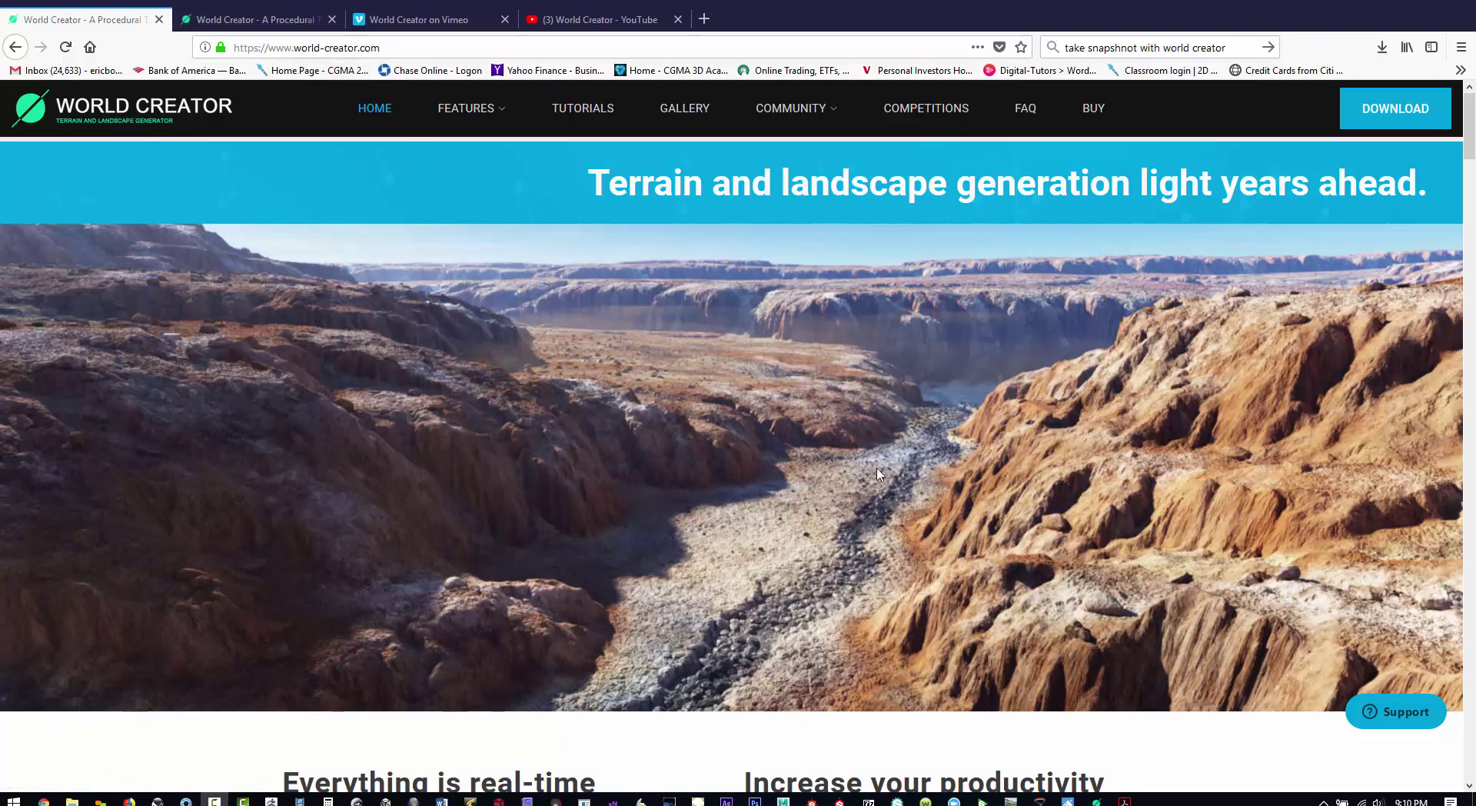
# Scroll through the World Creator homepage, then go to the Tutorials page
pyautogui.scroll(-8, 874, 460)
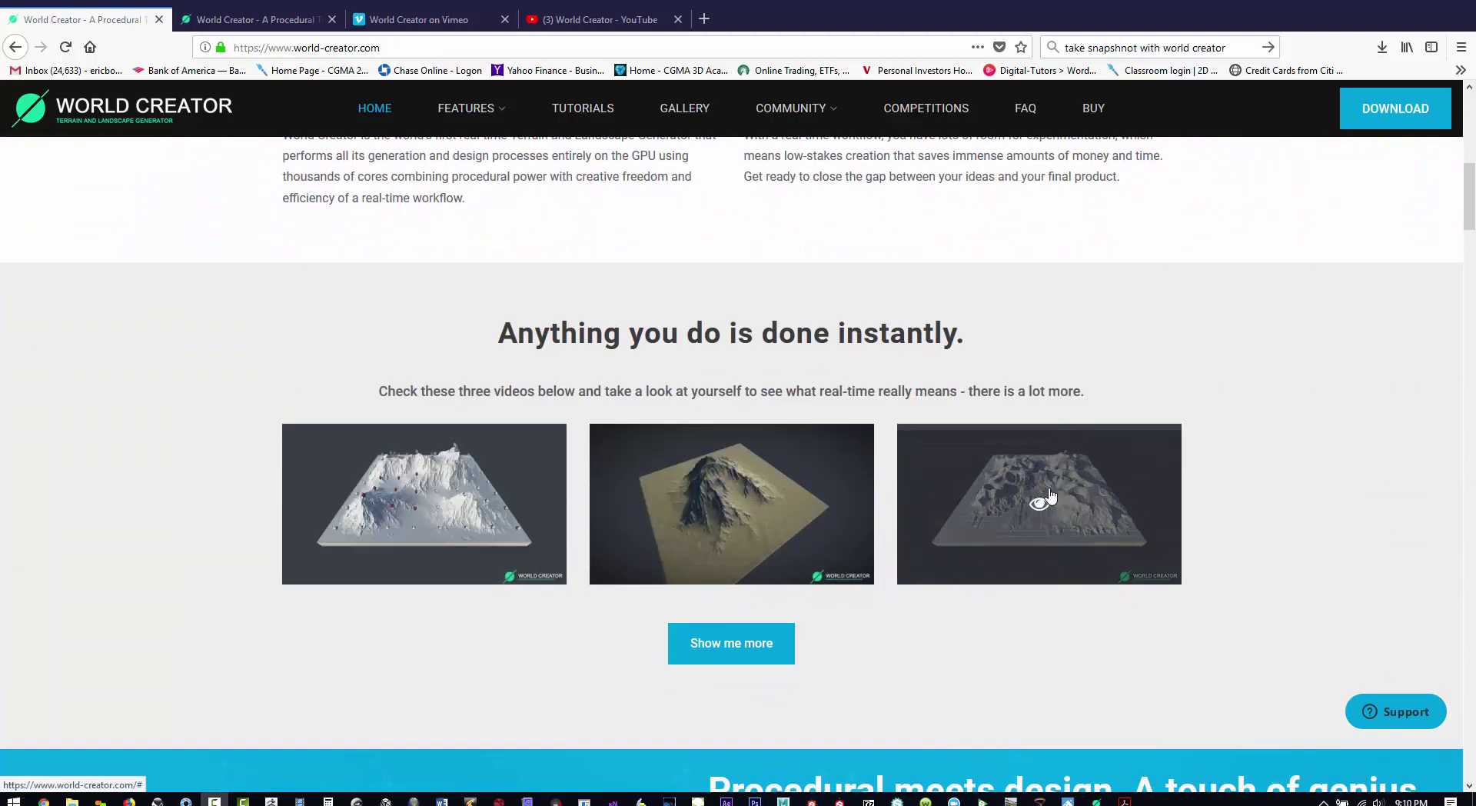
pyautogui.scroll(-6, 998, 463)
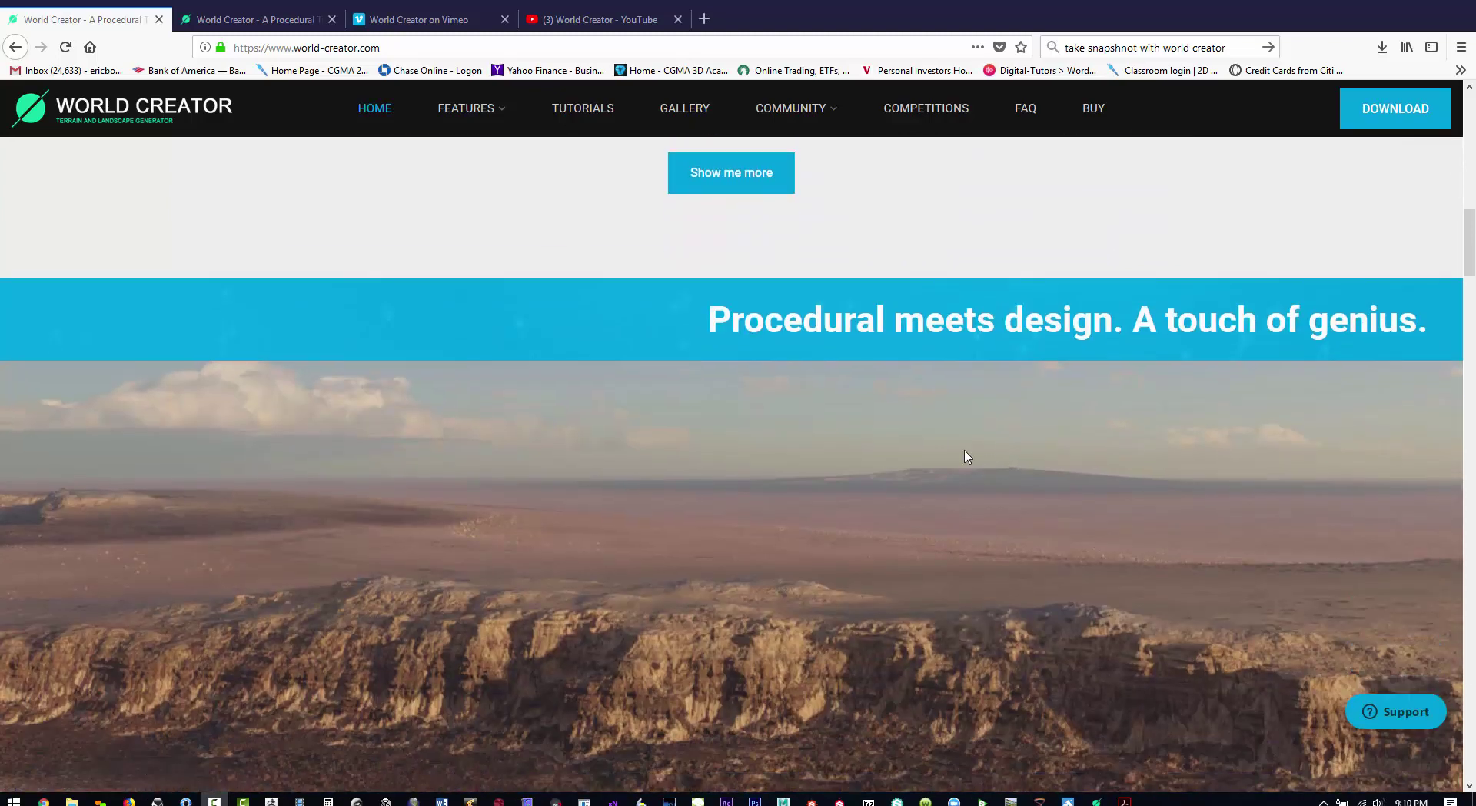
pyautogui.scroll(-2, 967, 456)
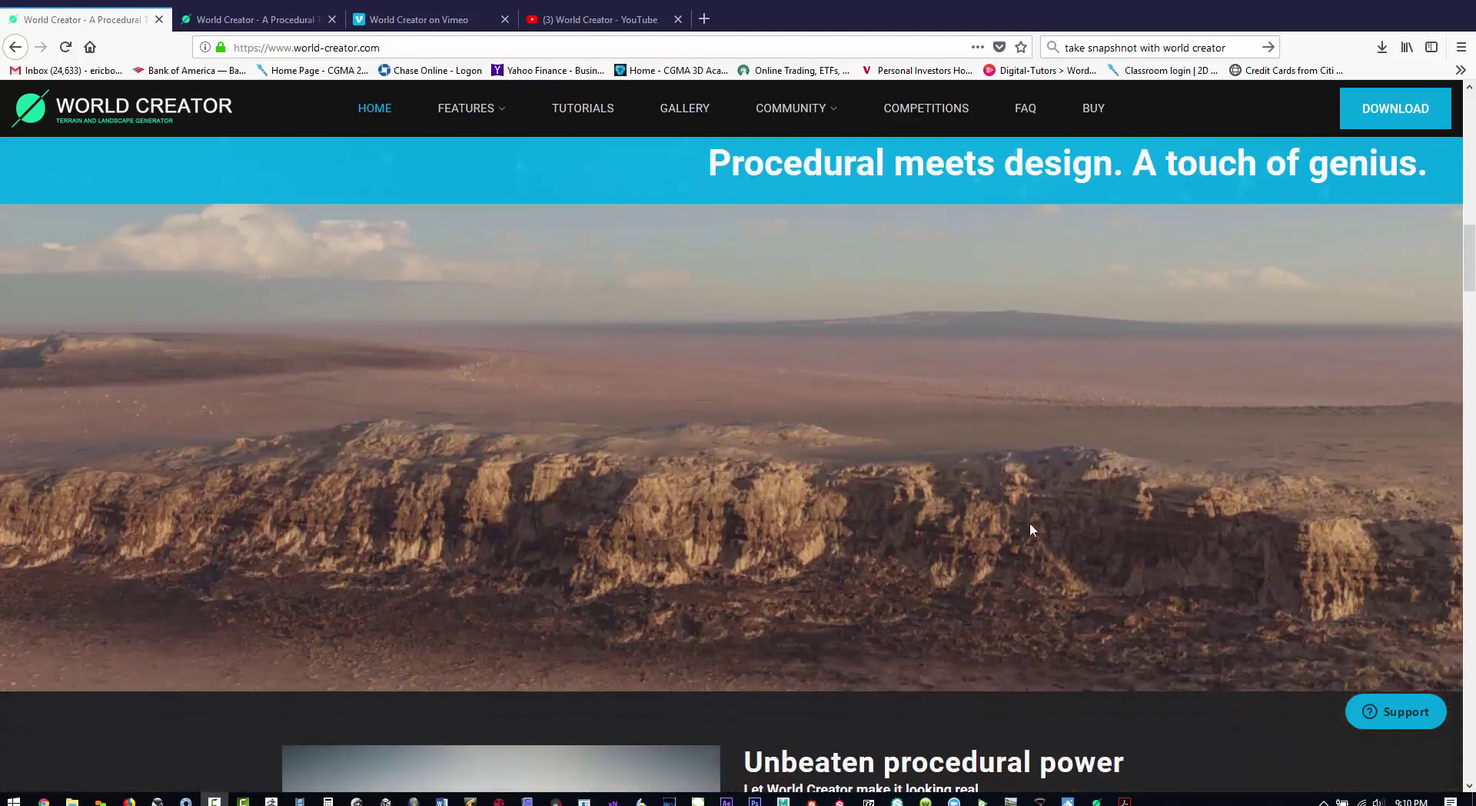
pyautogui.scroll(-5, 947, 601)
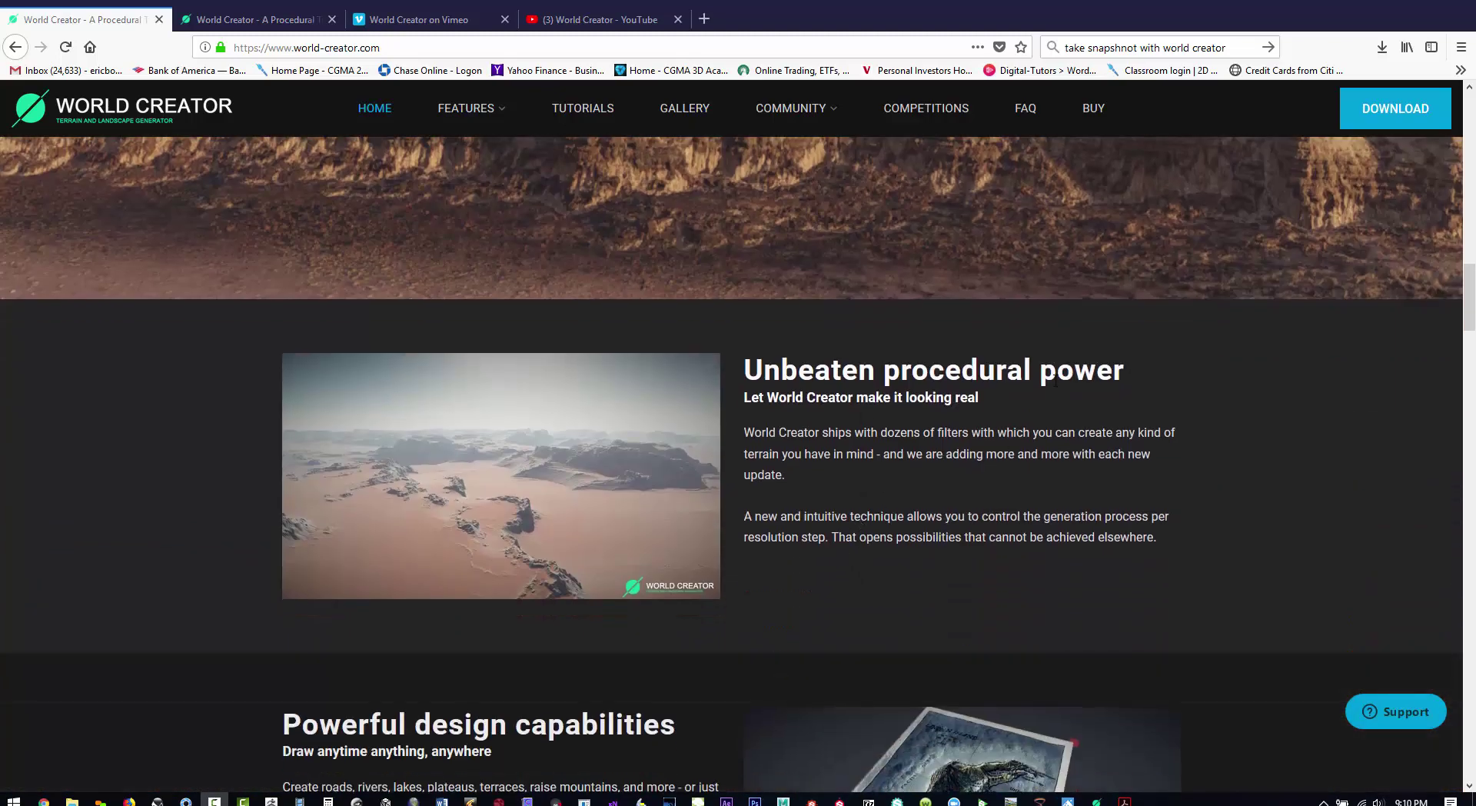
pyautogui.scroll(-4, 809, 545)
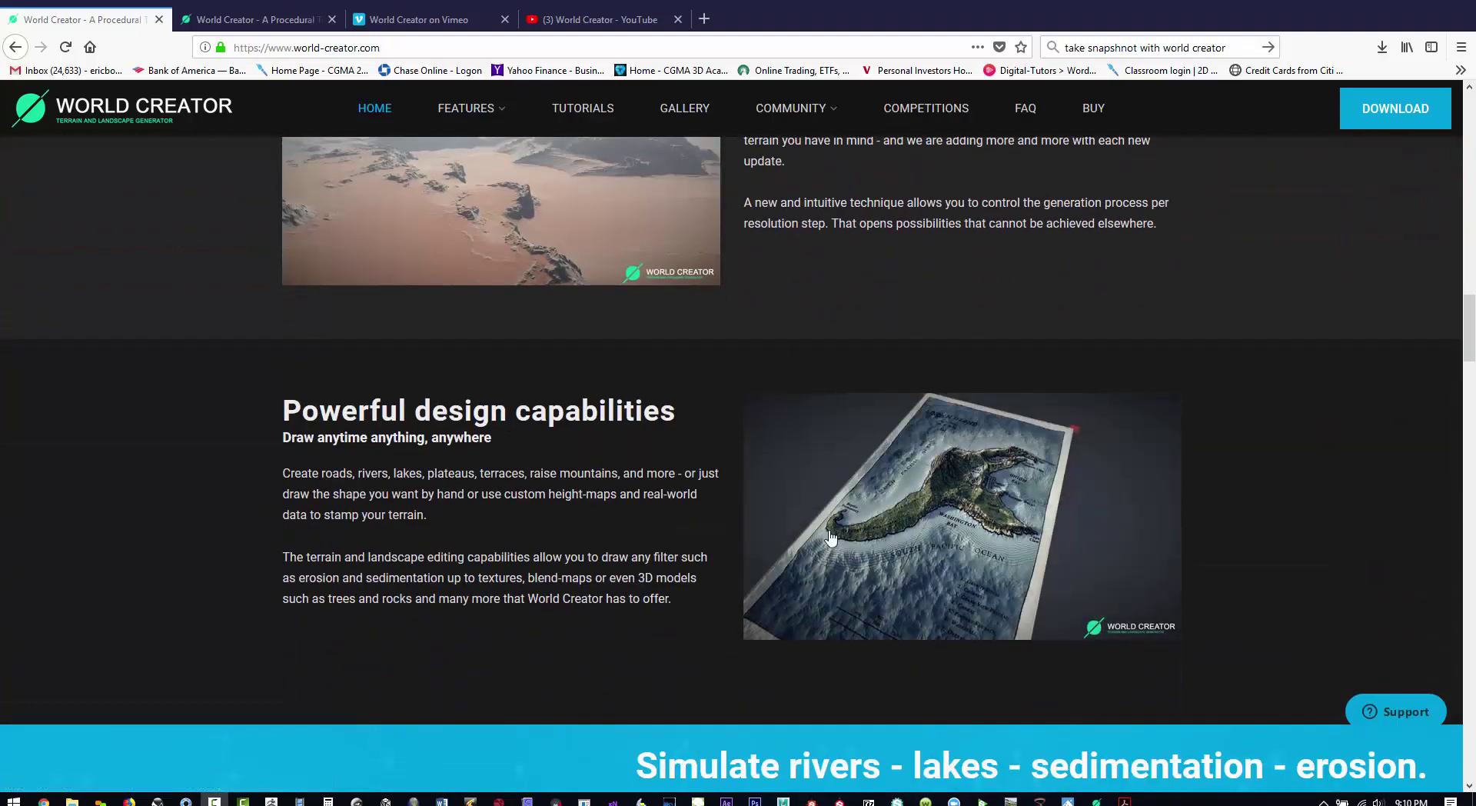
pyautogui.scroll(-4, 809, 545)
pyautogui.scroll(-12, 809, 545)
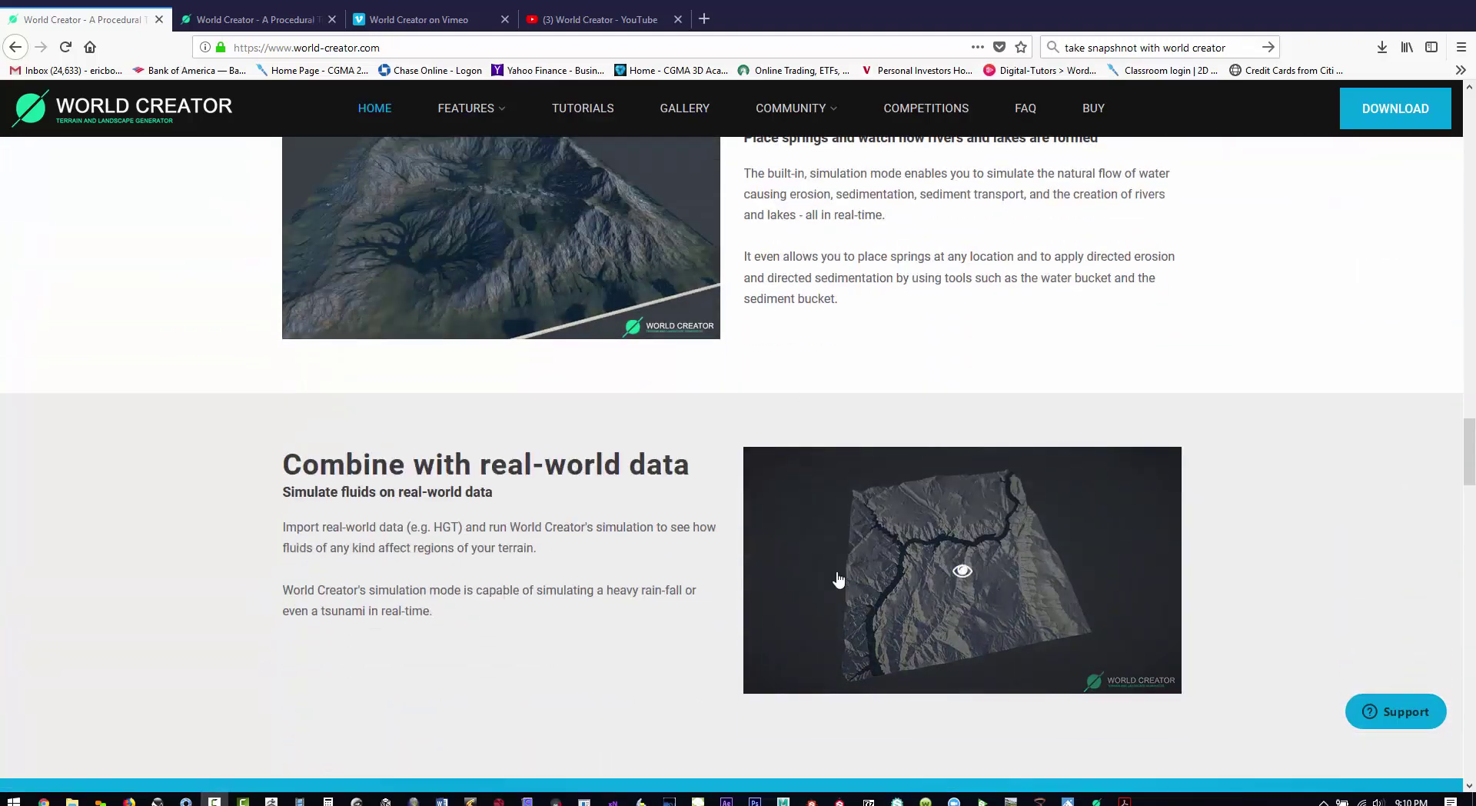
pyautogui.scroll(-5, 771, 568)
pyautogui.scroll(-8, 771, 567)
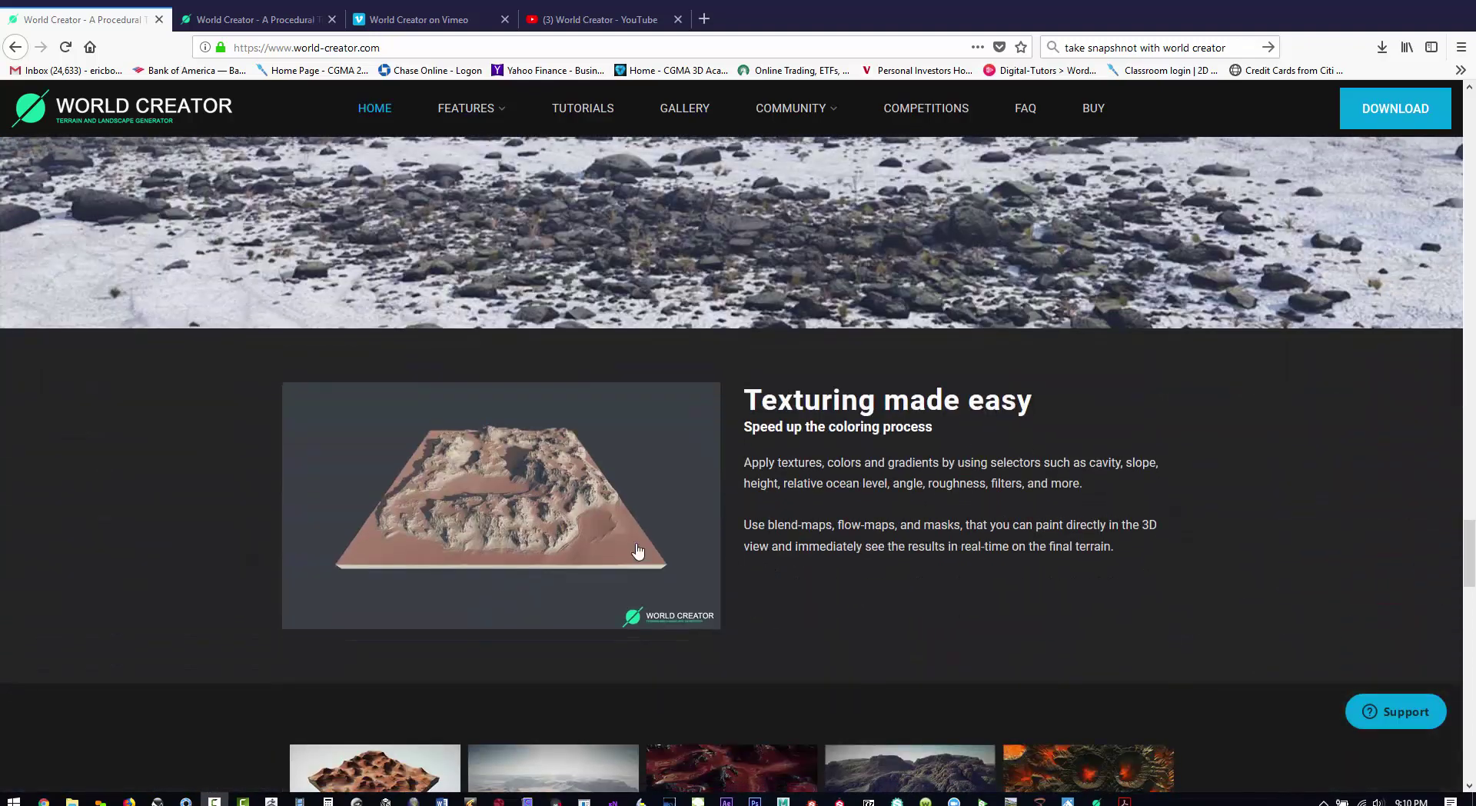
pyautogui.scroll(-4, 781, 610)
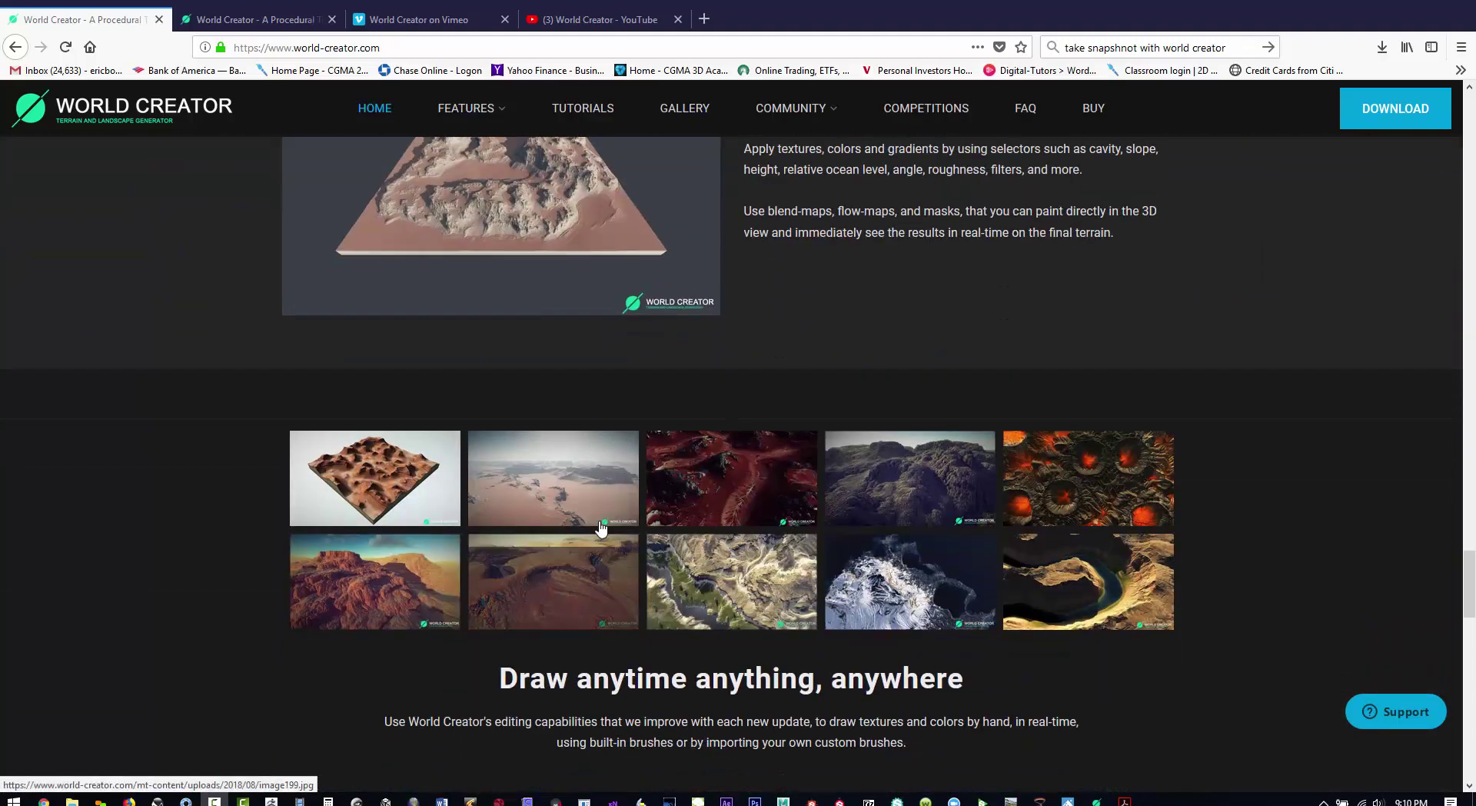
pyautogui.scroll(-6, 966, 598)
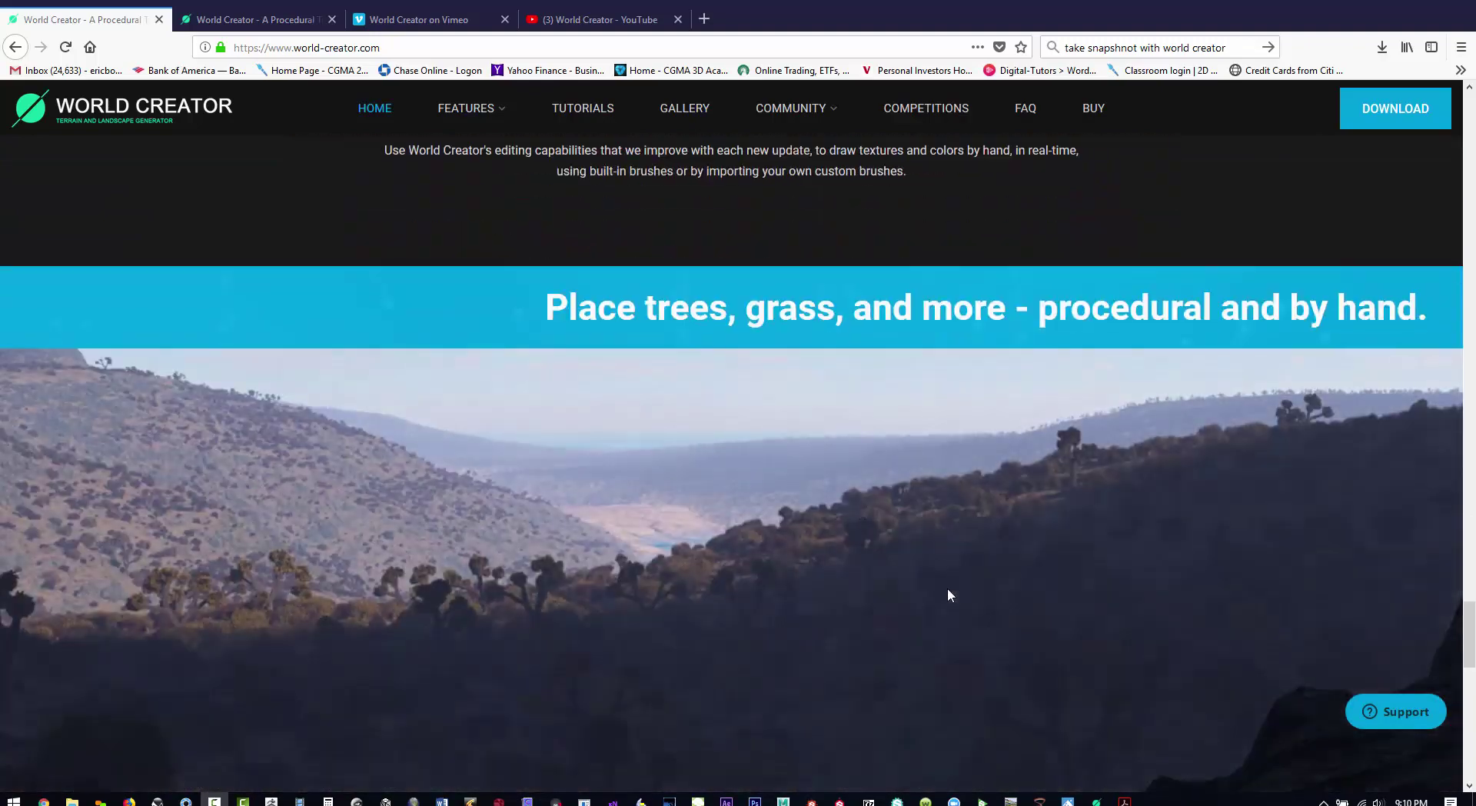
pyautogui.scroll(12, 950, 595)
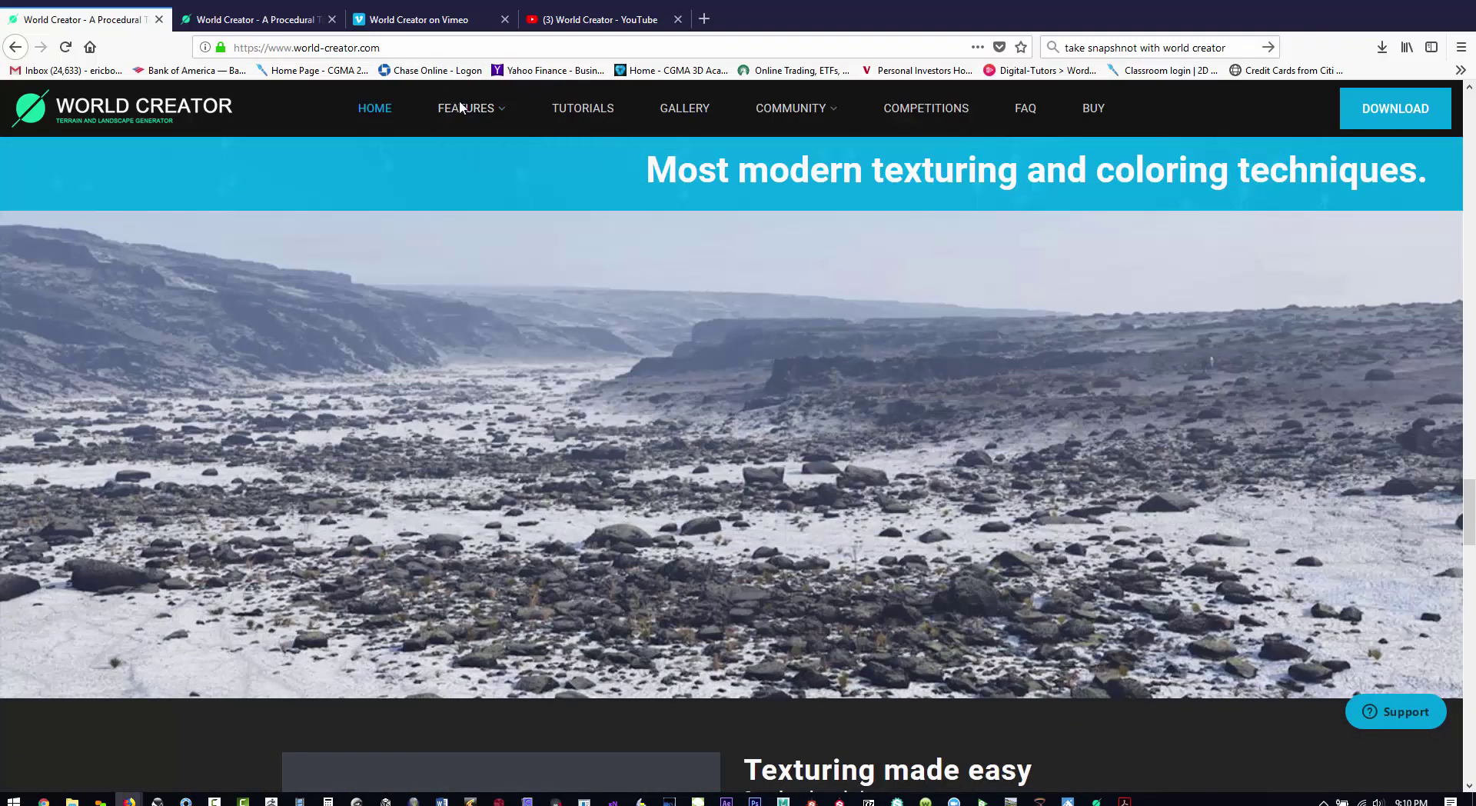
pyautogui.moveTo(464, 112)
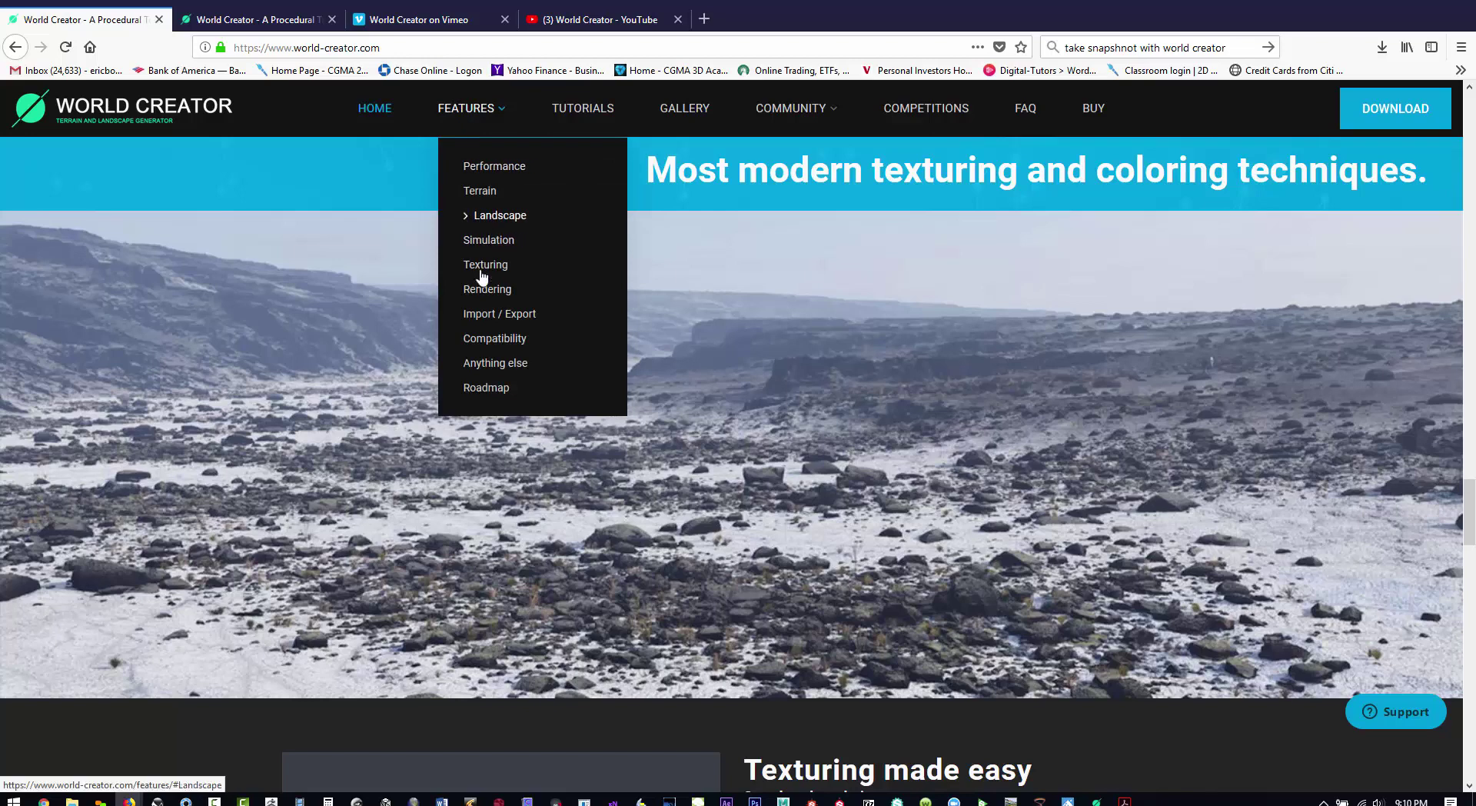
pyautogui.click(585, 116)
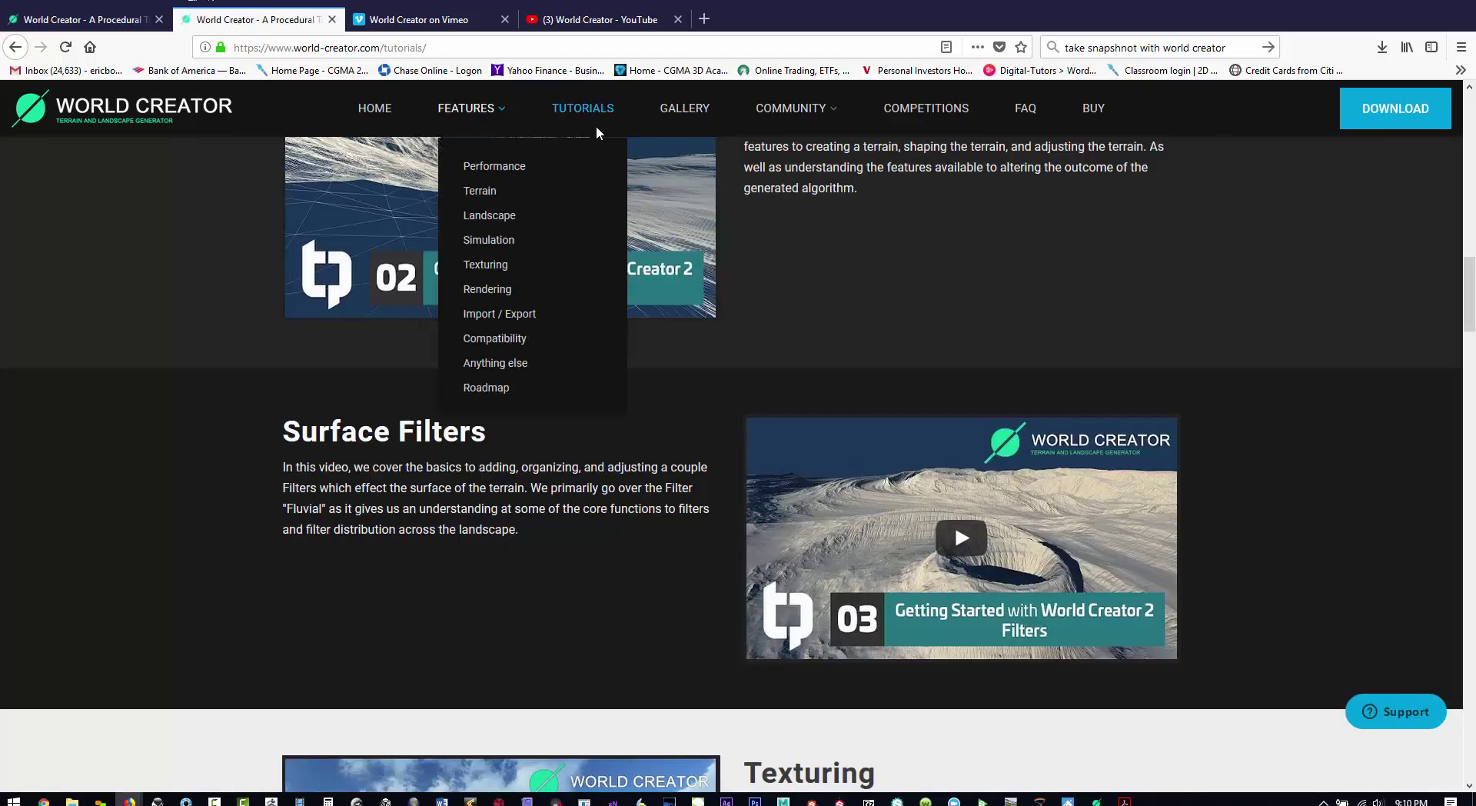
# Browse the heightmap, mountain, level step and quick tip videos, then expand the Community menu
pyautogui.scroll(10, 880, 290)
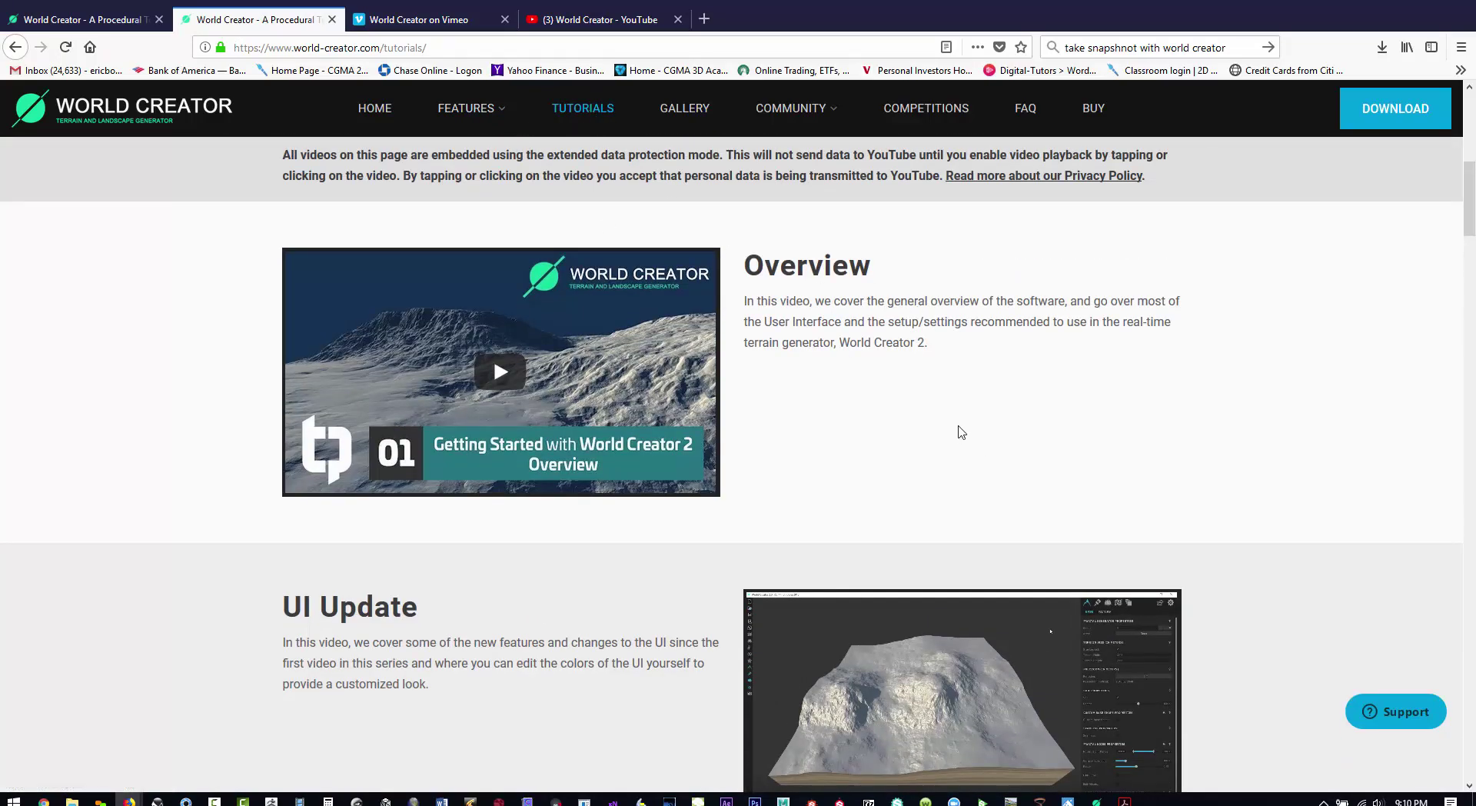
pyautogui.scroll(-1, 958, 428)
pyautogui.scroll(-5, 778, 361)
pyautogui.scroll(-4, 819, 536)
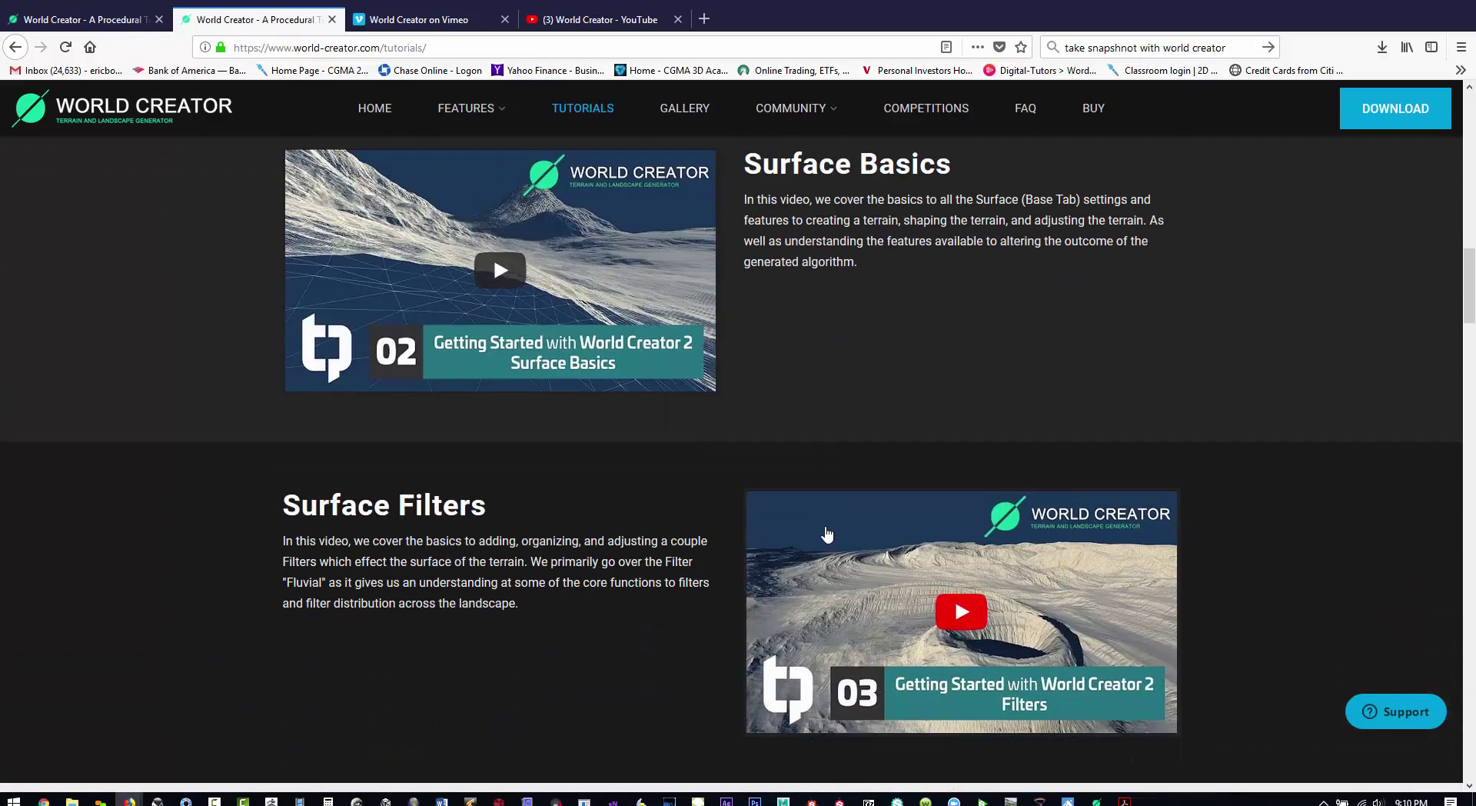
pyautogui.scroll(-3, 826, 534)
pyautogui.scroll(-3, 839, 428)
pyautogui.scroll(-4, 864, 503)
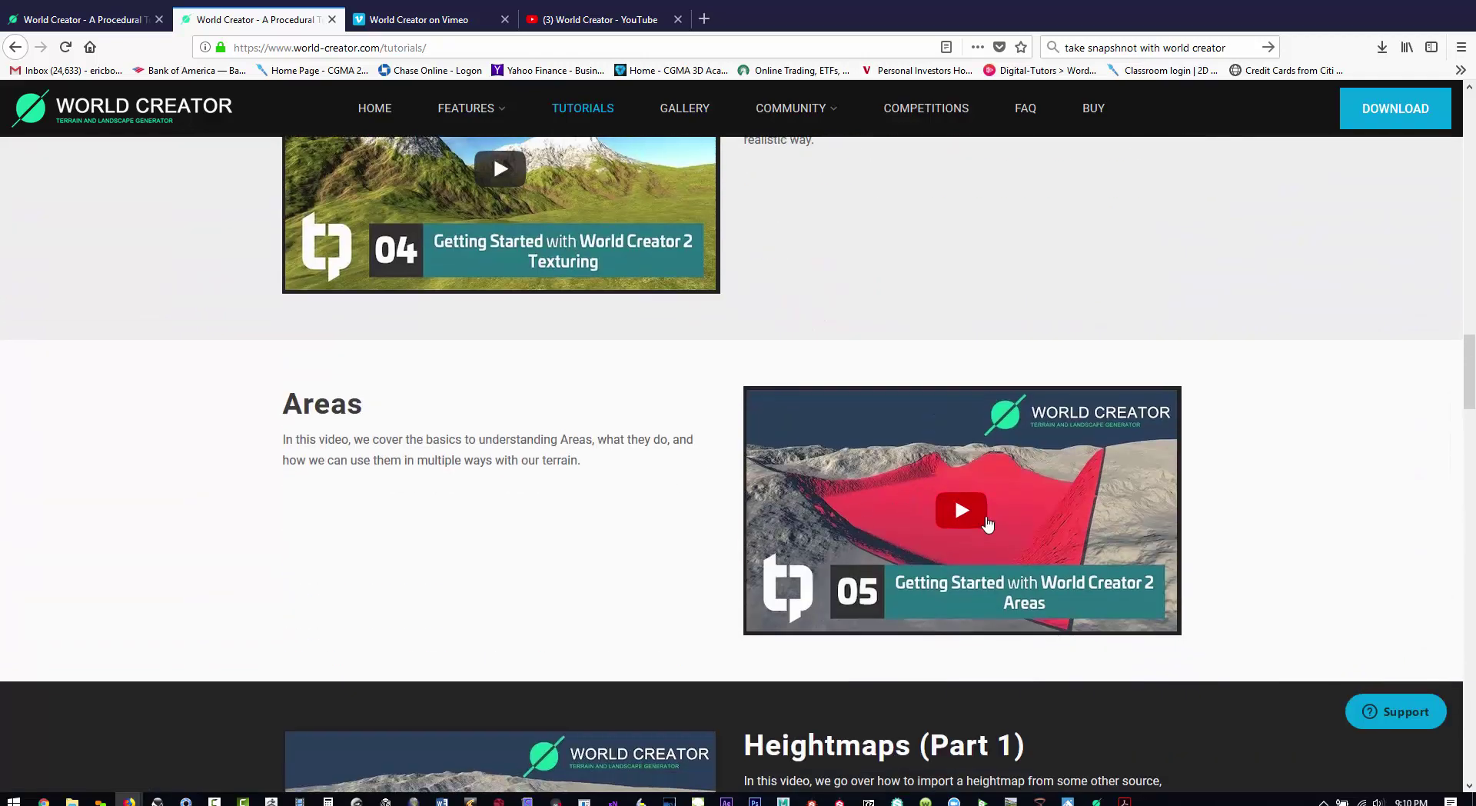
pyautogui.scroll(-7, 900, 518)
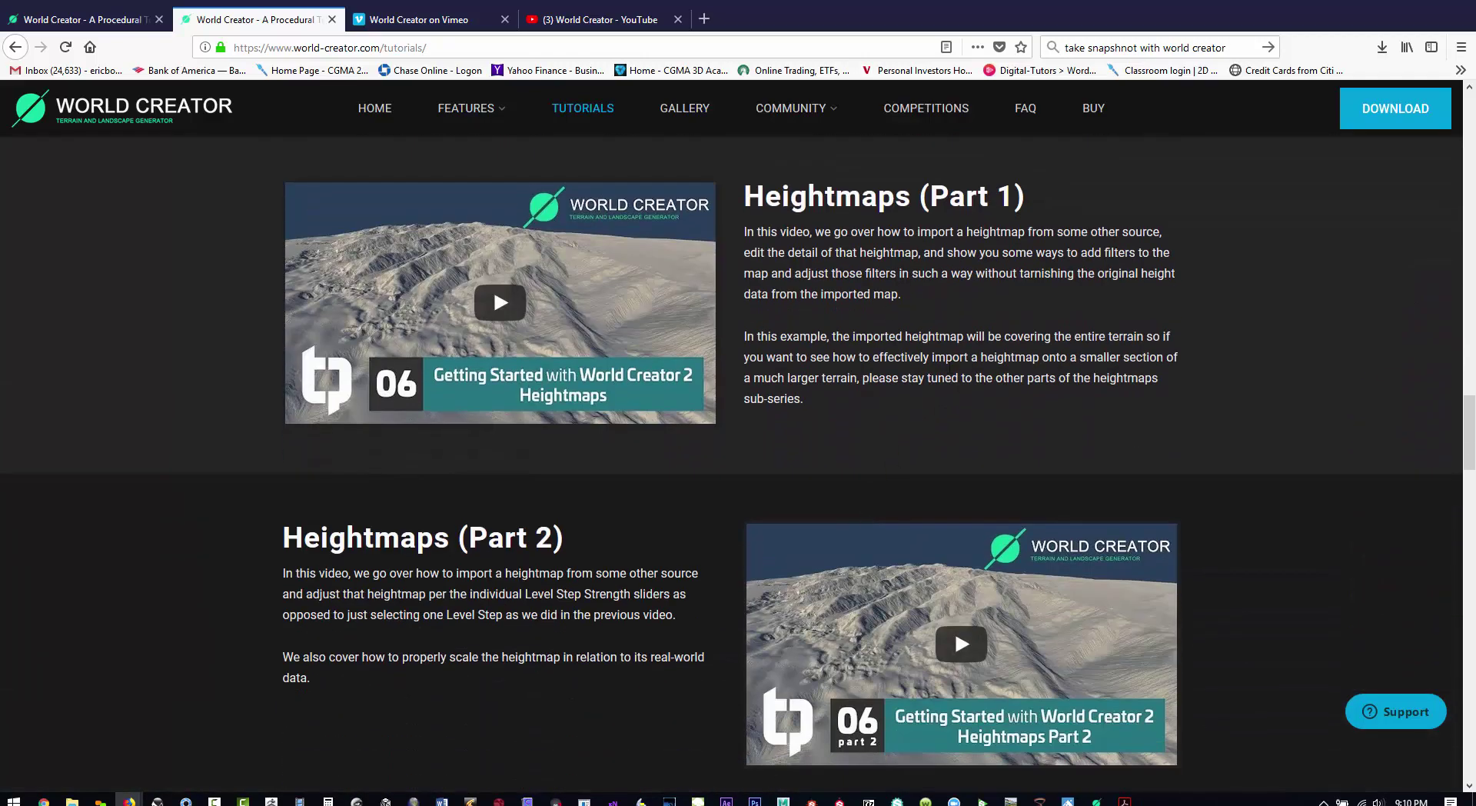
pyautogui.scroll(-6, 611, 547)
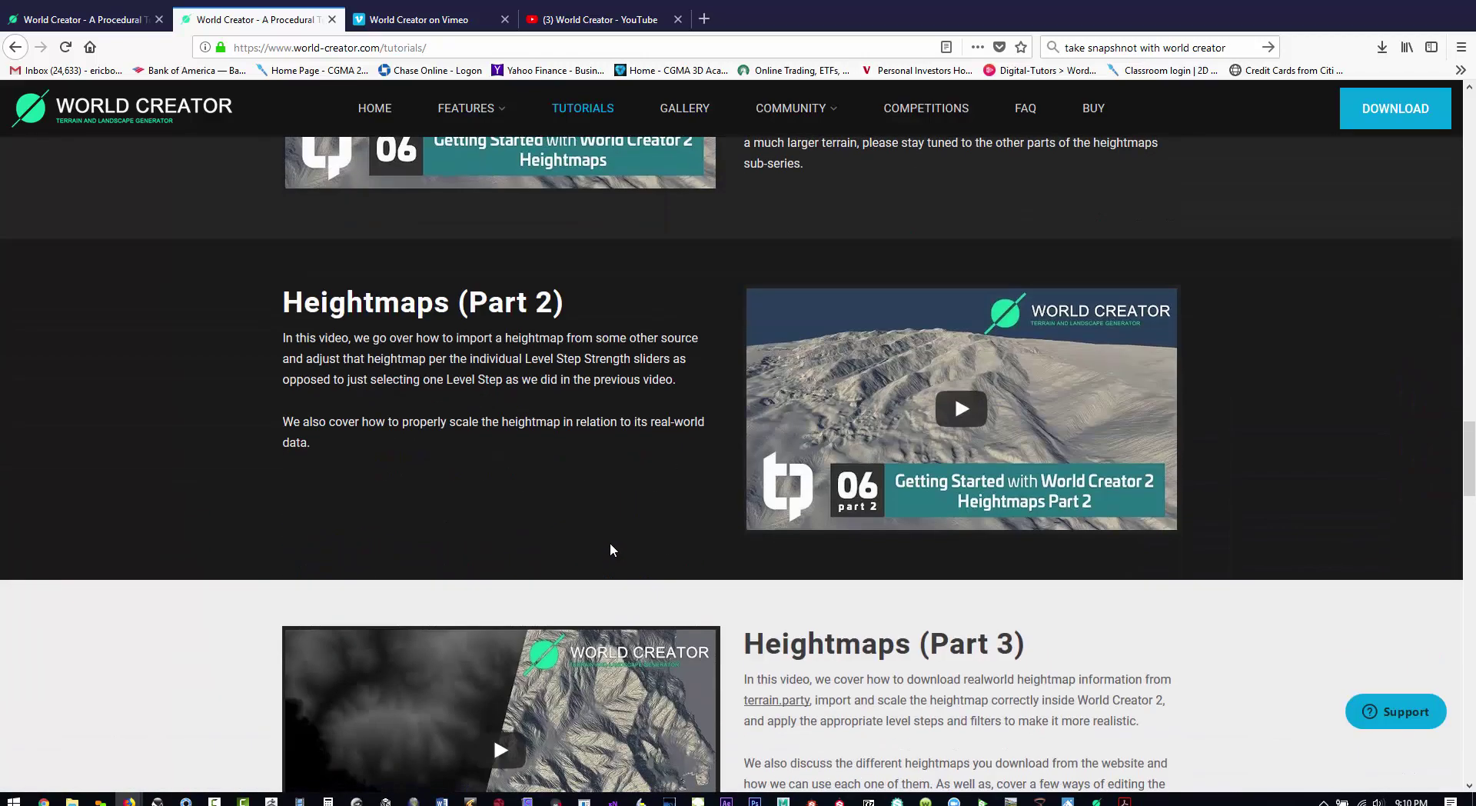
pyautogui.scroll(-8, 771, 486)
pyautogui.scroll(-5, 596, 529)
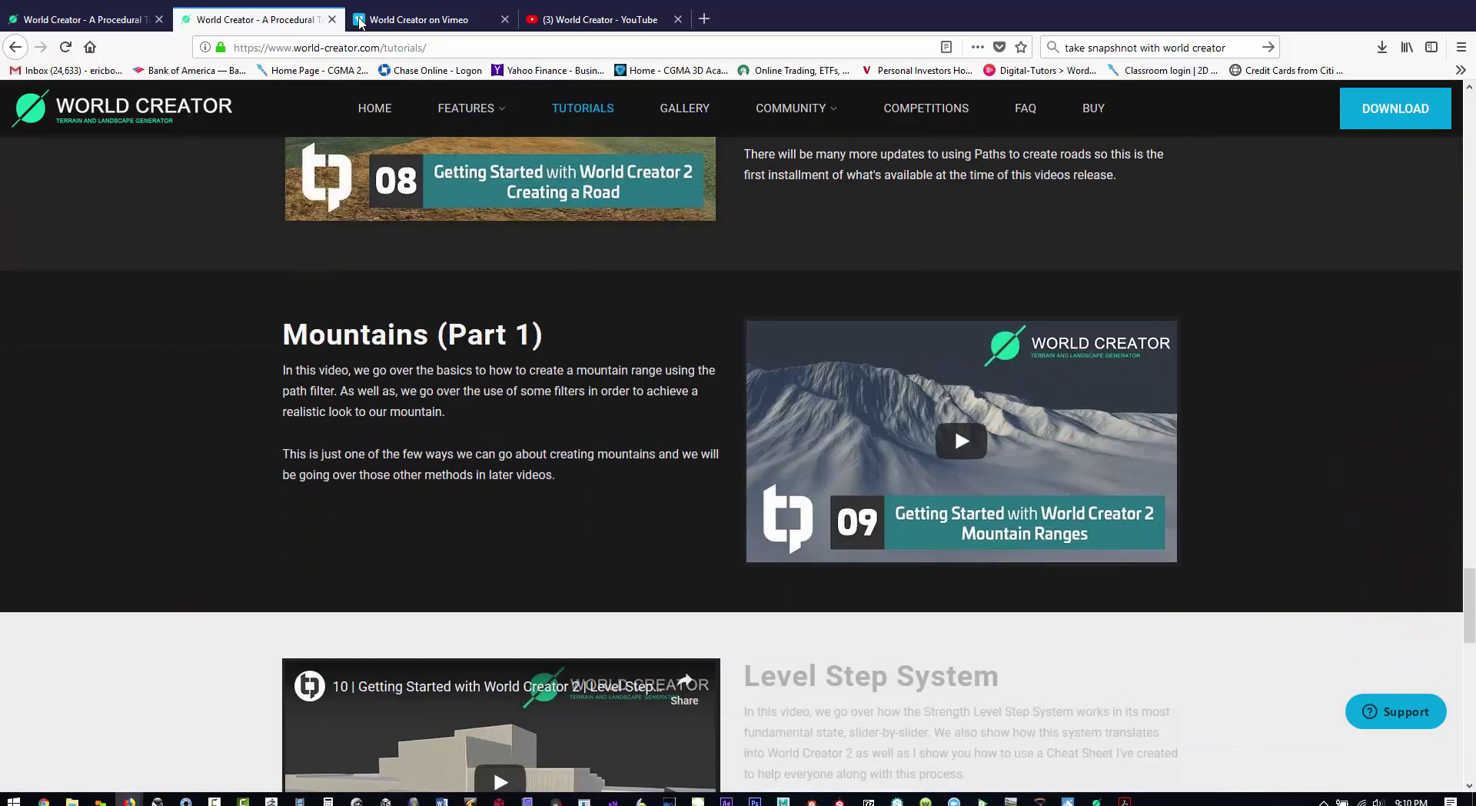
pyautogui.scroll(-4, 843, 423)
pyautogui.scroll(-4, 842, 424)
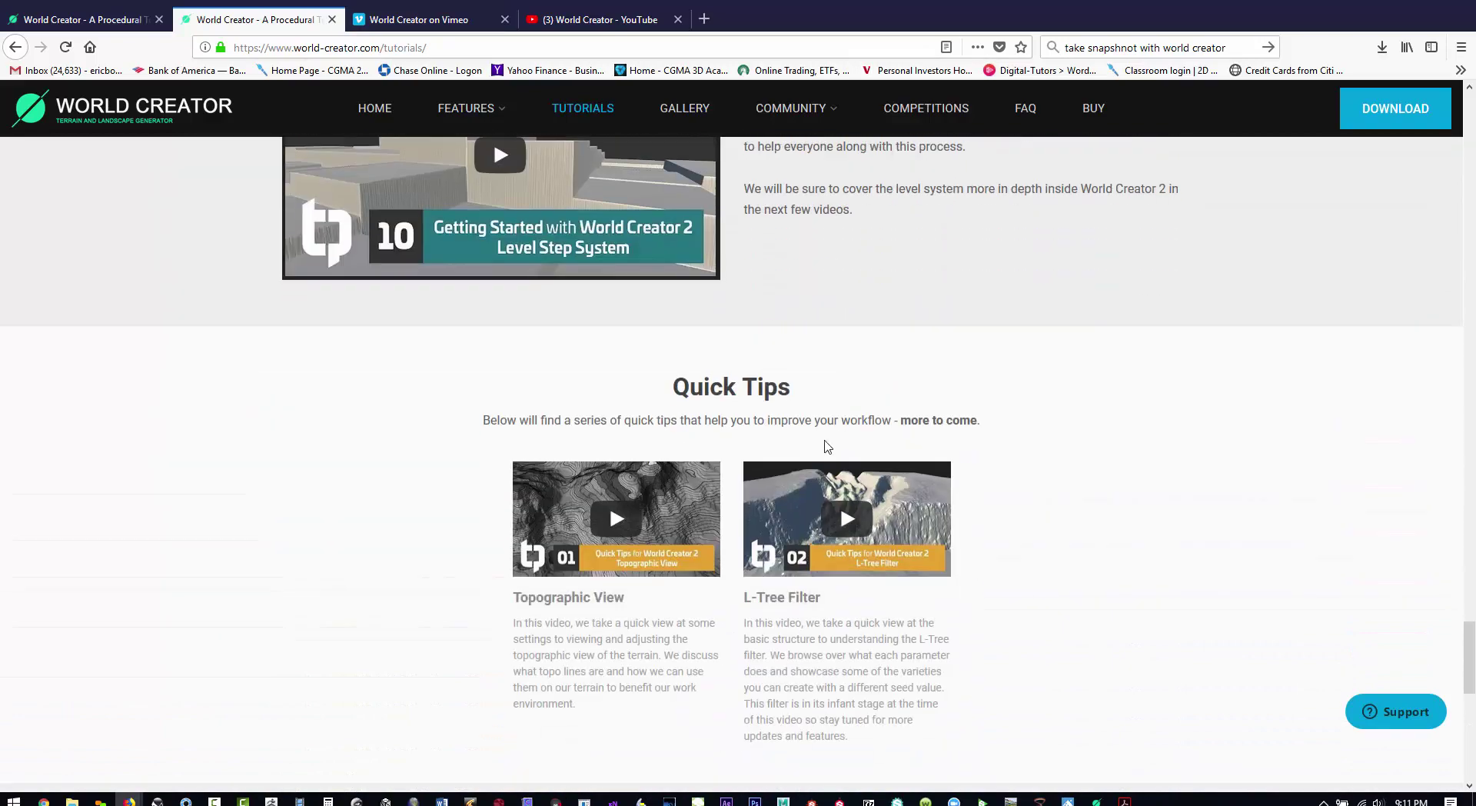
pyautogui.scroll(-4, 859, 502)
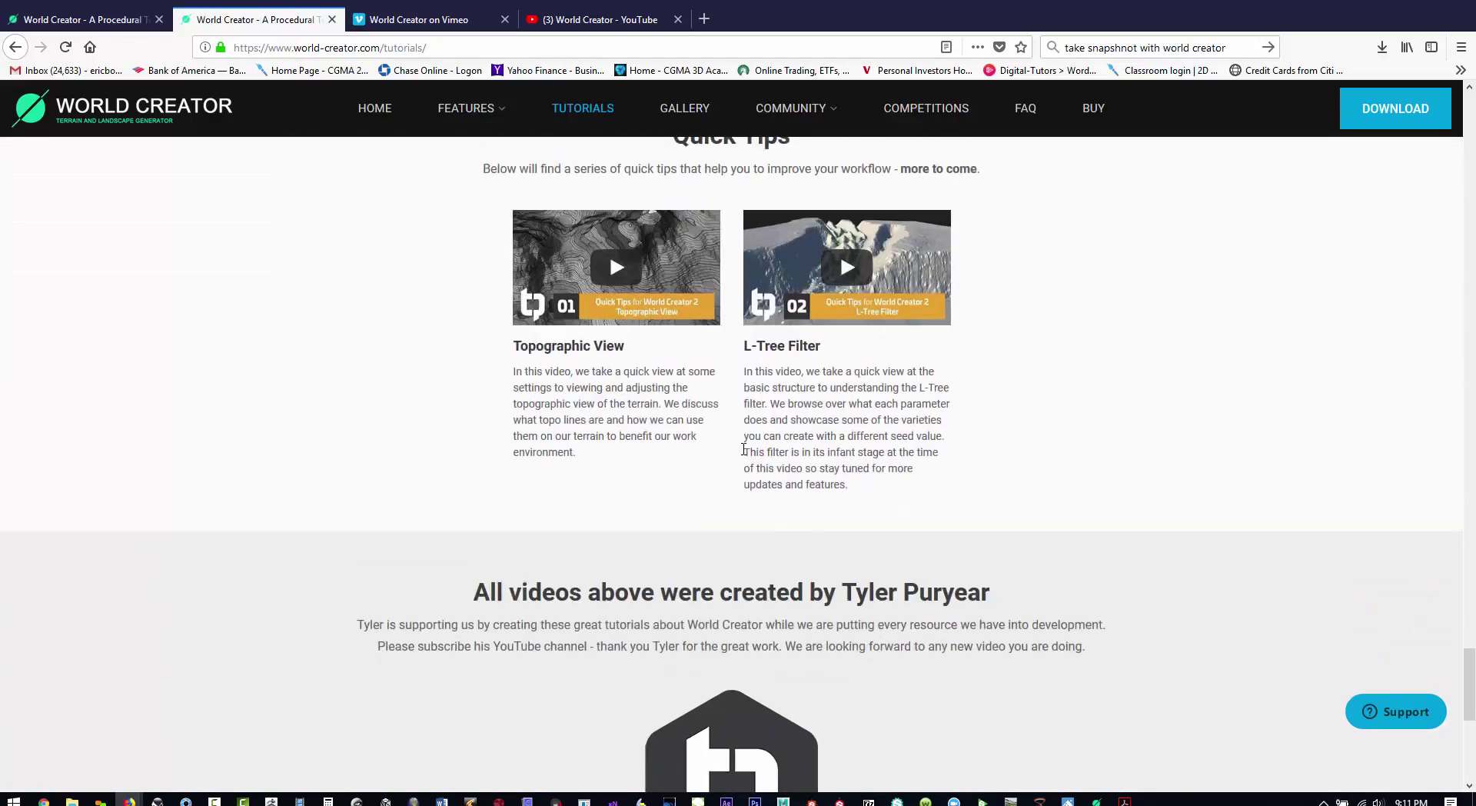
pyautogui.scroll(7, 860, 502)
pyautogui.scroll(1, 1027, 302)
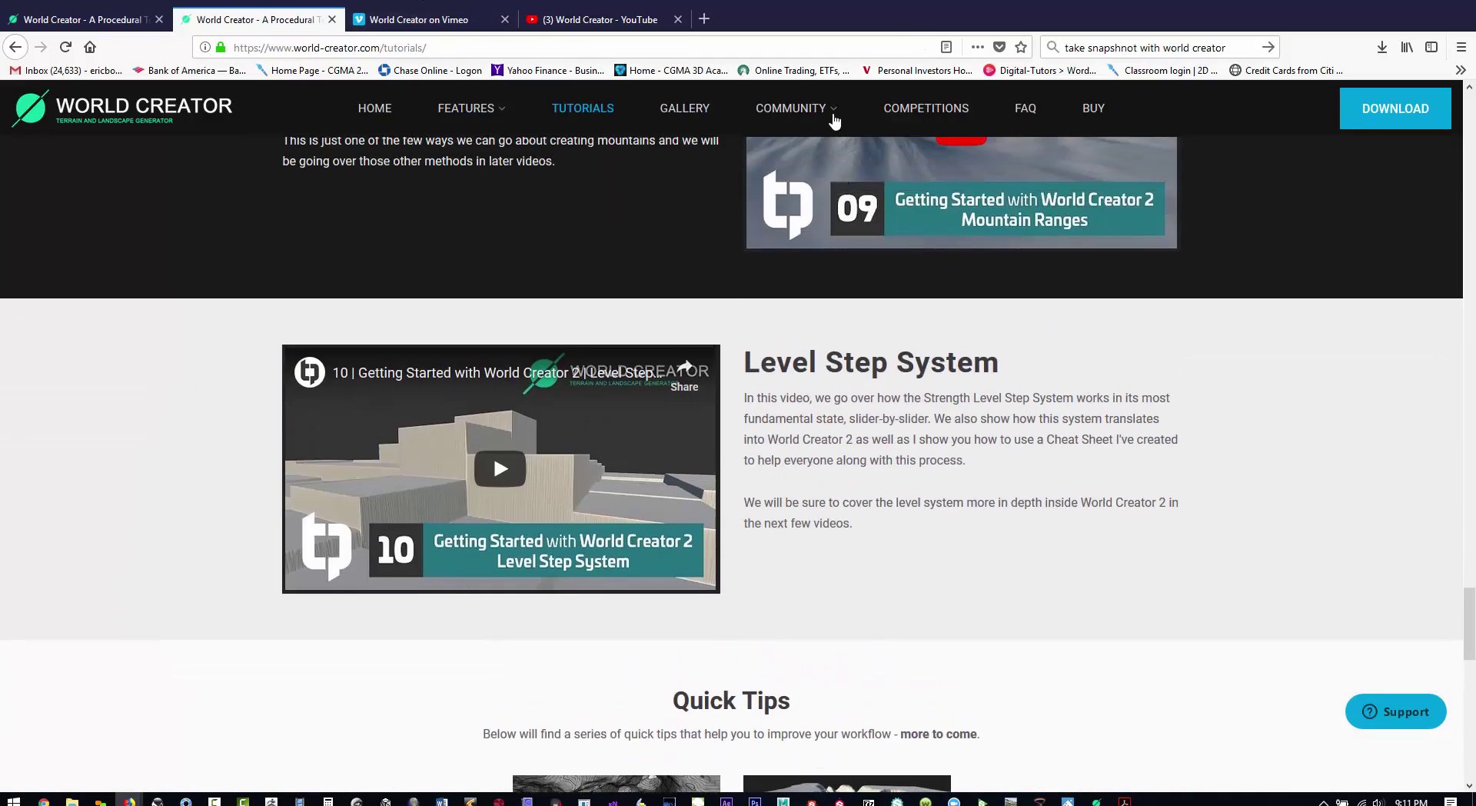
pyautogui.click(815, 109)
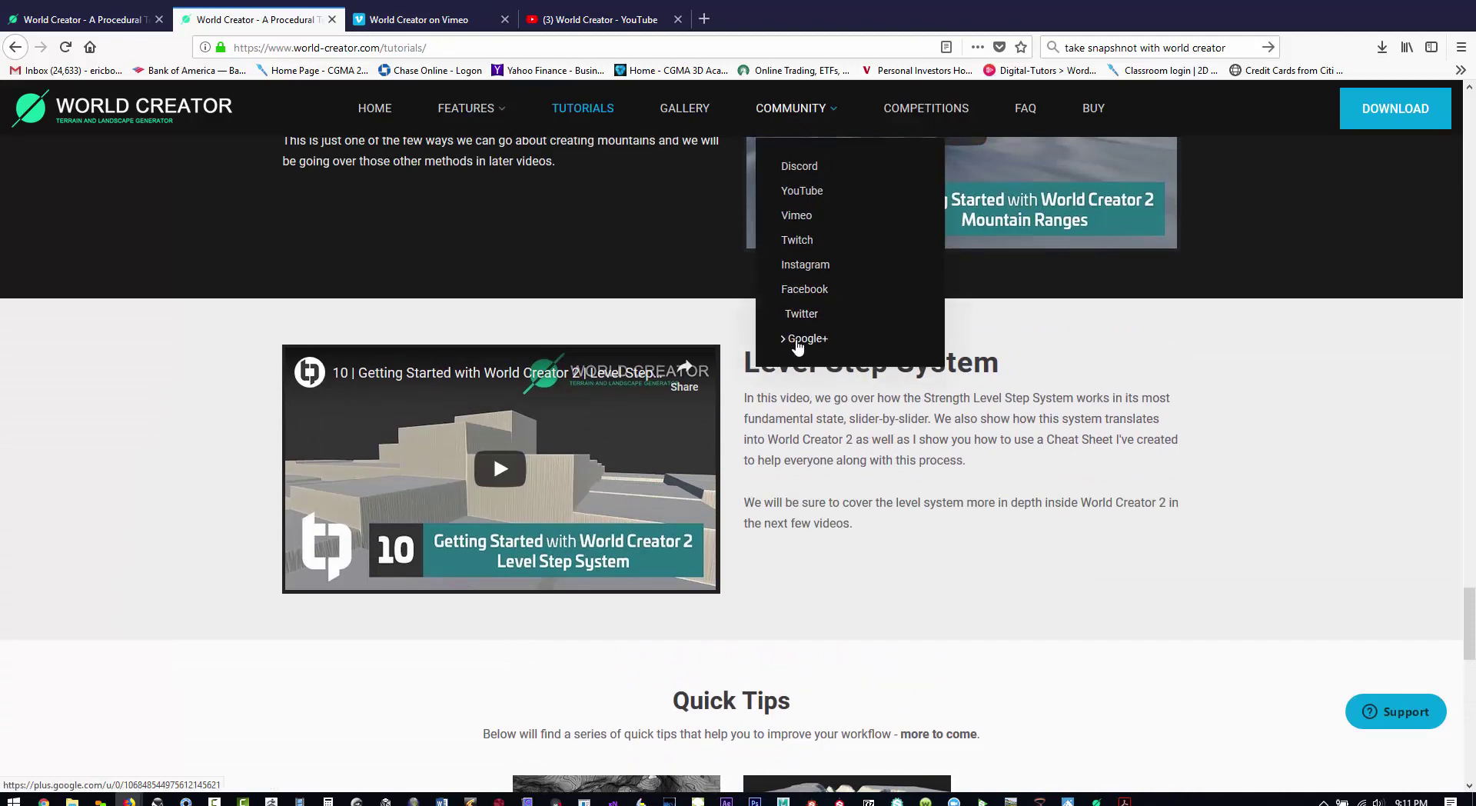
# Switch to World Creator's Vimeo channel and browse its terrain editor, generator and stamping videos
pyautogui.click(410, 19)
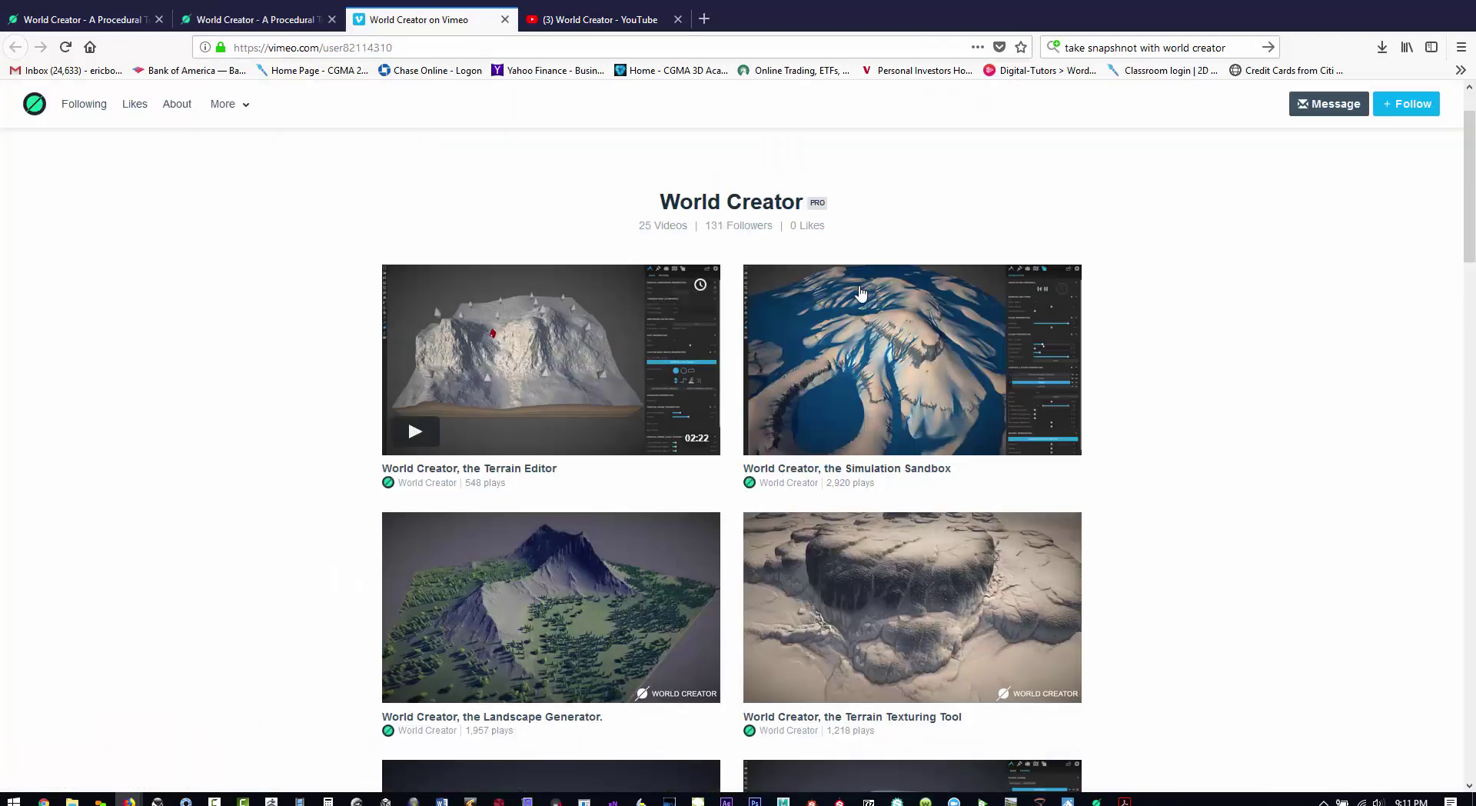
pyautogui.scroll(-2, 1245, 400)
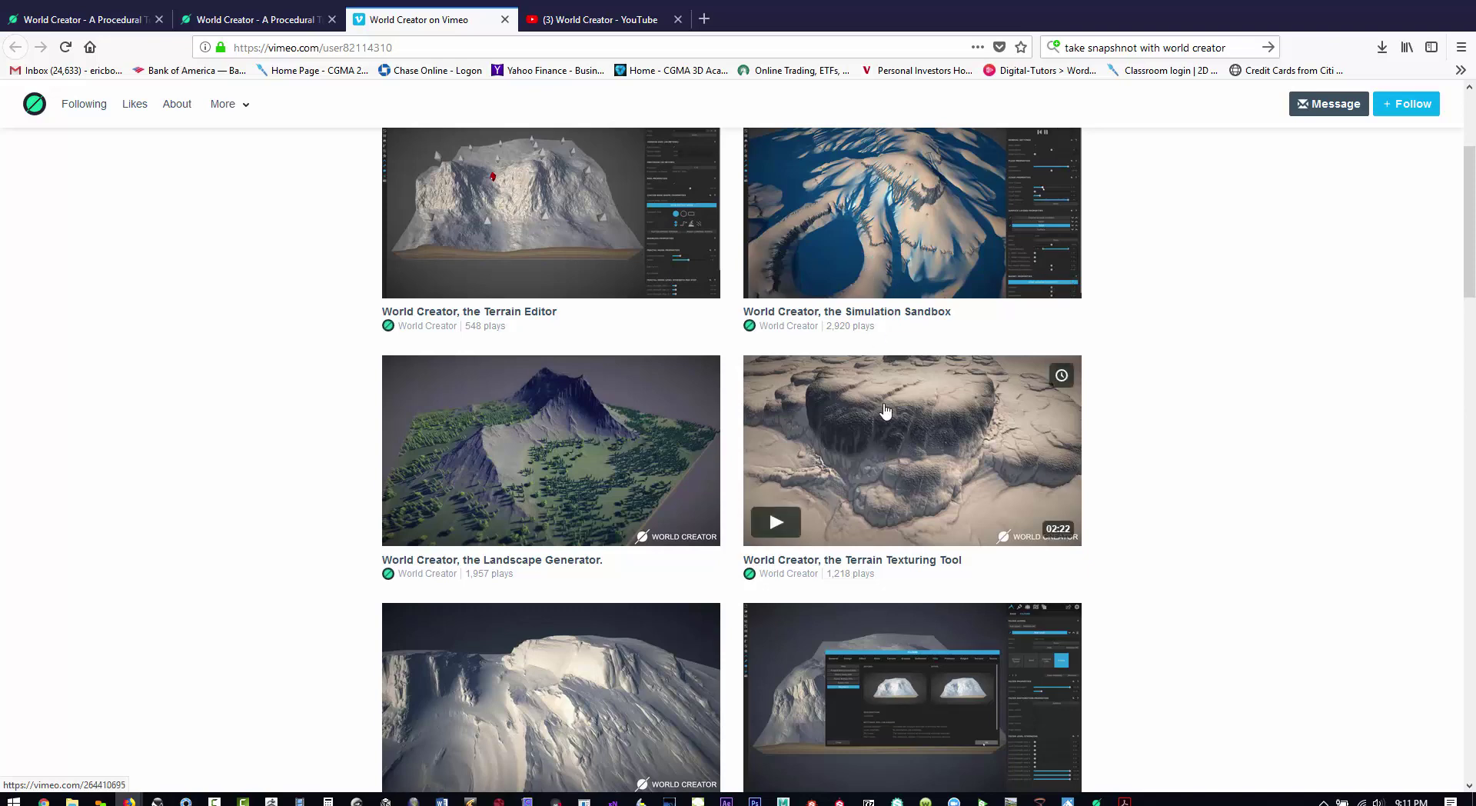
pyautogui.scroll(-3, 967, 401)
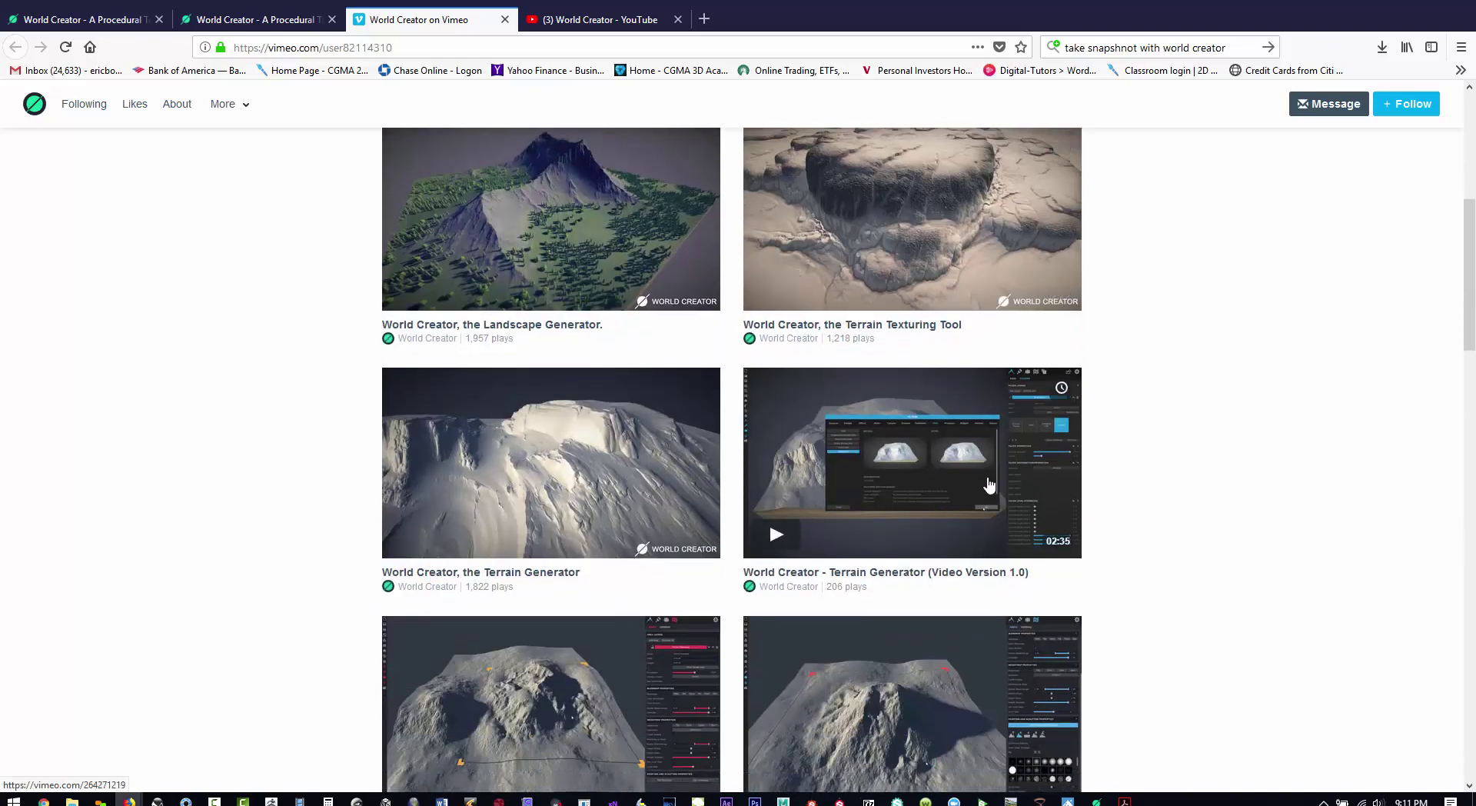
pyautogui.scroll(-2, 546, 511)
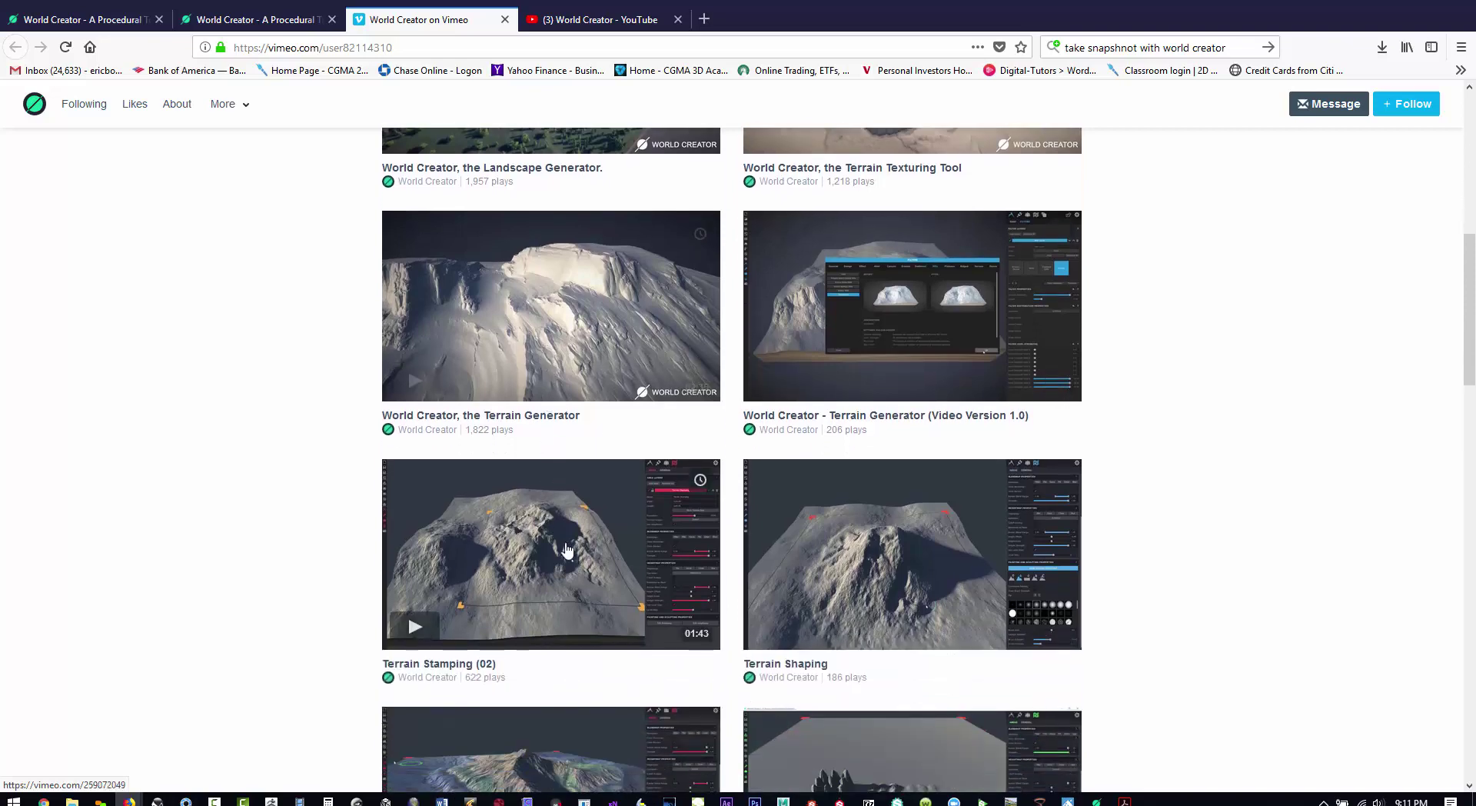
pyautogui.scroll(-3, 817, 589)
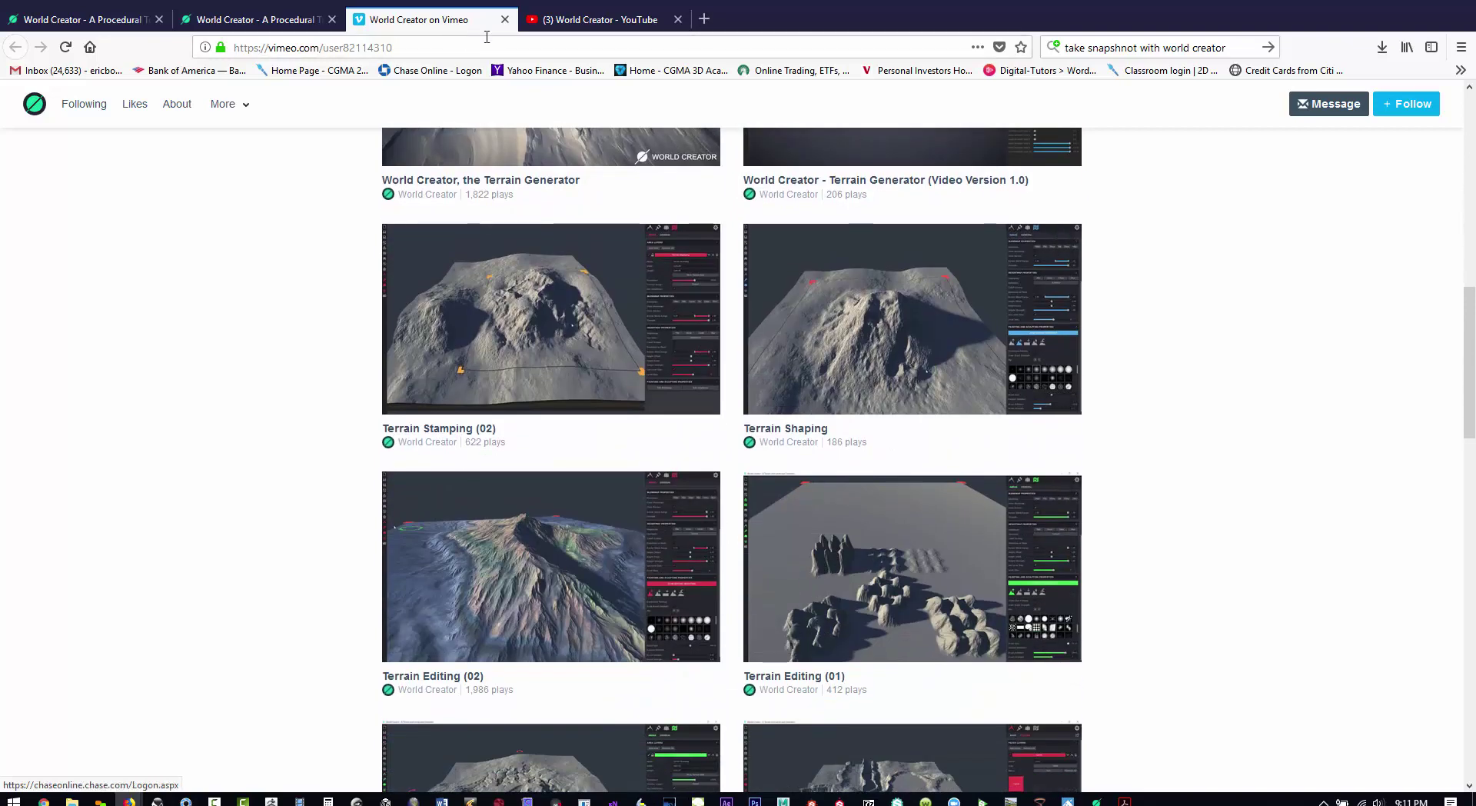
# Switch to World Creator's YouTube Videos tab and browse its filter and 2.2 for Unity tutorials
pyautogui.click(588, 21)
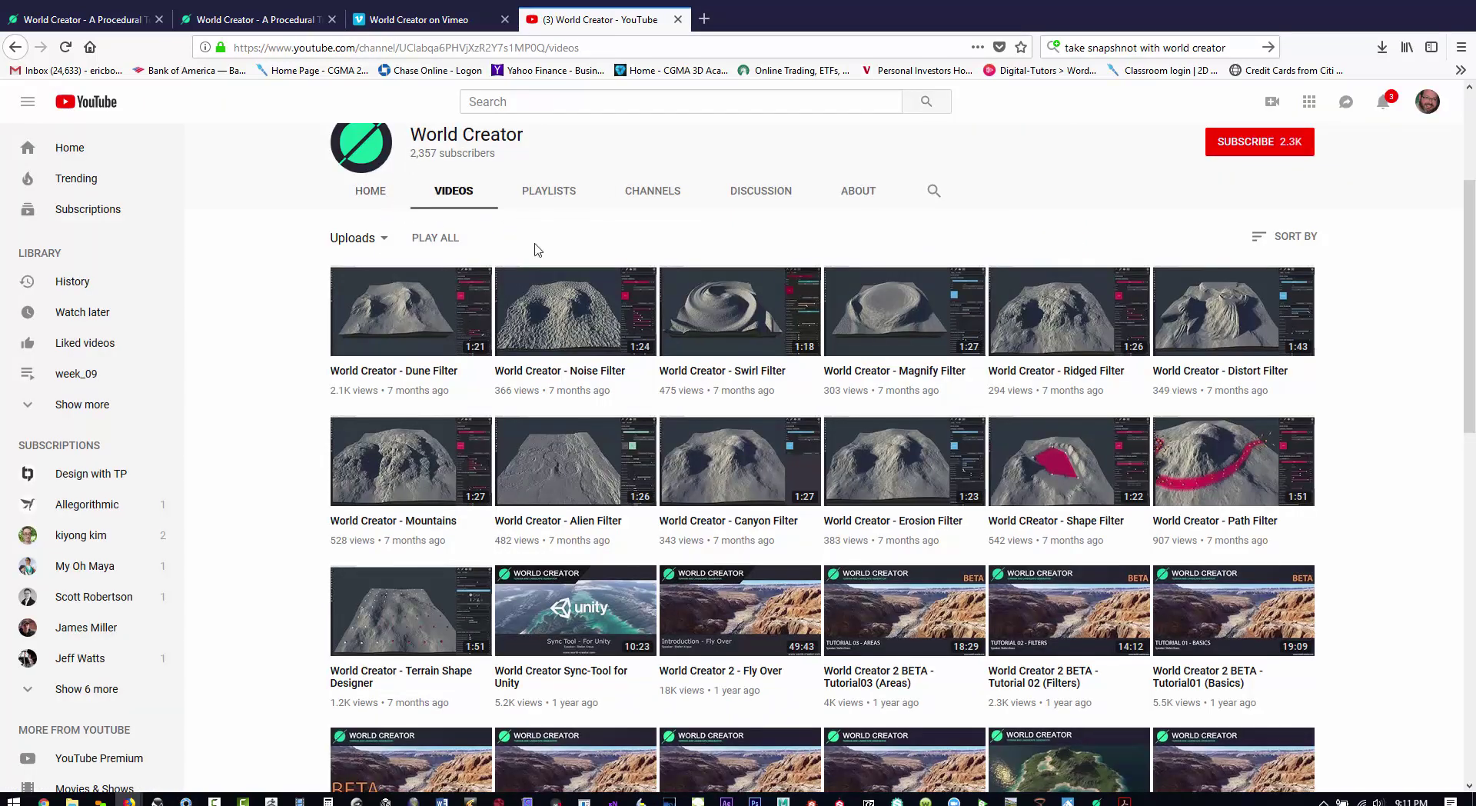
pyautogui.scroll(-2, 684, 311)
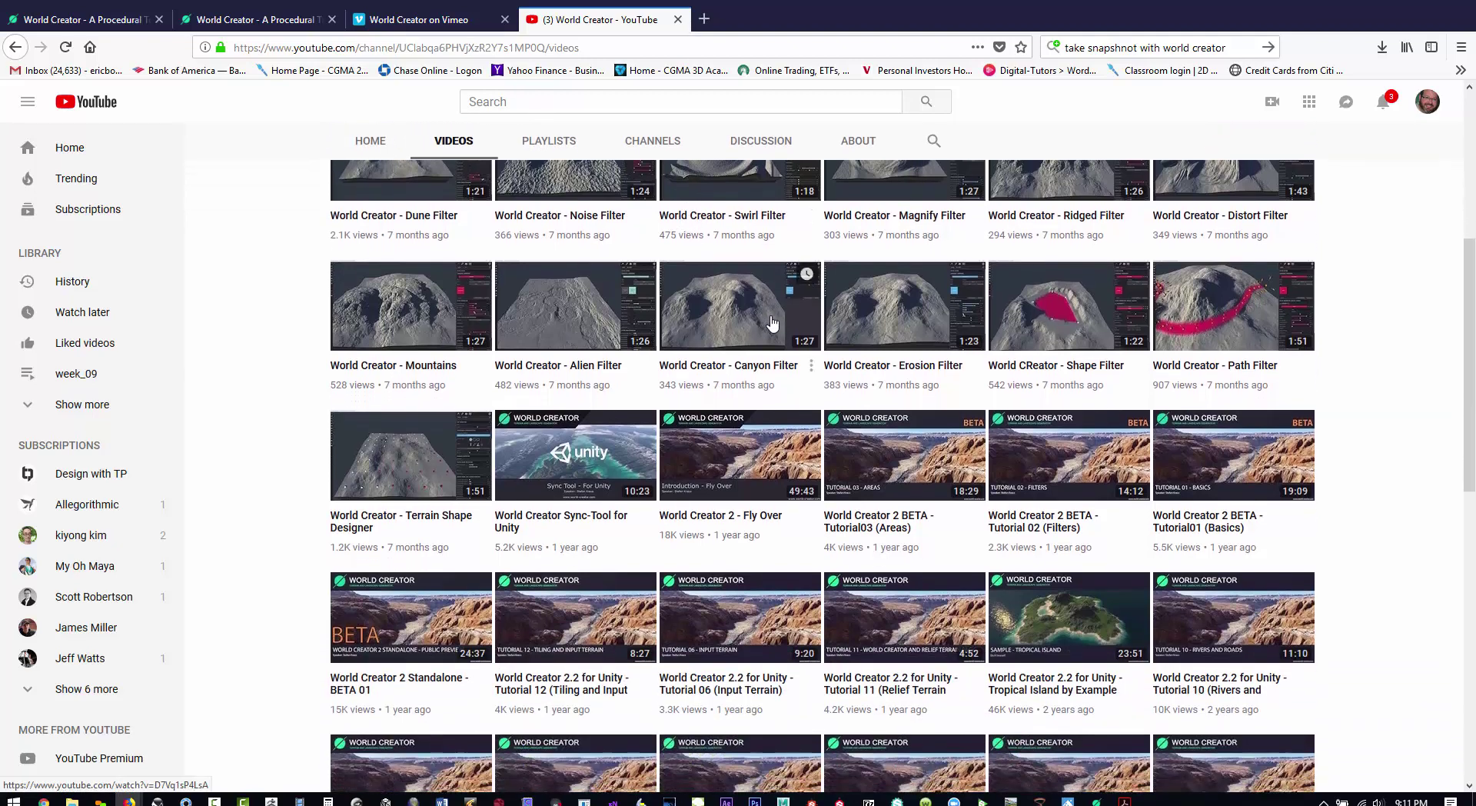
pyautogui.scroll(4, 767, 323)
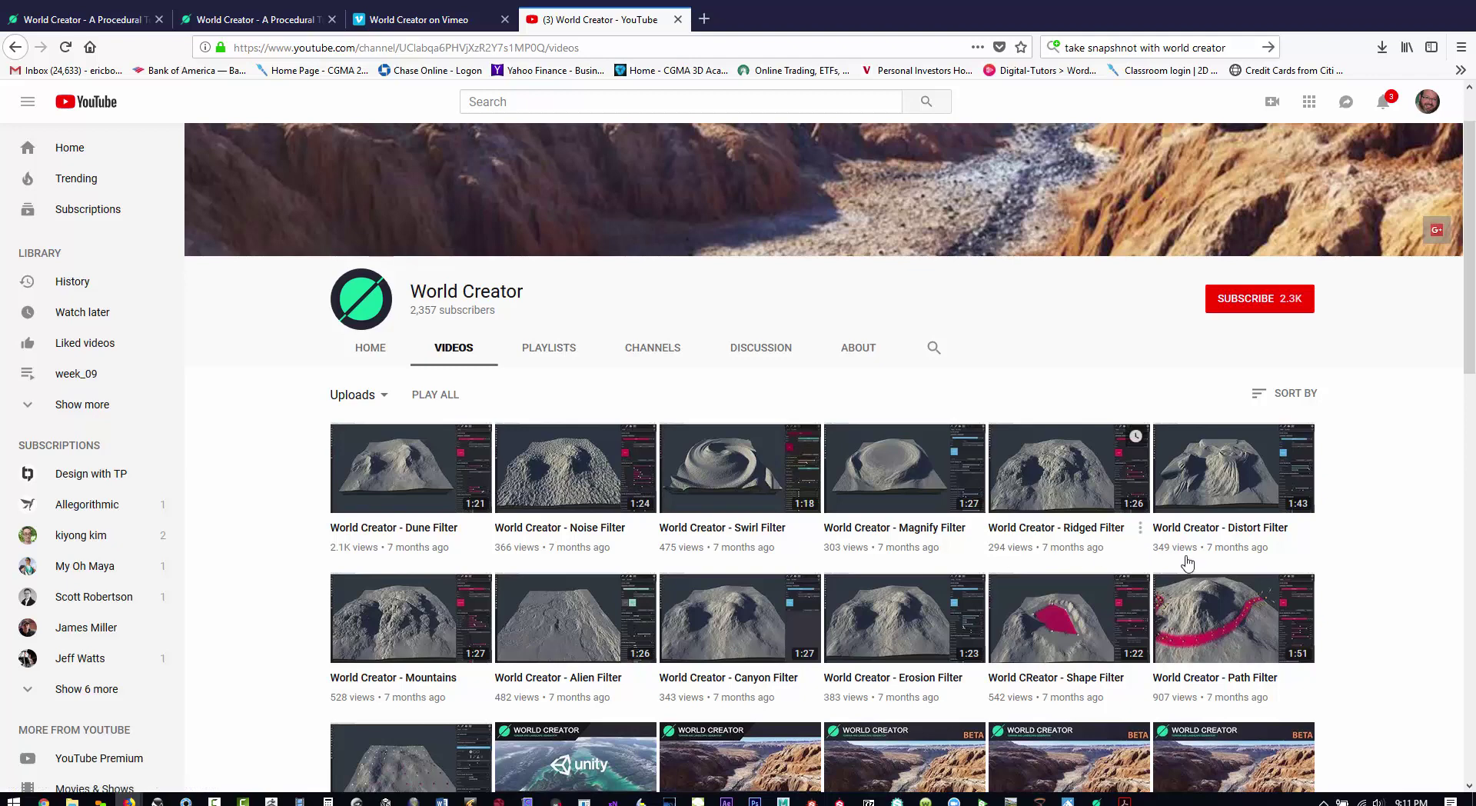
pyautogui.scroll(-2, 1106, 701)
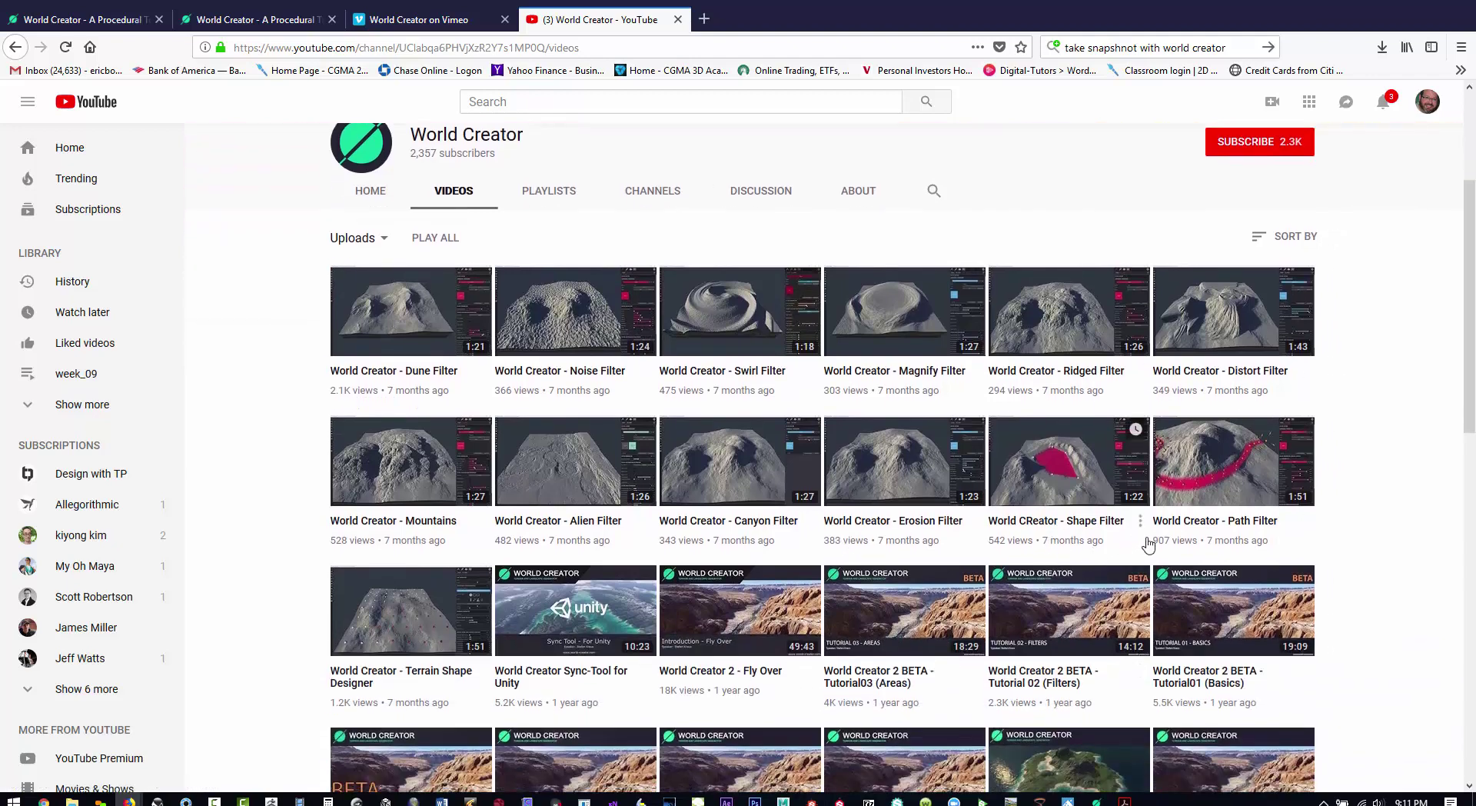
pyautogui.scroll(-2, 884, 546)
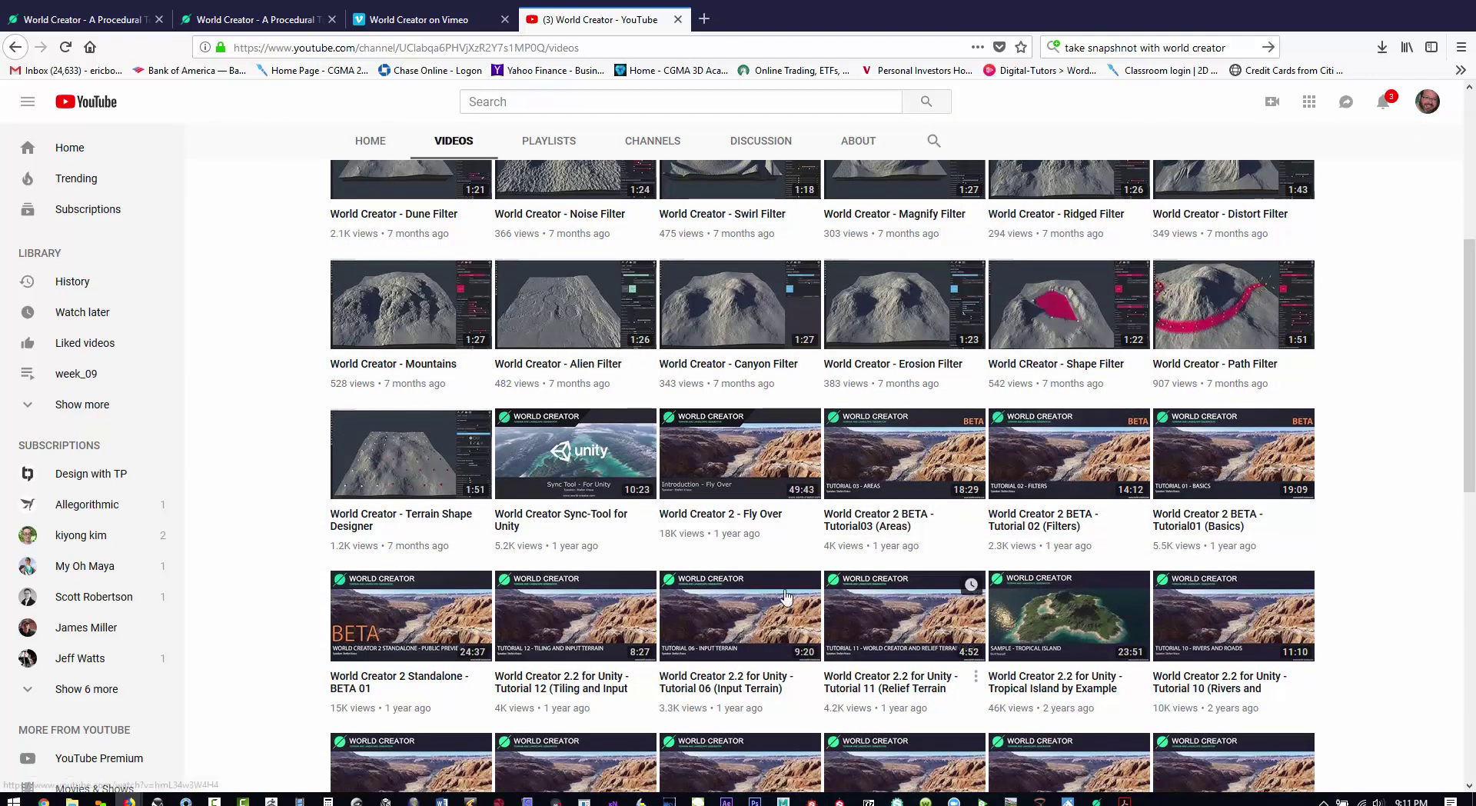
# Return to the world-creator.com tutorials and scroll up to Heightmaps Part 2 and Part 3
pyautogui.click(254, 19)
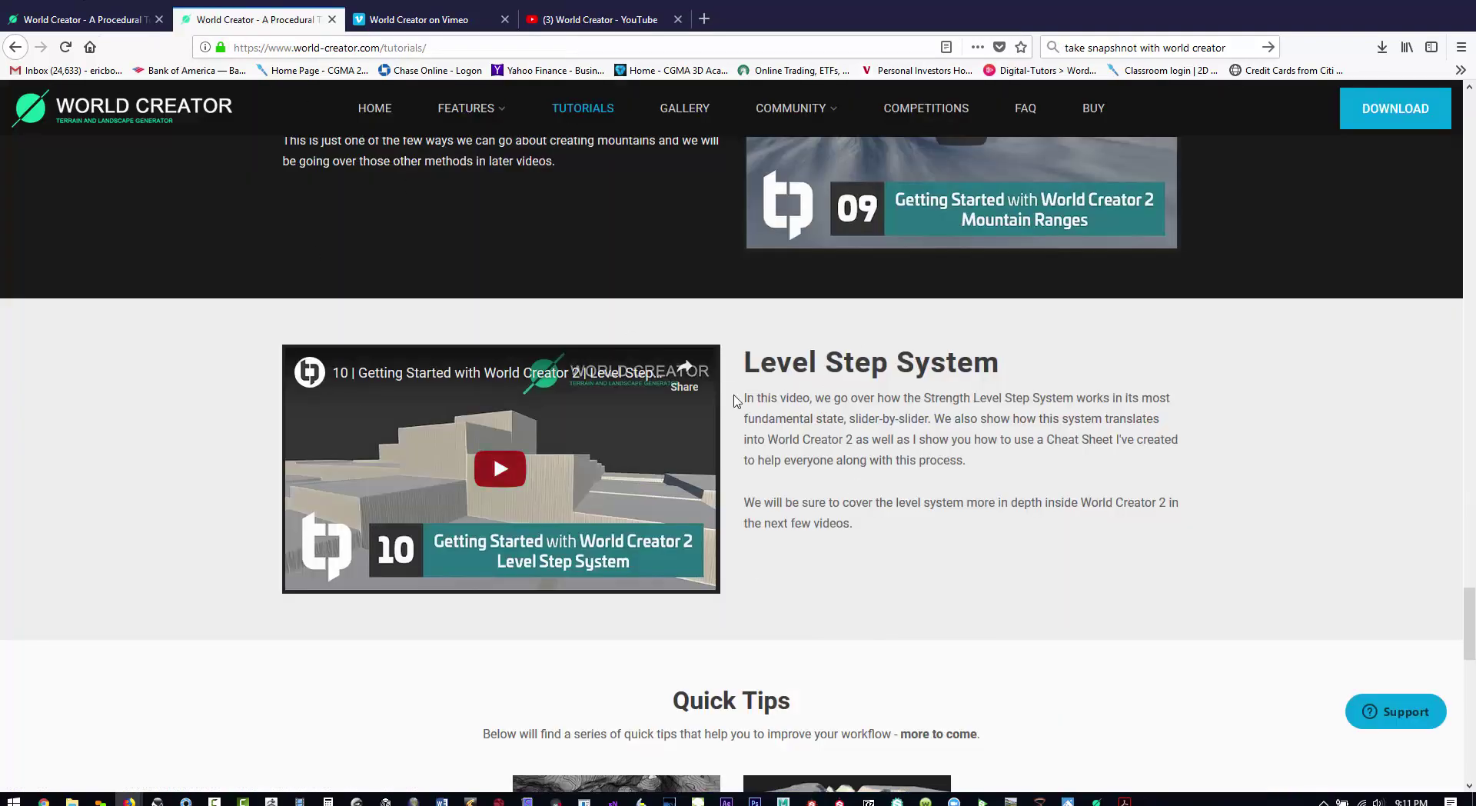
pyautogui.scroll(12, 709, 443)
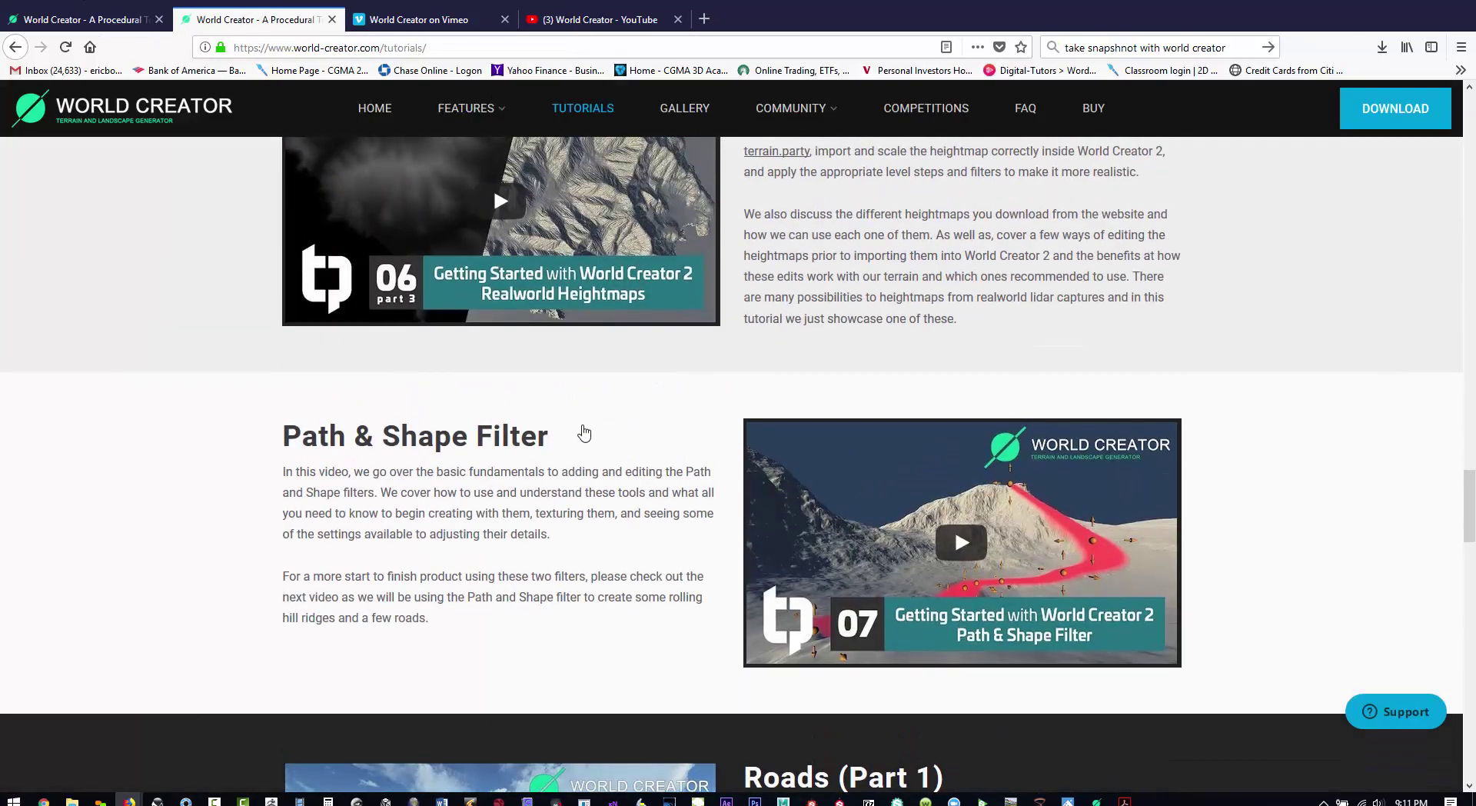
pyautogui.scroll(6, 628, 439)
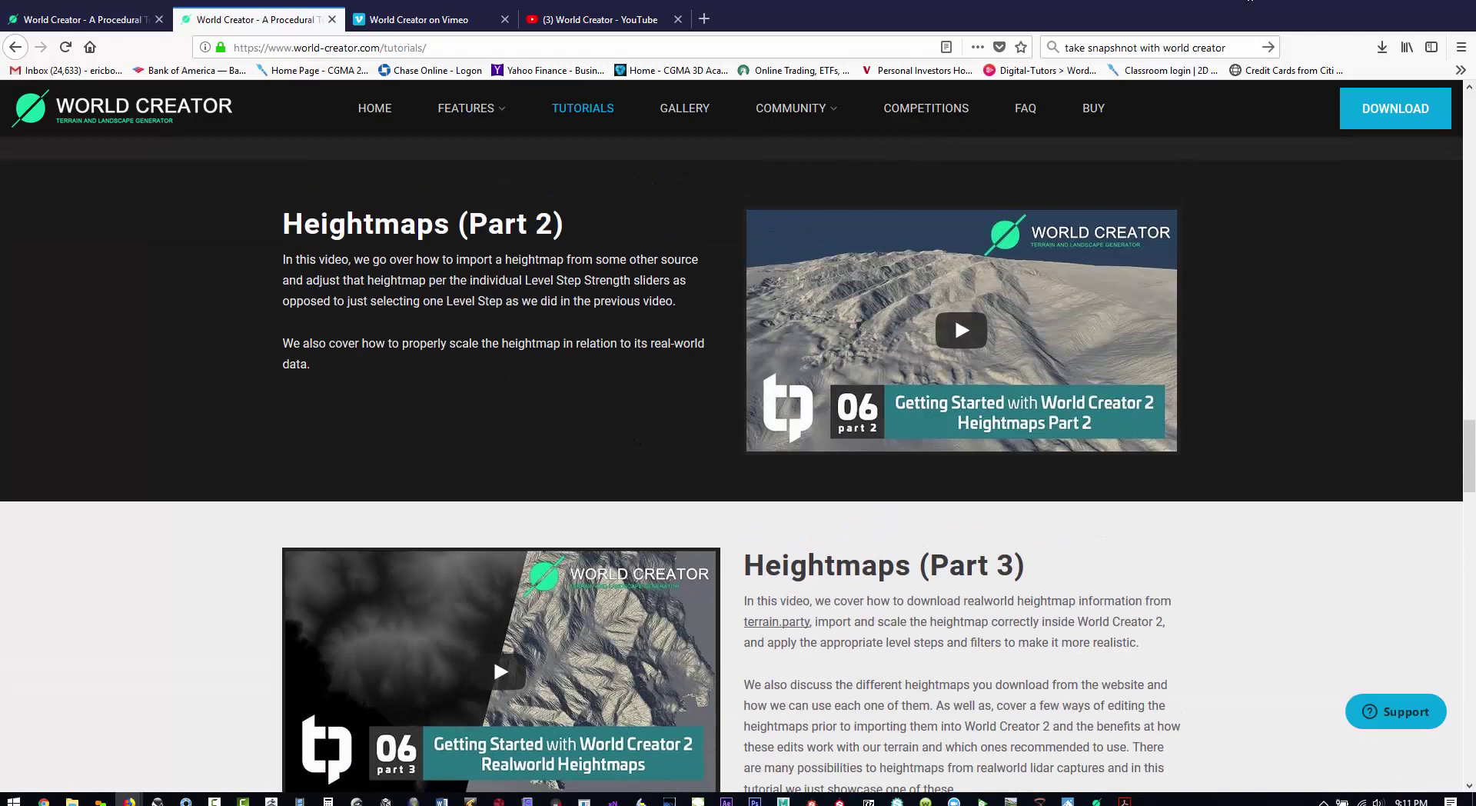
# Switch to the World Creator documentation PDF and look over its table of contents
pyautogui.hotkey('alt', 'Tab')
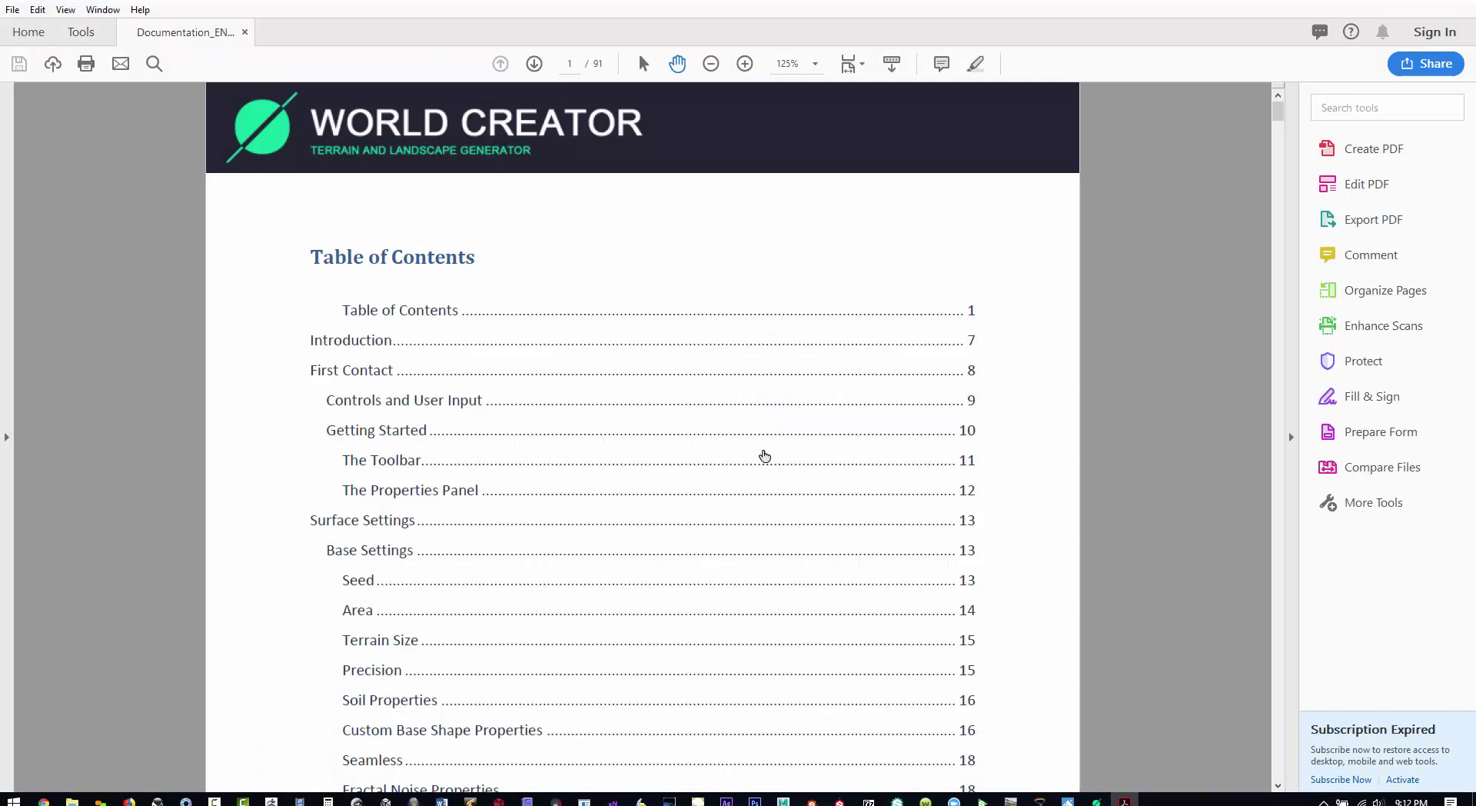
pyautogui.scroll(-8, 517, 500)
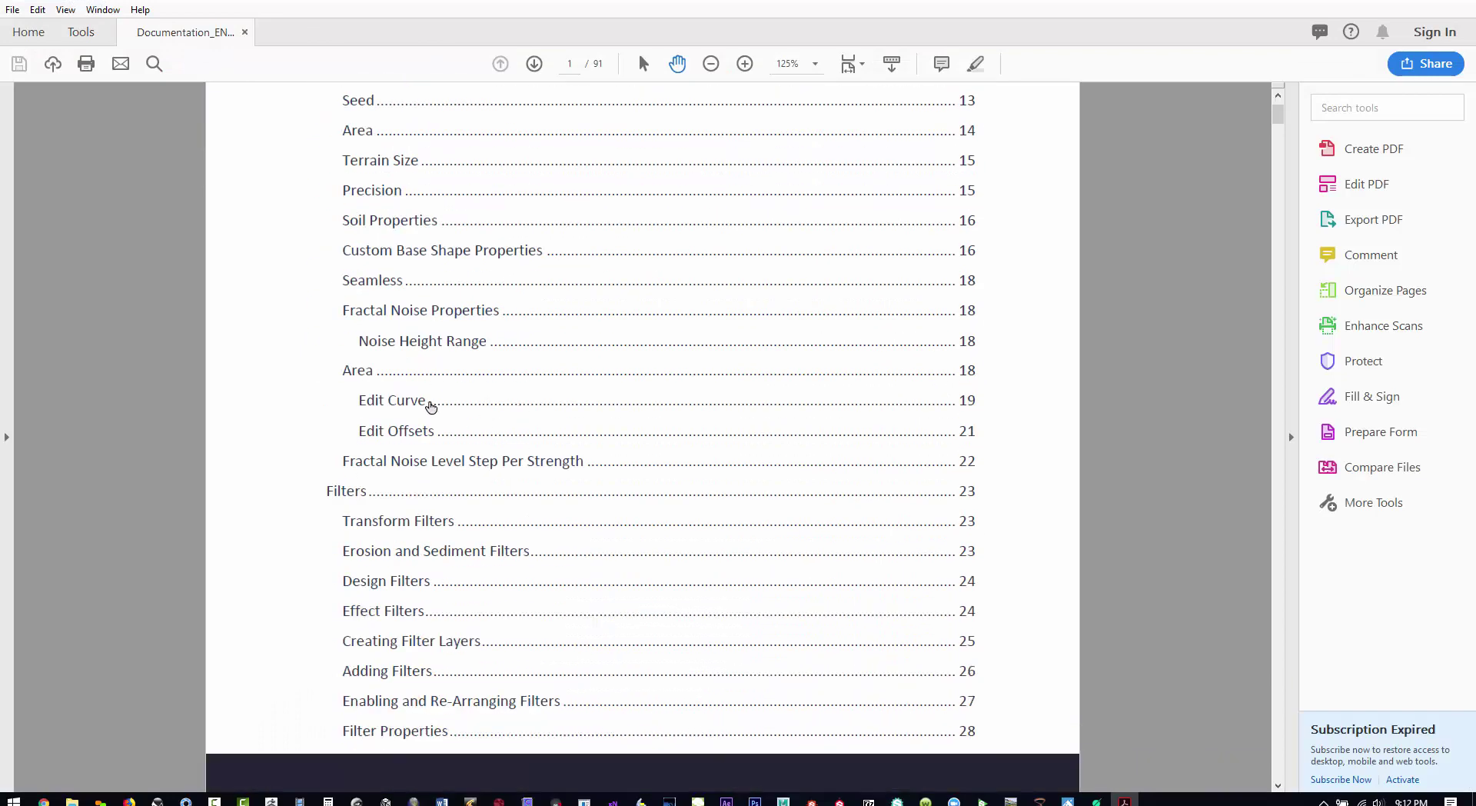
pyautogui.scroll(-3, 495, 408)
pyautogui.moveTo(1279, 129); pyautogui.dragTo(1266, 155)
pyautogui.moveTo(529, 437); pyautogui.dragTo(572, 615)
pyautogui.scroll(-3, 572, 615)
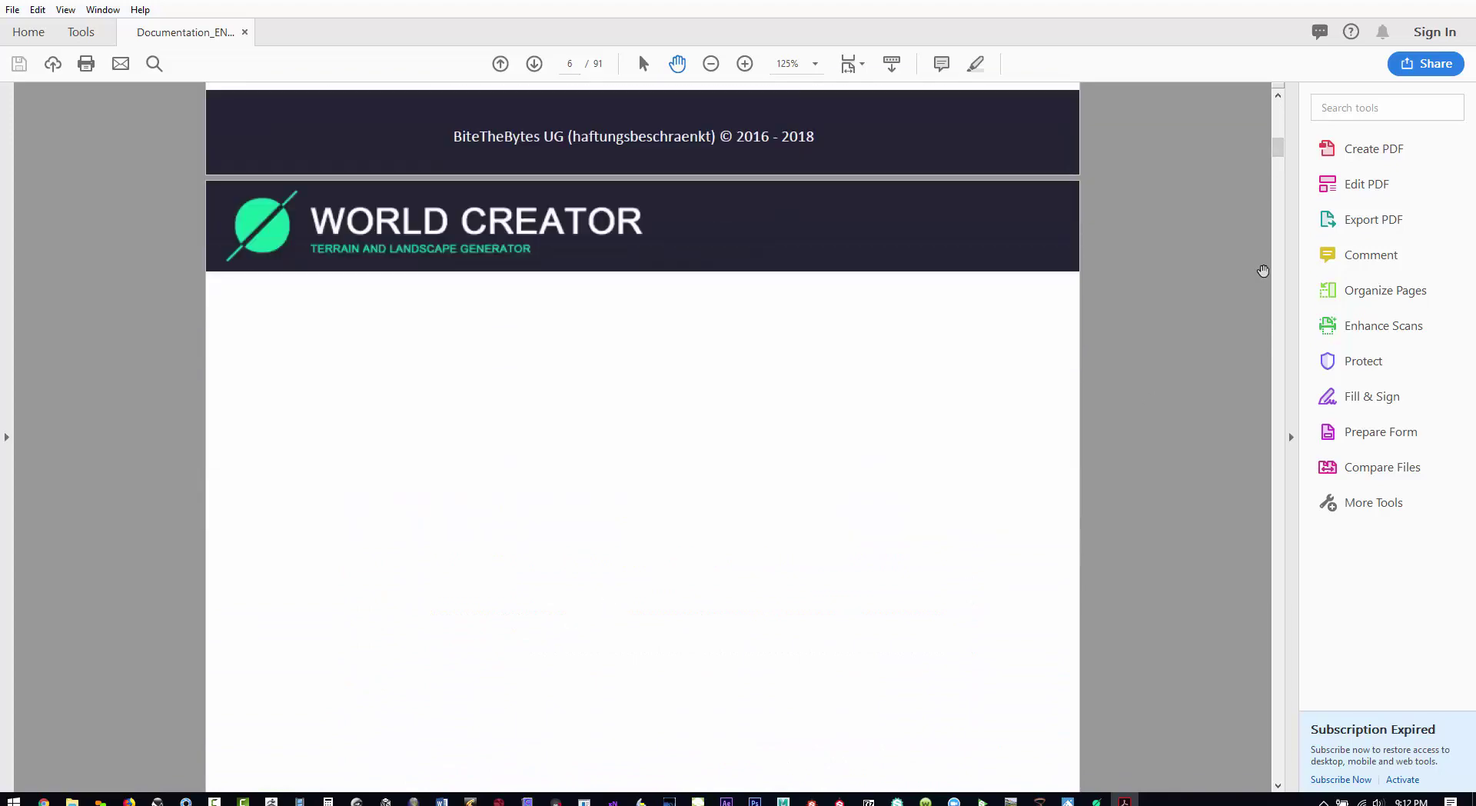
pyautogui.moveTo(1279, 148); pyautogui.dragTo(1276, 214)
# Read from Base Settings through Edit Curve, then minimize Acrobat and Firefox to reveal World Creator
pyautogui.scroll(4, 505, 425)
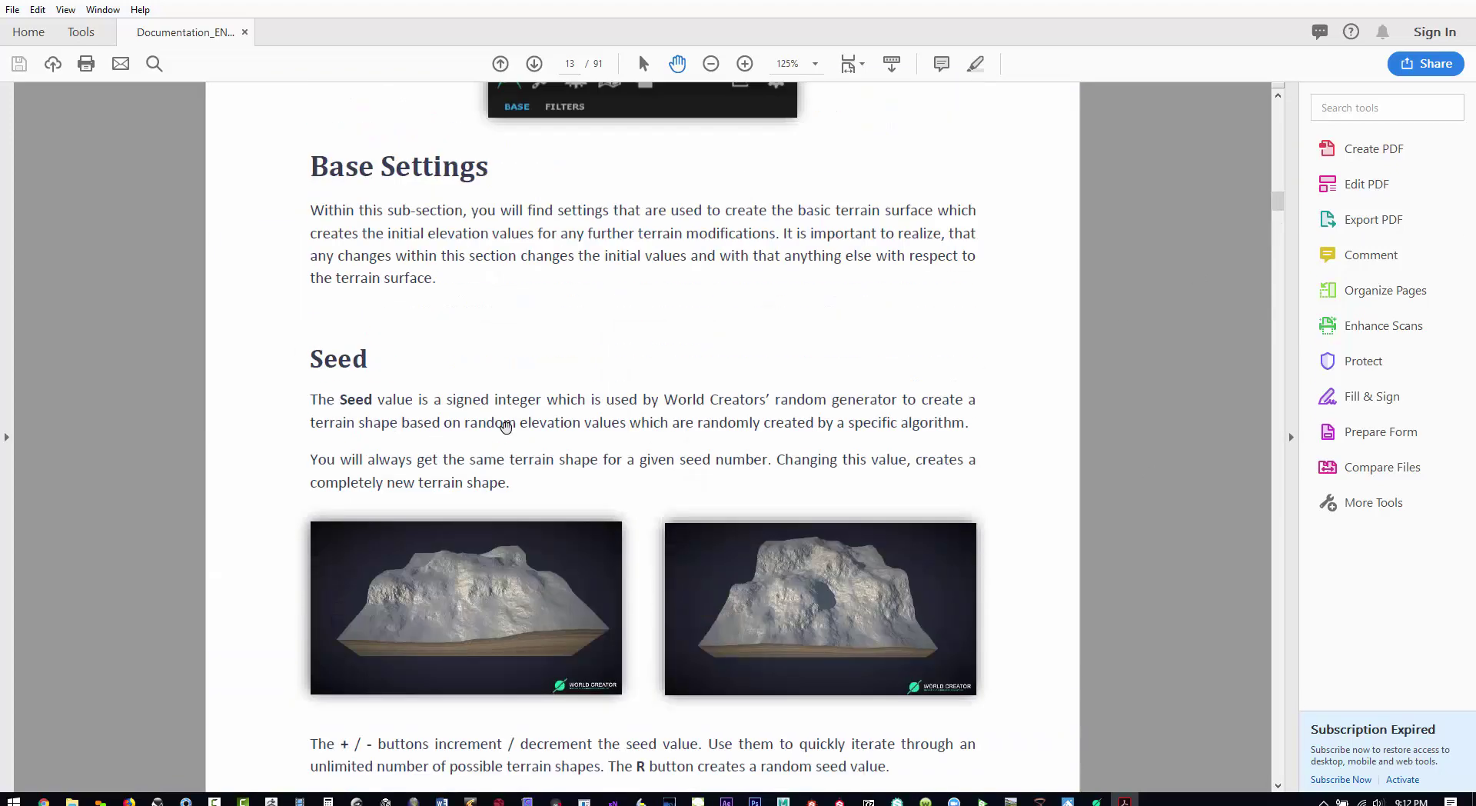
pyautogui.scroll(-12, 576, 584)
pyautogui.scroll(-18, 588, 554)
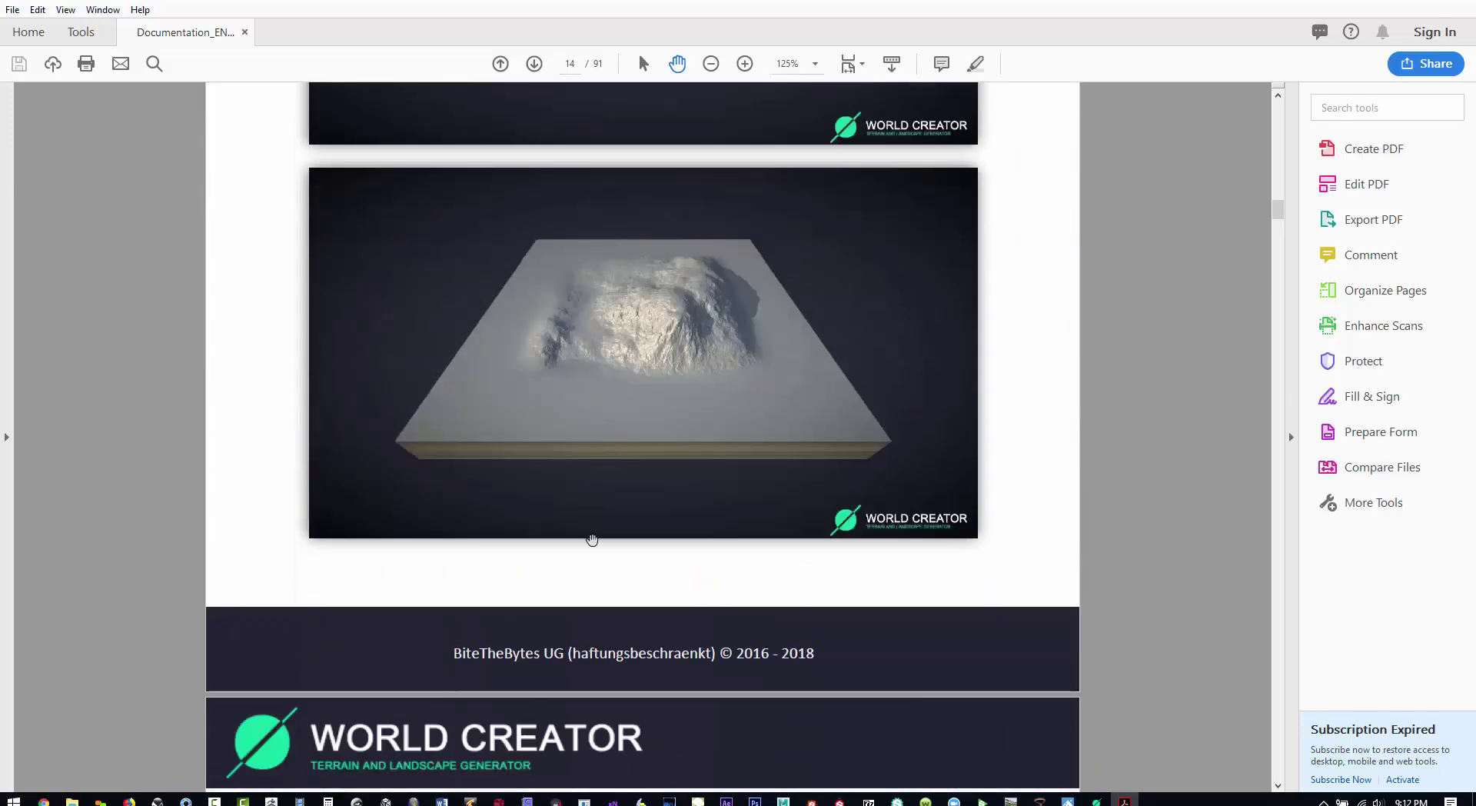
pyautogui.scroll(-20, 592, 534)
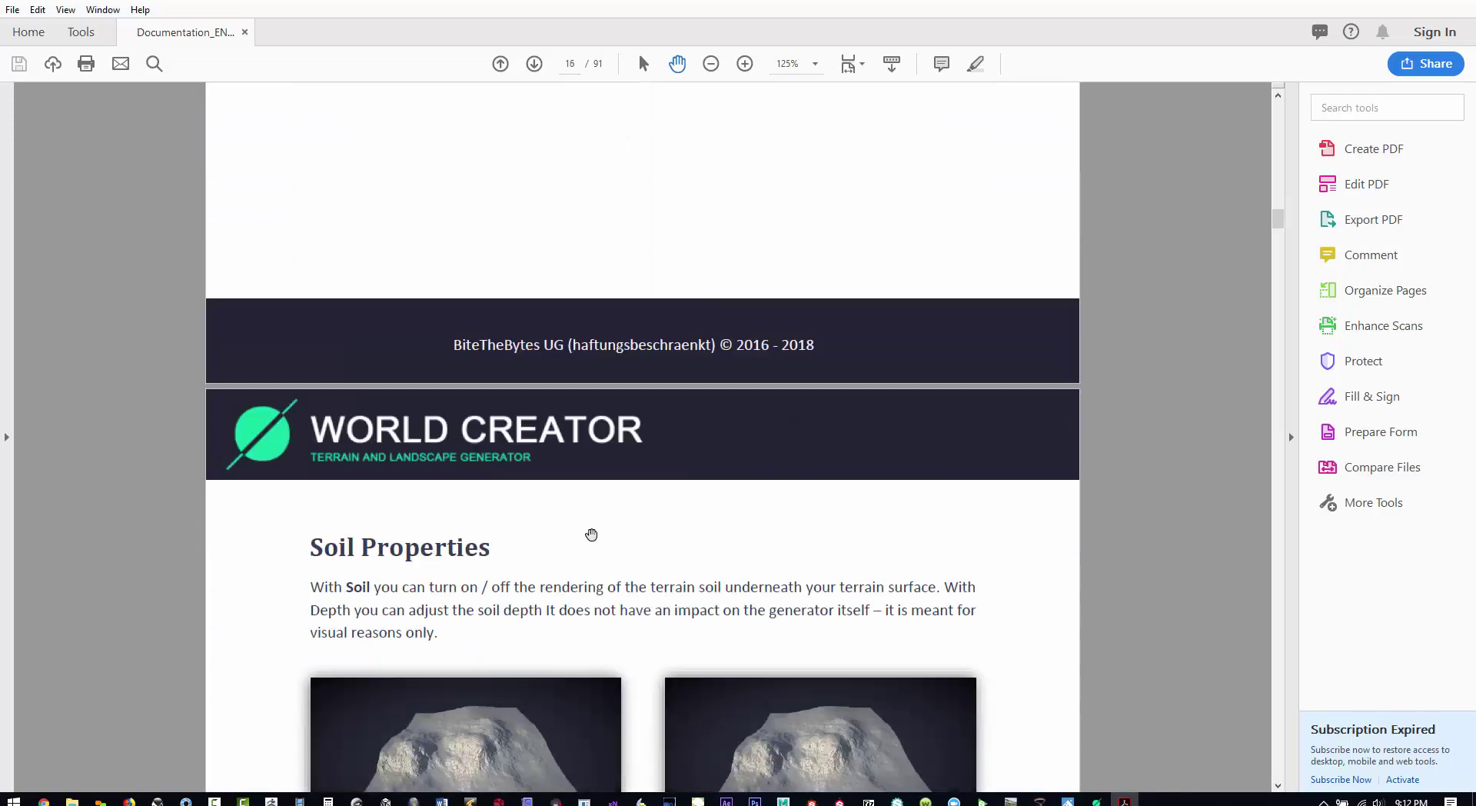
pyautogui.scroll(-20, 591, 533)
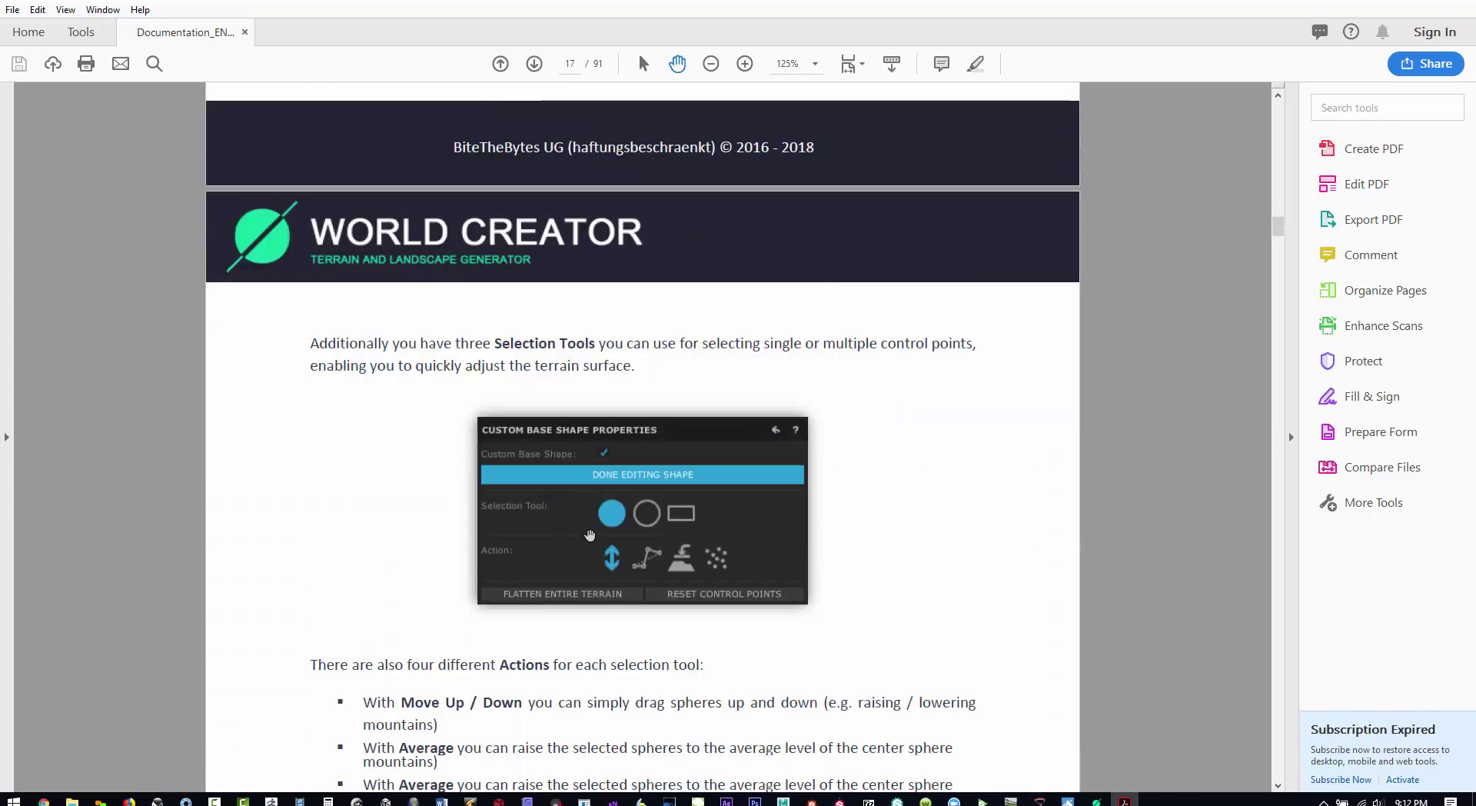
pyautogui.scroll(8, 588, 532)
pyautogui.scroll(-4, 642, 511)
pyautogui.scroll(-20, 672, 573)
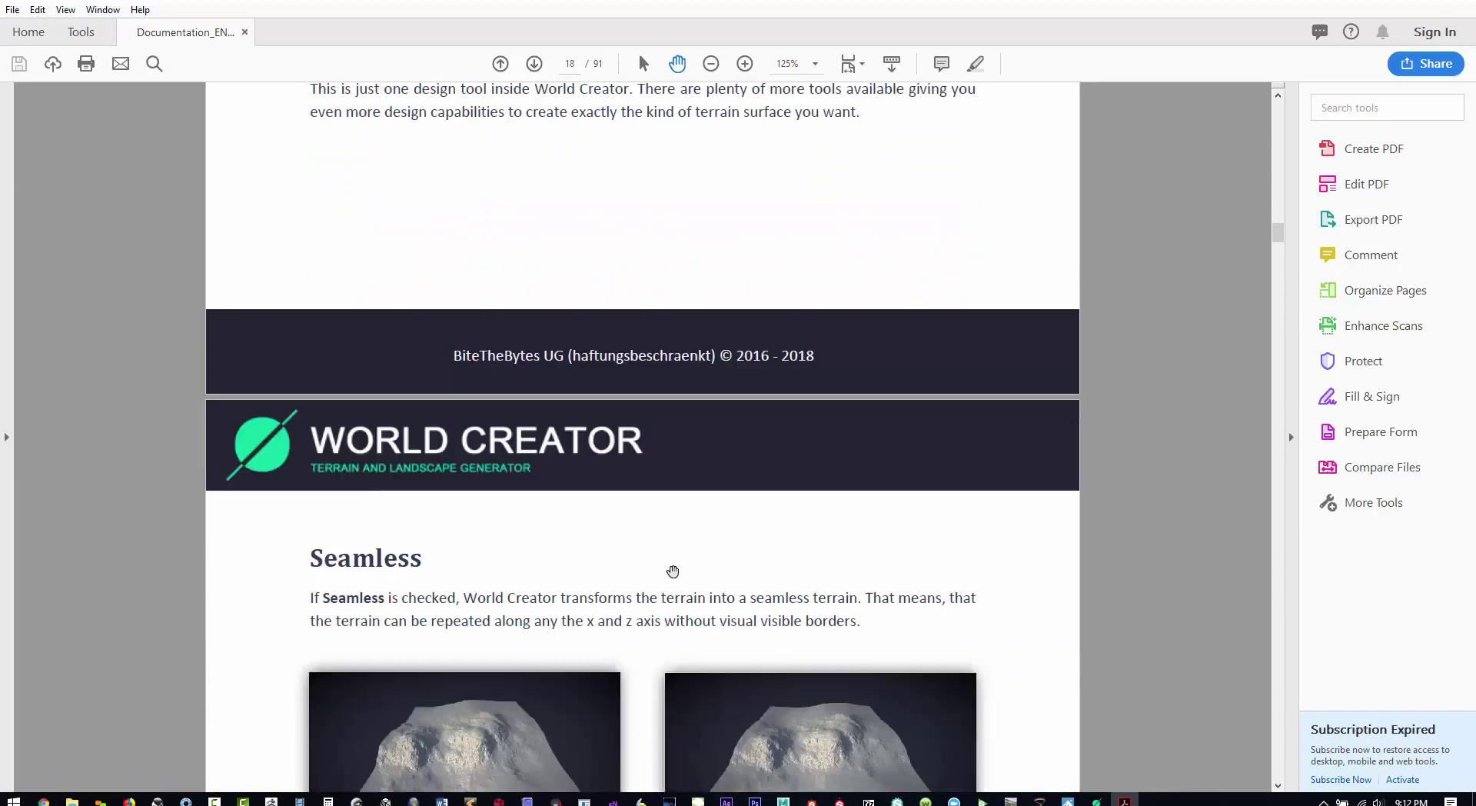
pyautogui.scroll(-20, 671, 562)
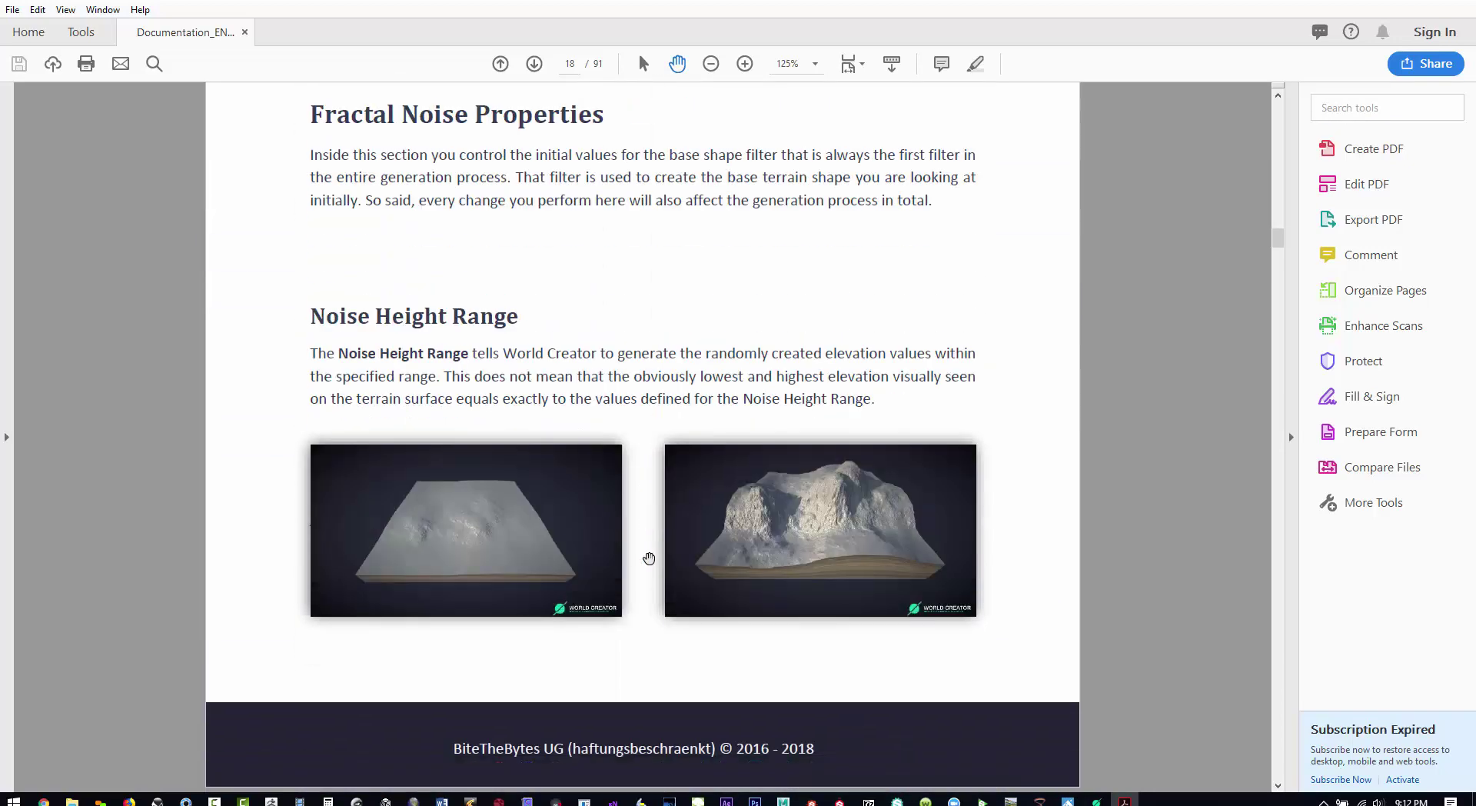
pyautogui.scroll(-15, 841, 287)
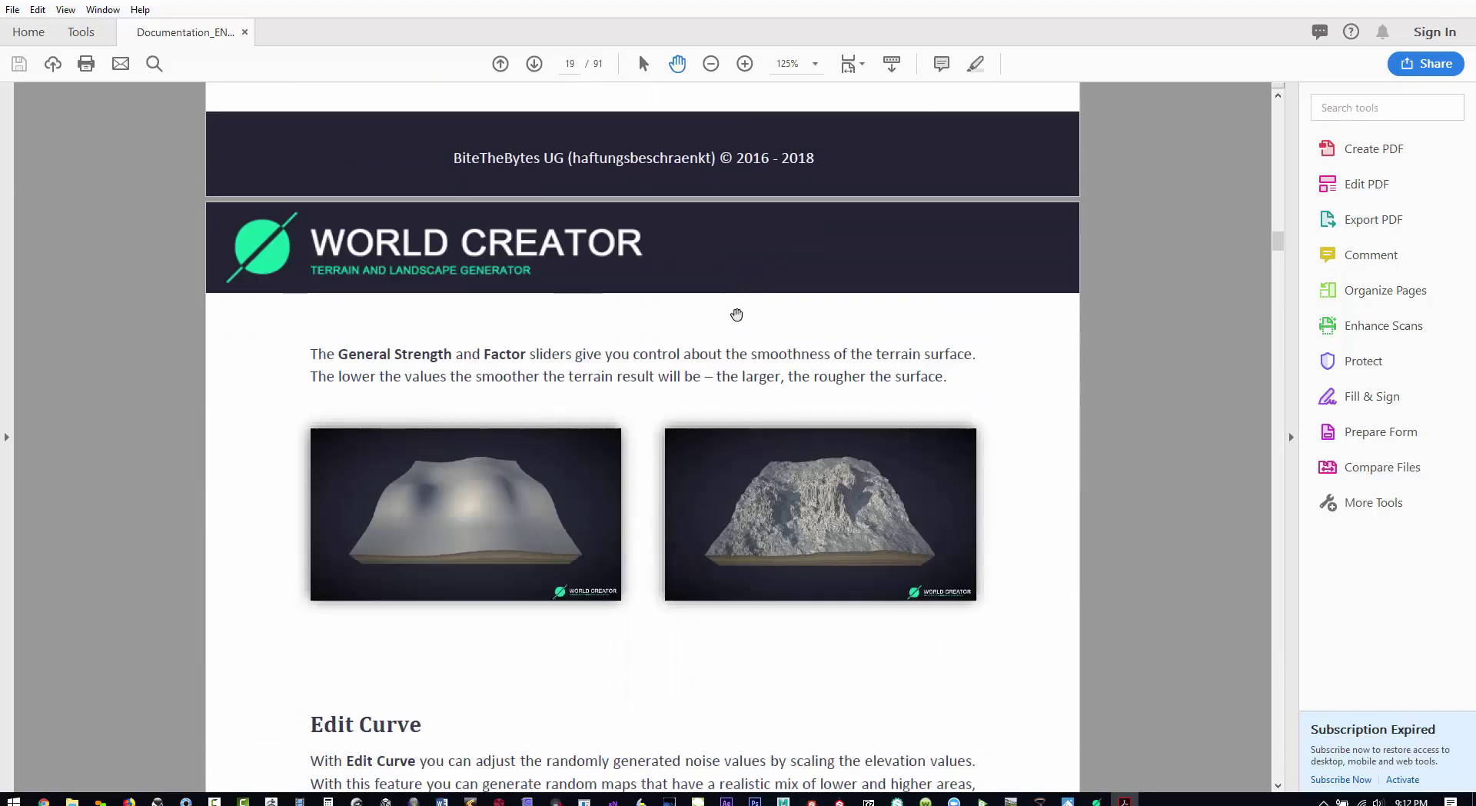
pyautogui.scroll(5, 736, 296)
pyautogui.scroll(-15, 735, 298)
pyautogui.scroll(-7, 965, 500)
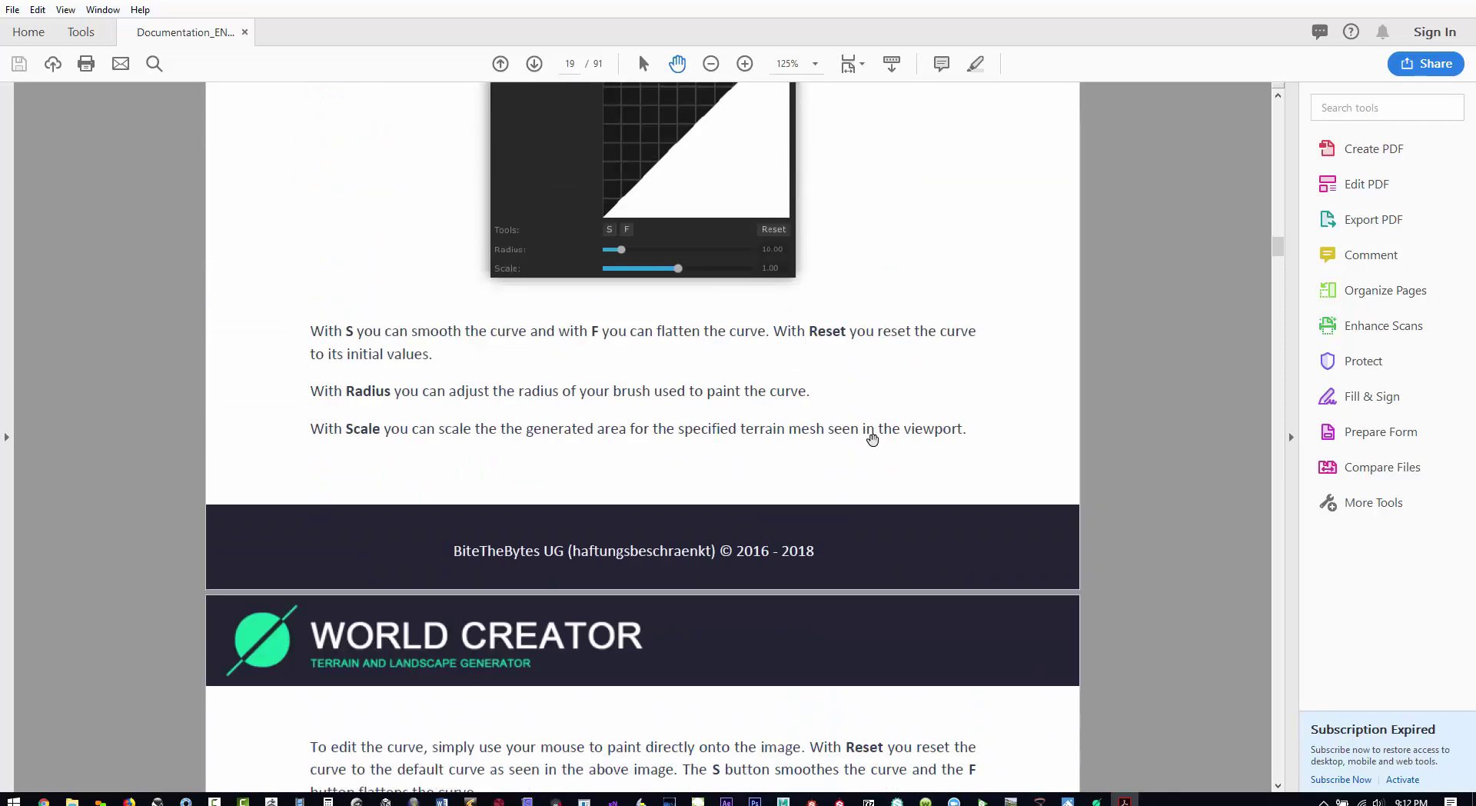
pyautogui.scroll(5, 851, 279)
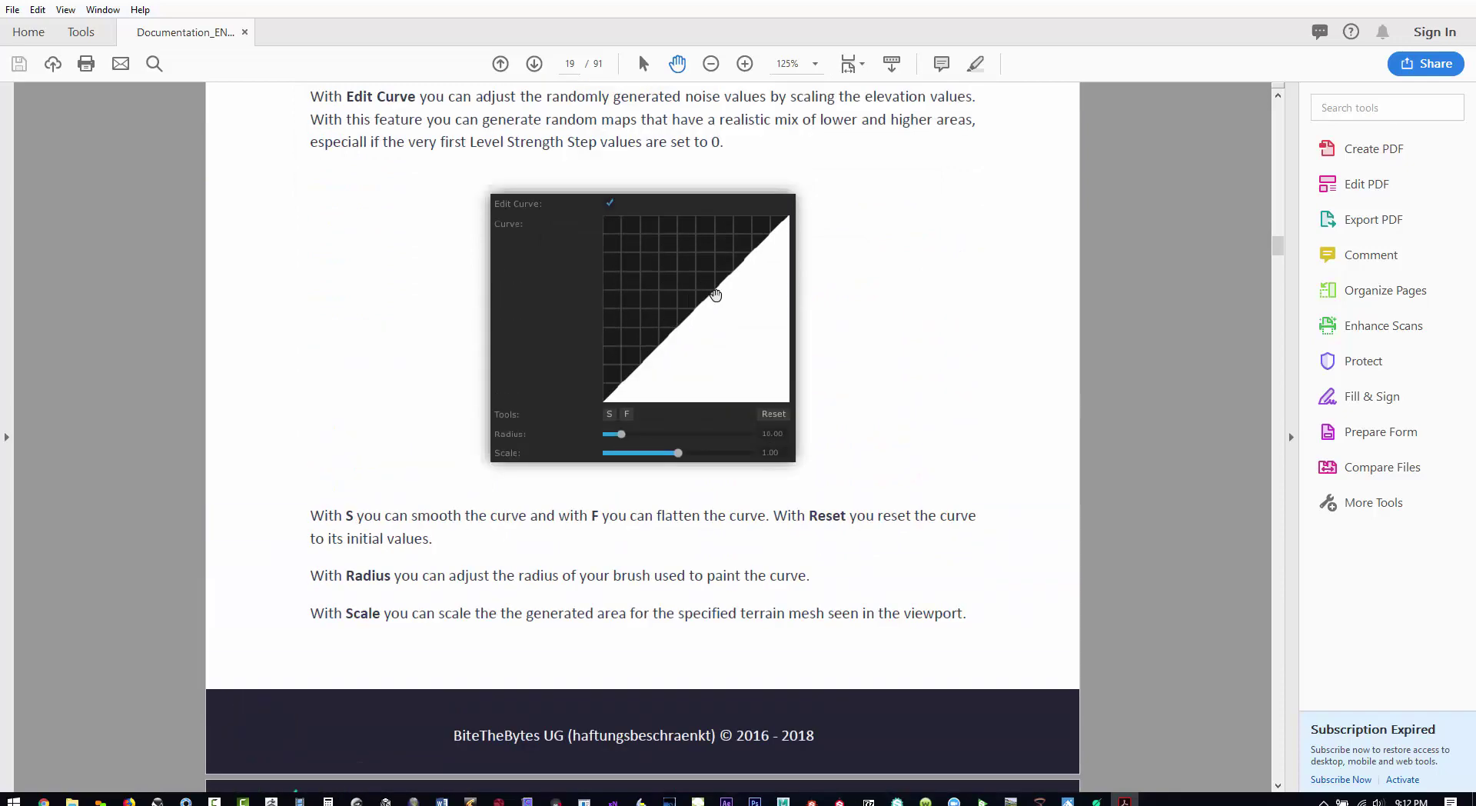
pyautogui.scroll(-16, 586, 320)
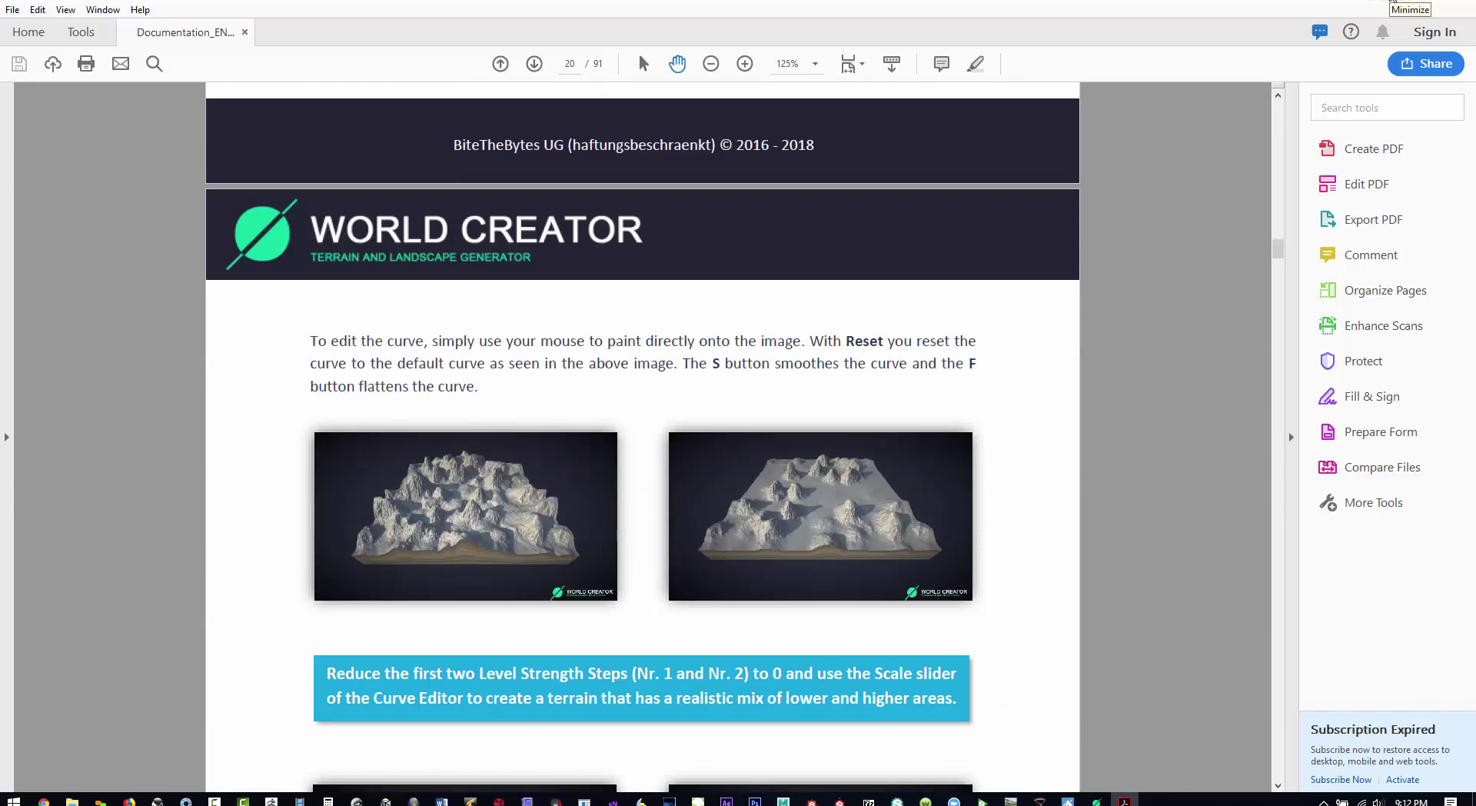
pyautogui.click(1393, 4)
pyautogui.click(1384, 3)
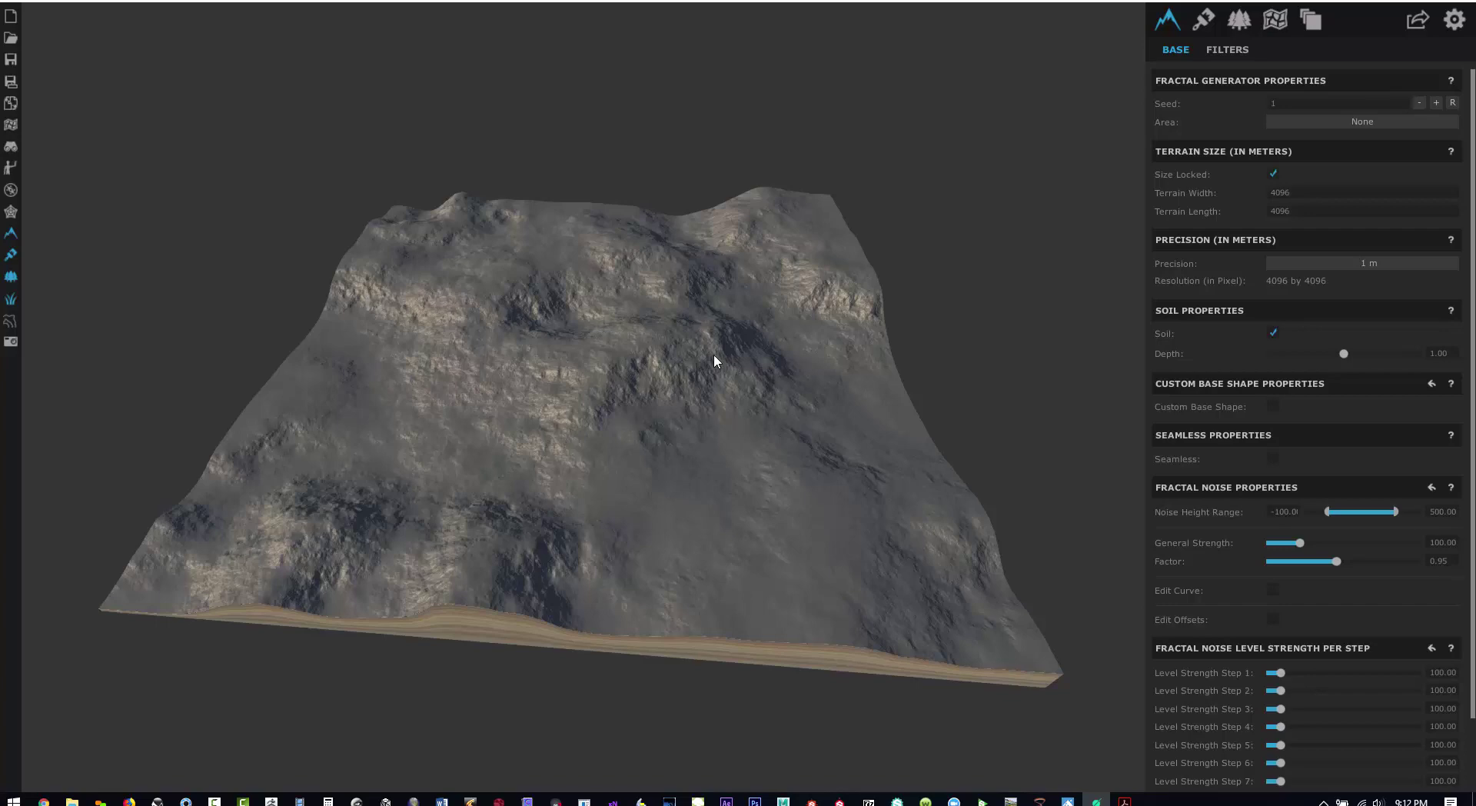
# Orbit and zoom the viewport in toward the terrain's front edge
pyautogui.moveTo(609, 712); pyautogui.dragTo(615, 503)
pyautogui.scroll(3, 615, 504)
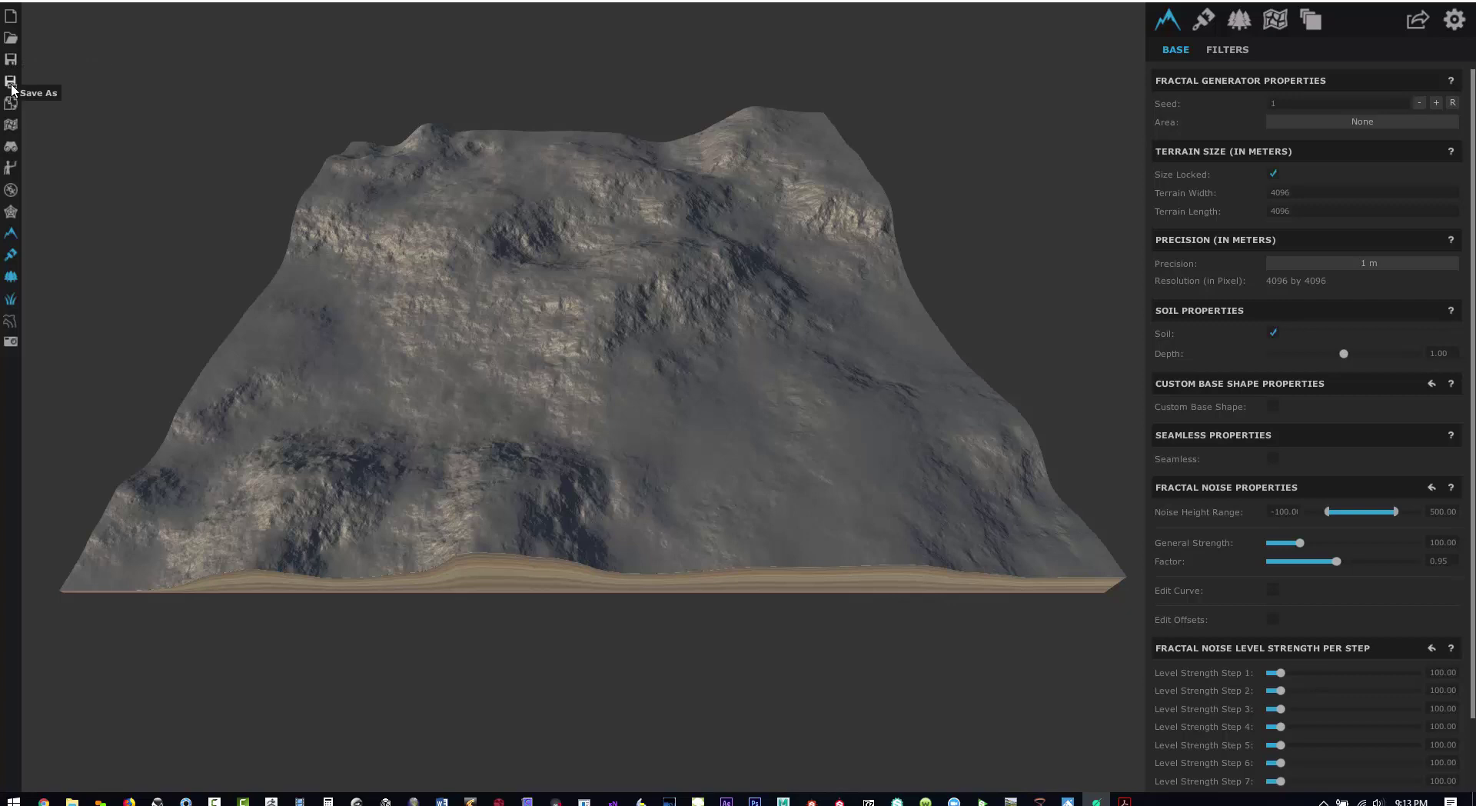
# Turn on the heatmap display and the terrain info readout
pyautogui.click(10, 125)
pyautogui.click(8, 147)
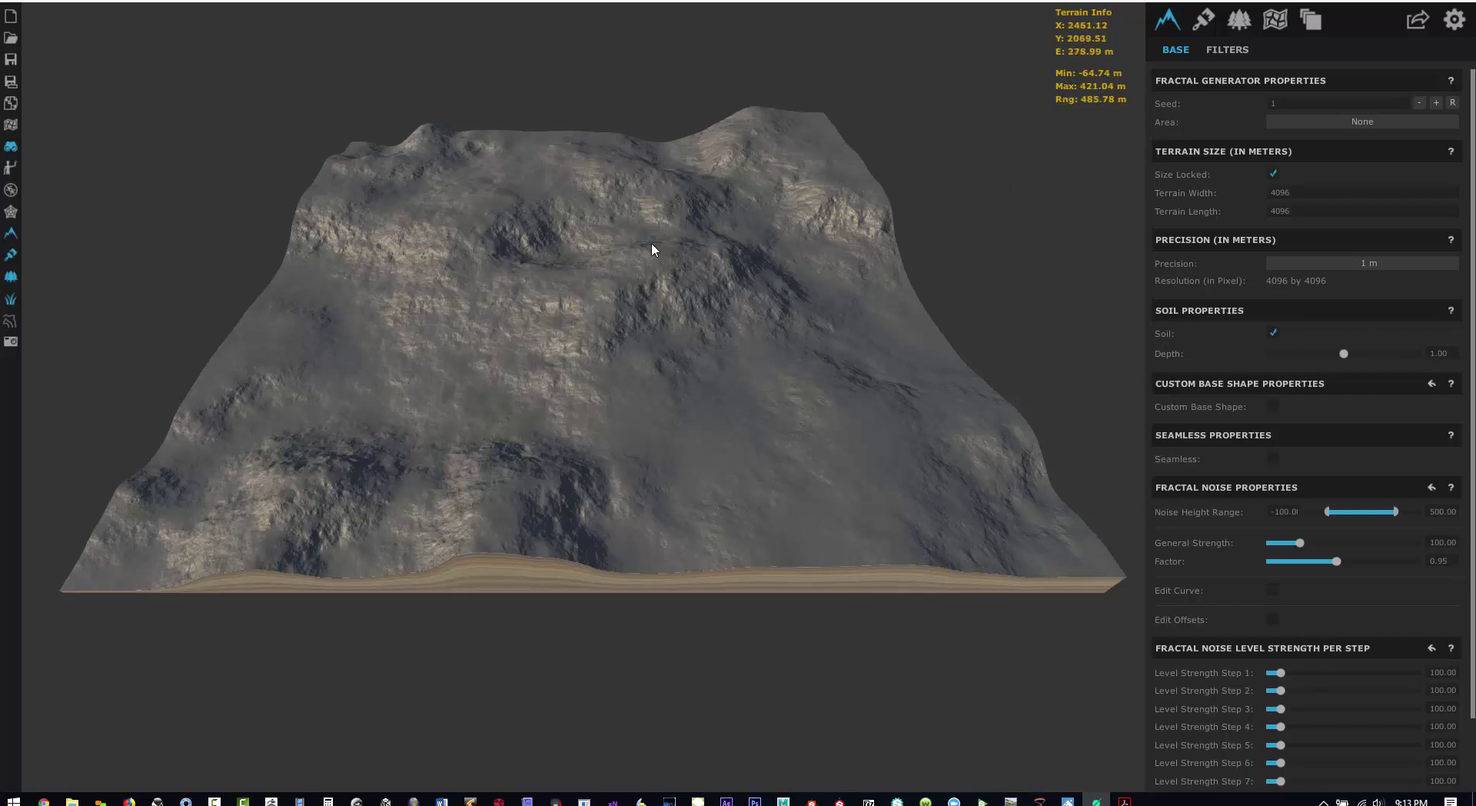
# Show the north compass, preview the wireframe mesh while zooming, then switch the wireframe off
pyautogui.click(11, 190)
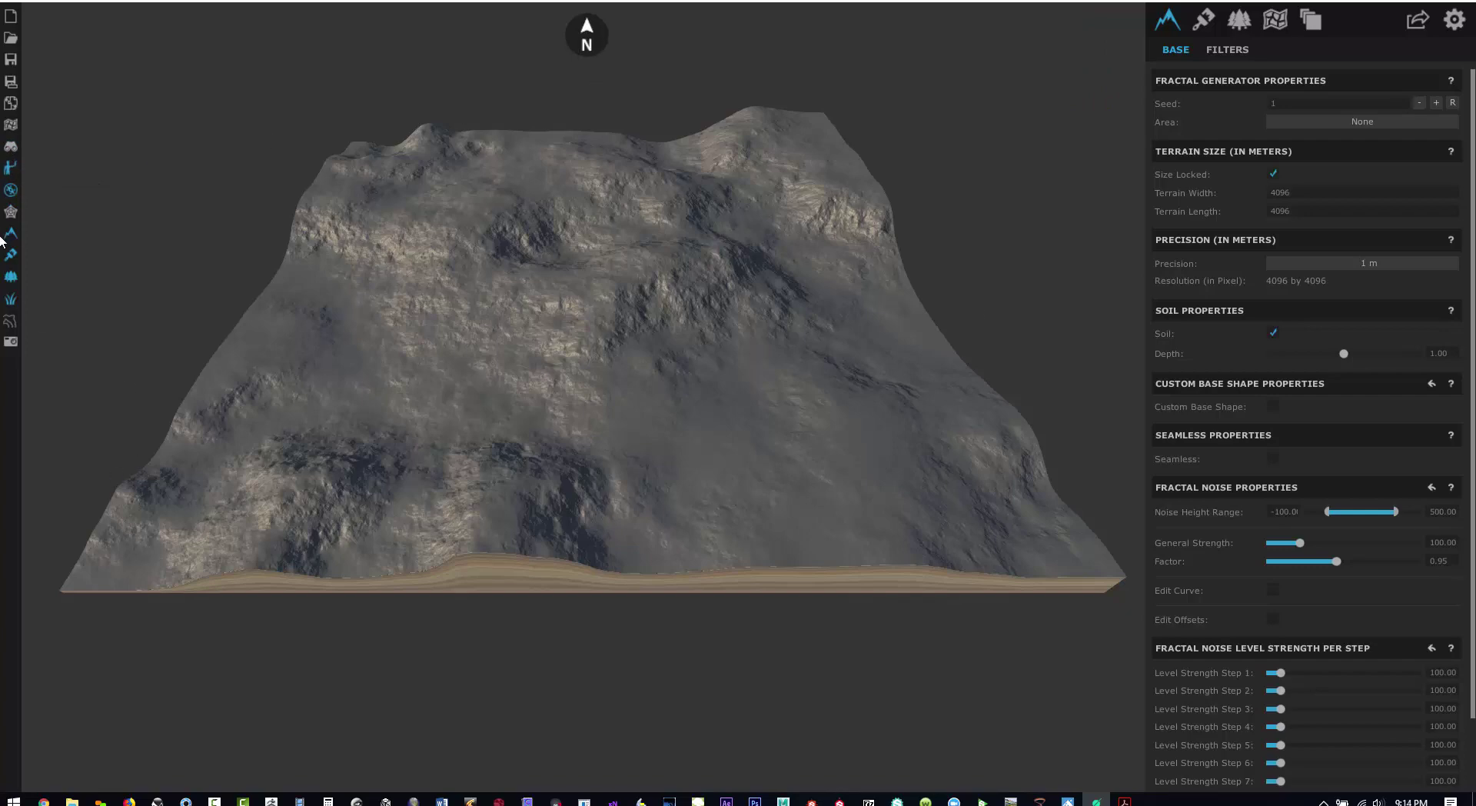
pyautogui.moveTo(590, 446); pyautogui.dragTo(538, 468)
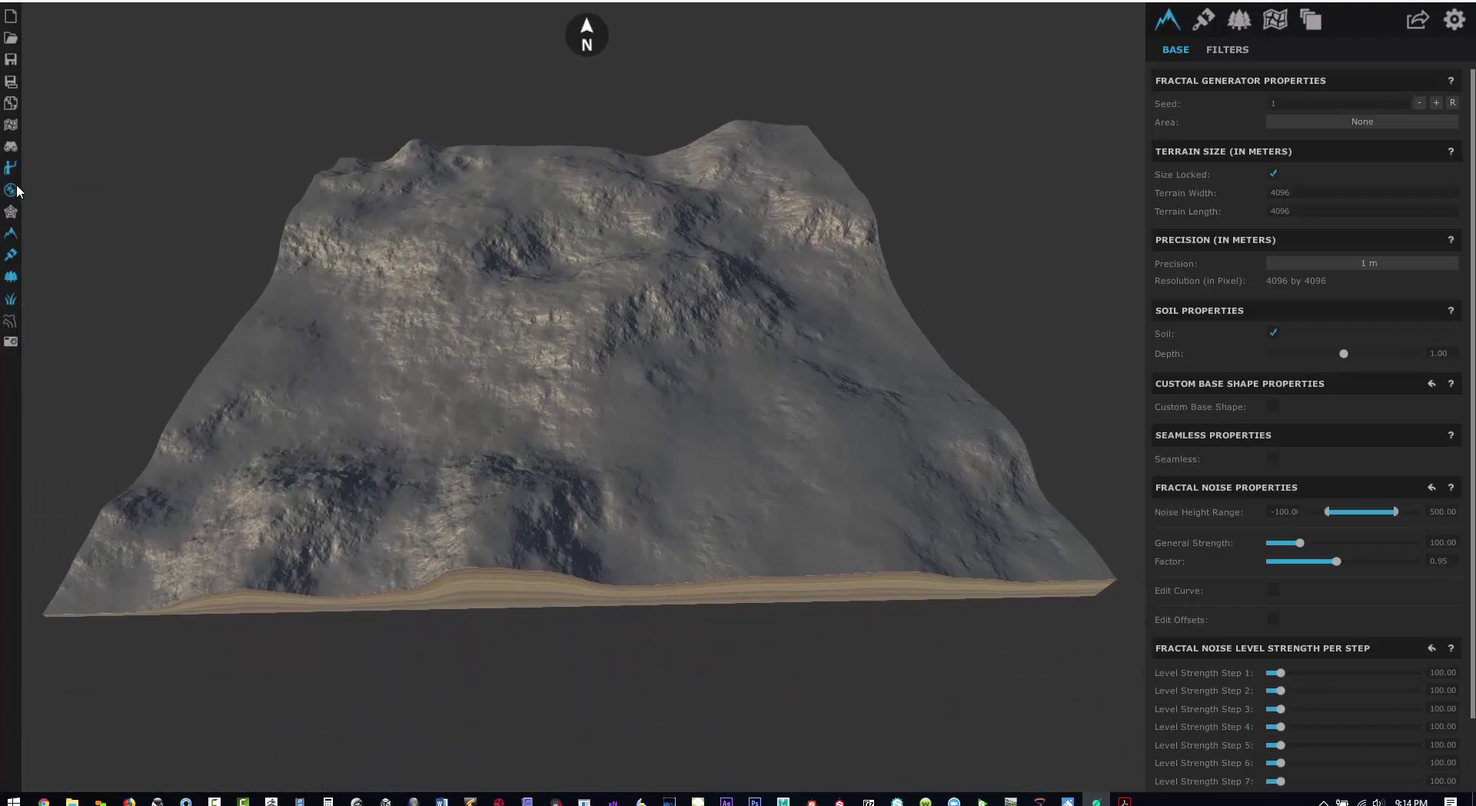
pyautogui.click(11, 211)
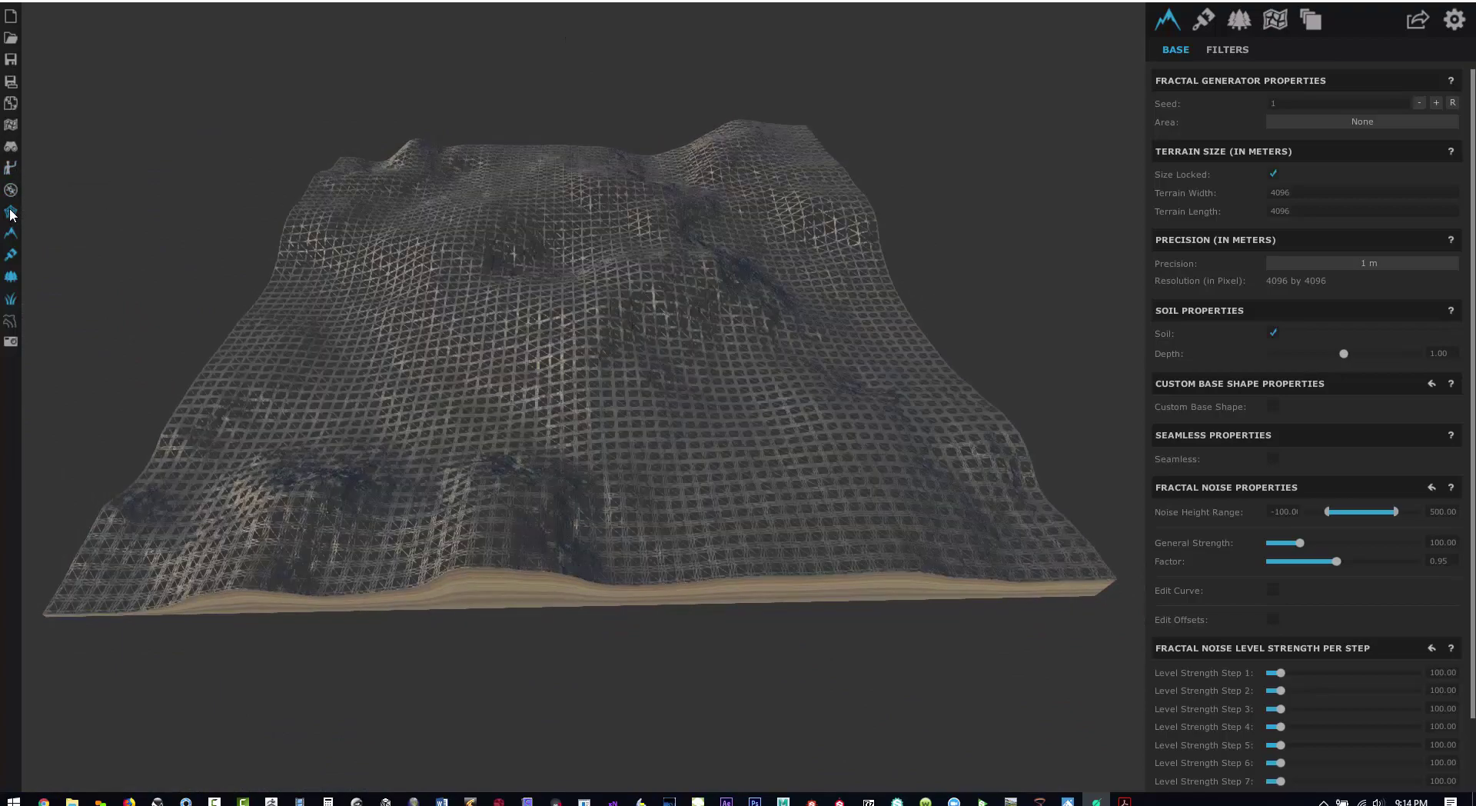
pyautogui.scroll(5, 618, 450)
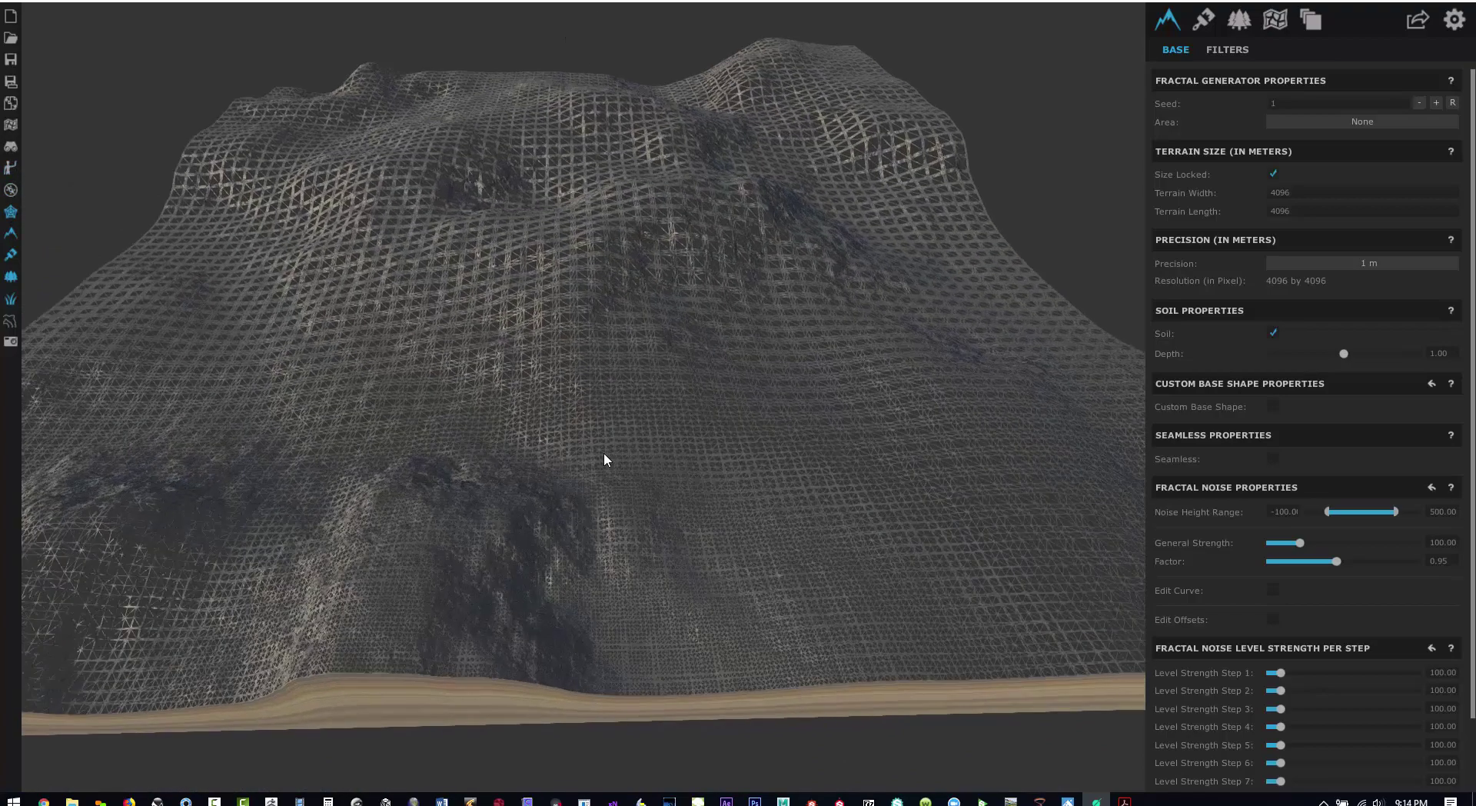
pyautogui.scroll(5, 598, 459)
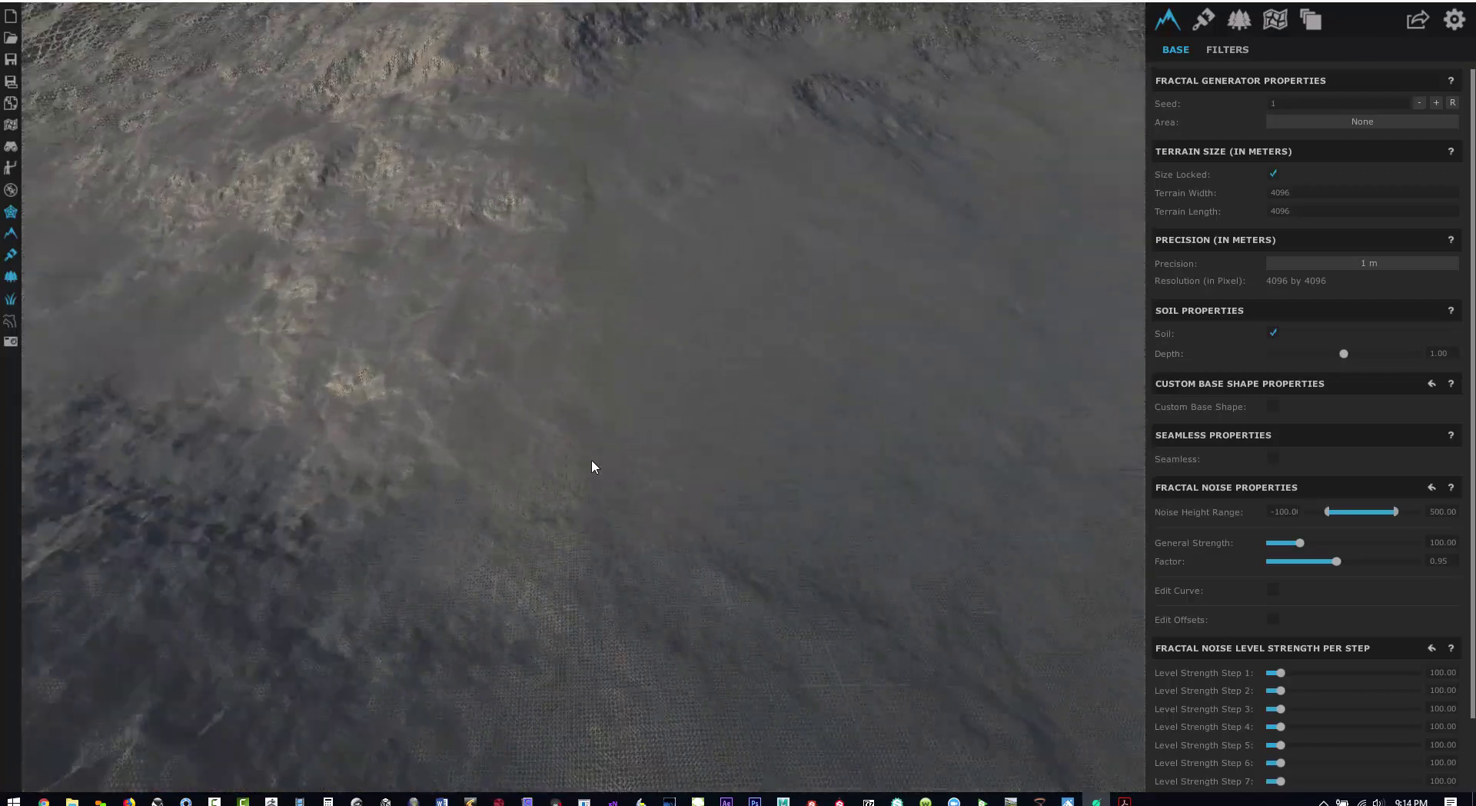
pyautogui.scroll(-5, 586, 461)
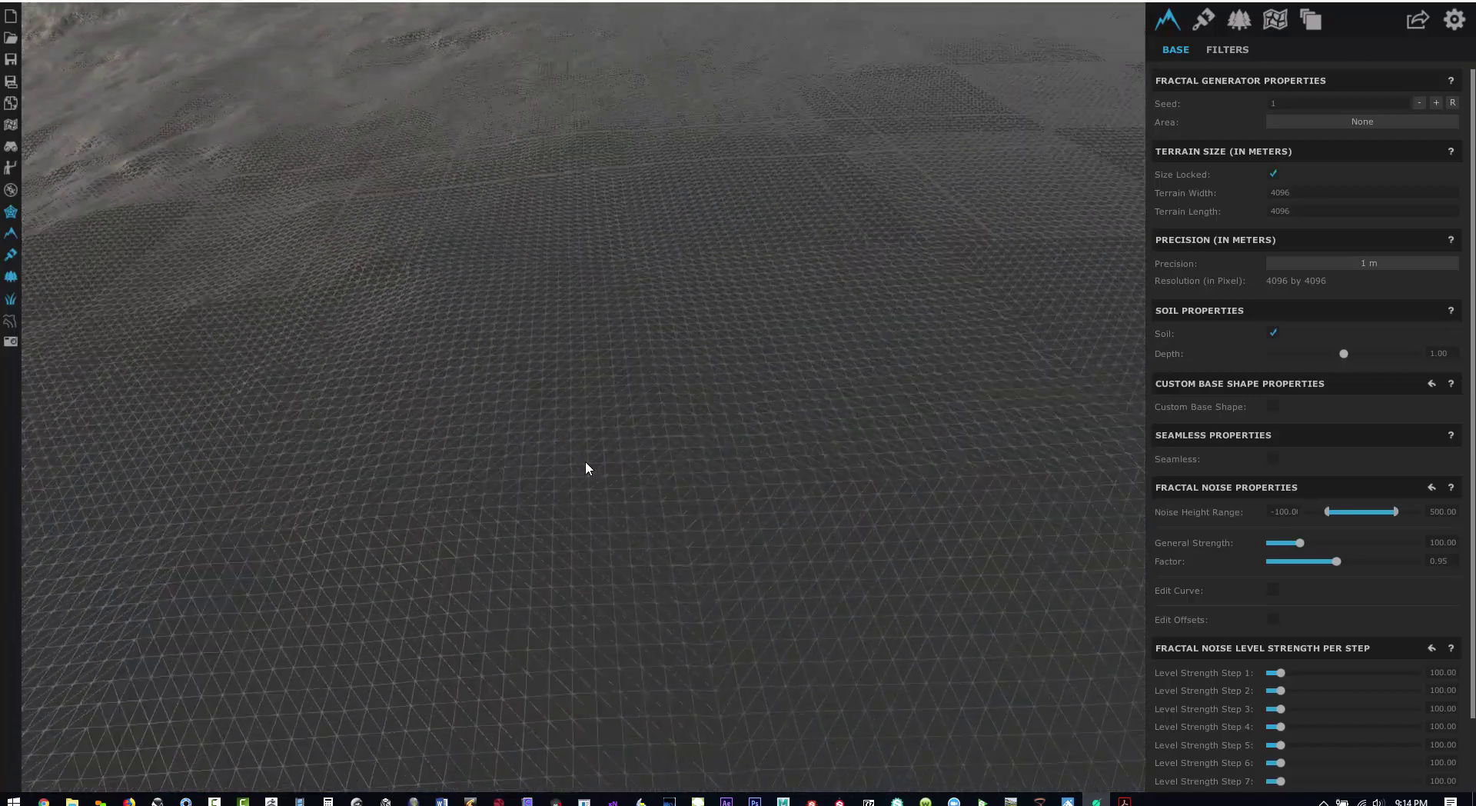
pyautogui.scroll(-5, 566, 464)
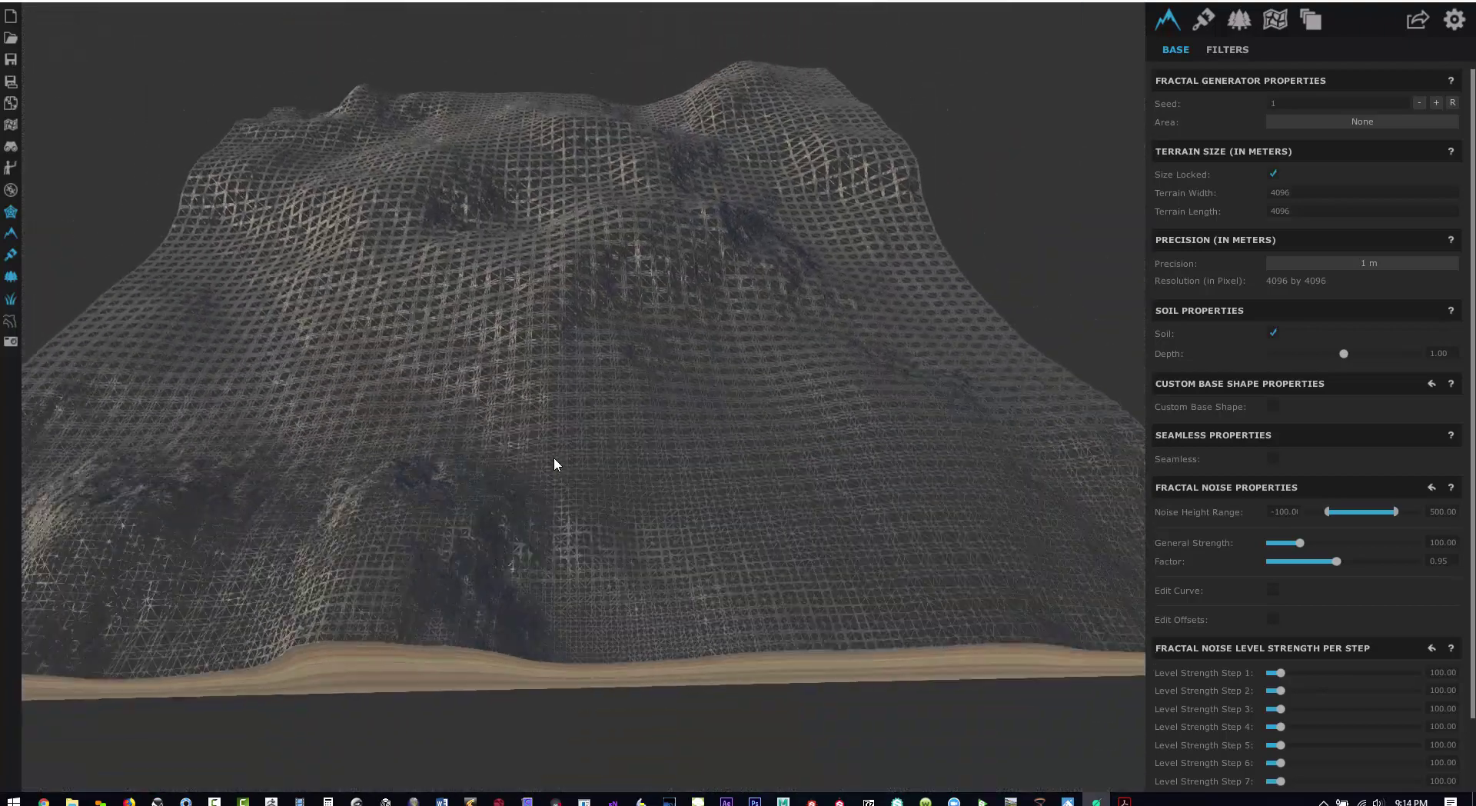
pyautogui.click(11, 211)
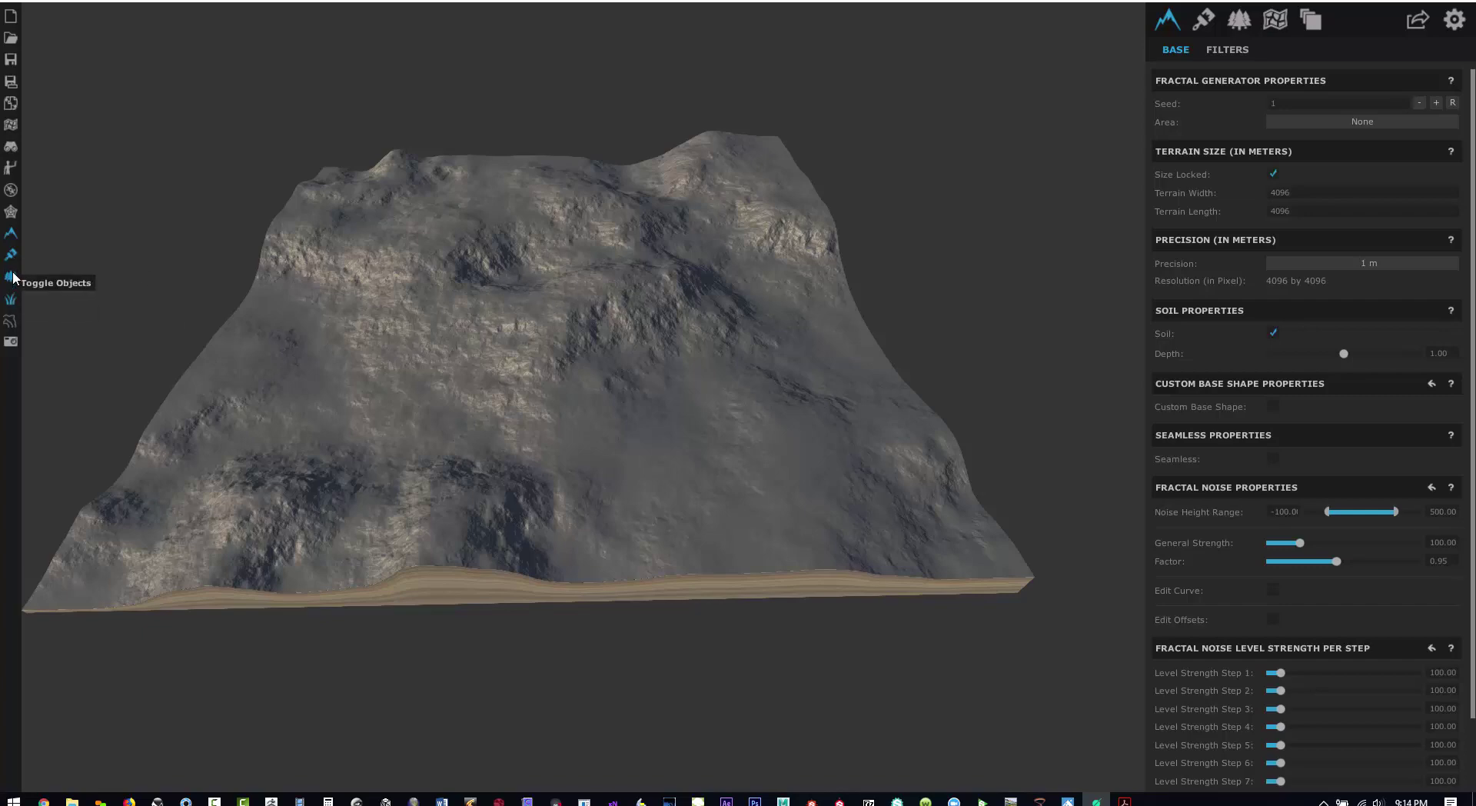
pyautogui.click(10, 300)
pyautogui.click(11, 323)
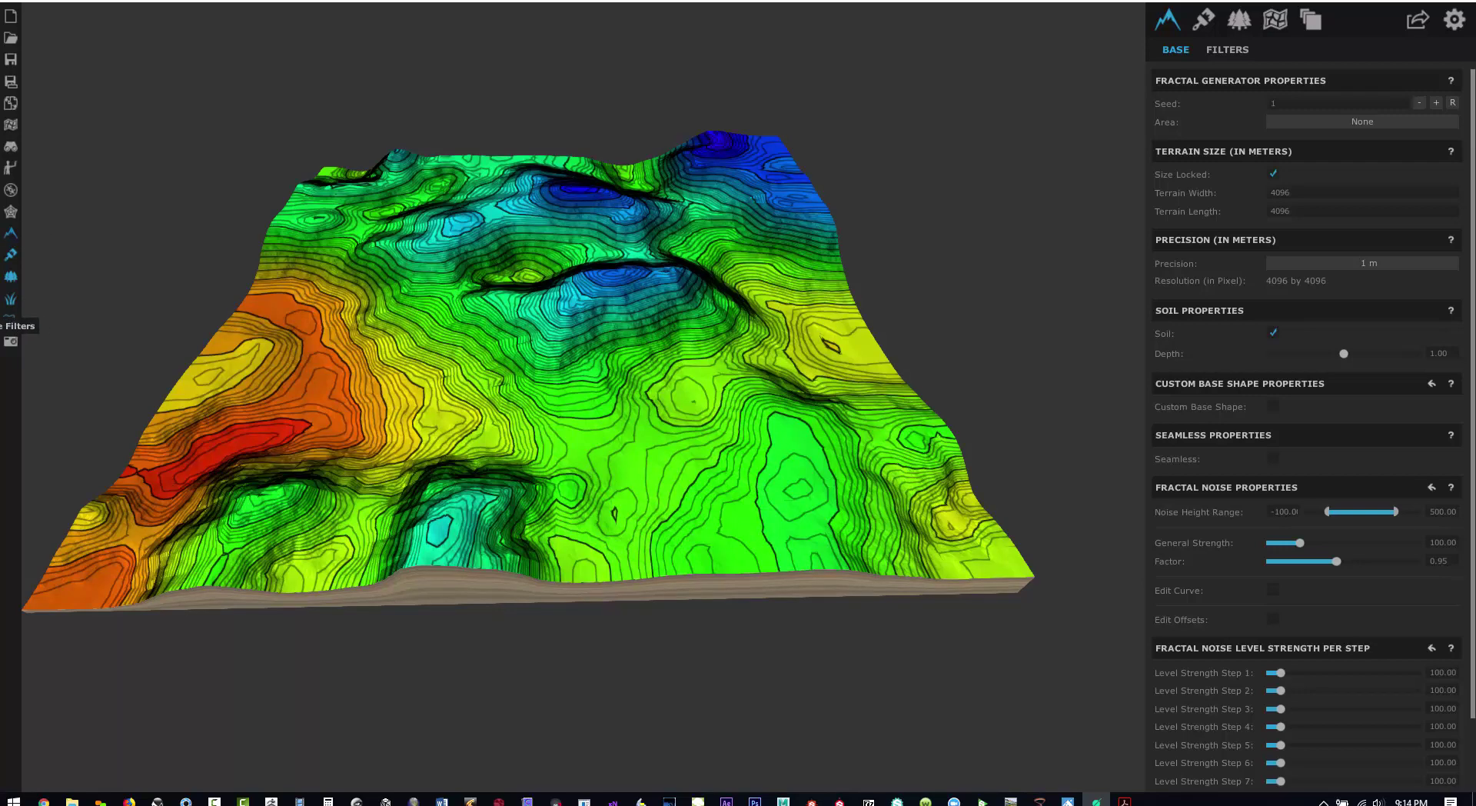
pyautogui.click(10, 321)
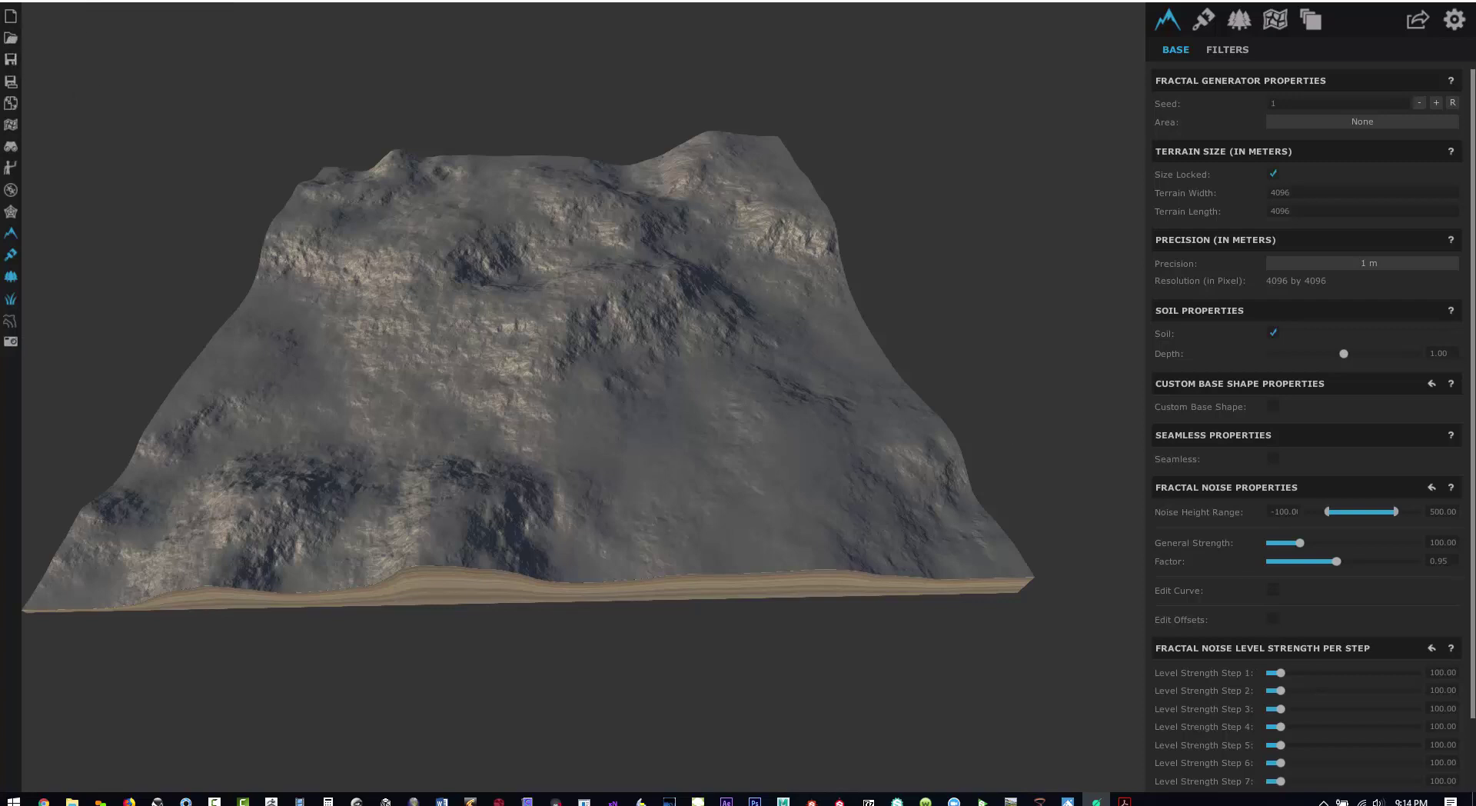
pyautogui.click(72, 800)
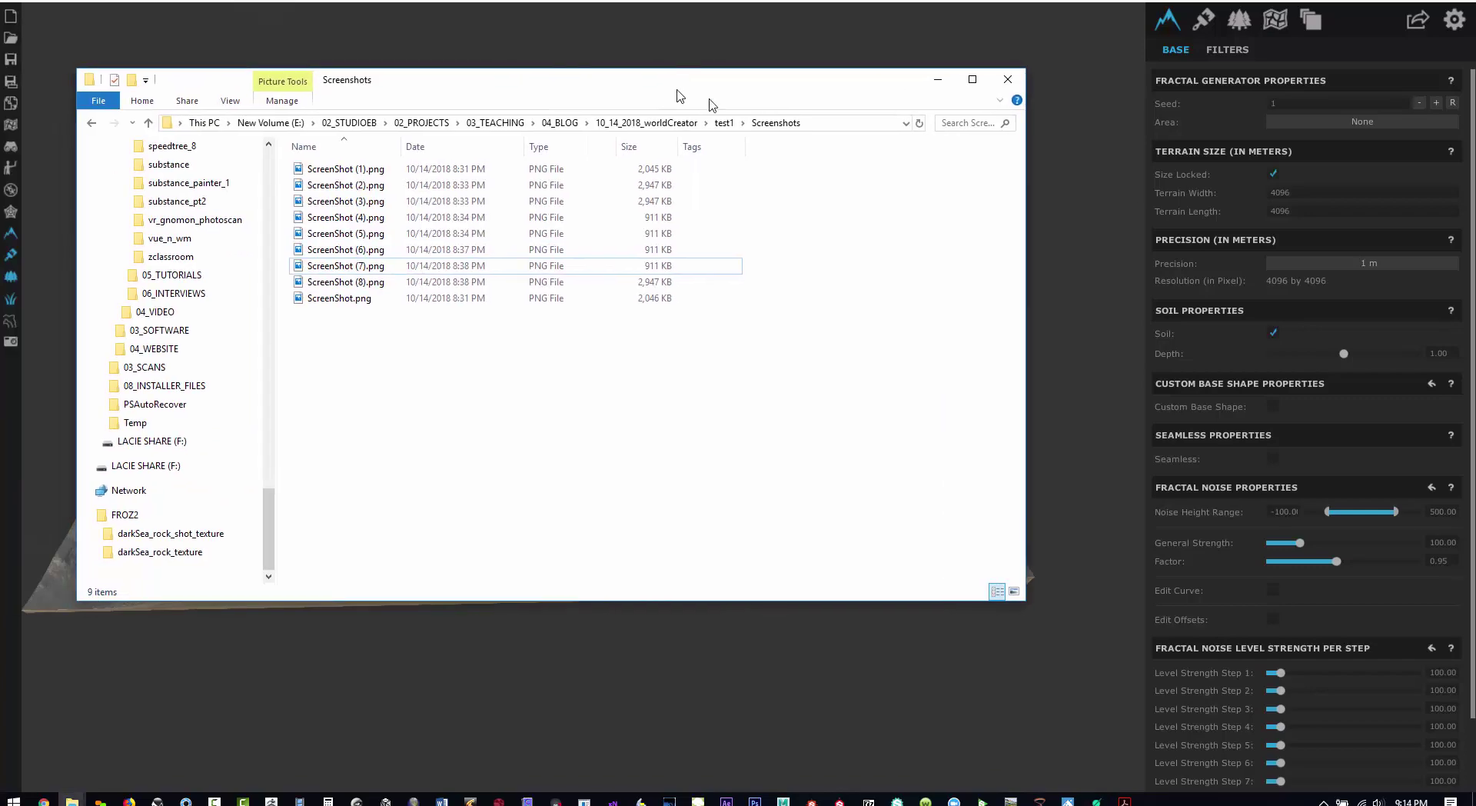
pyautogui.click(696, 139)
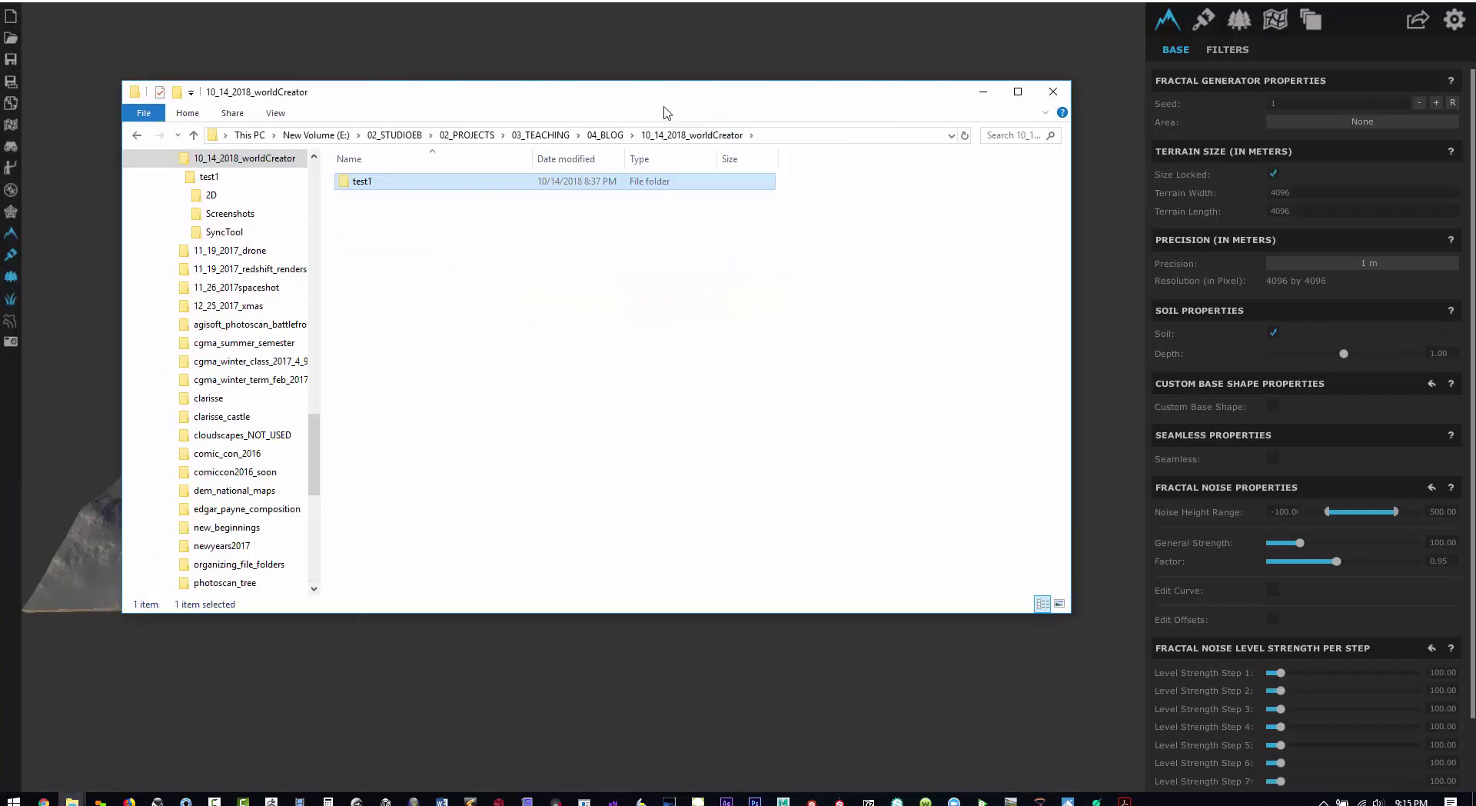
pyautogui.doubleClick(348, 185)
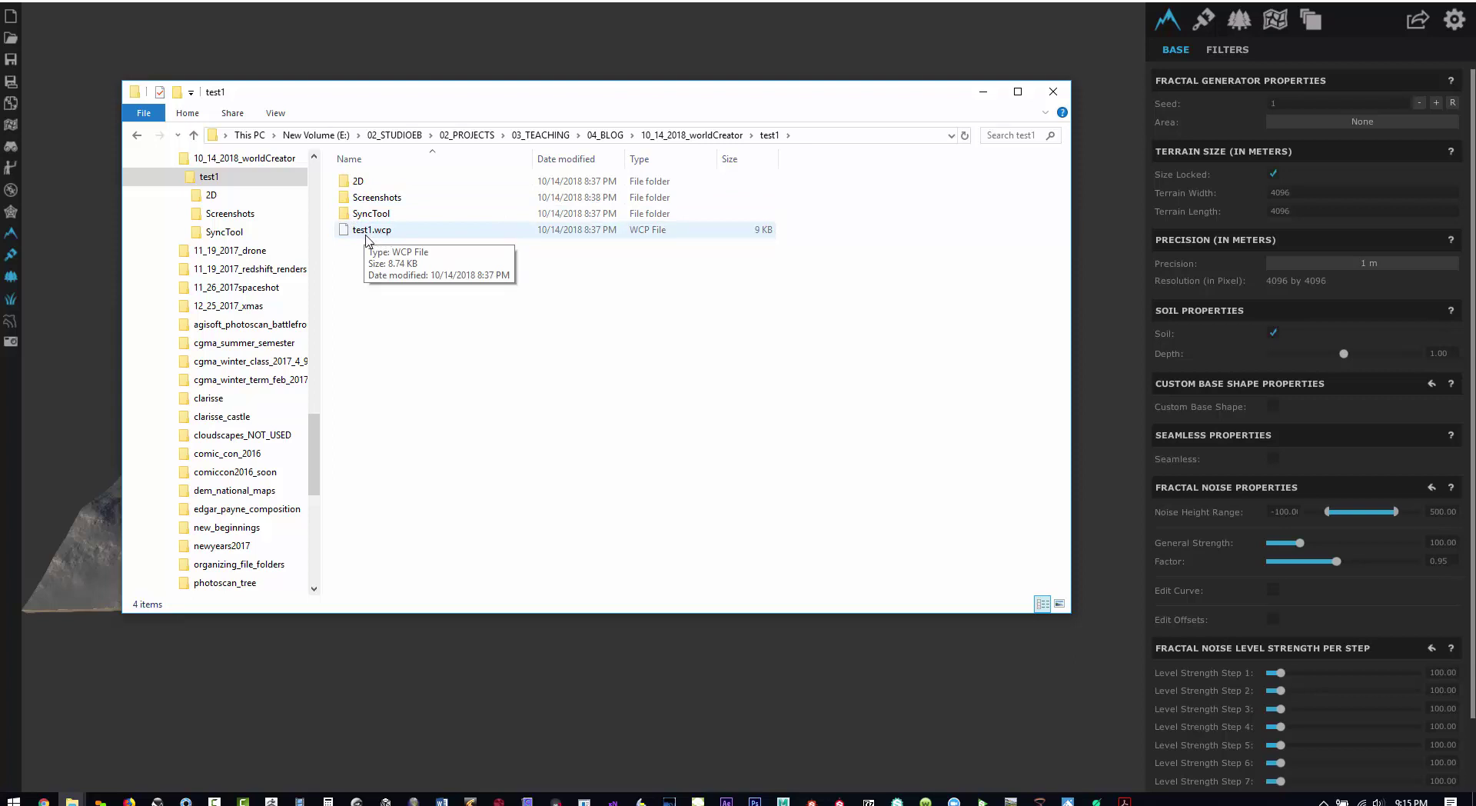
pyautogui.click(348, 202)
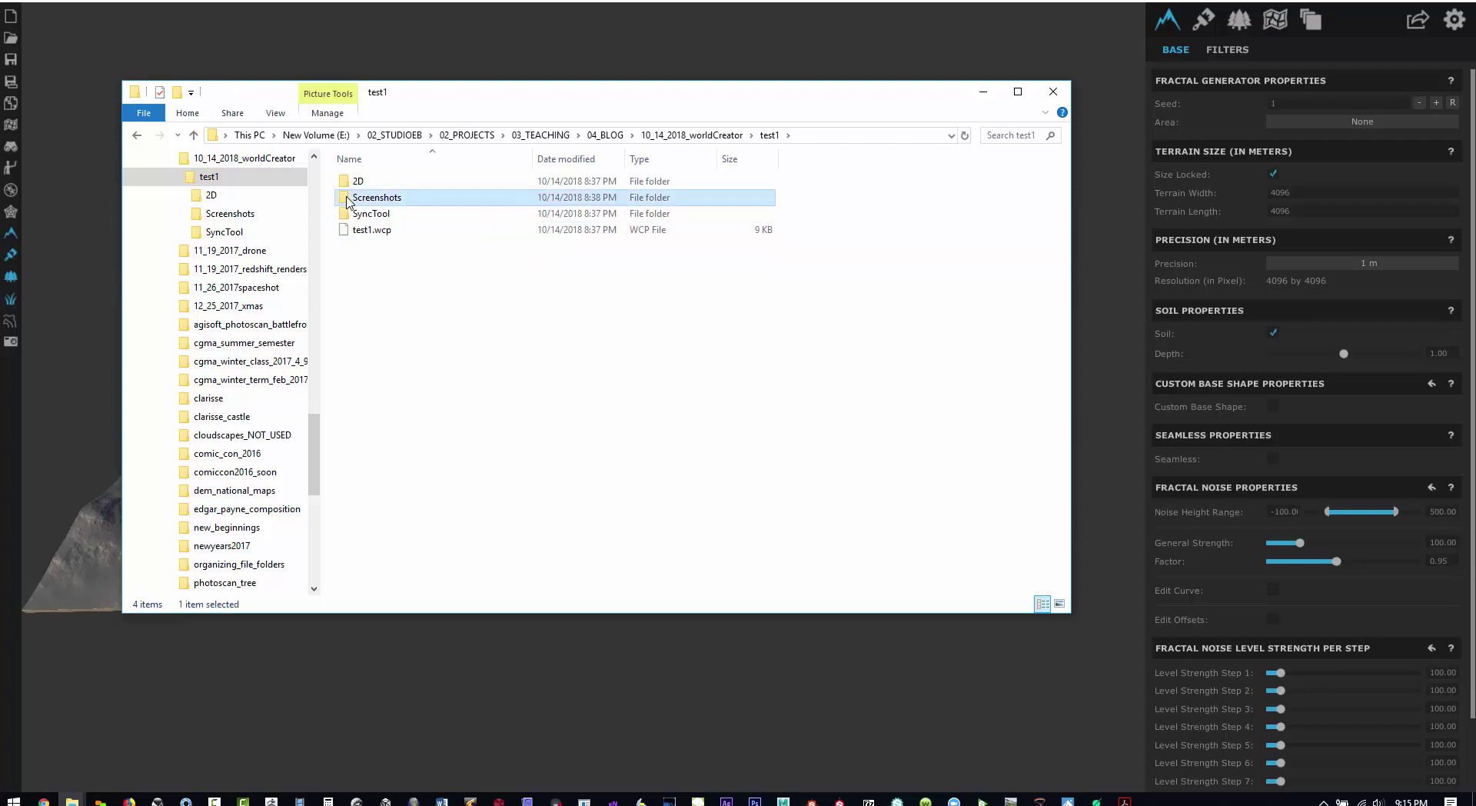
pyautogui.doubleClick(348, 201)
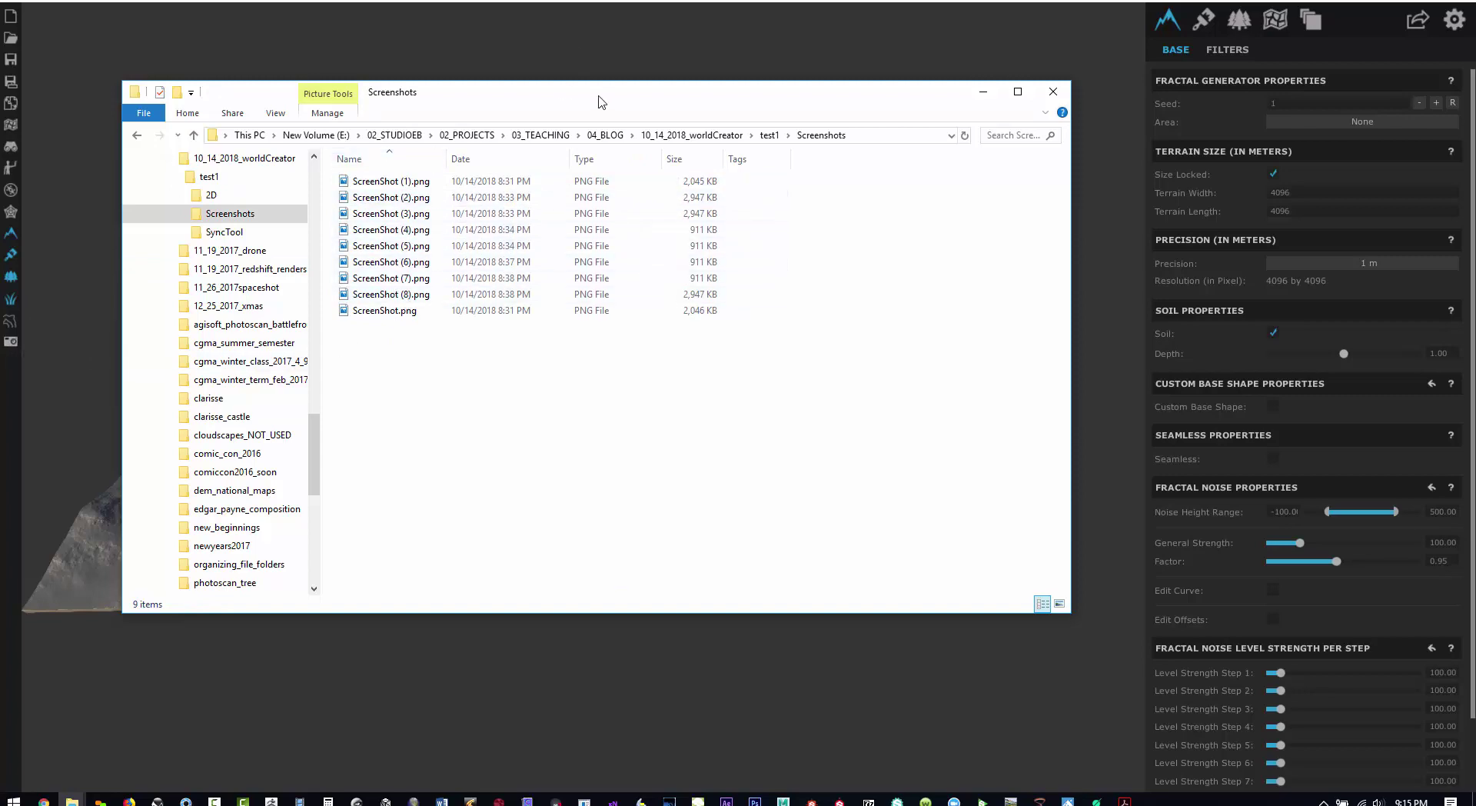
pyautogui.hotkey('alt', 'Tab')
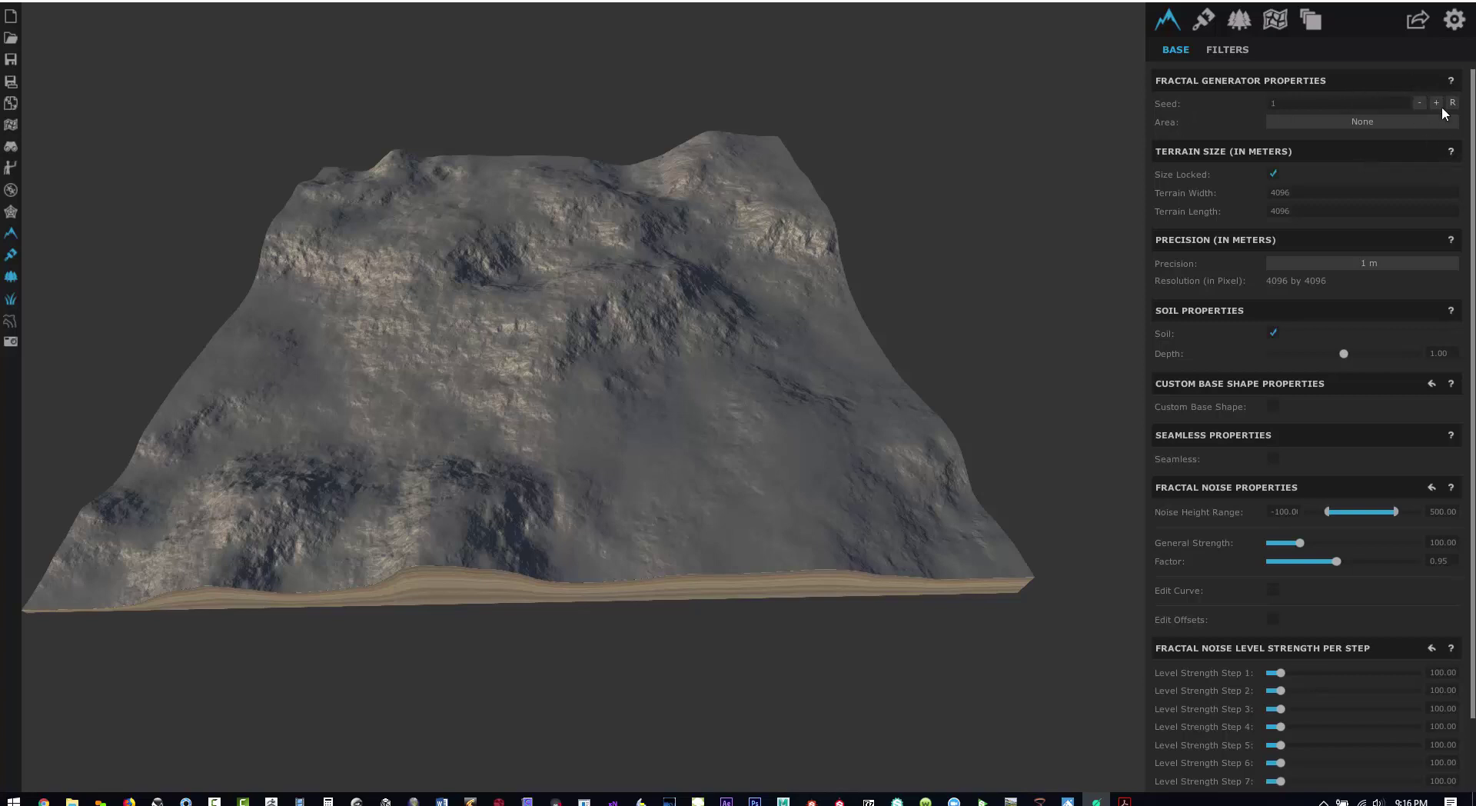
pyautogui.click(1450, 80)
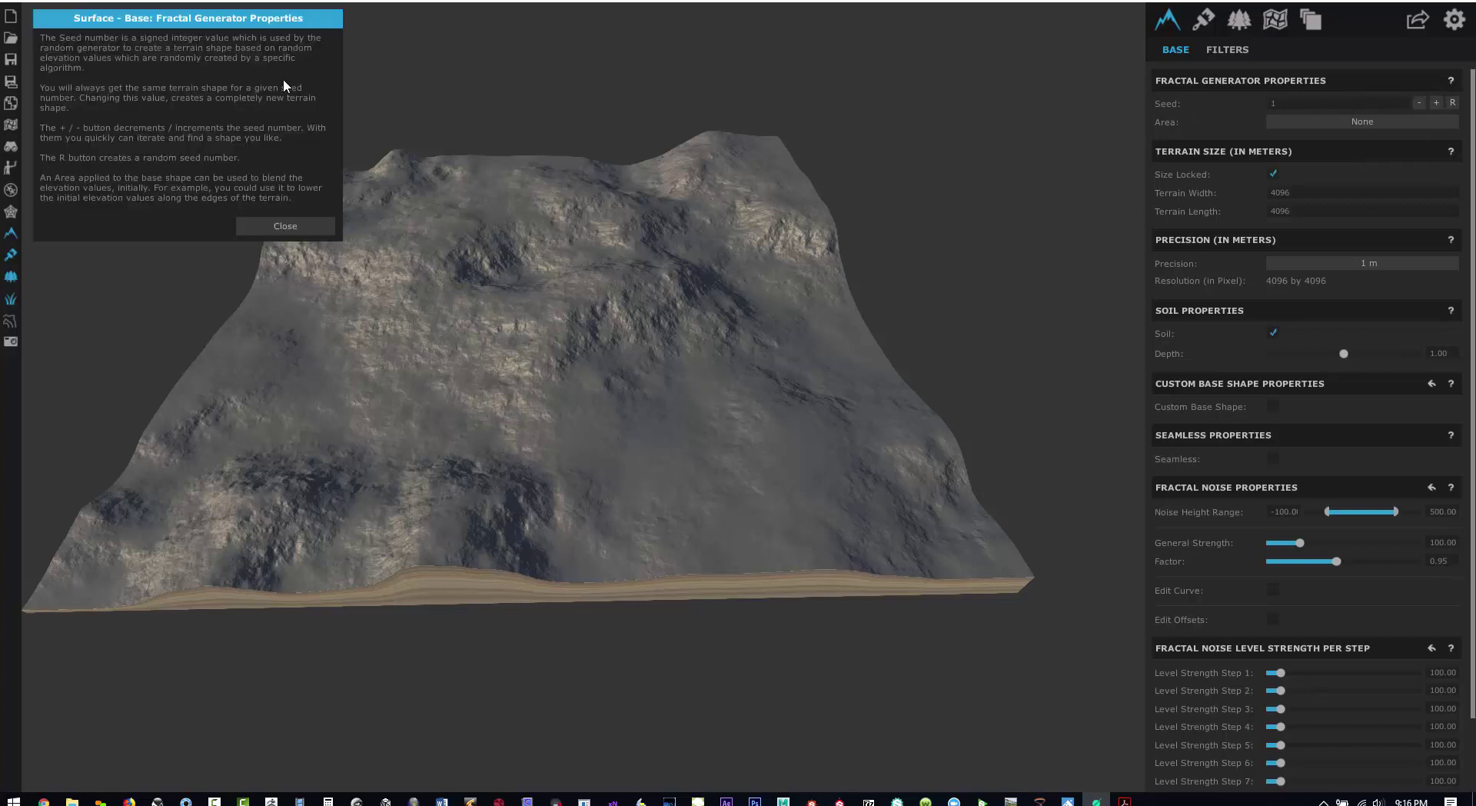
pyautogui.click(258, 224)
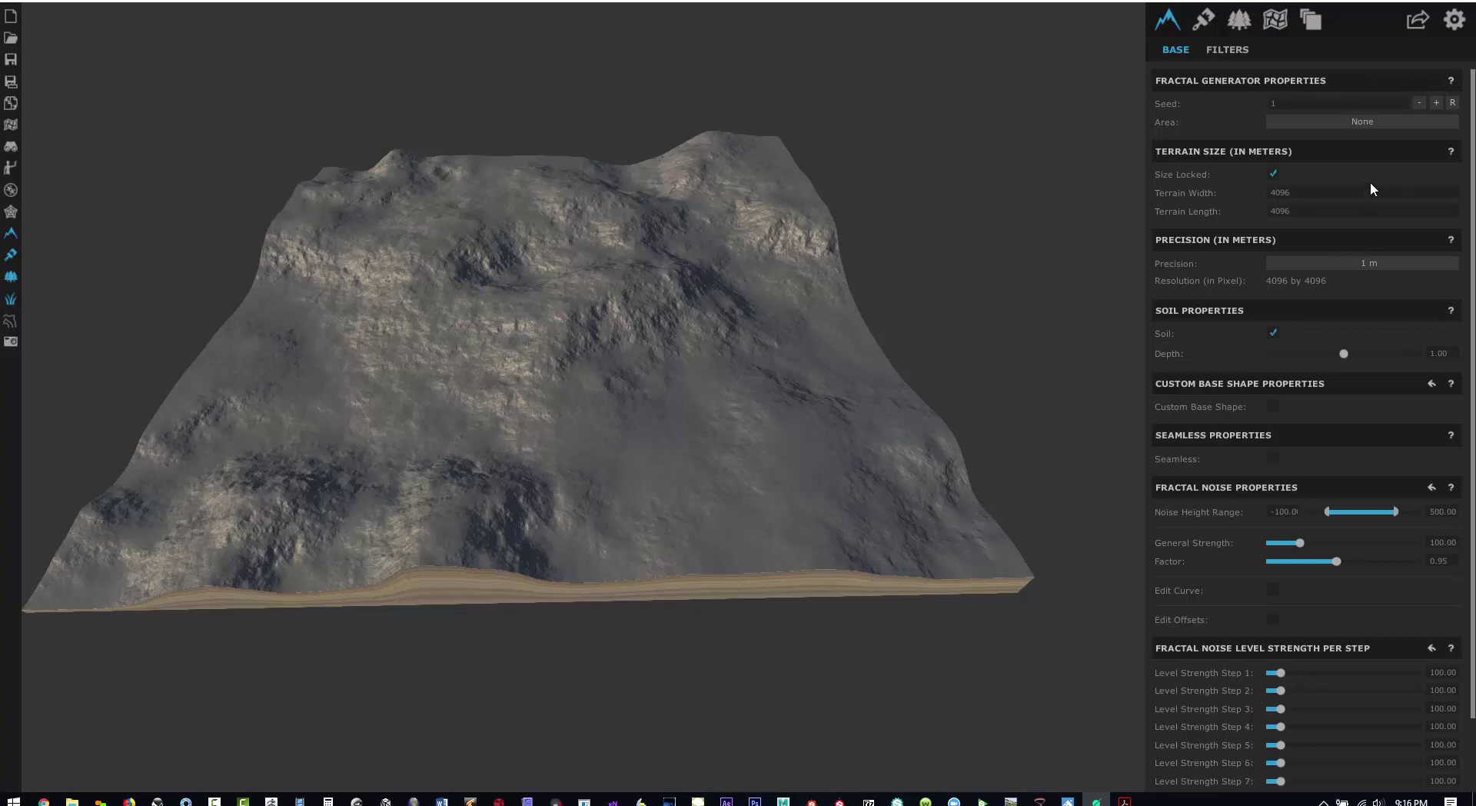
pyautogui.click(1230, 50)
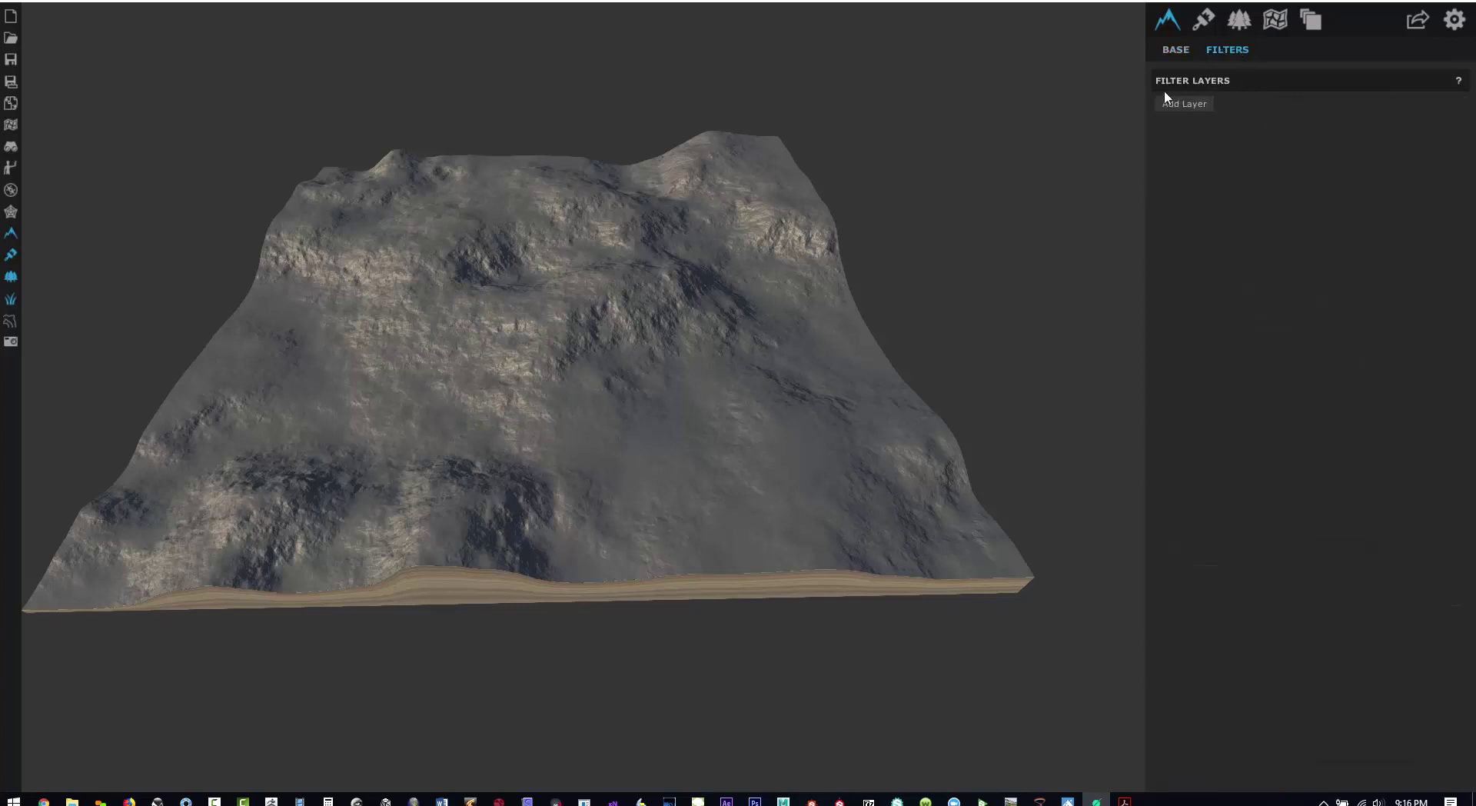
pyautogui.click(1174, 50)
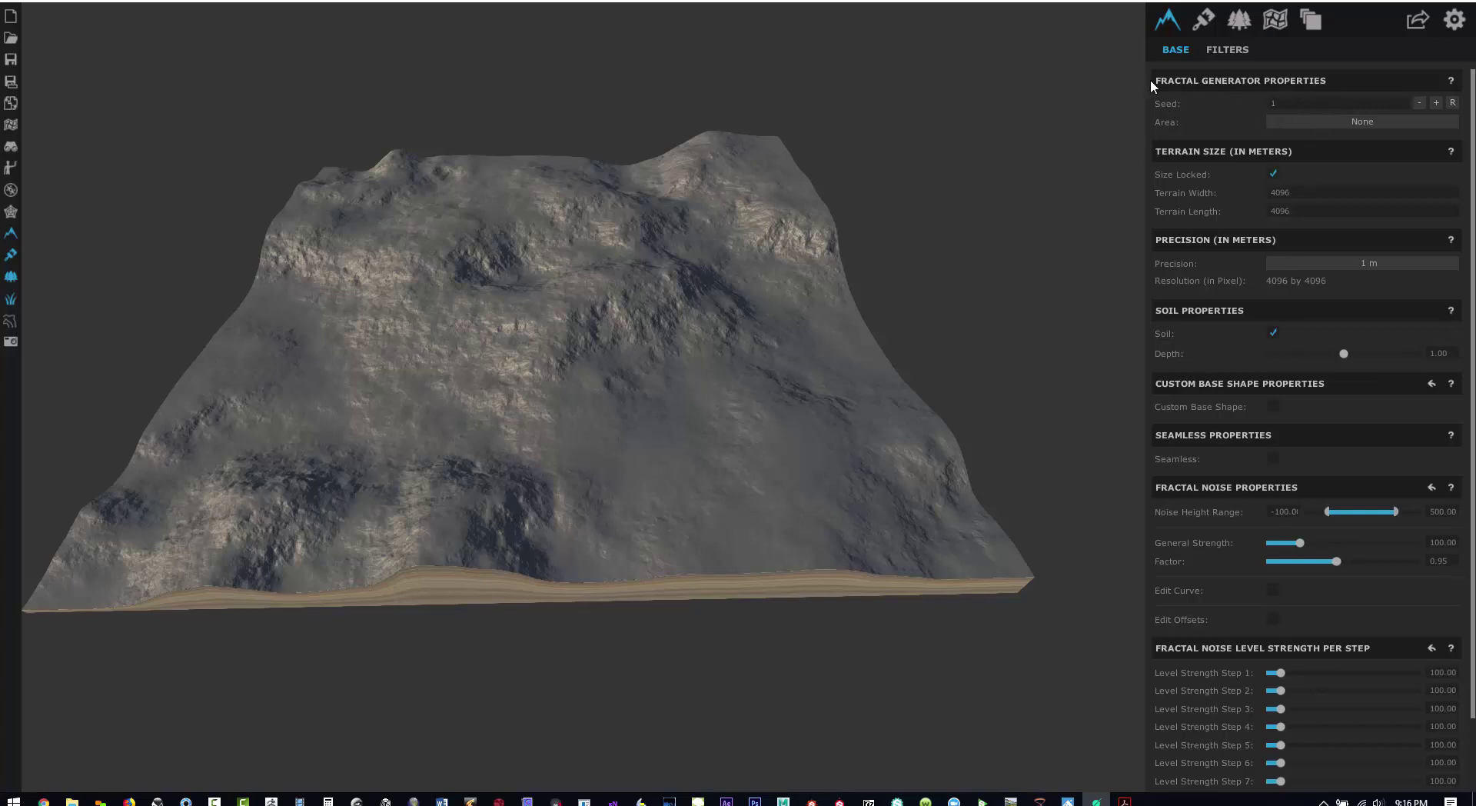
# Step the Seed up eight times, then pick a random seed to reshape the mountain
pyautogui.click(1435, 103)
pyautogui.click(1435, 103)
pyautogui.click(1435, 103)
pyautogui.click(1435, 103)
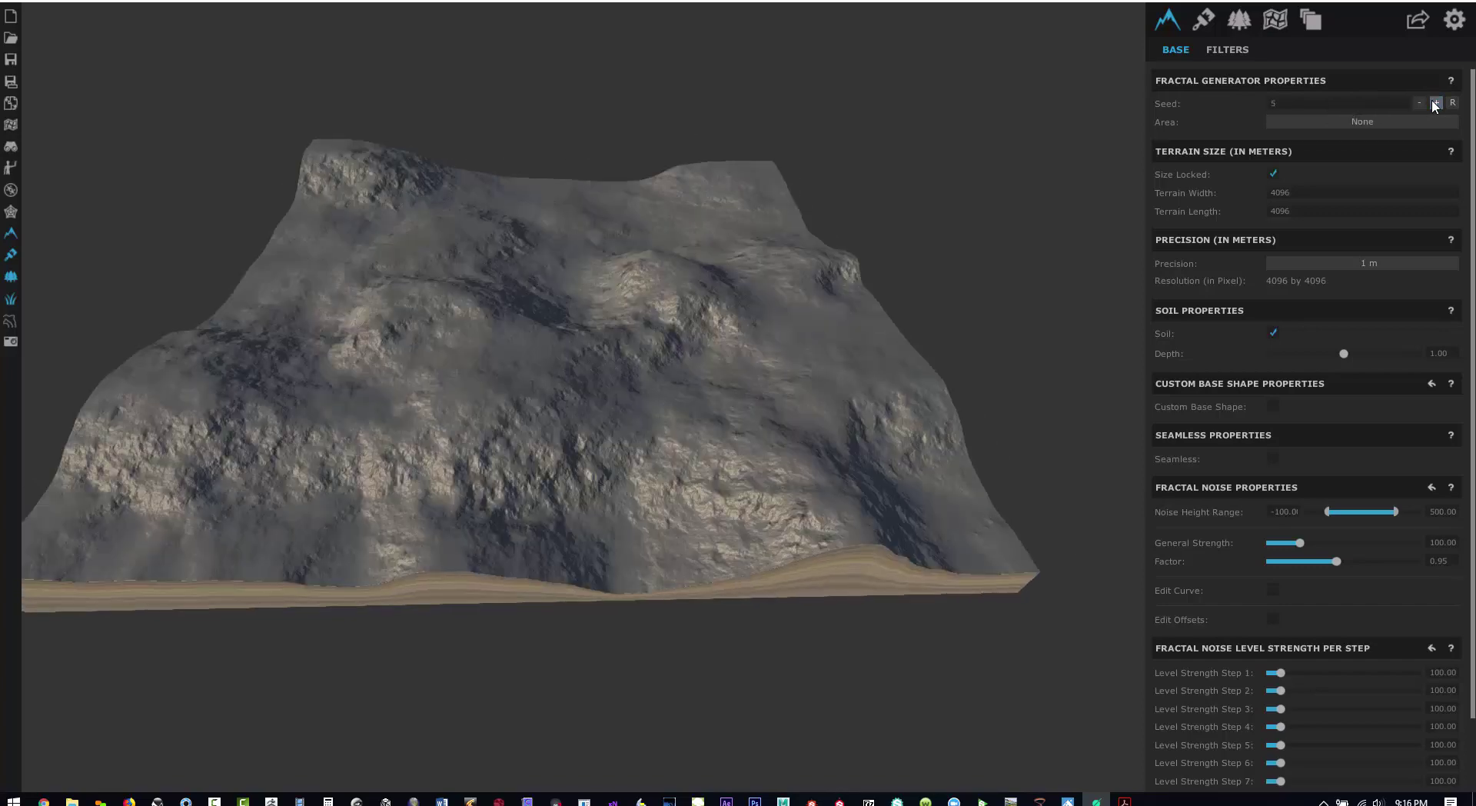
pyautogui.click(1436, 103)
pyautogui.click(1435, 103)
pyautogui.click(1436, 103)
pyautogui.click(1435, 103)
pyautogui.click(1435, 103)
pyautogui.click(1435, 103)
pyautogui.click(1435, 103)
pyautogui.click(1435, 103)
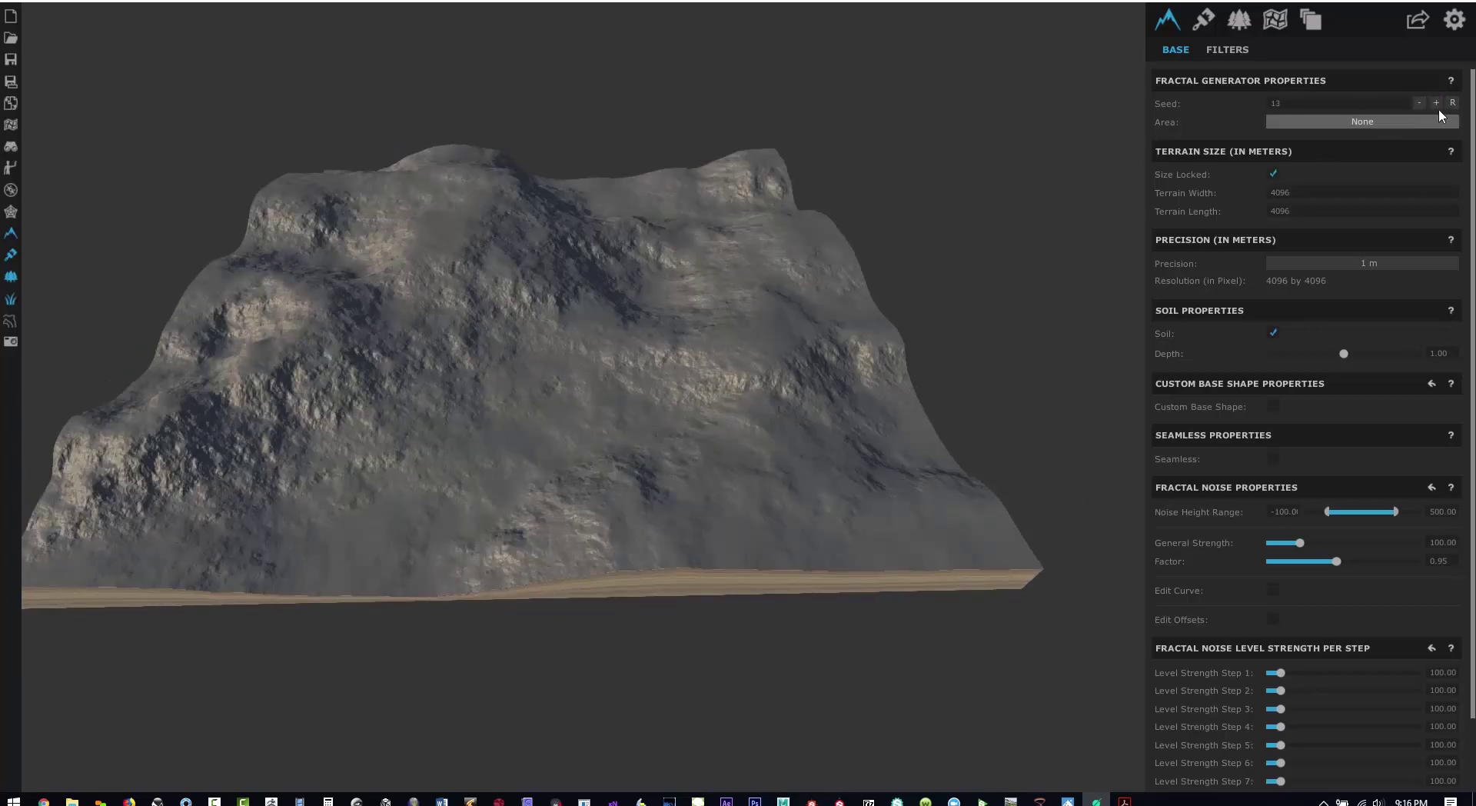
pyautogui.click(1452, 102)
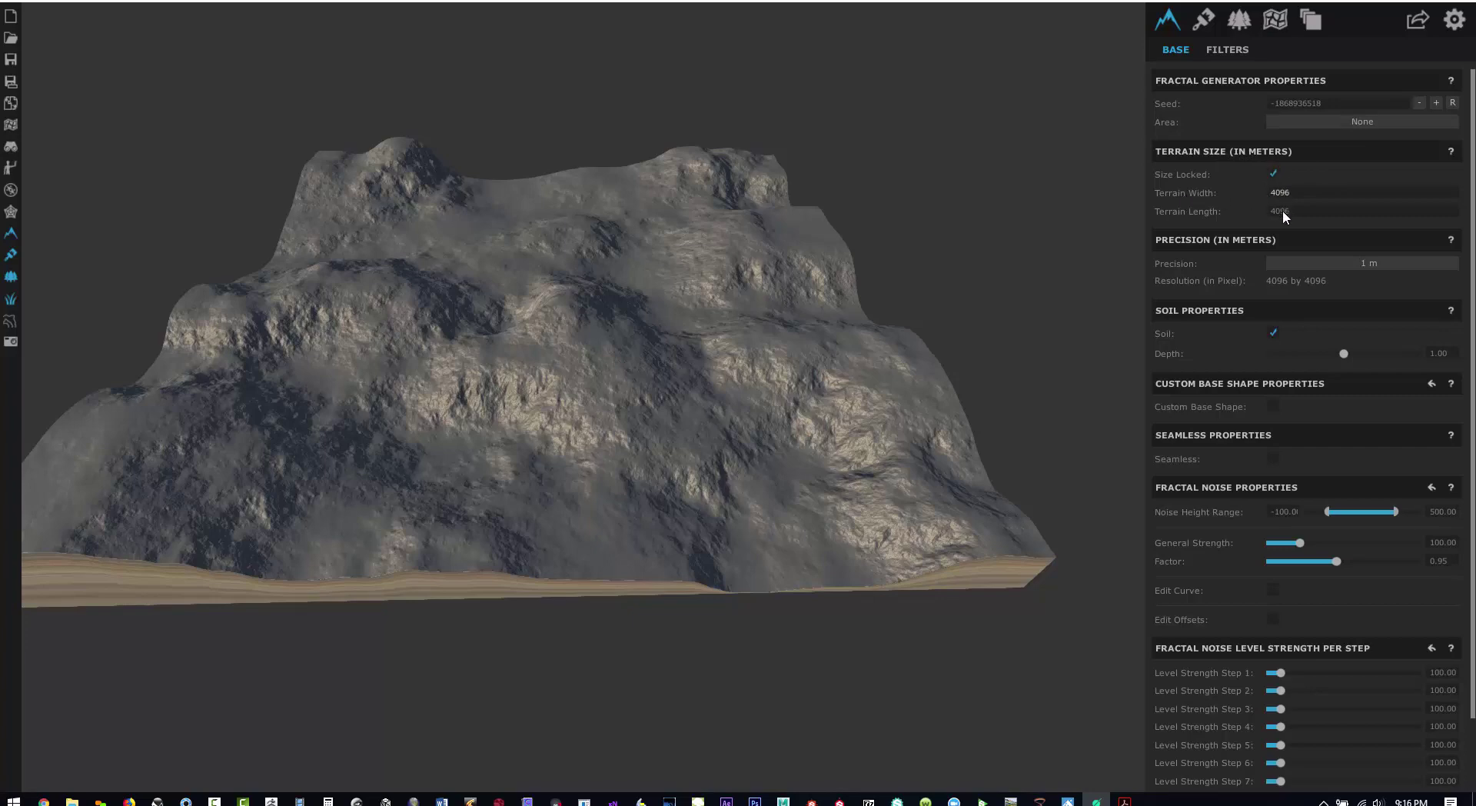
pyautogui.write('2014')
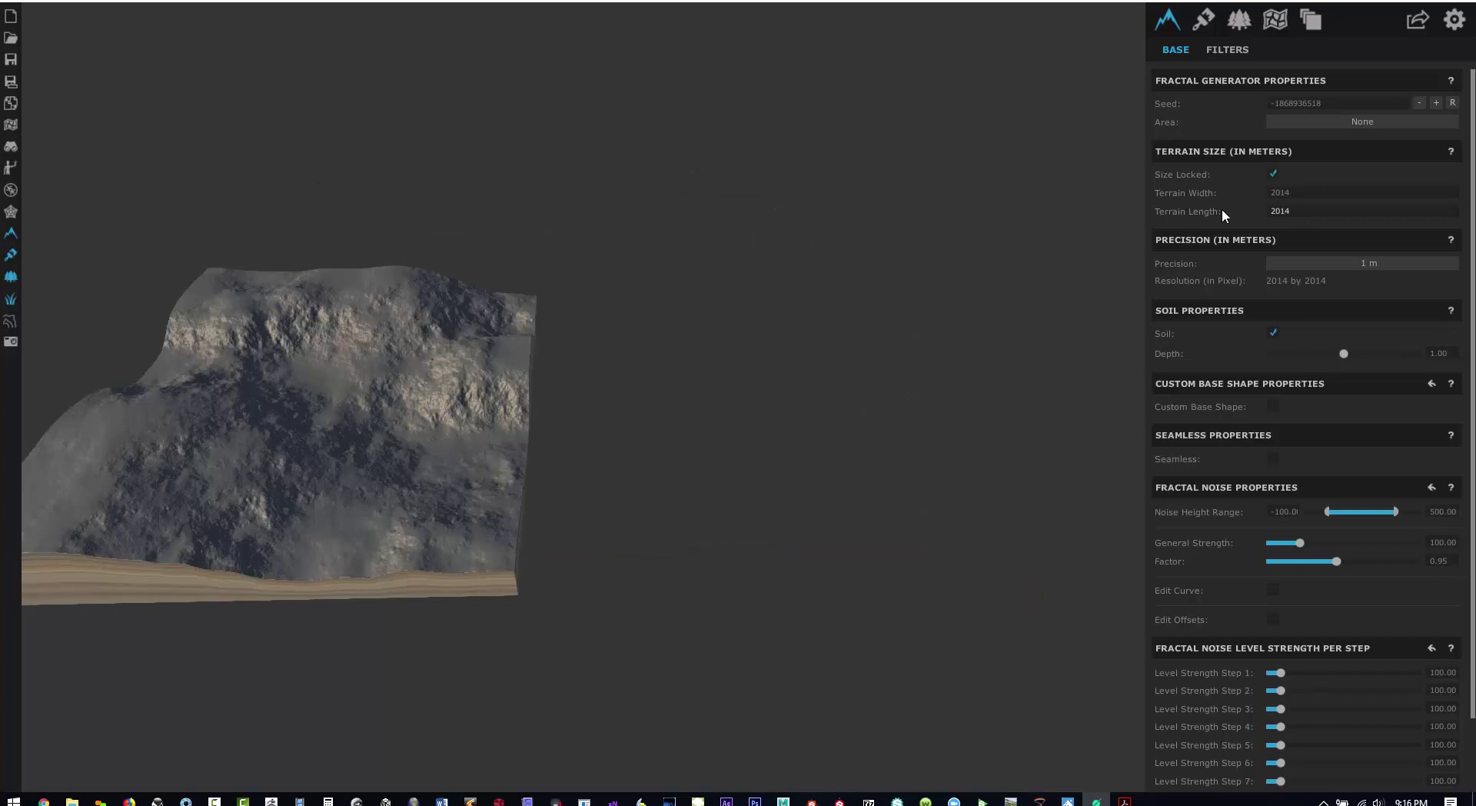
pyautogui.press('BackSpace')
pyautogui.press('BackSpace')
pyautogui.write('48')
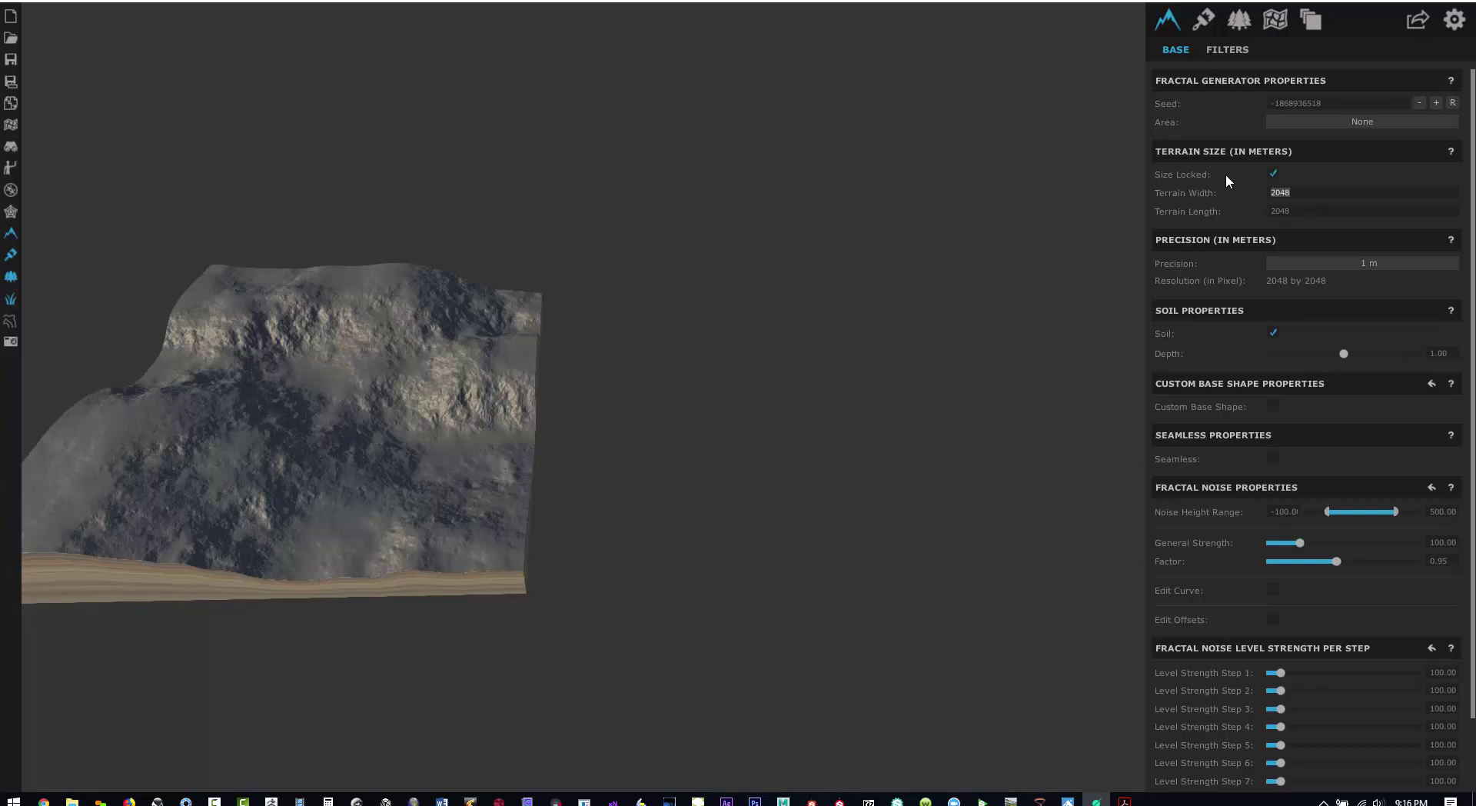
pyautogui.write('1024')
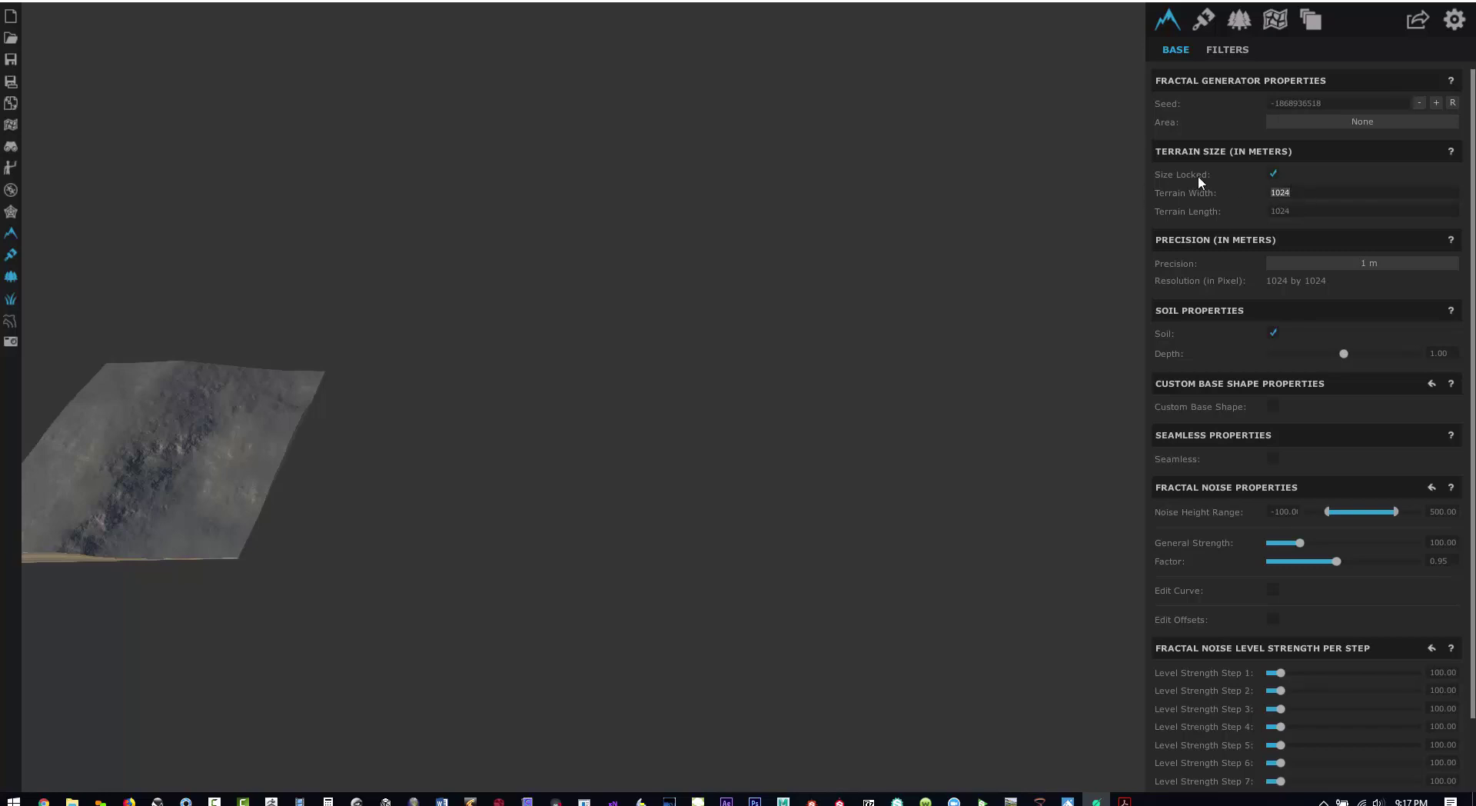
pyautogui.write('40')
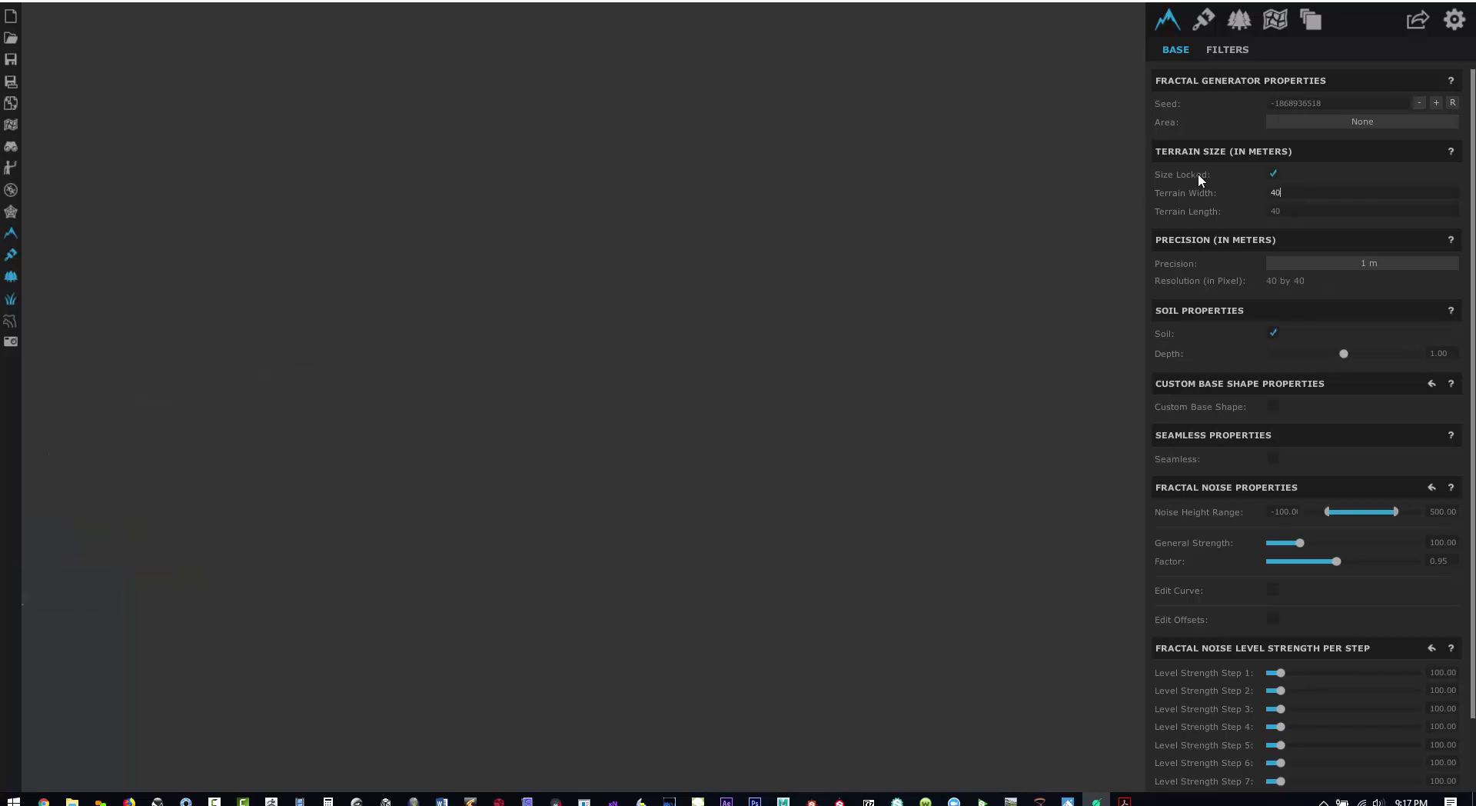
pyautogui.write('96')
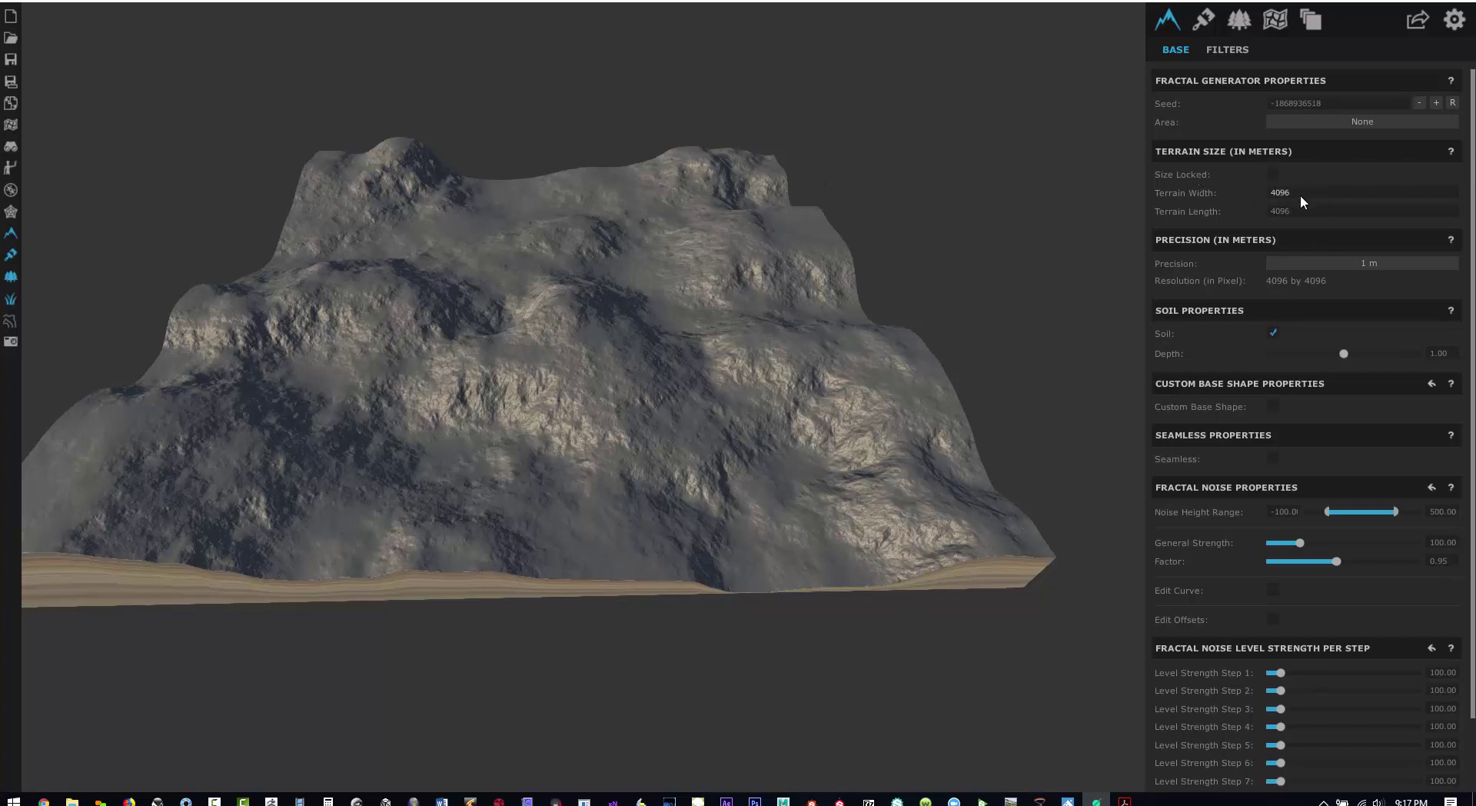
pyautogui.write('2')
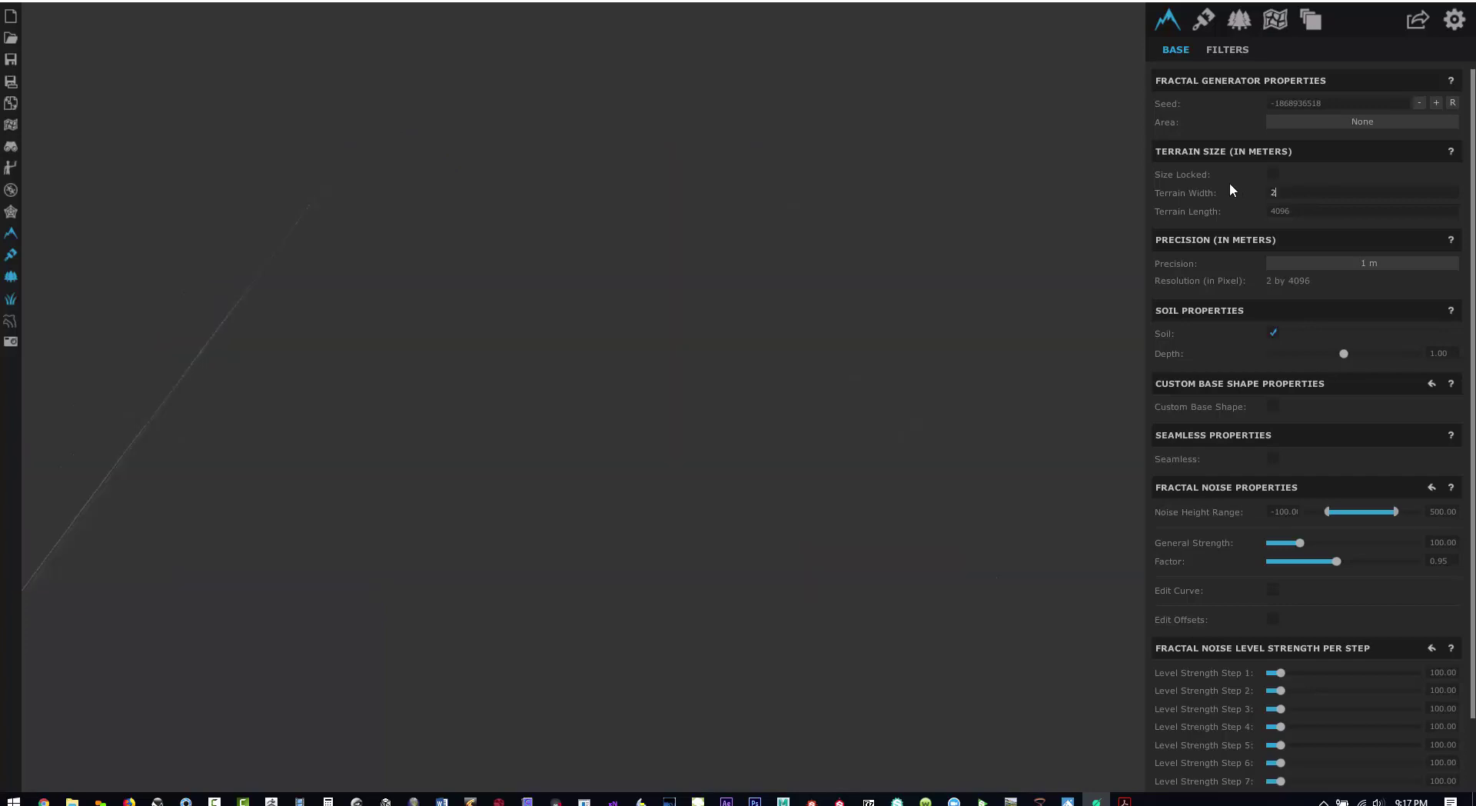
pyautogui.write('048')
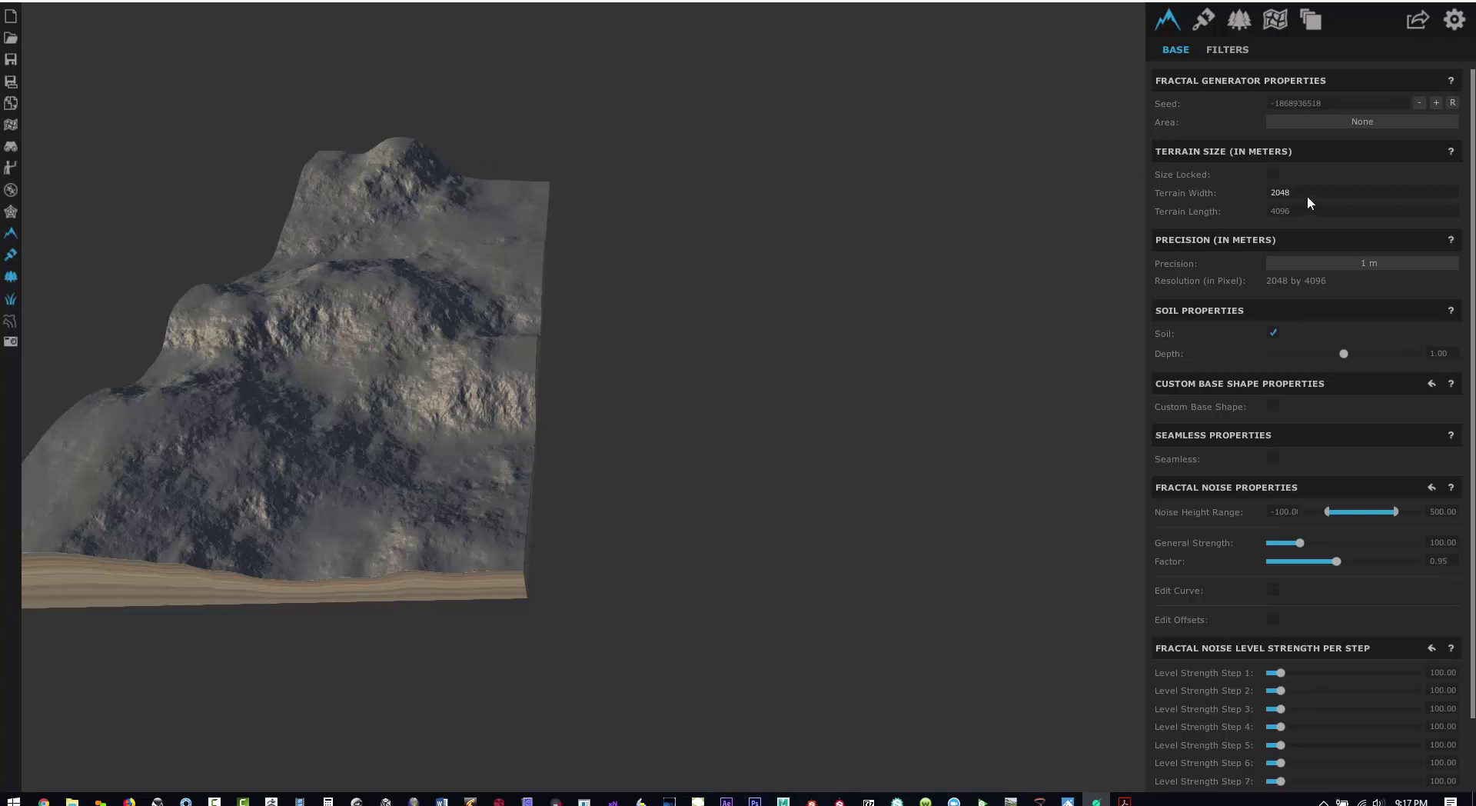
pyautogui.write('4096')
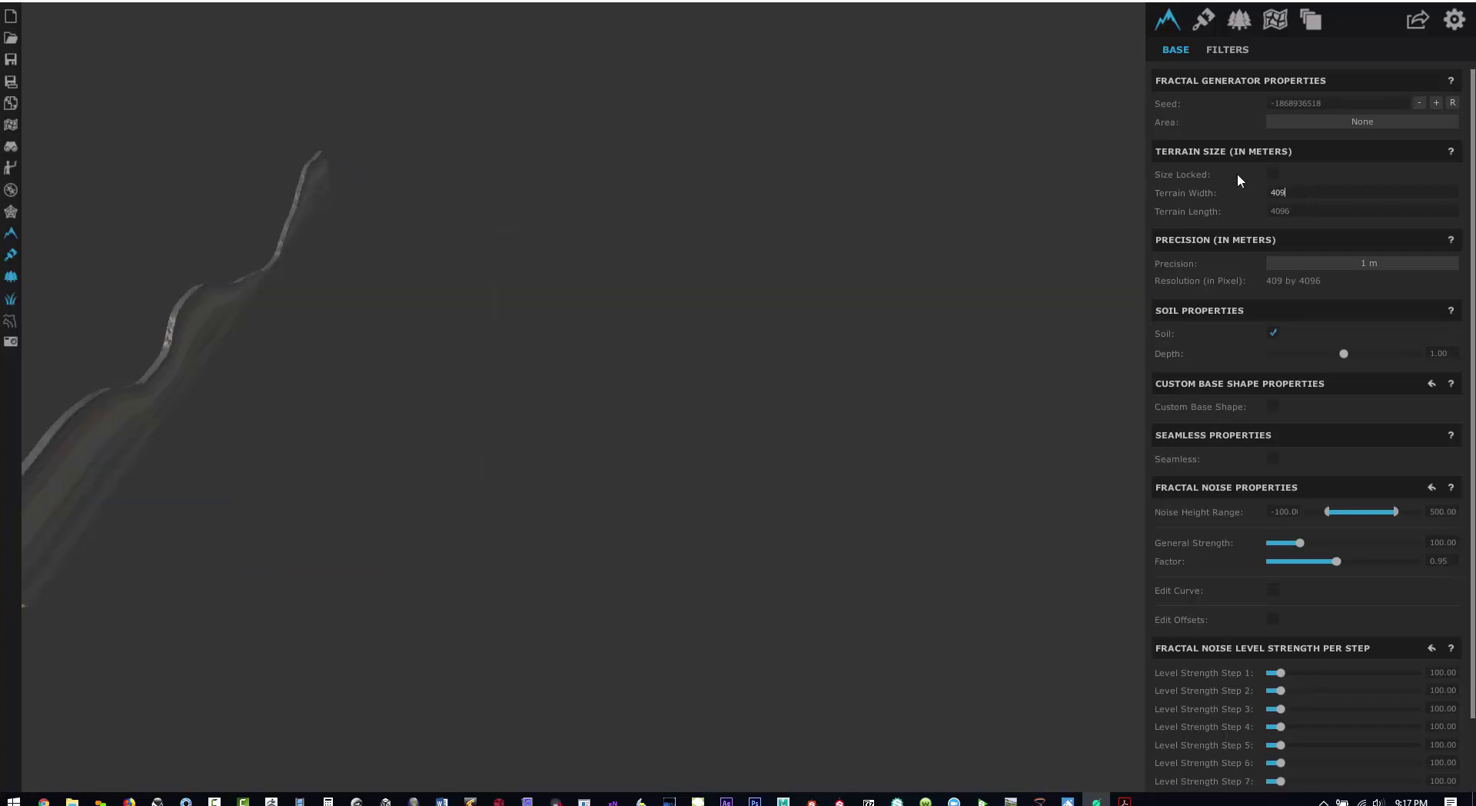
pyautogui.click(1231, 244)
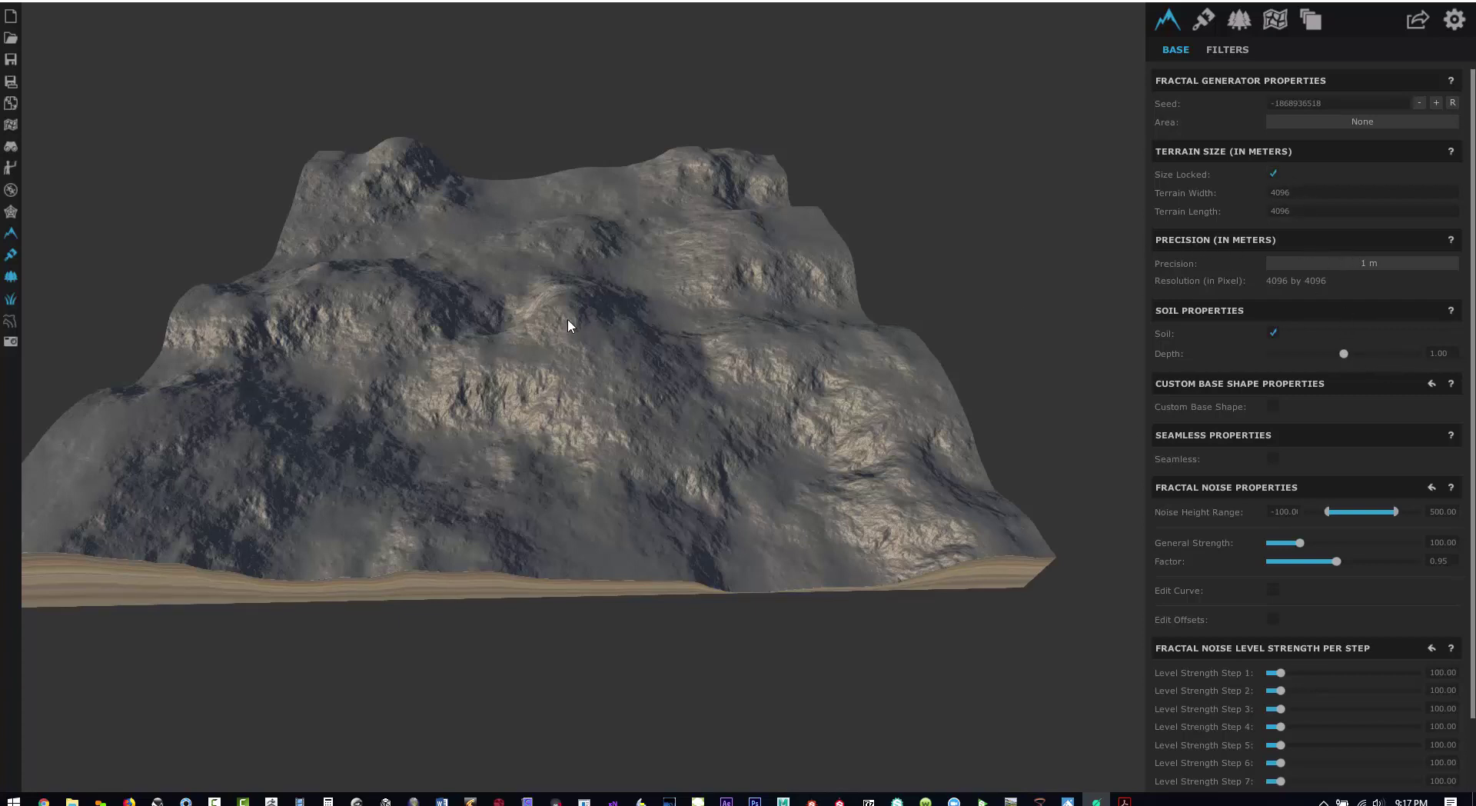
# Keep the terrain precision at 1 m and read the soil settings help
pyautogui.click(1355, 264)
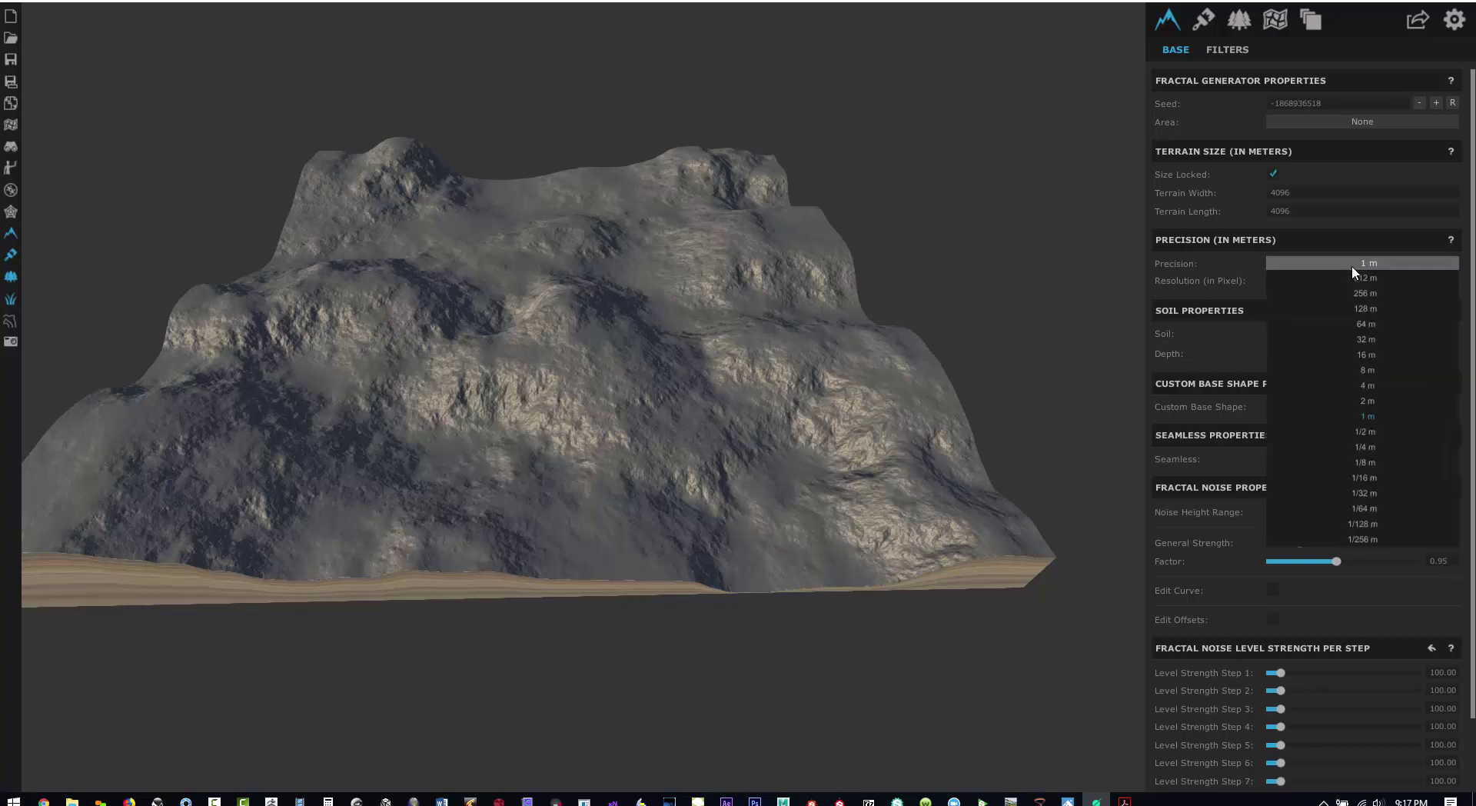
pyautogui.click(1247, 220)
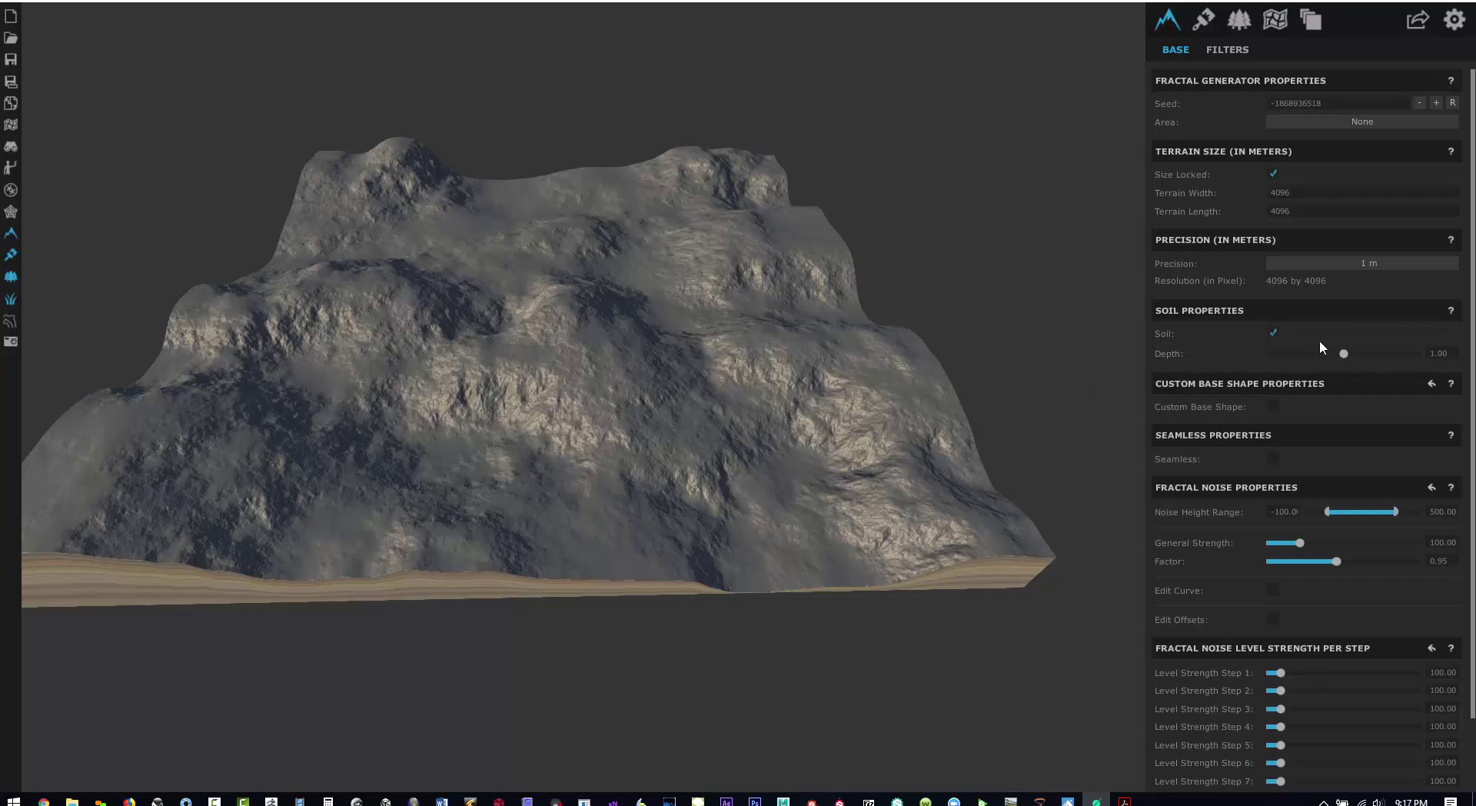
pyautogui.click(1450, 311)
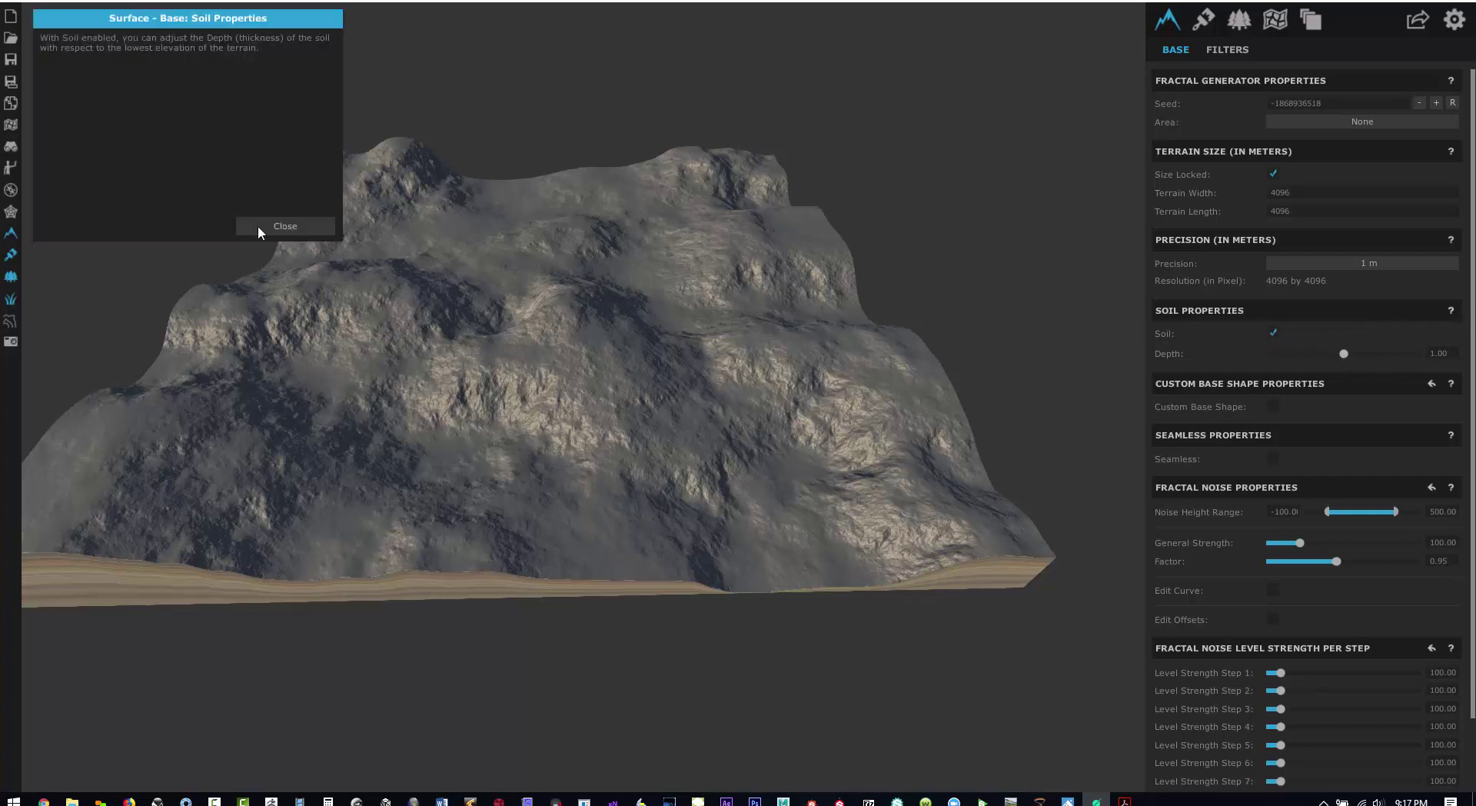
pyautogui.click(282, 226)
# Thicken the soil depth to 12.59 and orbit close to inspect the terrain
pyautogui.moveTo(1344, 354); pyautogui.dragTo(1393, 357)
pyautogui.moveTo(760, 625); pyautogui.dragTo(600, 567)
pyautogui.scroll(5, 483, 505)
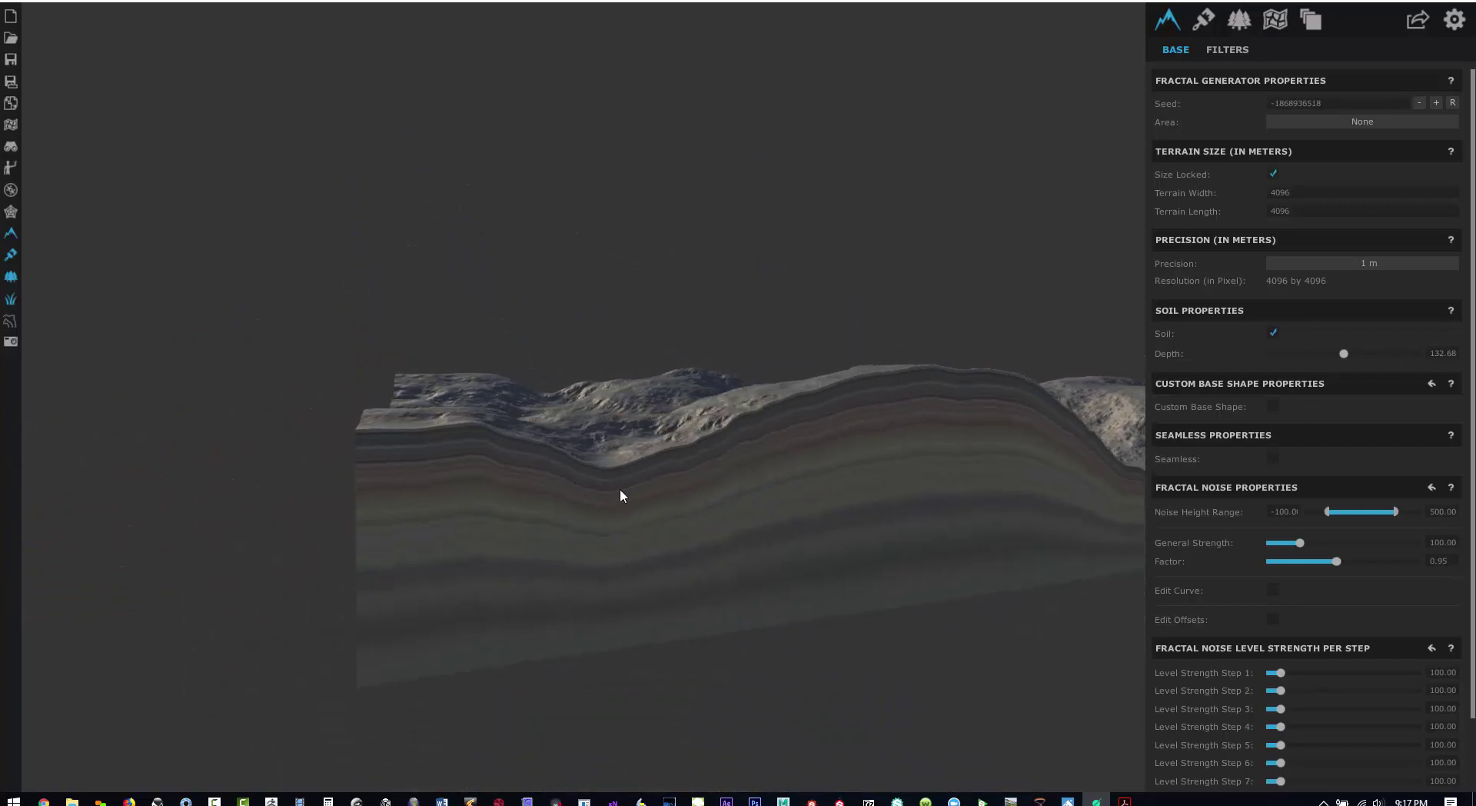
pyautogui.moveTo(776, 568); pyautogui.dragTo(623, 749)
# Toggle Soil off and back on, then set its depth to 1
pyautogui.click(1272, 332)
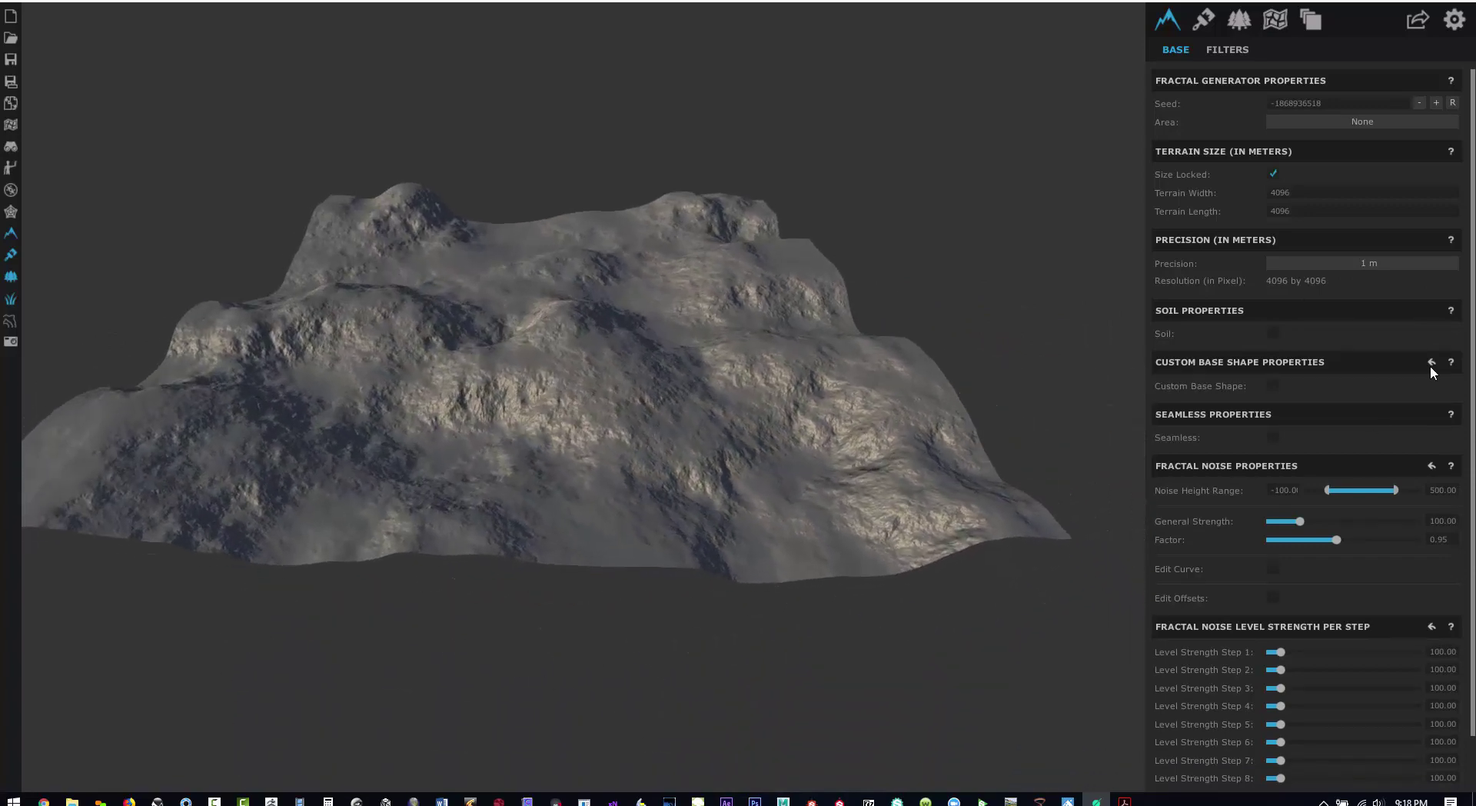
pyautogui.click(1273, 332)
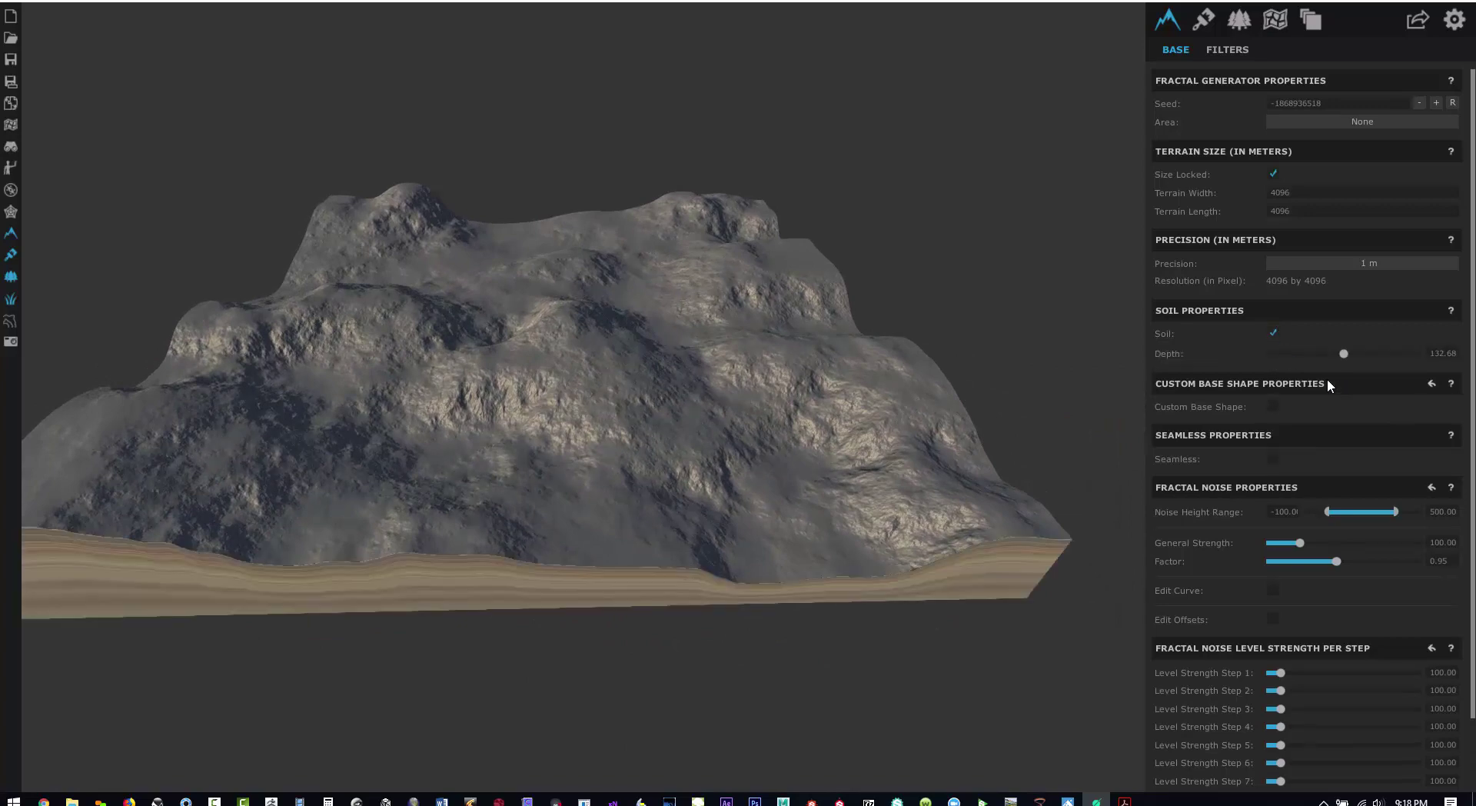
pyautogui.moveTo(1322, 353); pyautogui.dragTo(1267, 357)
pyautogui.click(1440, 352)
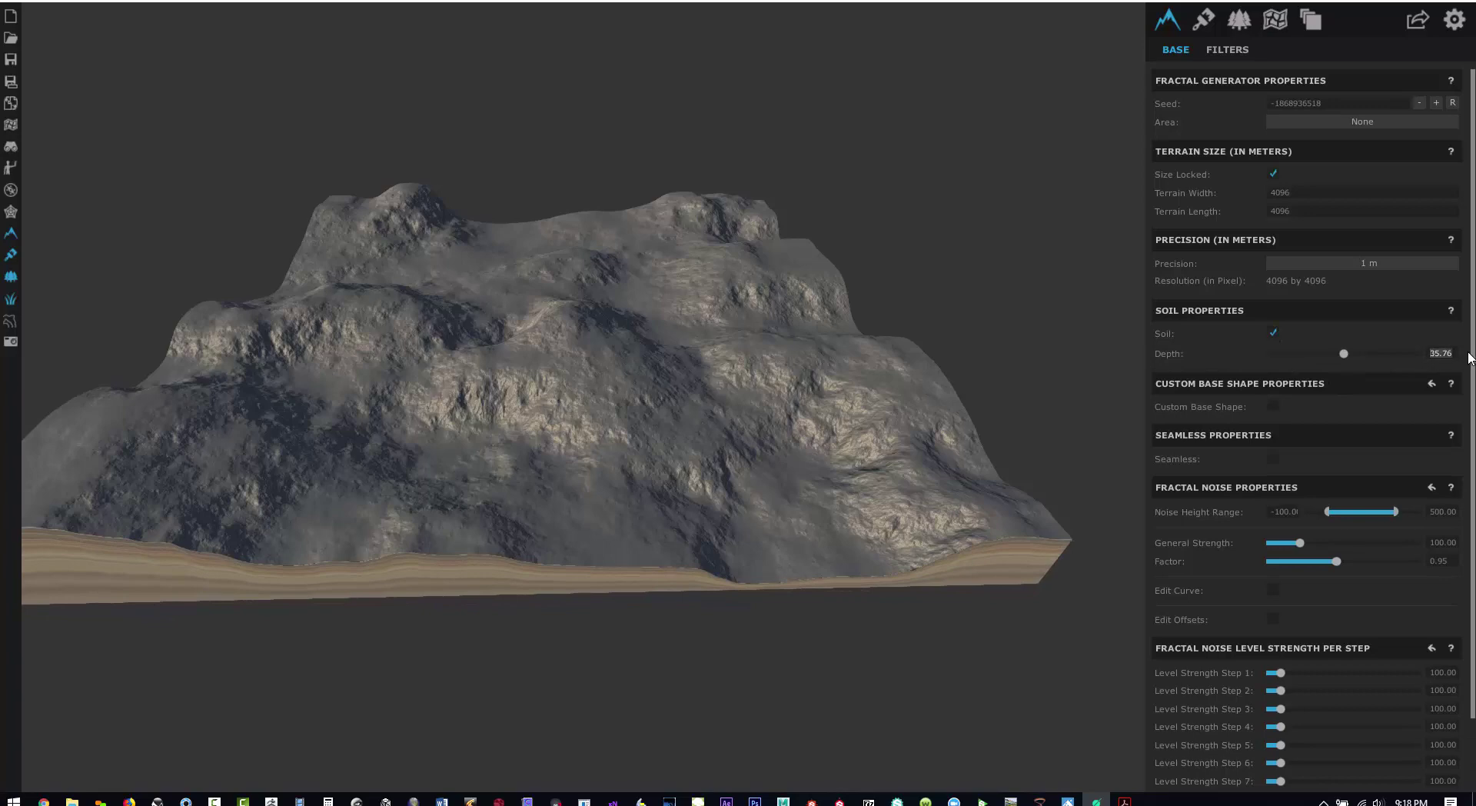
pyautogui.write('1')
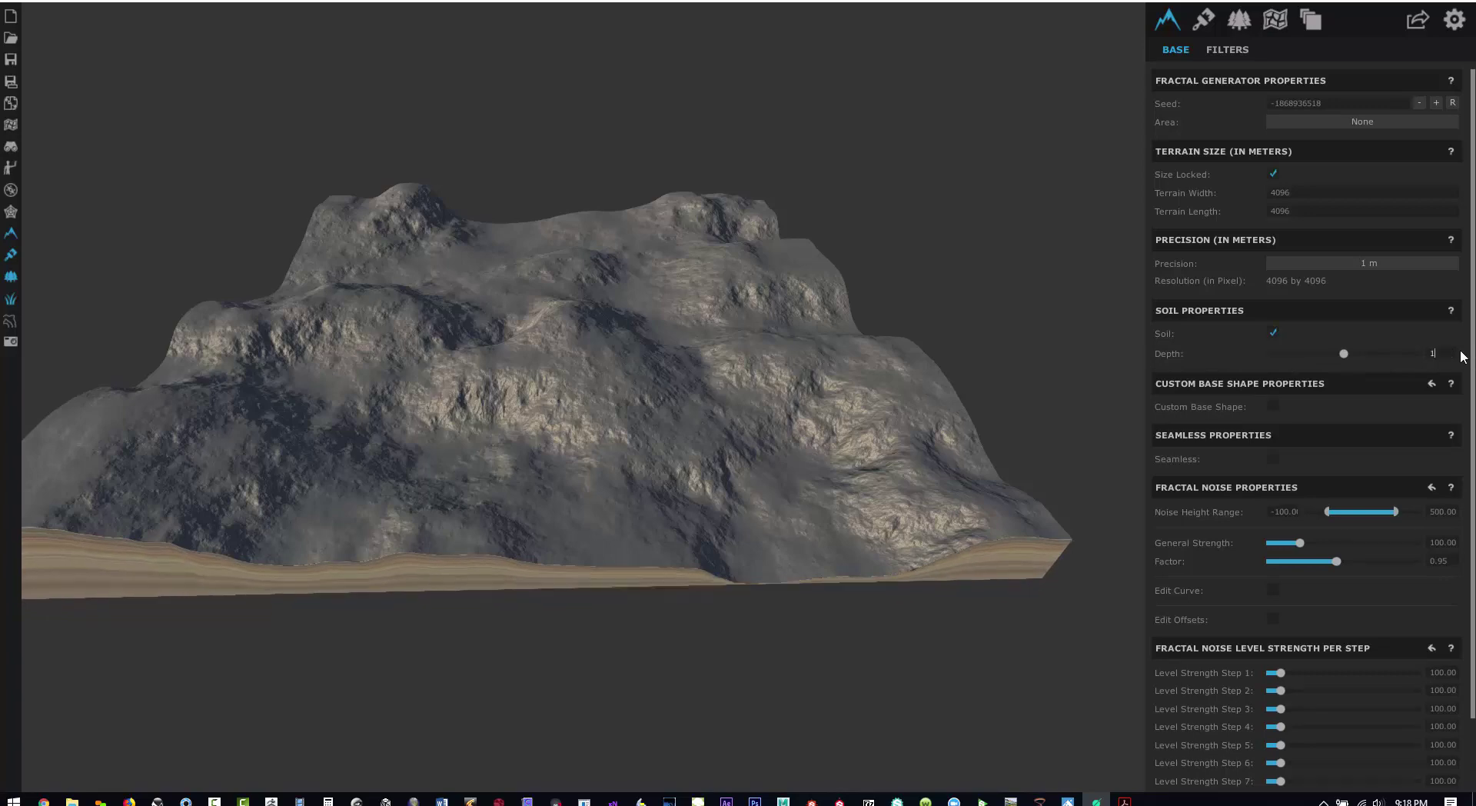
# Orbit and zoom around the terrain to inspect it from low, side and overhead angles
pyautogui.moveTo(893, 674); pyautogui.dragTo(582, 507)
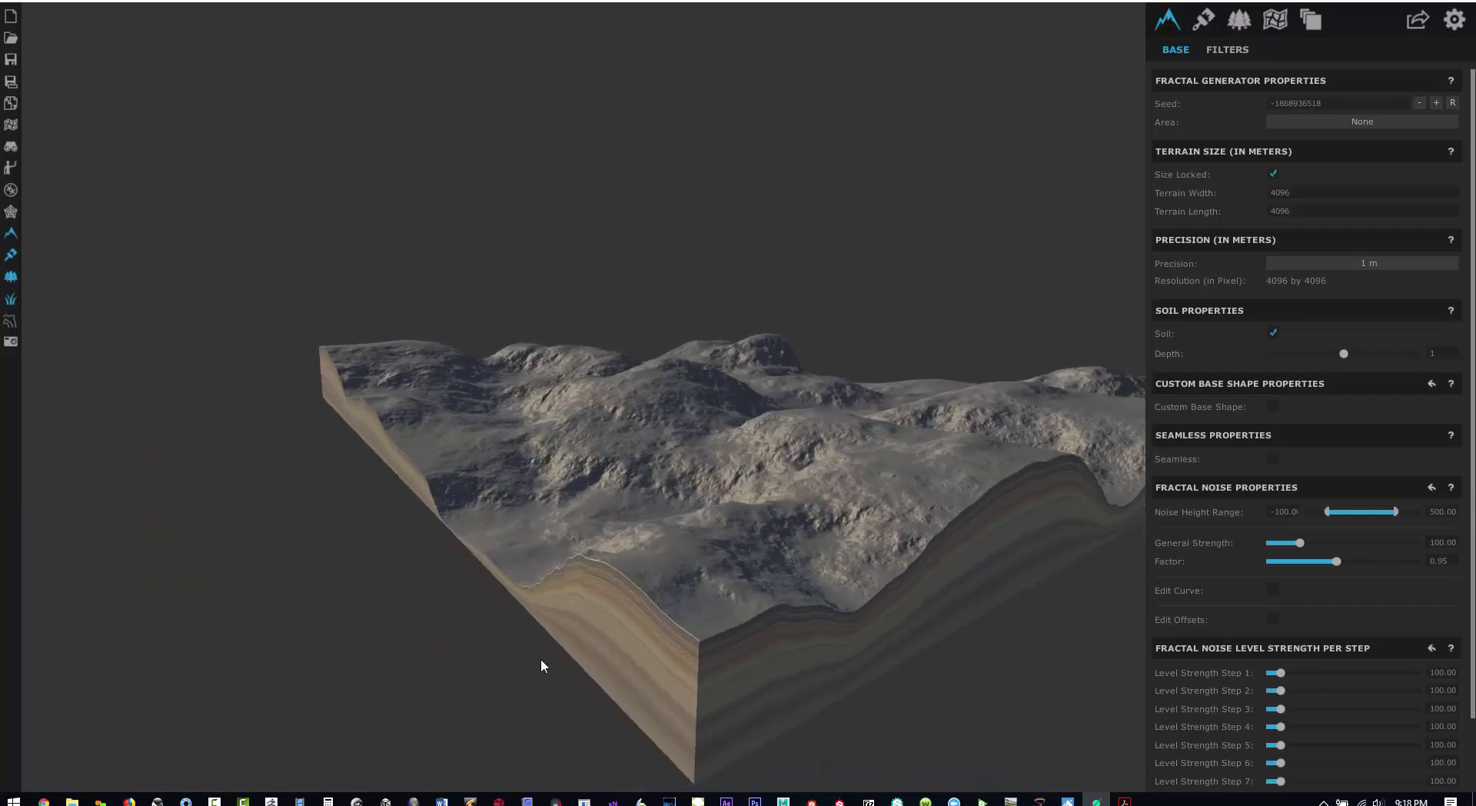
pyautogui.moveTo(570, 666); pyautogui.dragTo(750, 594)
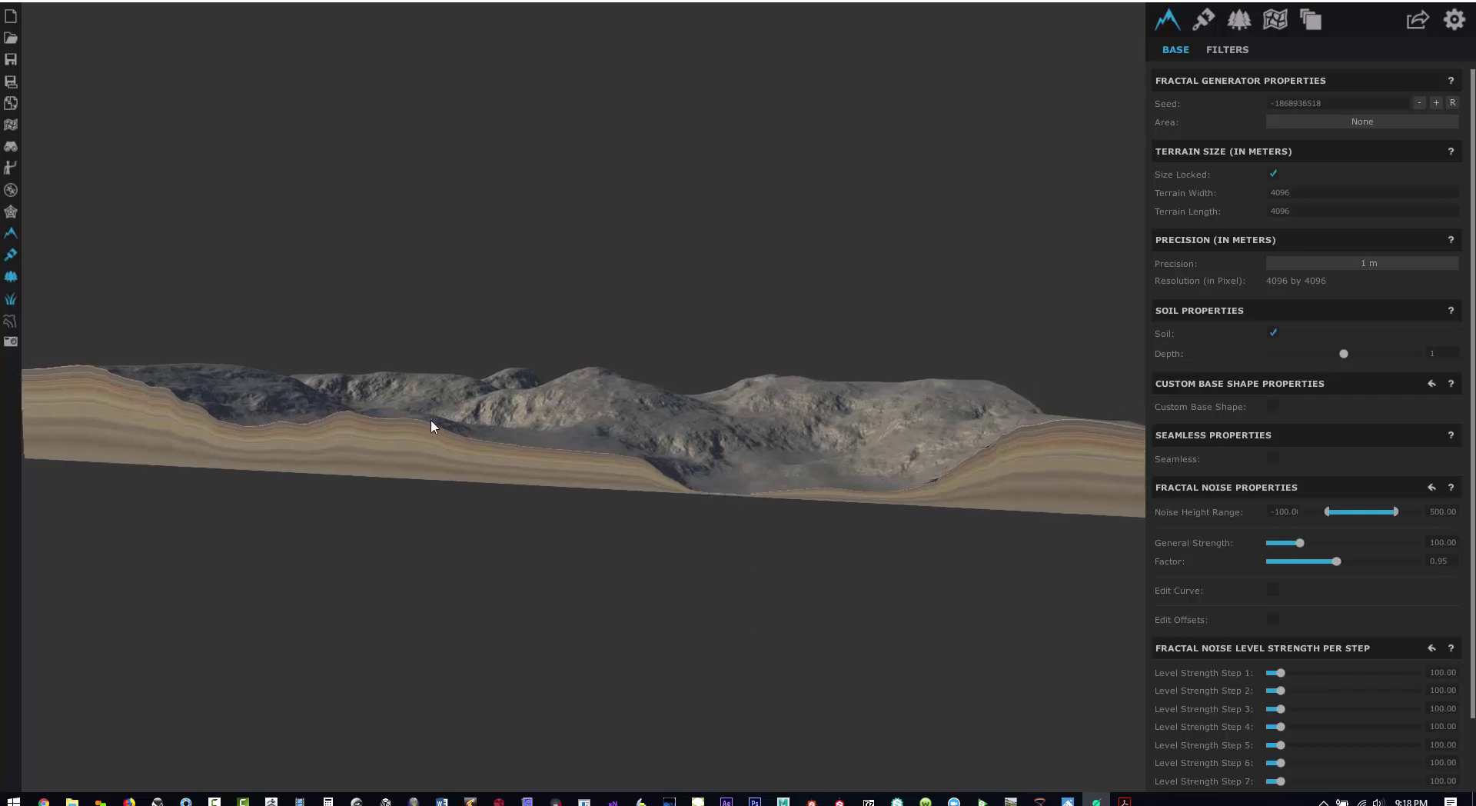
pyautogui.moveTo(215, 524); pyautogui.dragTo(758, 420)
pyautogui.moveTo(710, 567); pyautogui.dragTo(1015, 552)
pyautogui.scroll(5, 830, 532)
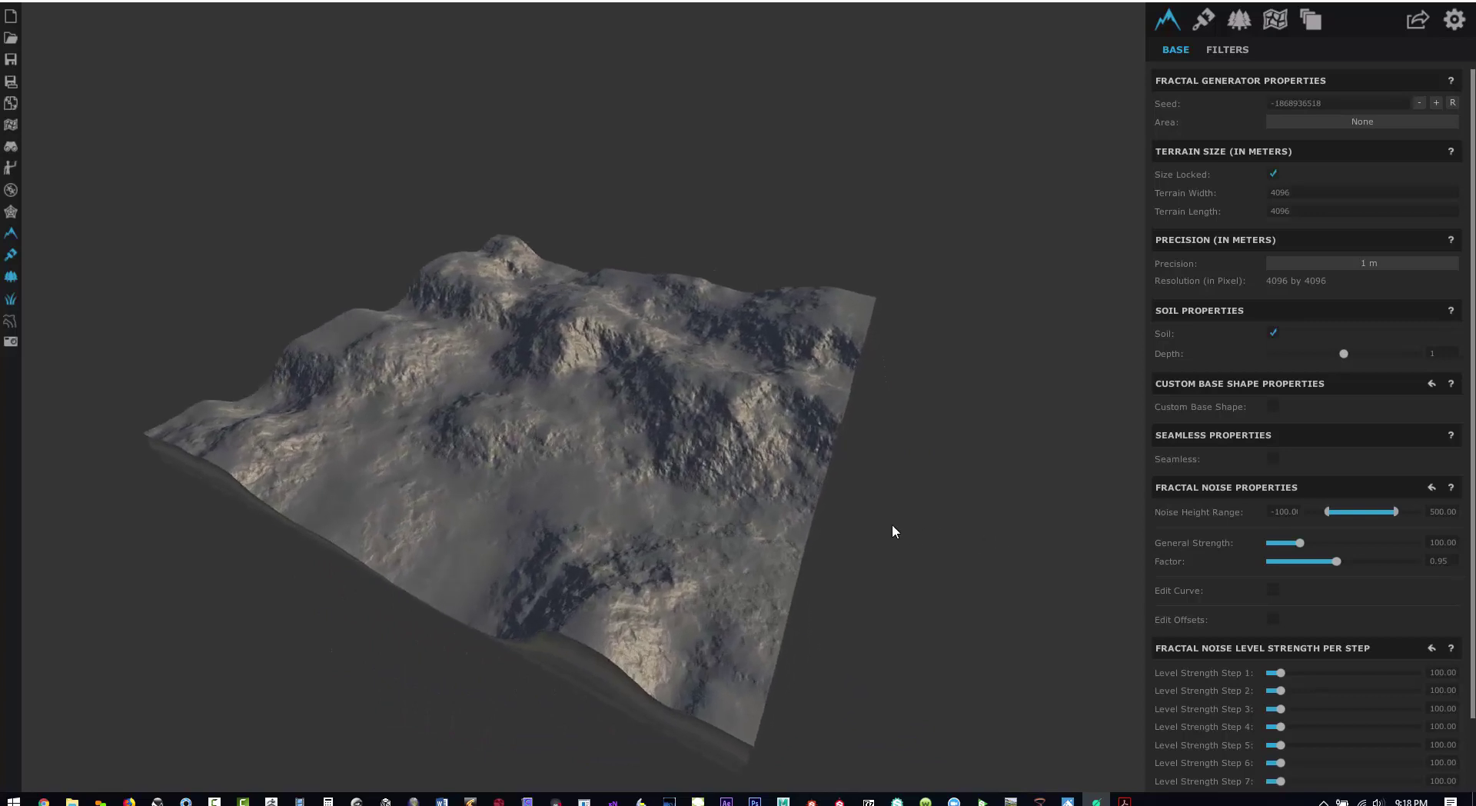
pyautogui.moveTo(766, 458); pyautogui.dragTo(905, 448)
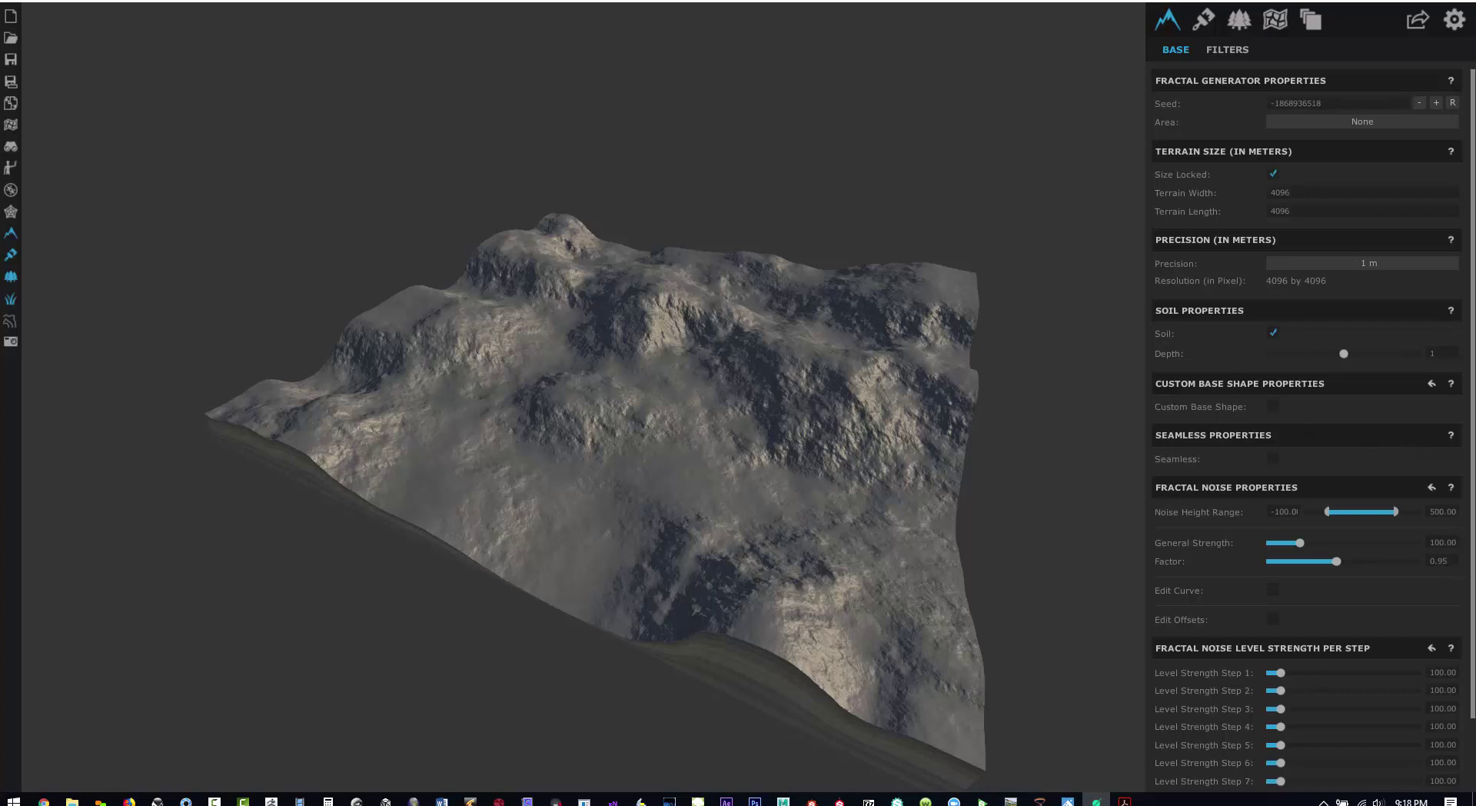
pyautogui.scroll(-1, 1307, 384)
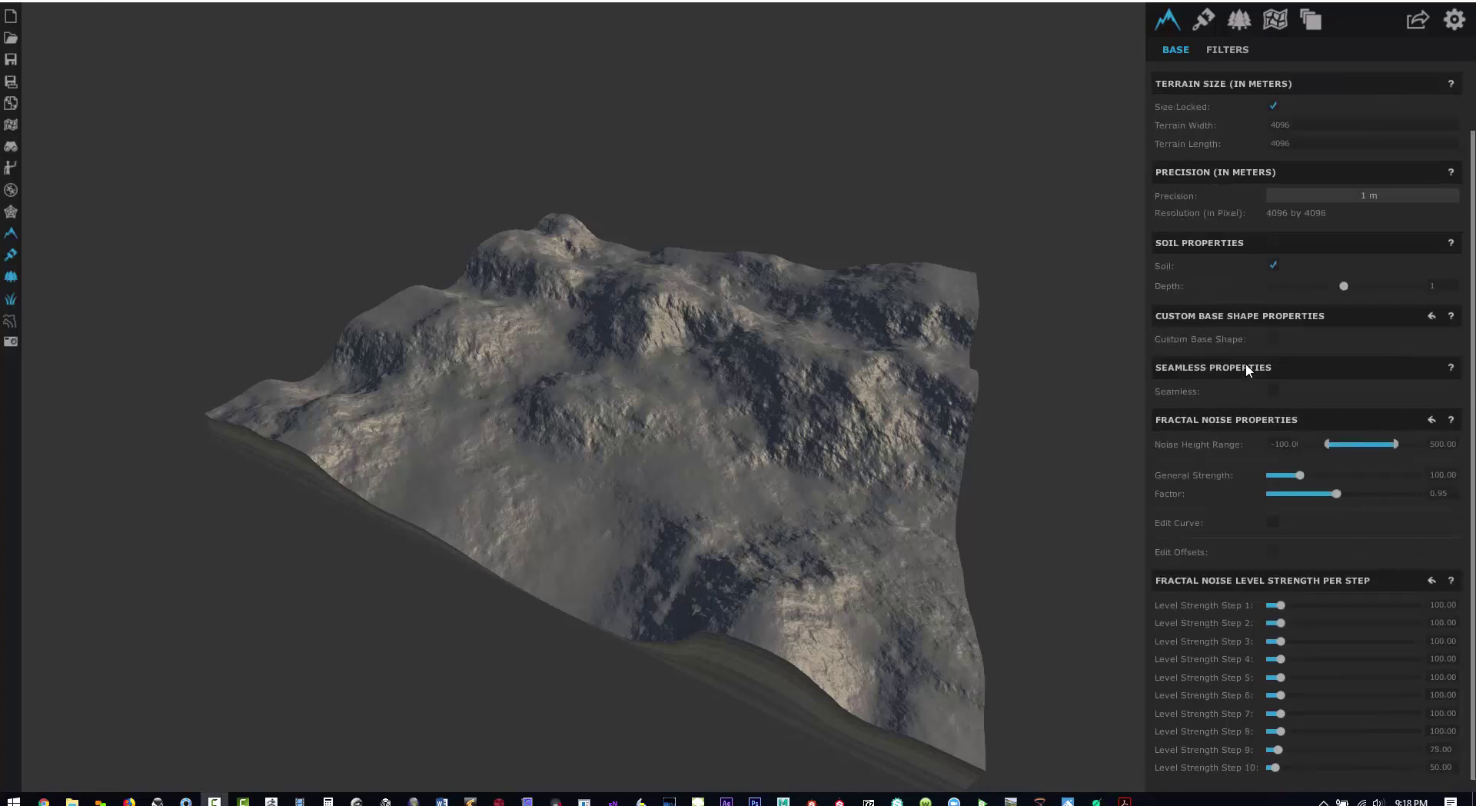
# Enable Custom Base Shape, enter shape editing, and raise then lower one control point
pyautogui.click(1273, 339)
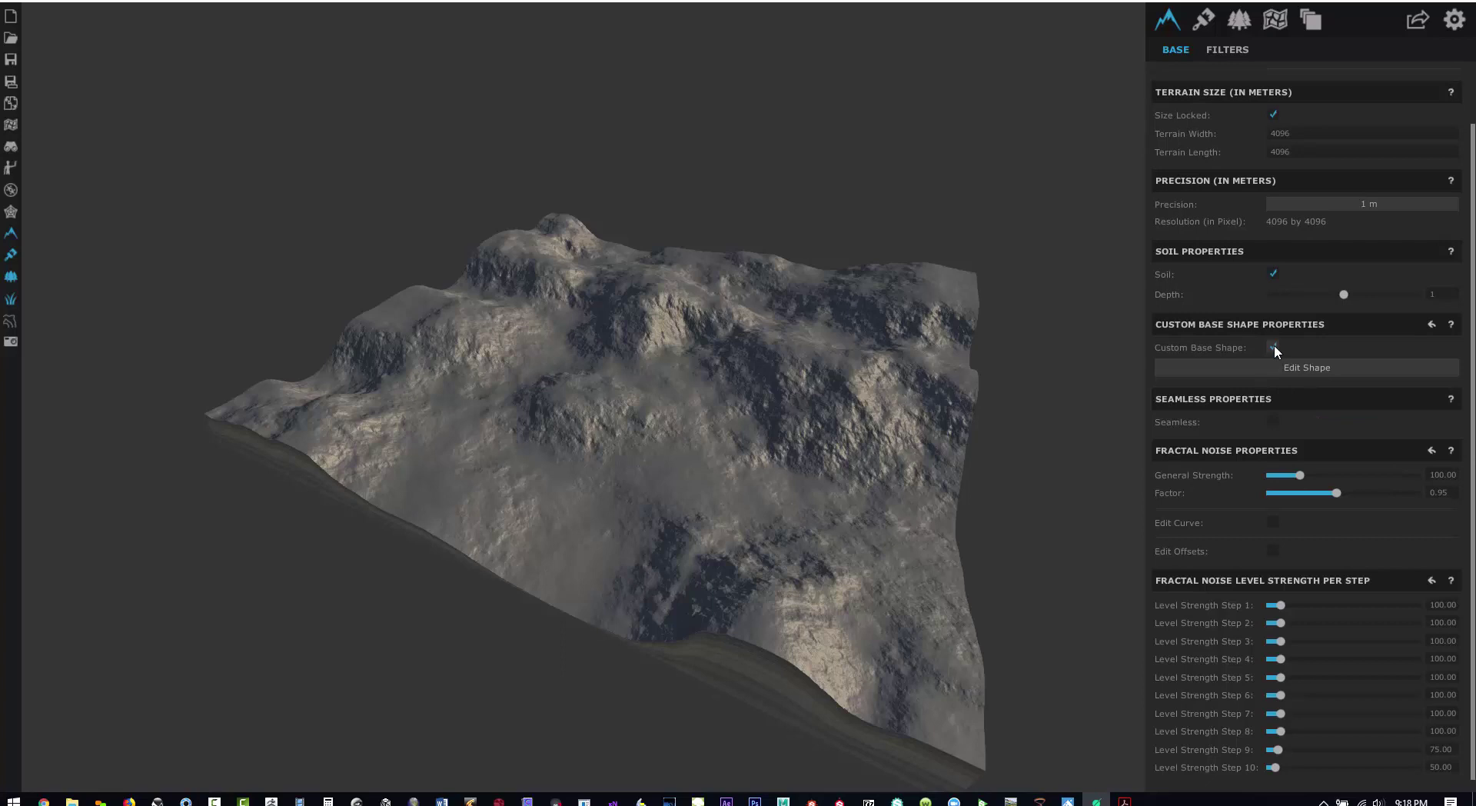
pyautogui.click(1276, 367)
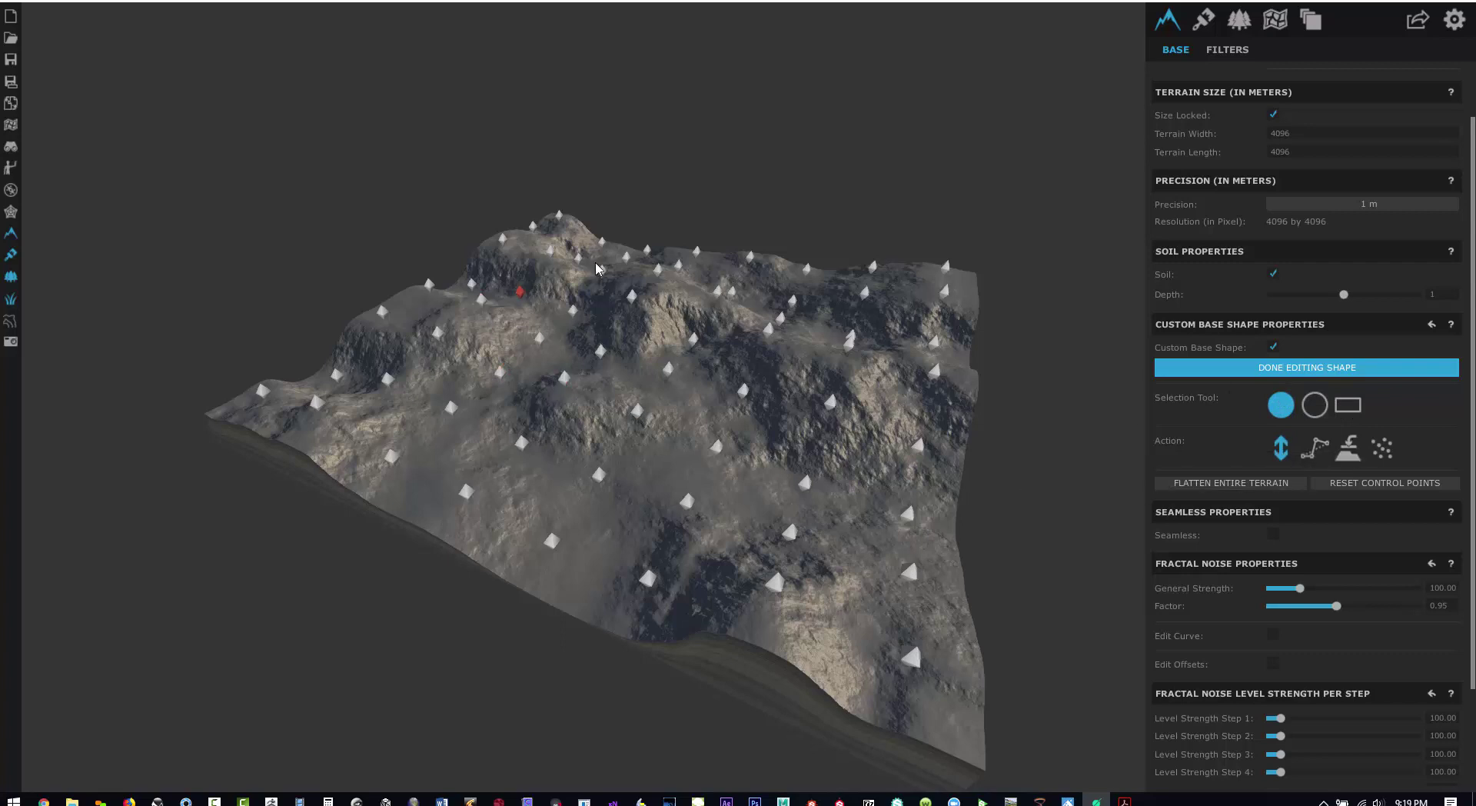
pyautogui.moveTo(637, 417); pyautogui.dragTo(669, 360)
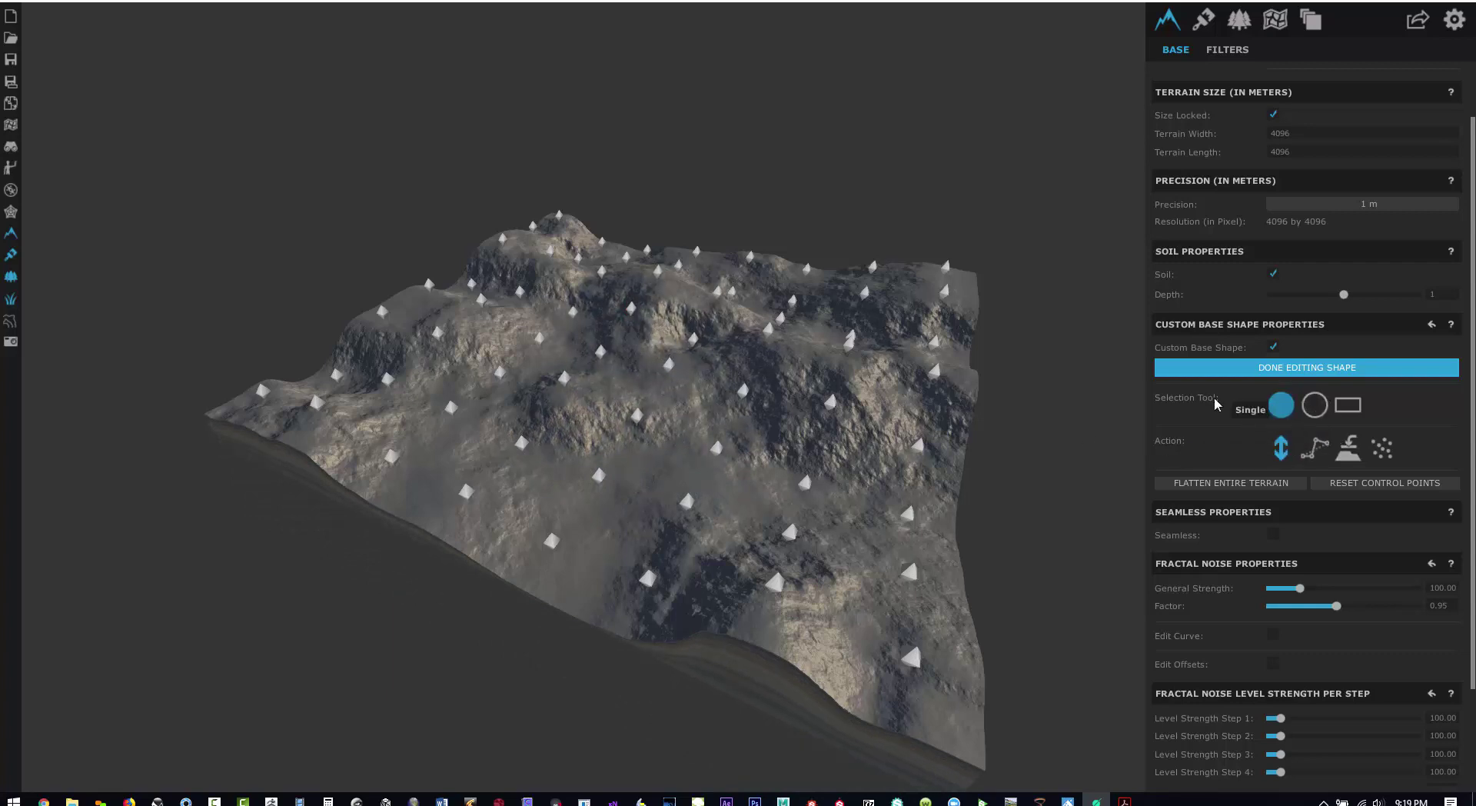
# Use circle selection at 0.01 fall-off to raise and lower groups of control points
pyautogui.click(1316, 408)
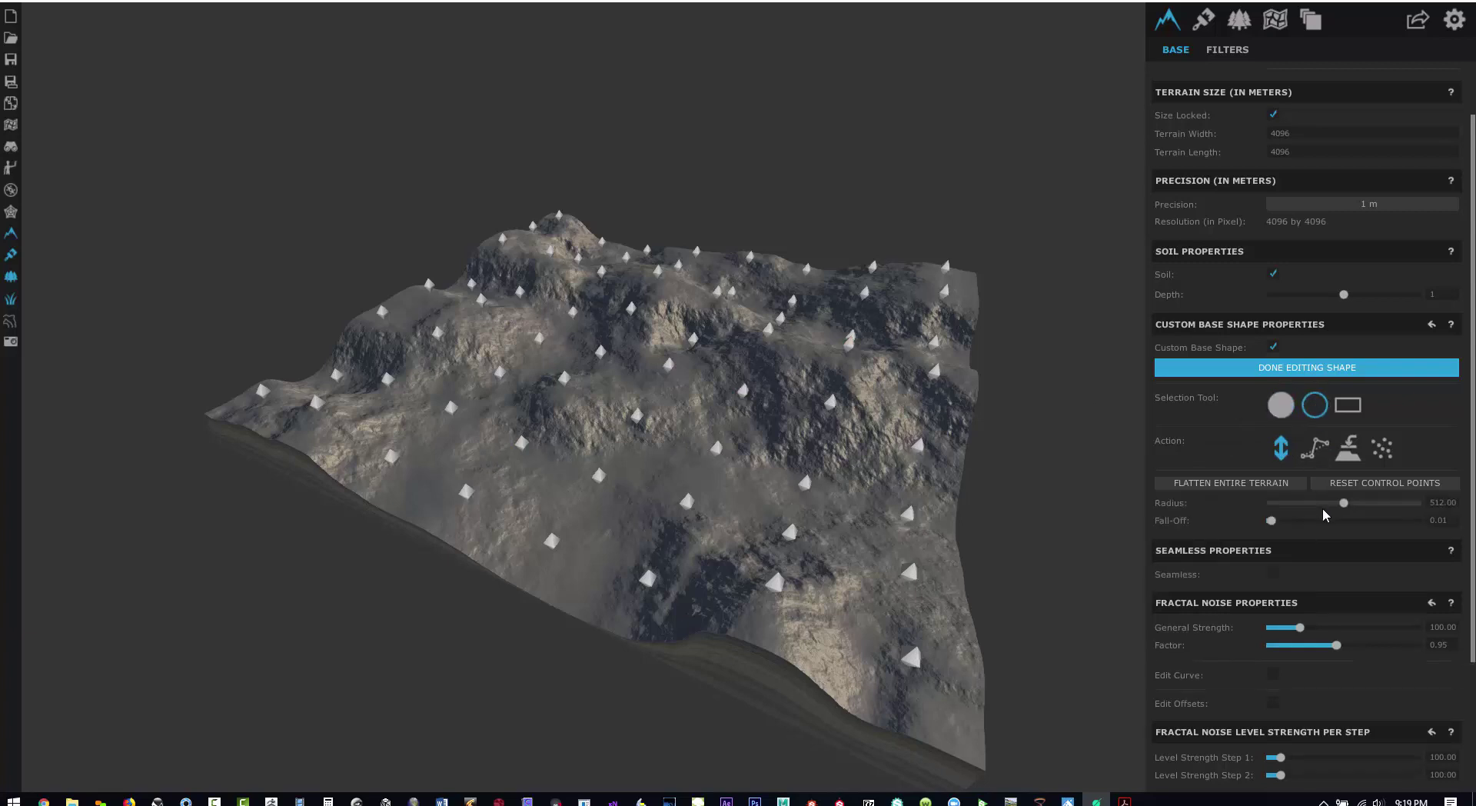
pyautogui.moveTo(1345, 520); pyautogui.dragTo(1377, 503)
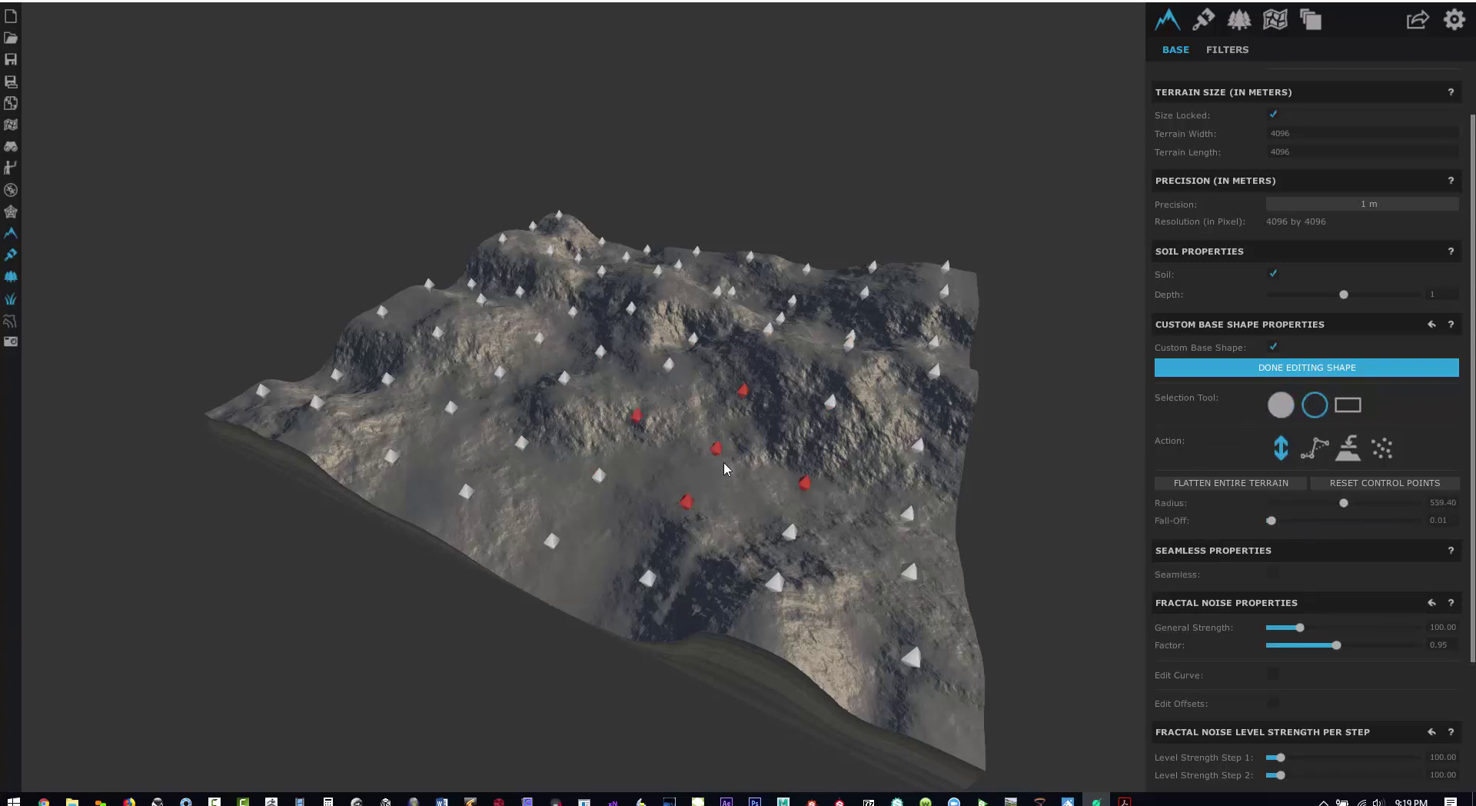
pyautogui.moveTo(726, 457)
pyautogui.mouseDown()
pyautogui.moveTo(726, 422)
pyautogui.moveTo(726, 484)
pyautogui.moveTo(729, 466)
pyautogui.mouseUp()
pyautogui.moveTo(765, 572); pyautogui.dragTo(765, 607)
pyautogui.moveTo(512, 397); pyautogui.dragTo(513, 428)
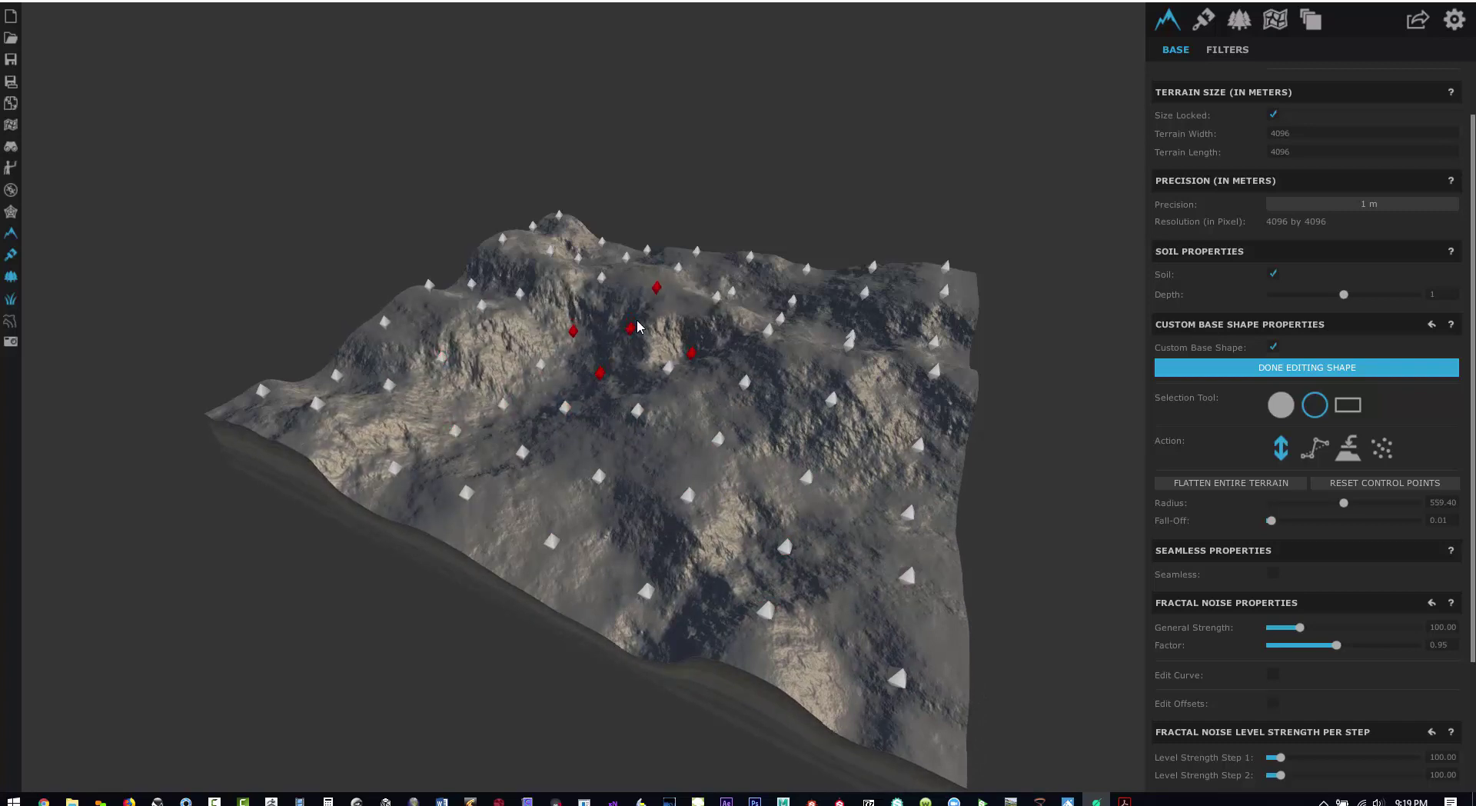
# Switch to rectangle selection, lower a point, and set width to 558.35 with more fall-off
pyautogui.click(1348, 404)
pyautogui.moveTo(671, 392); pyautogui.dragTo(675, 431)
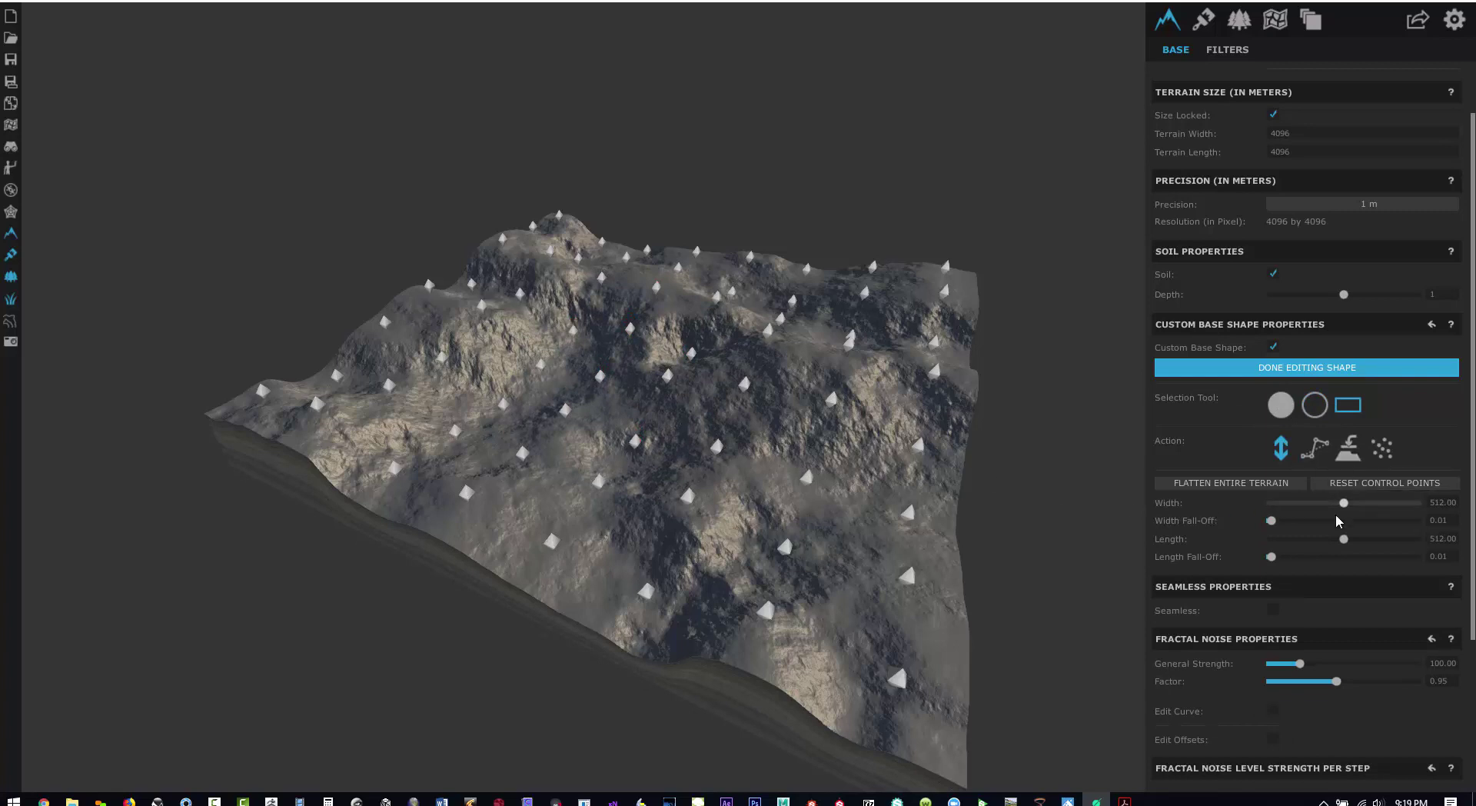
pyautogui.moveTo(1271, 520); pyautogui.dragTo(1345, 526)
pyautogui.moveTo(1344, 502); pyautogui.dragTo(1272, 521)
# Select the central control points, try Flatten, then apply the Noise action to them
pyautogui.click(581, 380)
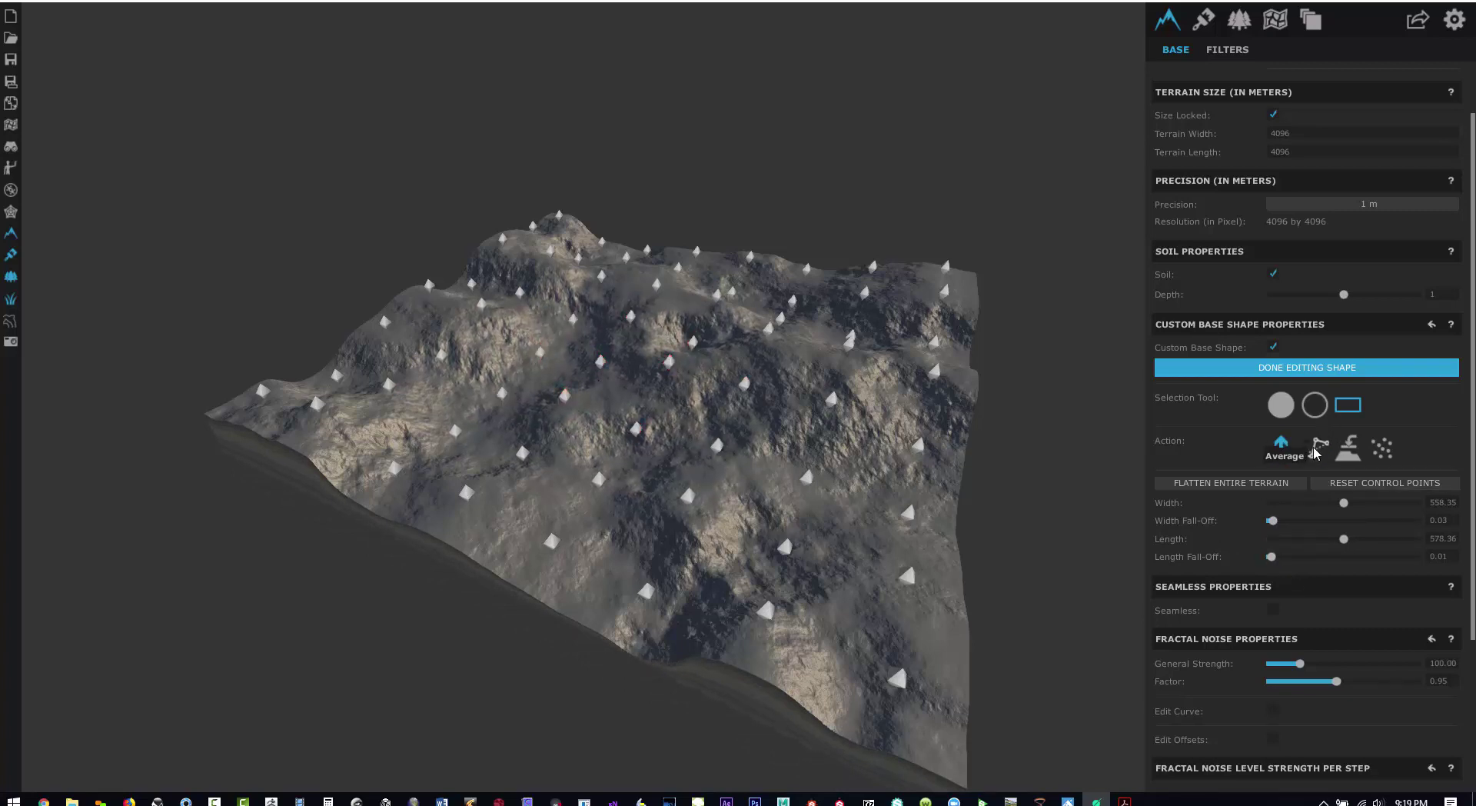
pyautogui.click(1349, 452)
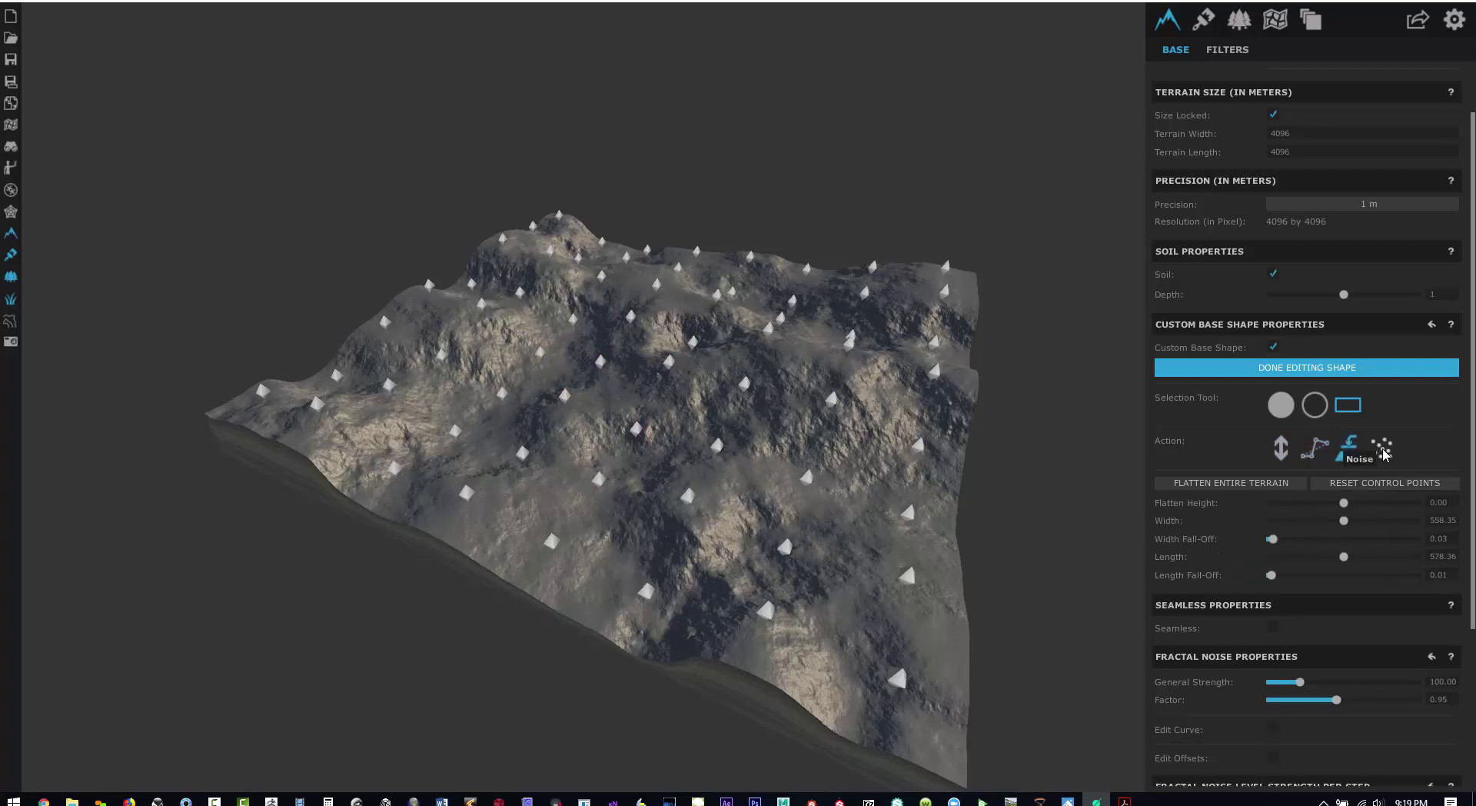
pyautogui.click(1382, 449)
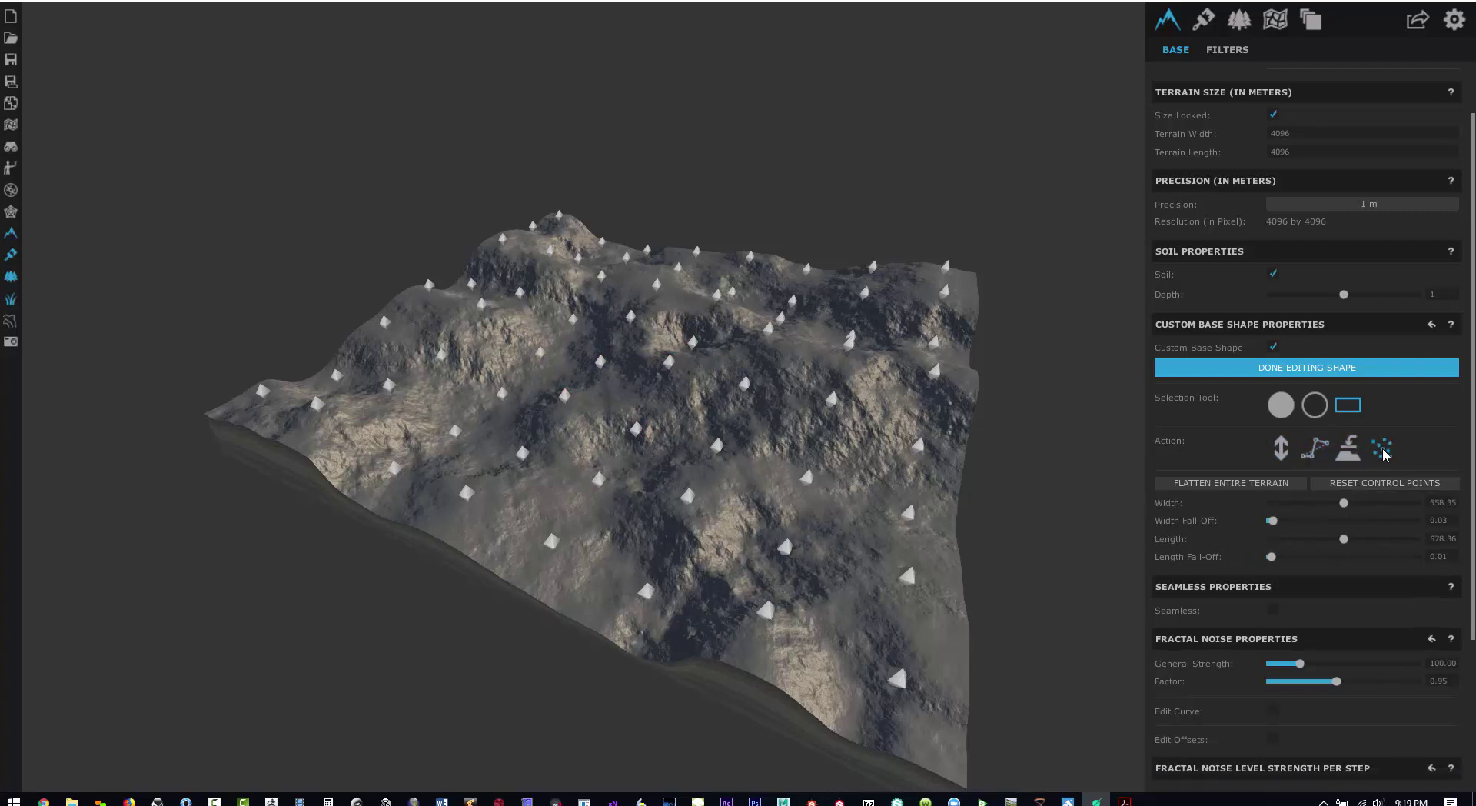
pyautogui.click(653, 432)
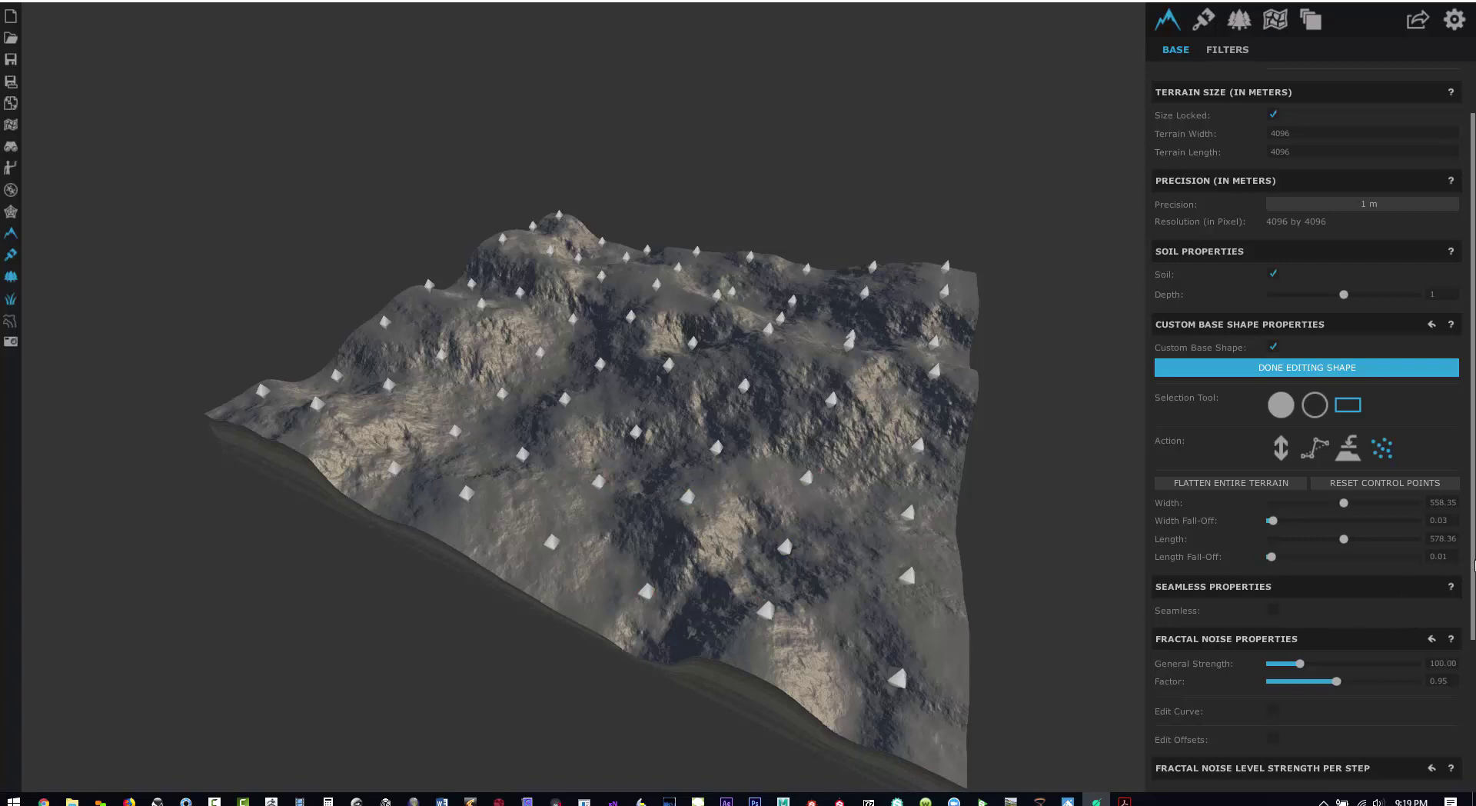
# Turn off Custom Base Shape and enable Seamless, keeping the 0.50–1.00 border blend range
pyautogui.scroll(-1, 1307, 346)
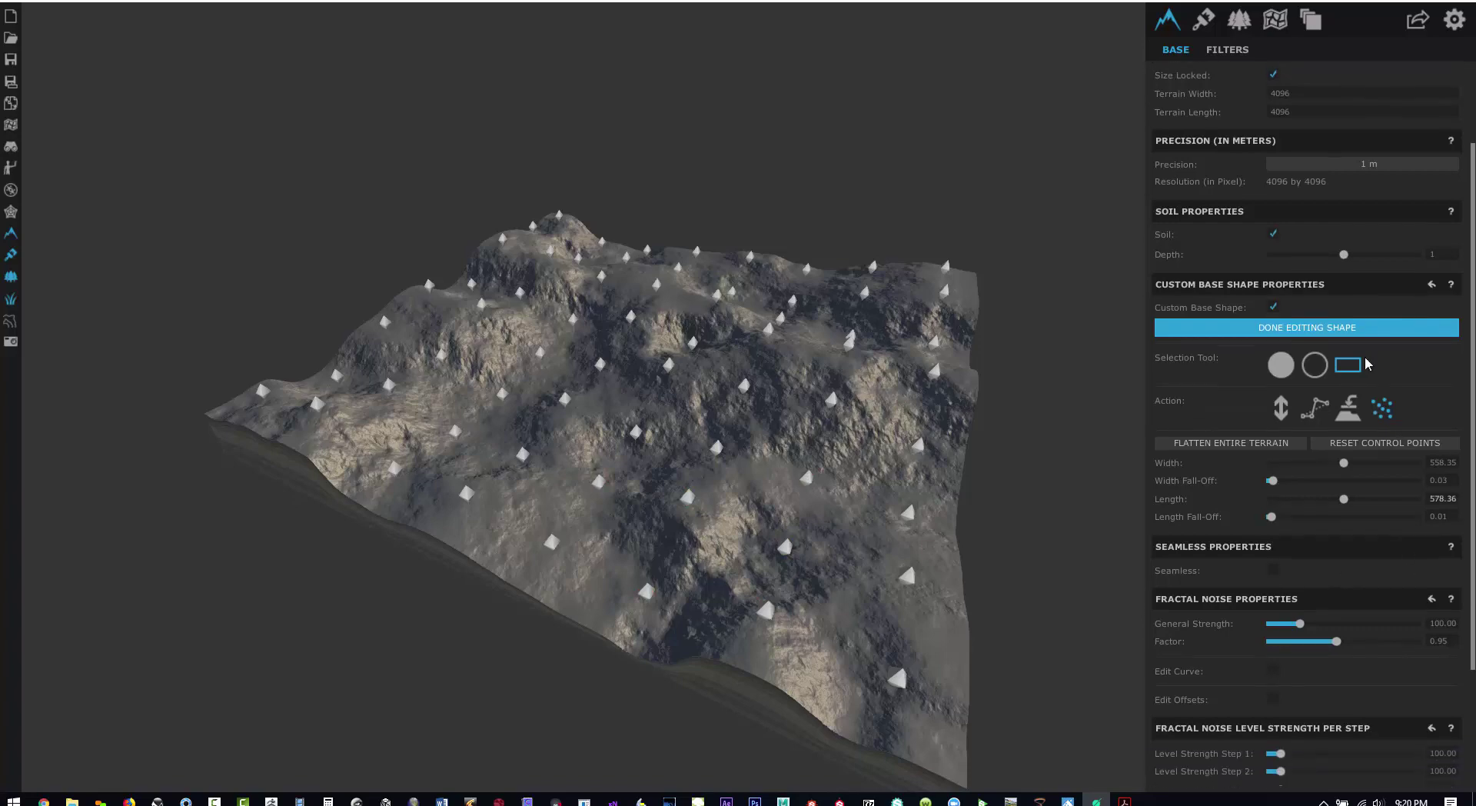
pyautogui.click(1275, 313)
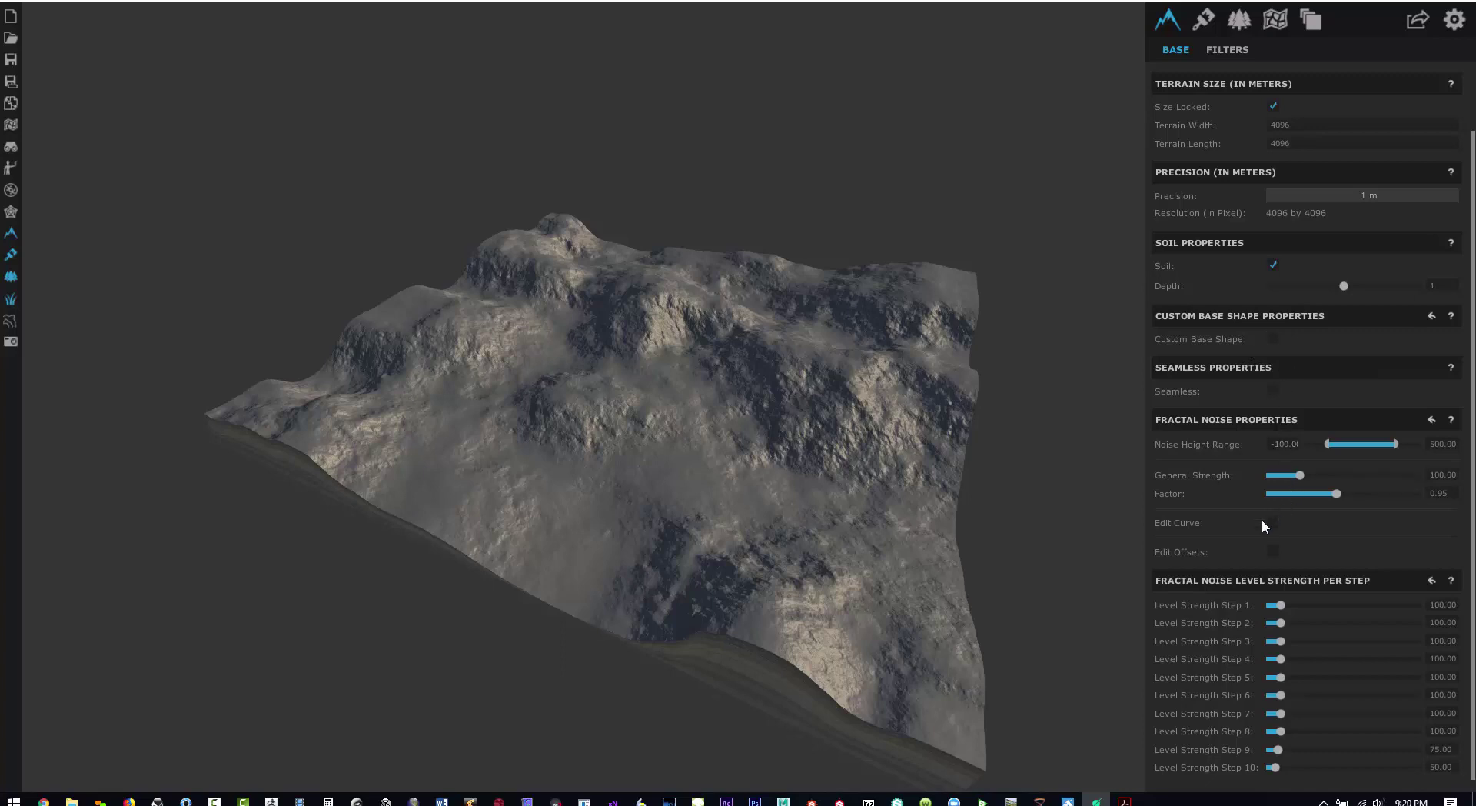
pyautogui.click(1271, 389)
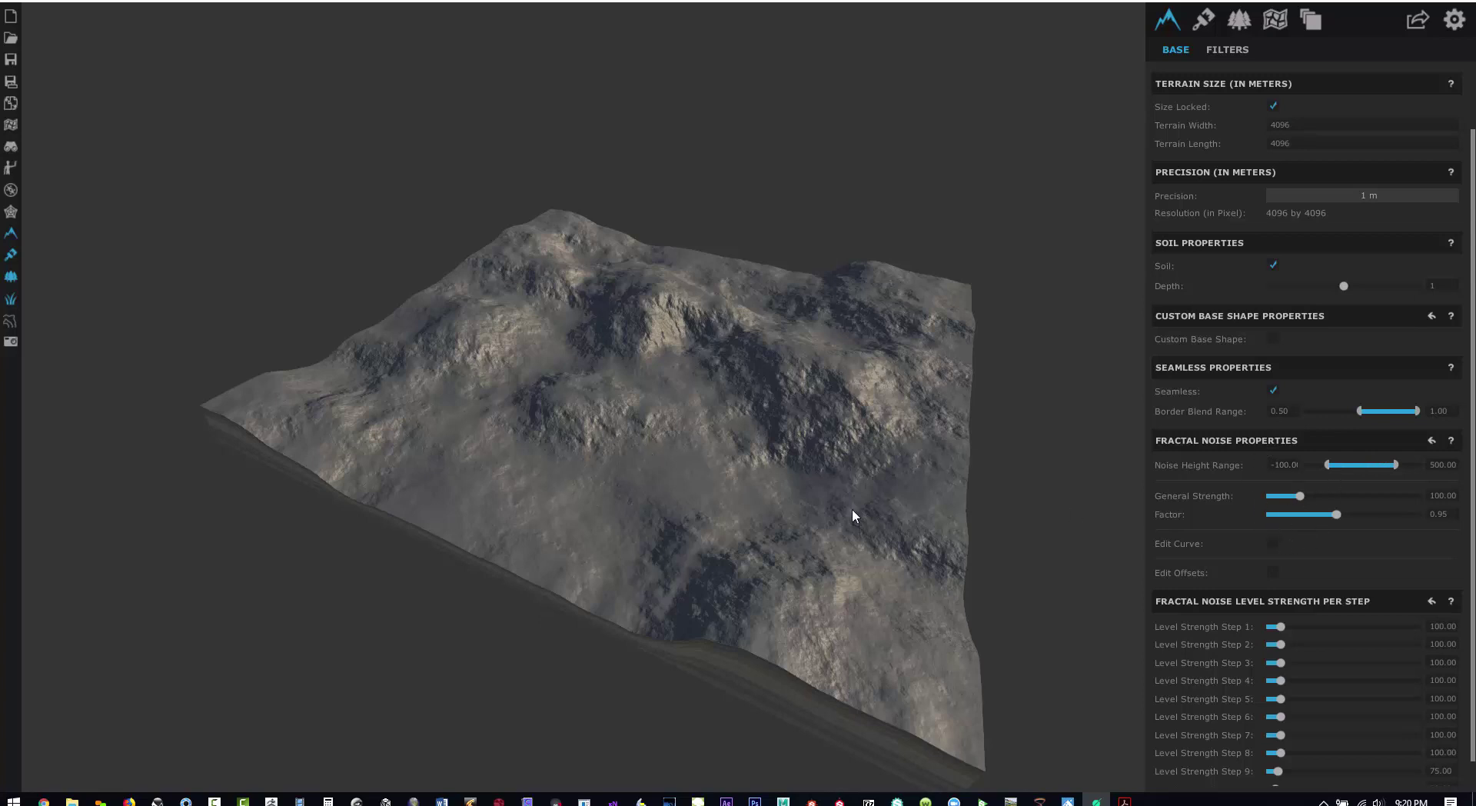
pyautogui.scroll(-1, 1473, 555)
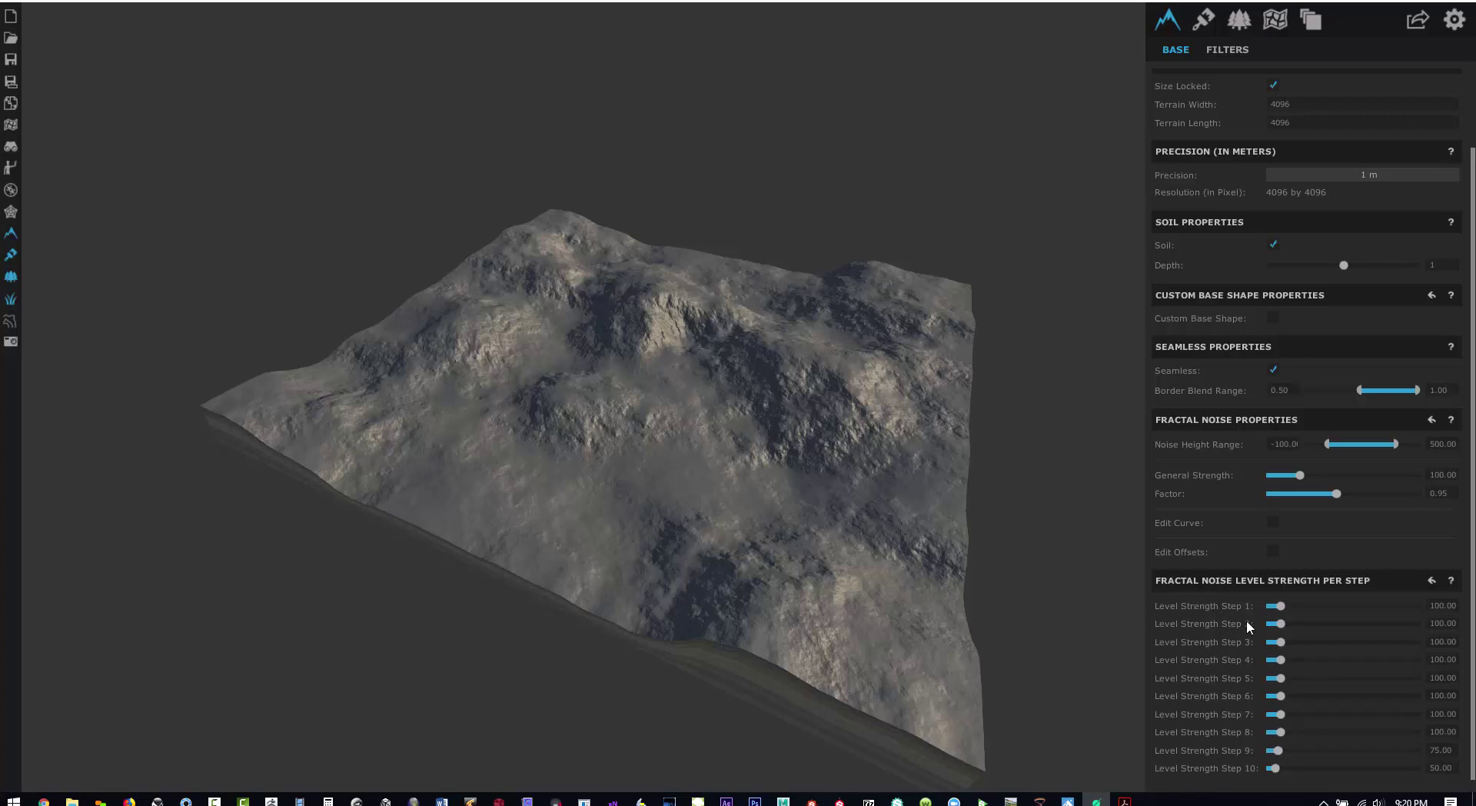
pyautogui.scroll(2, 1472, 260)
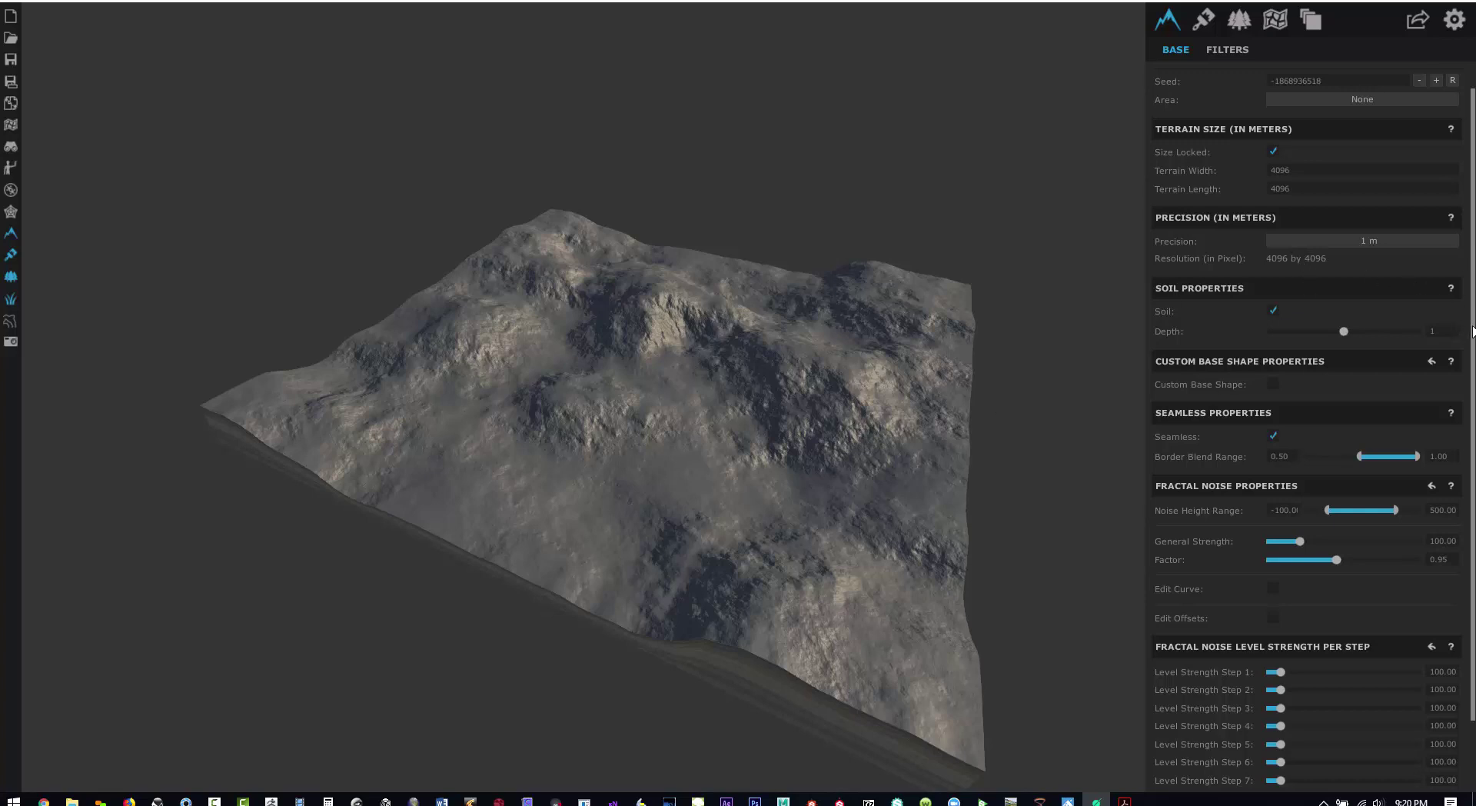
# Adjust Level Strength Steps 1 and 2, ending with Step 1 at 13.09 and Step 2 at 54.75
pyautogui.scroll(-2, 1472, 336)
pyautogui.moveTo(1273, 775)
pyautogui.mouseDown()
pyautogui.moveTo(1386, 778)
pyautogui.moveTo(1276, 768)
pyautogui.mouseUp()
pyautogui.moveTo(1282, 606); pyautogui.dragTo(1300, 768)
pyautogui.scroll(5, 809, 478)
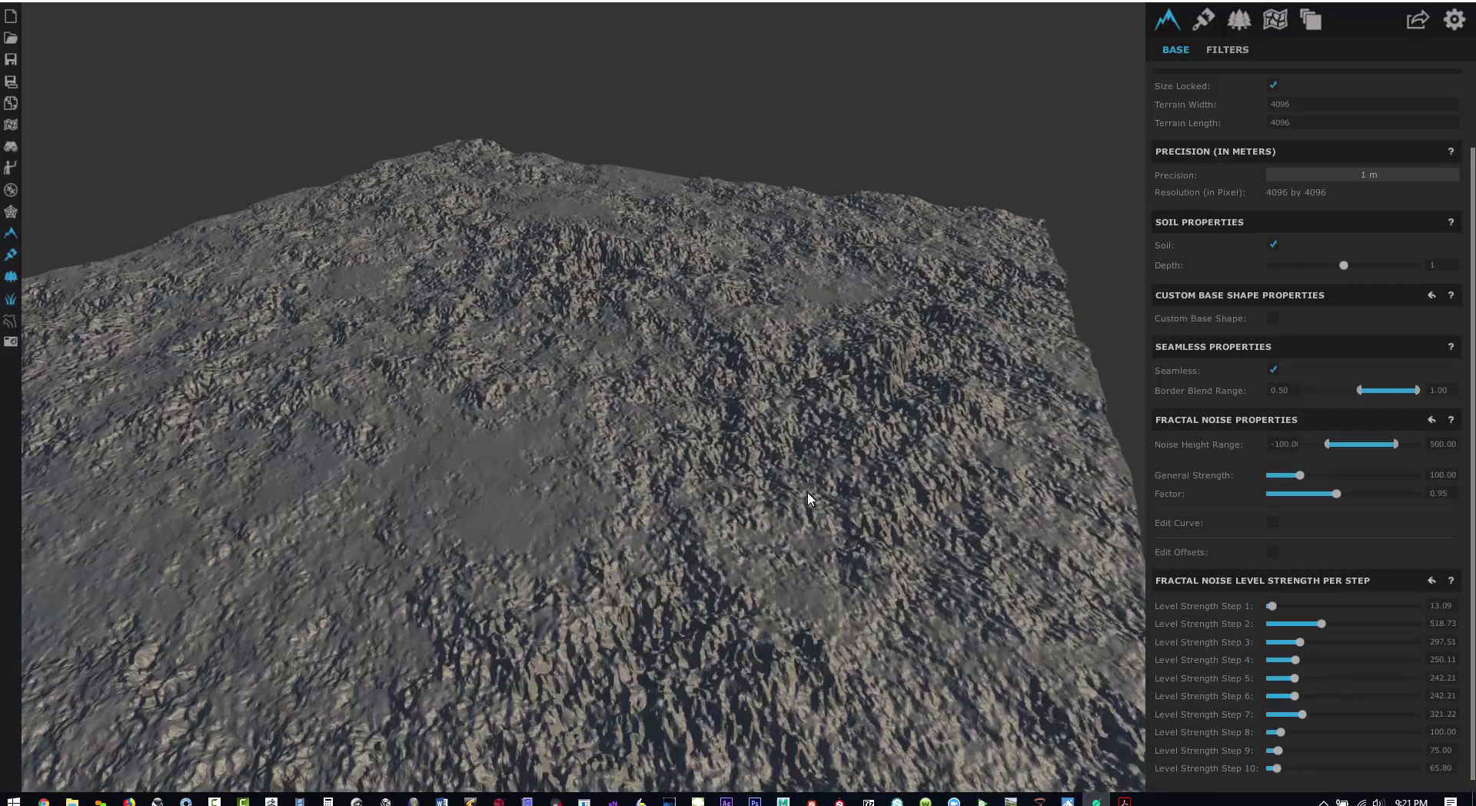
pyautogui.scroll(3, 808, 504)
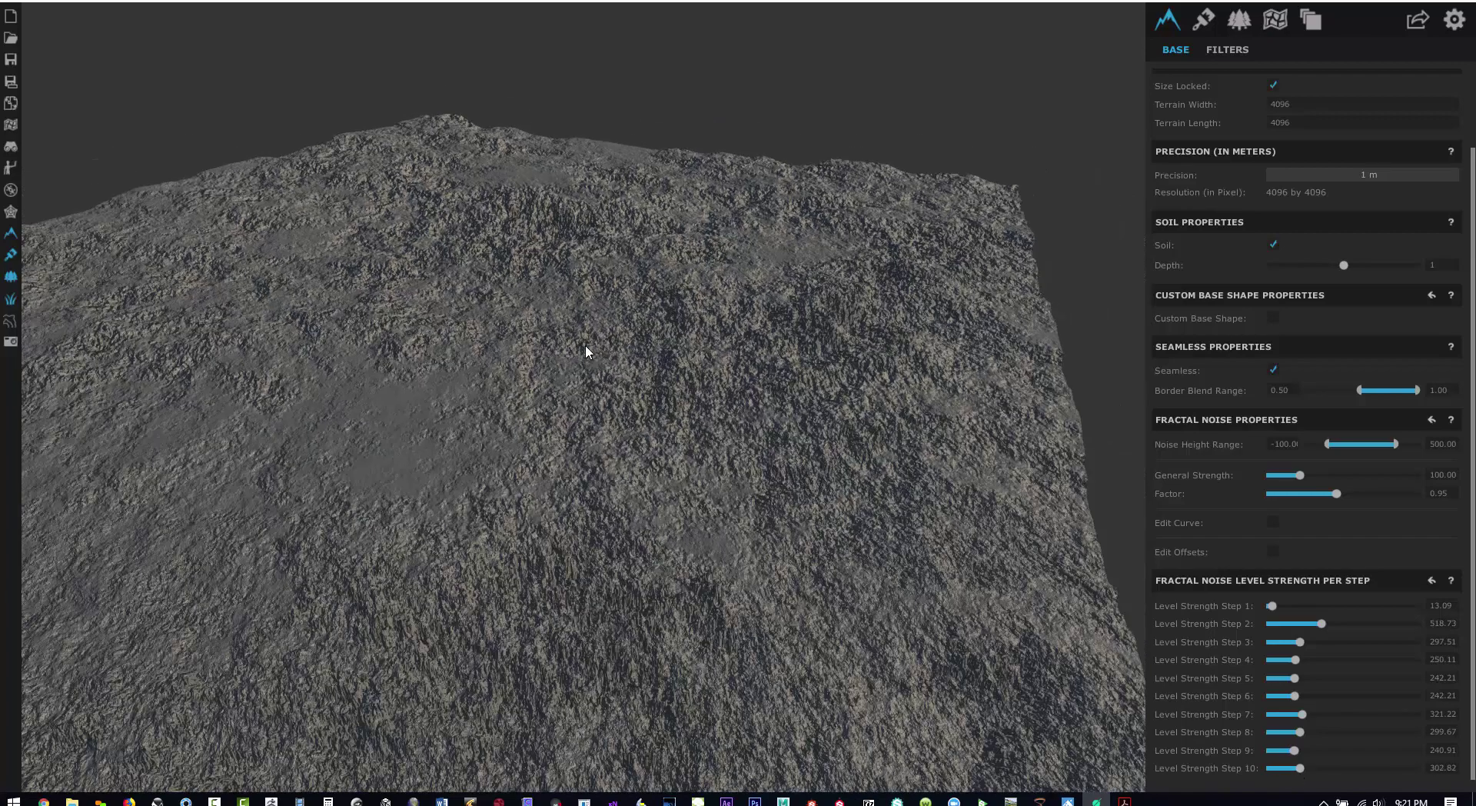
pyautogui.scroll(-5, 586, 346)
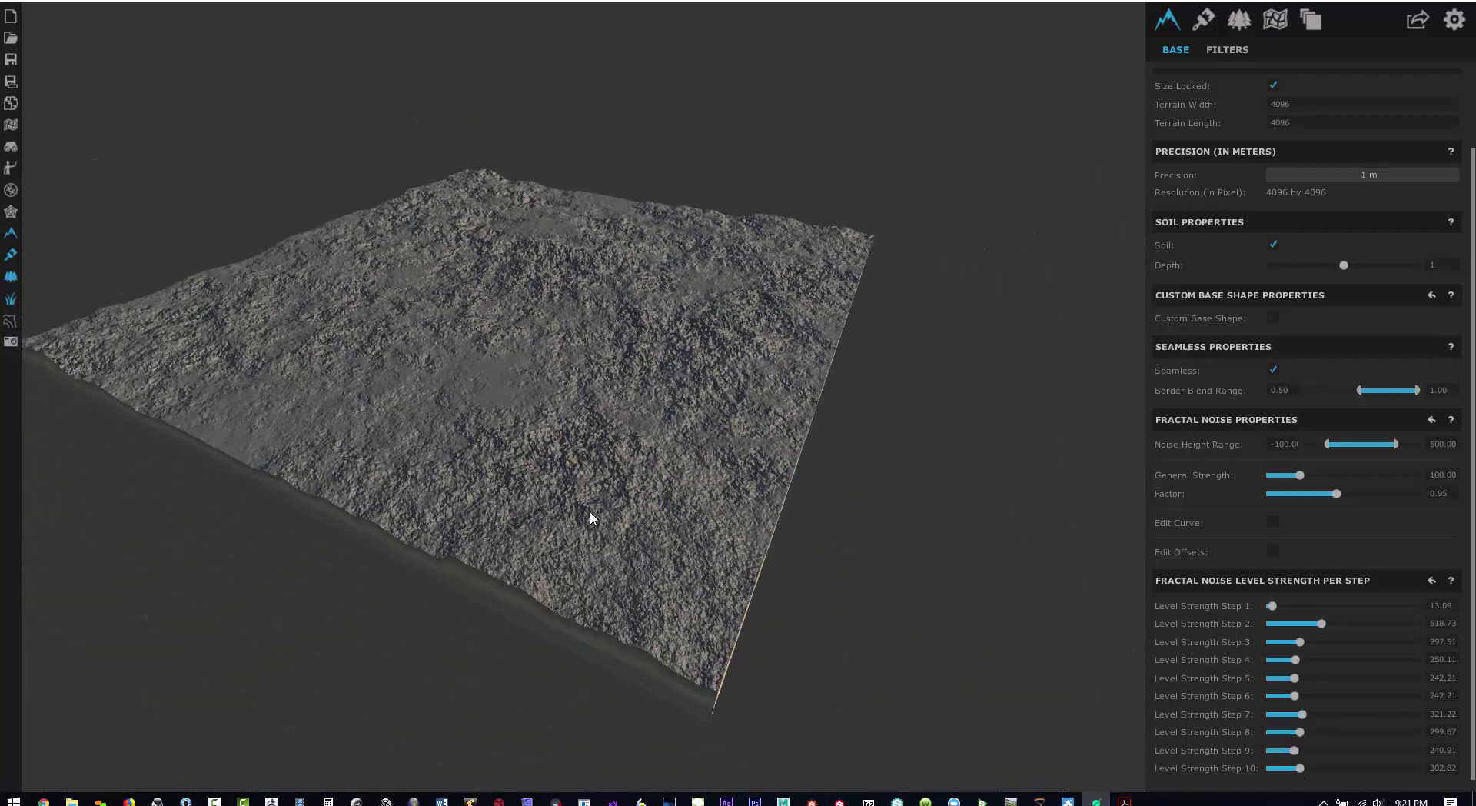
pyautogui.moveTo(593, 512); pyautogui.dragTo(599, 389, button='middle')
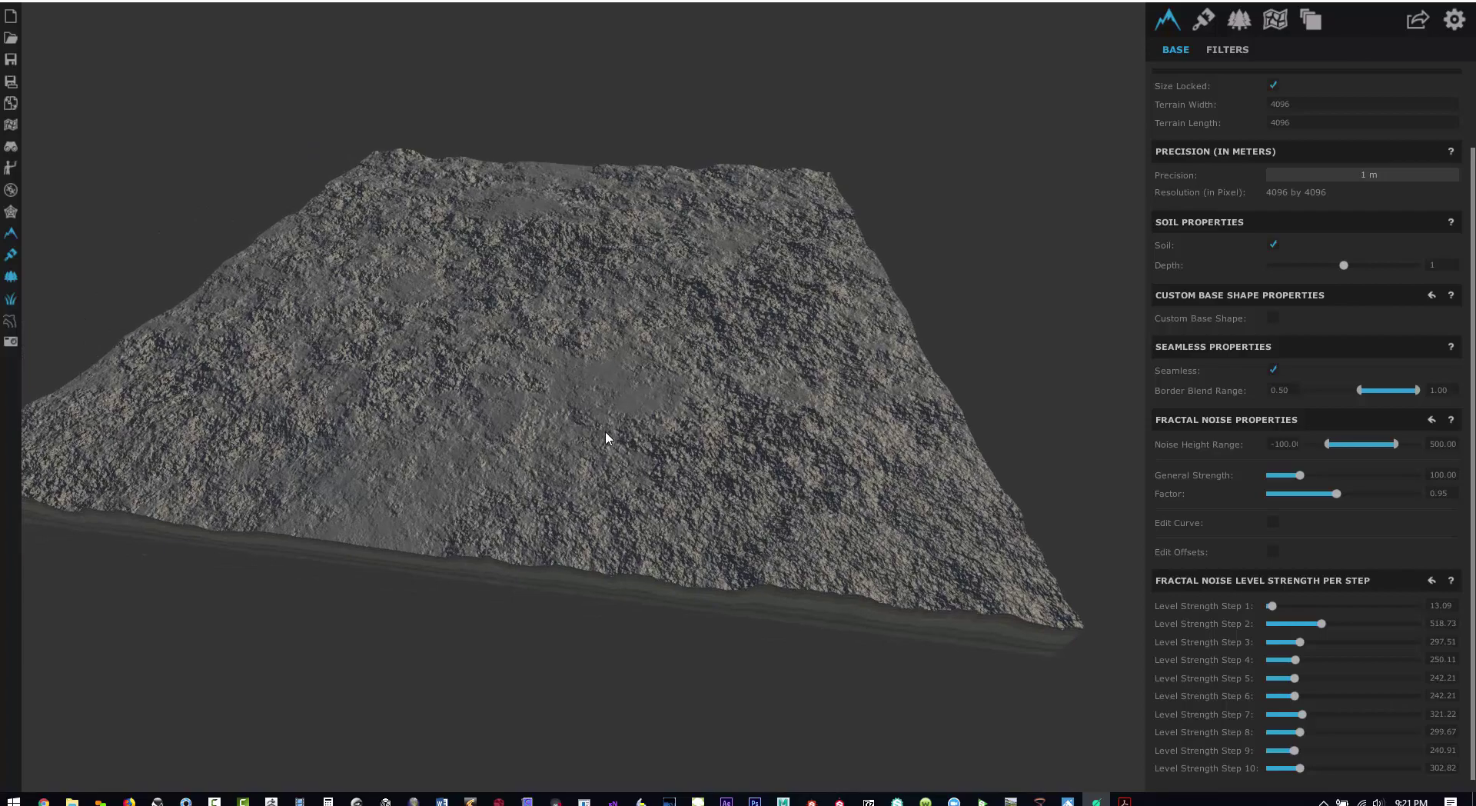
pyautogui.scroll(5, 605, 439)
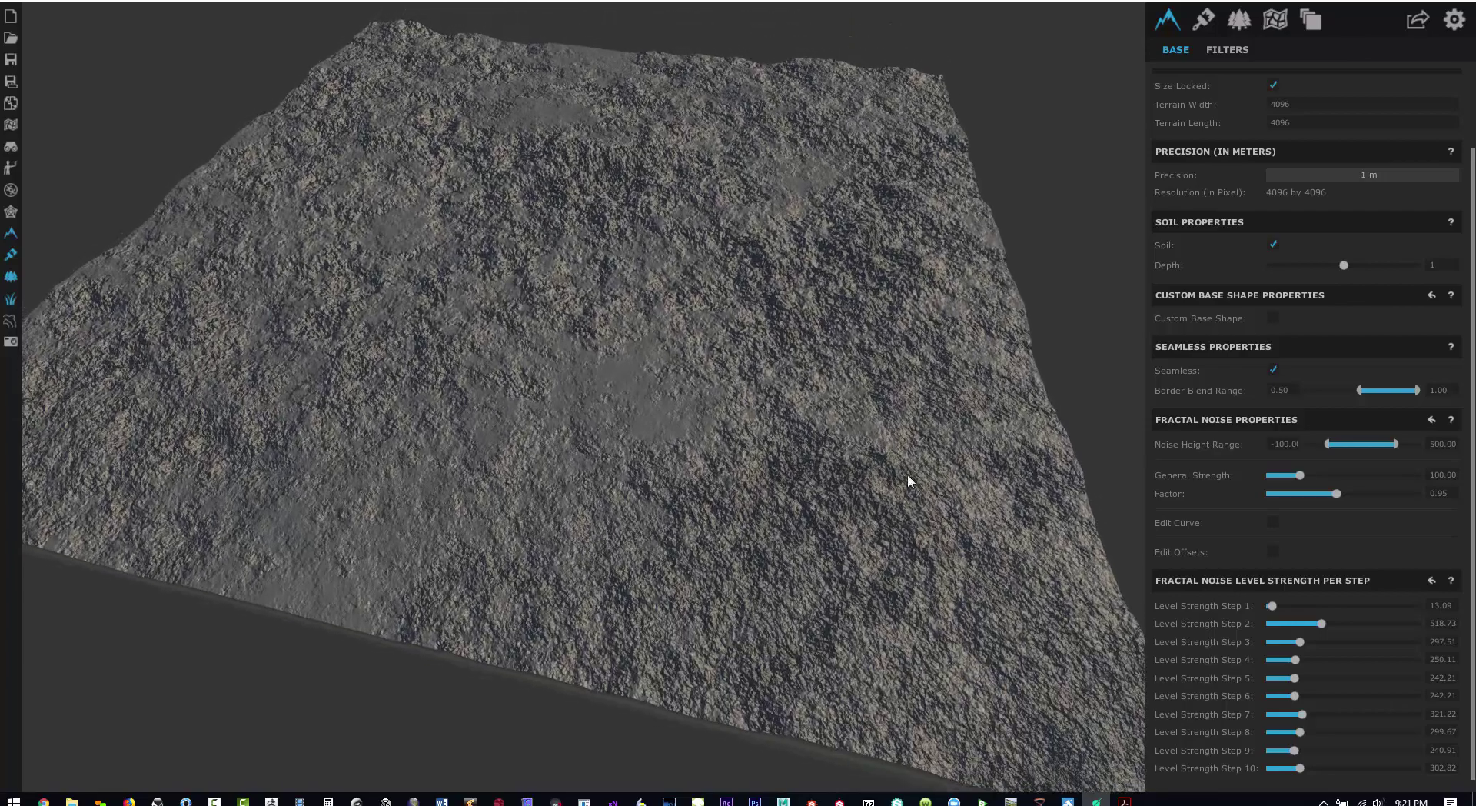
pyautogui.moveTo(1271, 606)
pyautogui.mouseDown()
pyautogui.moveTo(1302, 601)
pyautogui.moveTo(1274, 602)
pyautogui.moveTo(1295, 623)
pyautogui.moveTo(1276, 629)
pyautogui.mouseUp()
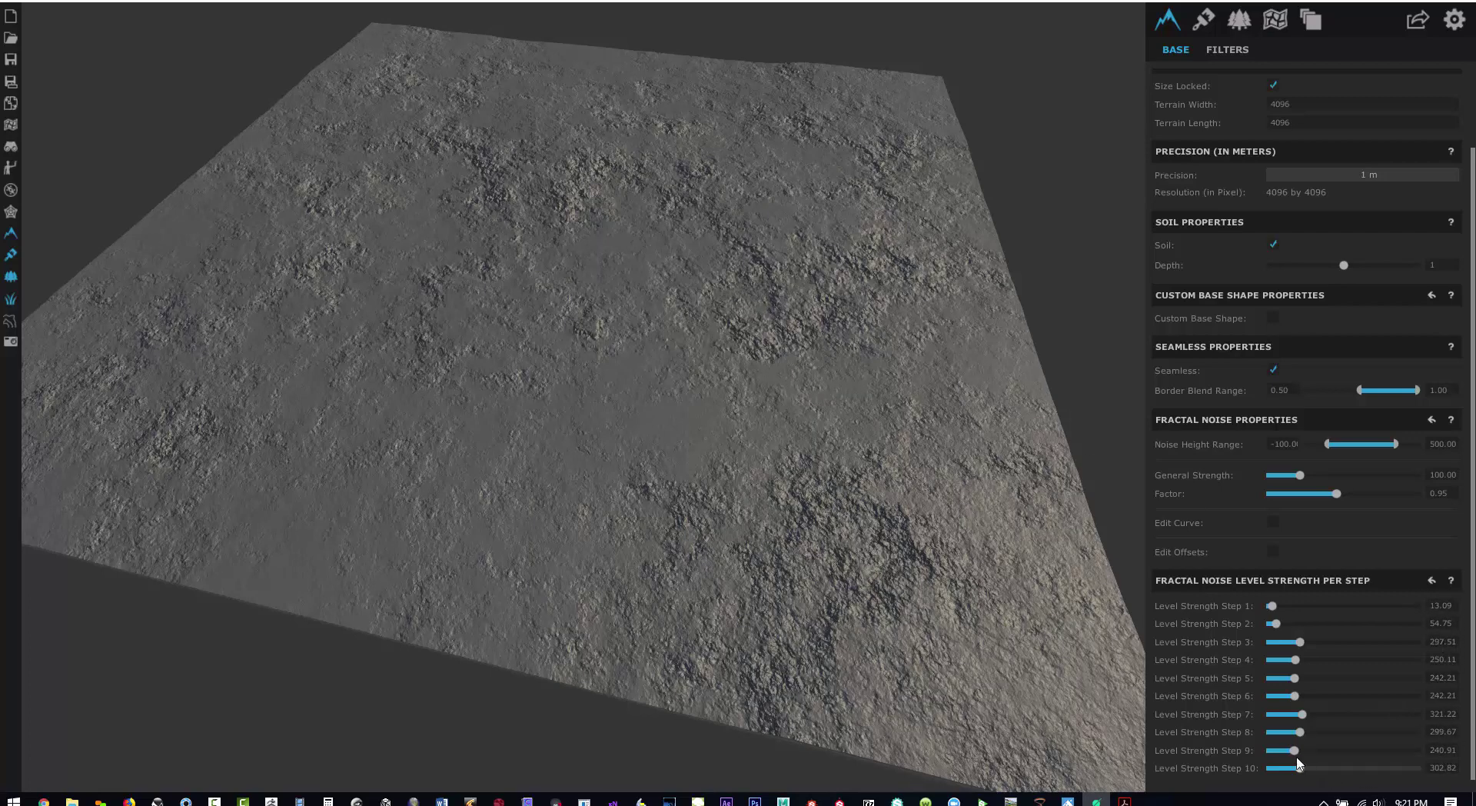
# Drag Level Strength Steps 7–10 until Step 10 is 0 and Steps 7–9 sit near 292, 284, 252
pyautogui.moveTo(1294, 750)
pyautogui.mouseDown()
pyautogui.moveTo(1362, 747)
pyautogui.moveTo(1267, 749)
pyautogui.mouseUp()
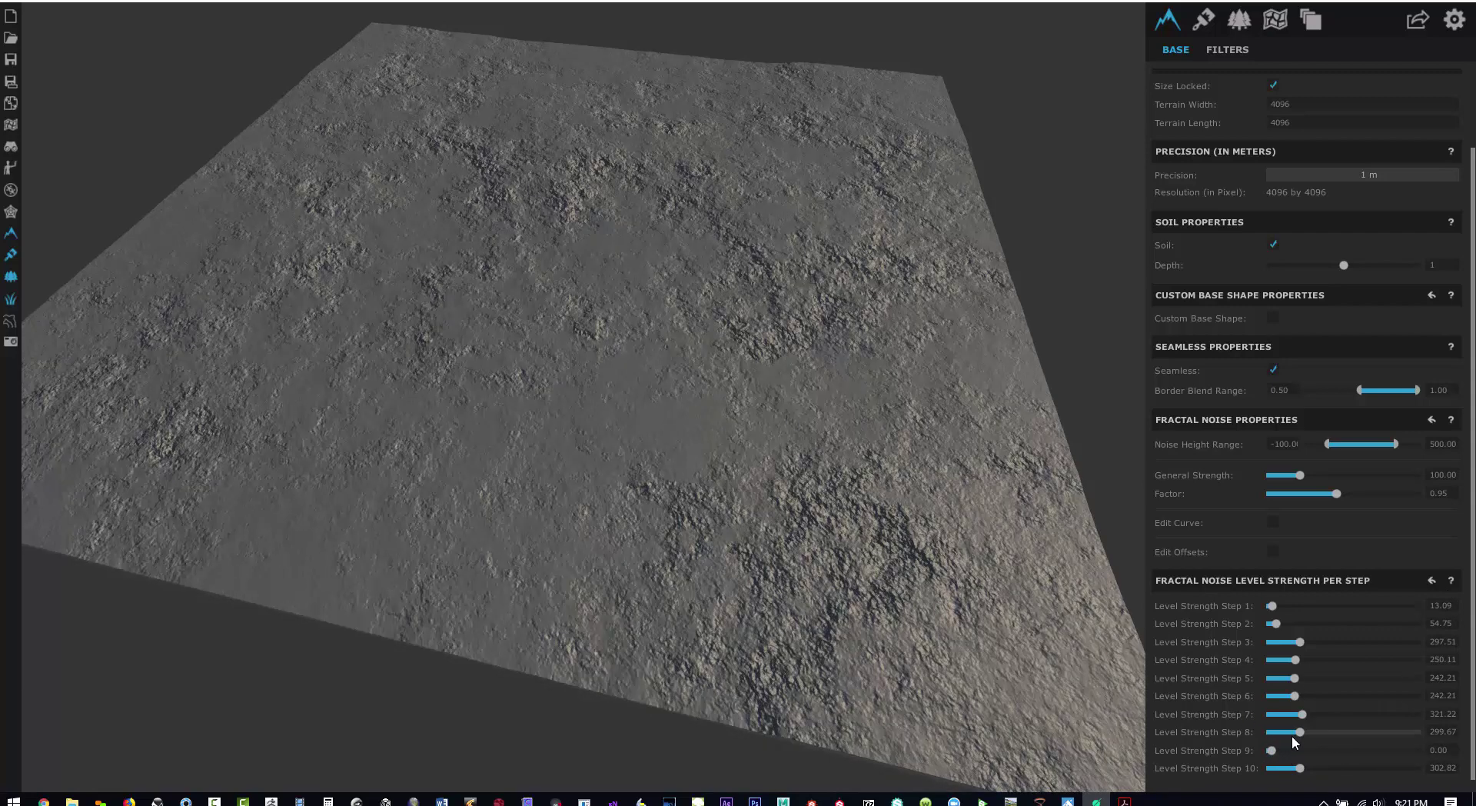
pyautogui.moveTo(1293, 733); pyautogui.dragTo(1239, 713)
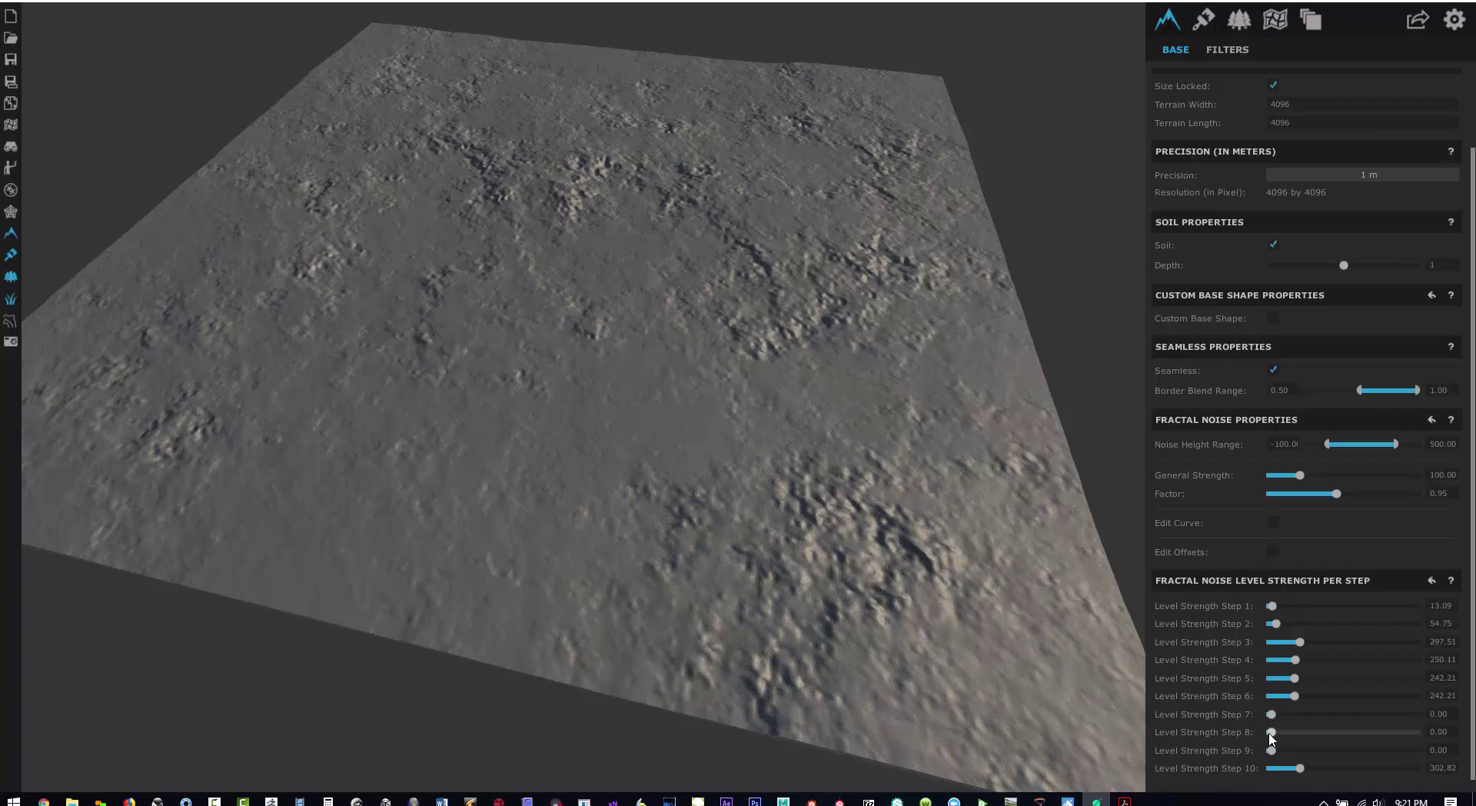
pyautogui.moveTo(1299, 767); pyautogui.dragTo(1229, 769)
pyautogui.moveTo(832, 389); pyautogui.dragTo(681, 349, button='middle')
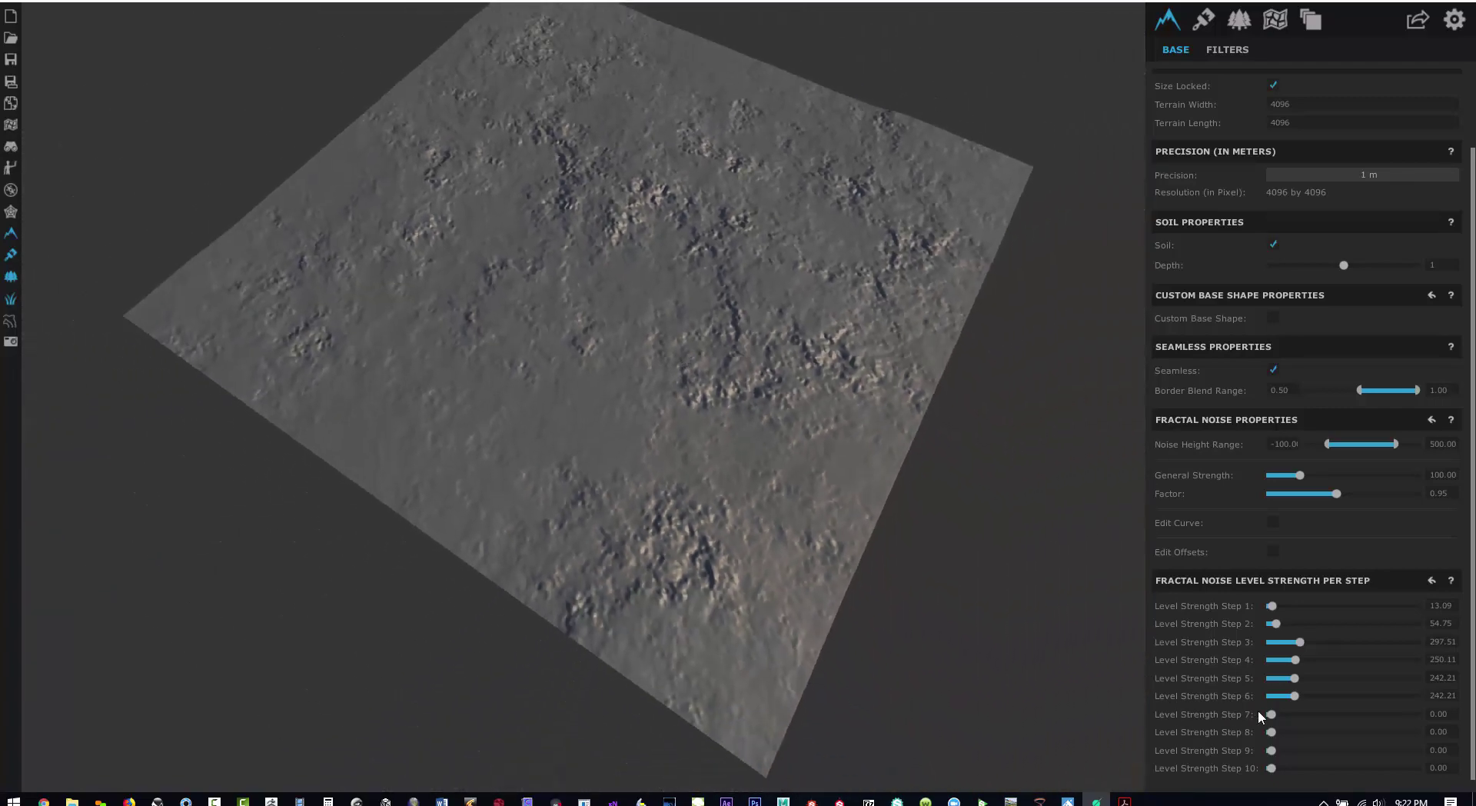
pyautogui.moveTo(1275, 750); pyautogui.dragTo(1427, 766)
pyautogui.scroll(3, 621, 354)
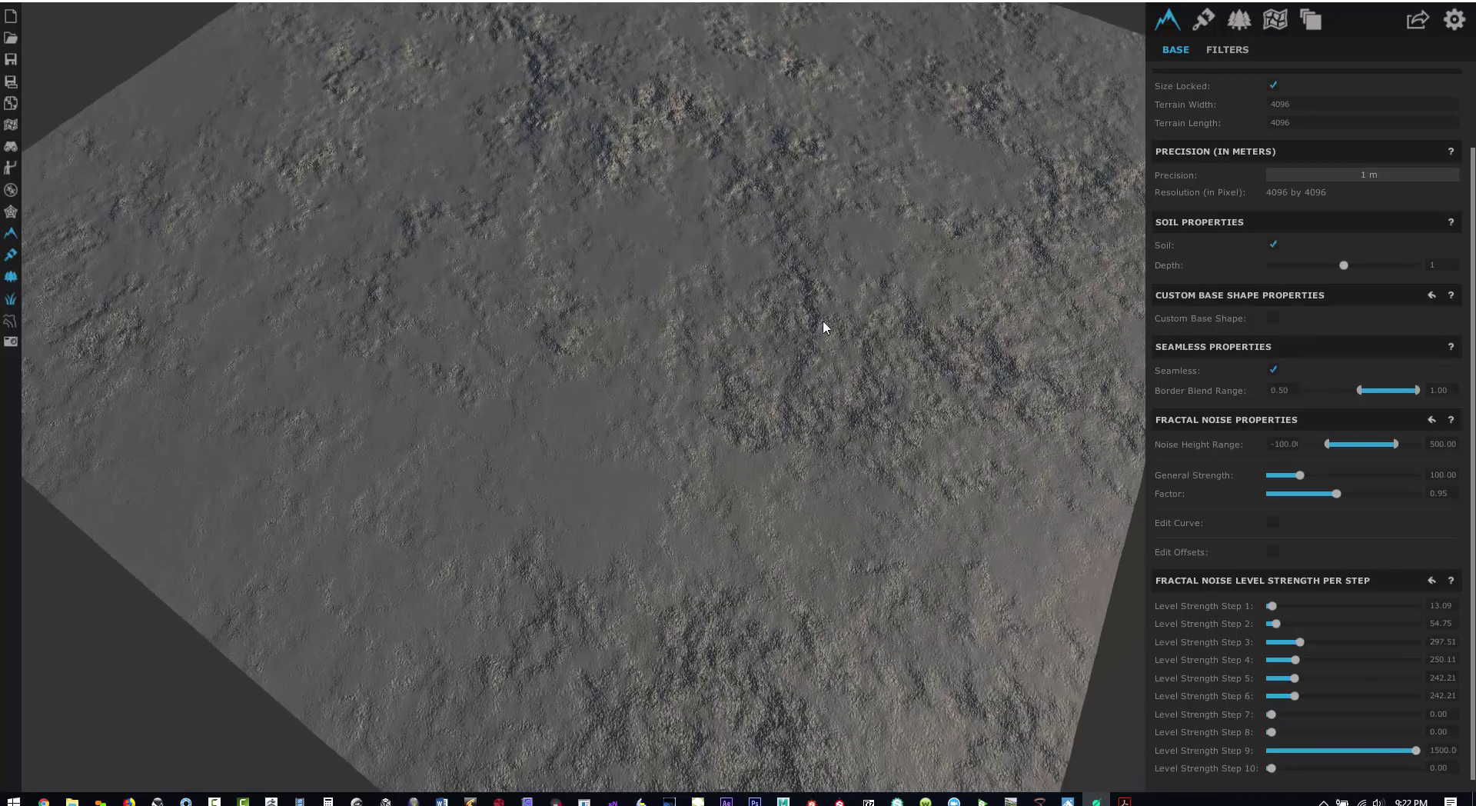
pyautogui.moveTo(1272, 731)
pyautogui.mouseDown()
pyautogui.moveTo(1407, 750)
pyautogui.moveTo(1296, 732)
pyautogui.mouseUp()
pyautogui.moveTo(1271, 714)
pyautogui.mouseDown()
pyautogui.moveTo(1322, 714)
pyautogui.moveTo(1281, 714)
pyautogui.mouseUp()
pyautogui.moveTo(1357, 752); pyautogui.dragTo(1305, 714)
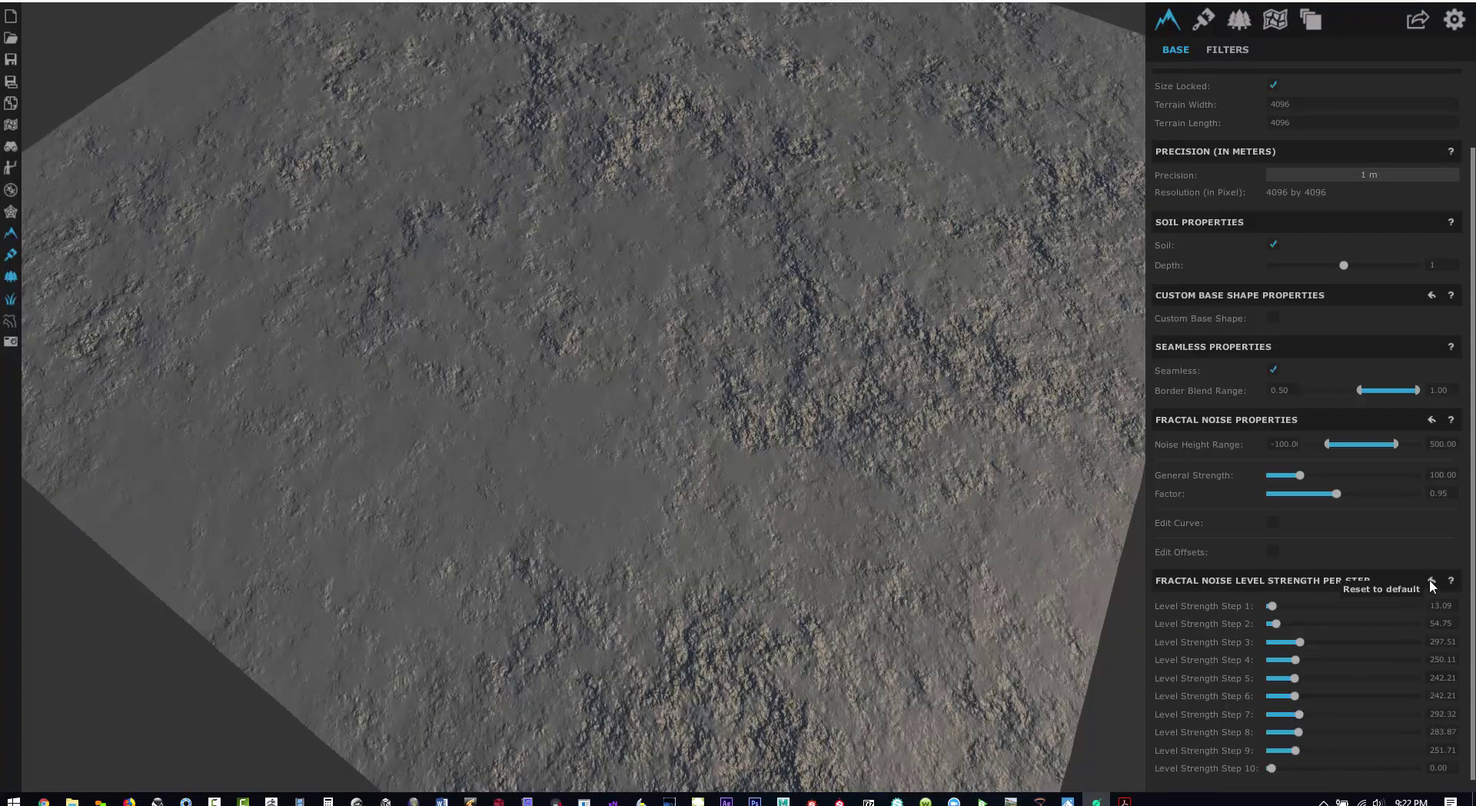
# Reset level strengths per step to defaults (100 for Steps 1–8, 75, 50) and inspect the hills
pyautogui.click(1430, 581)
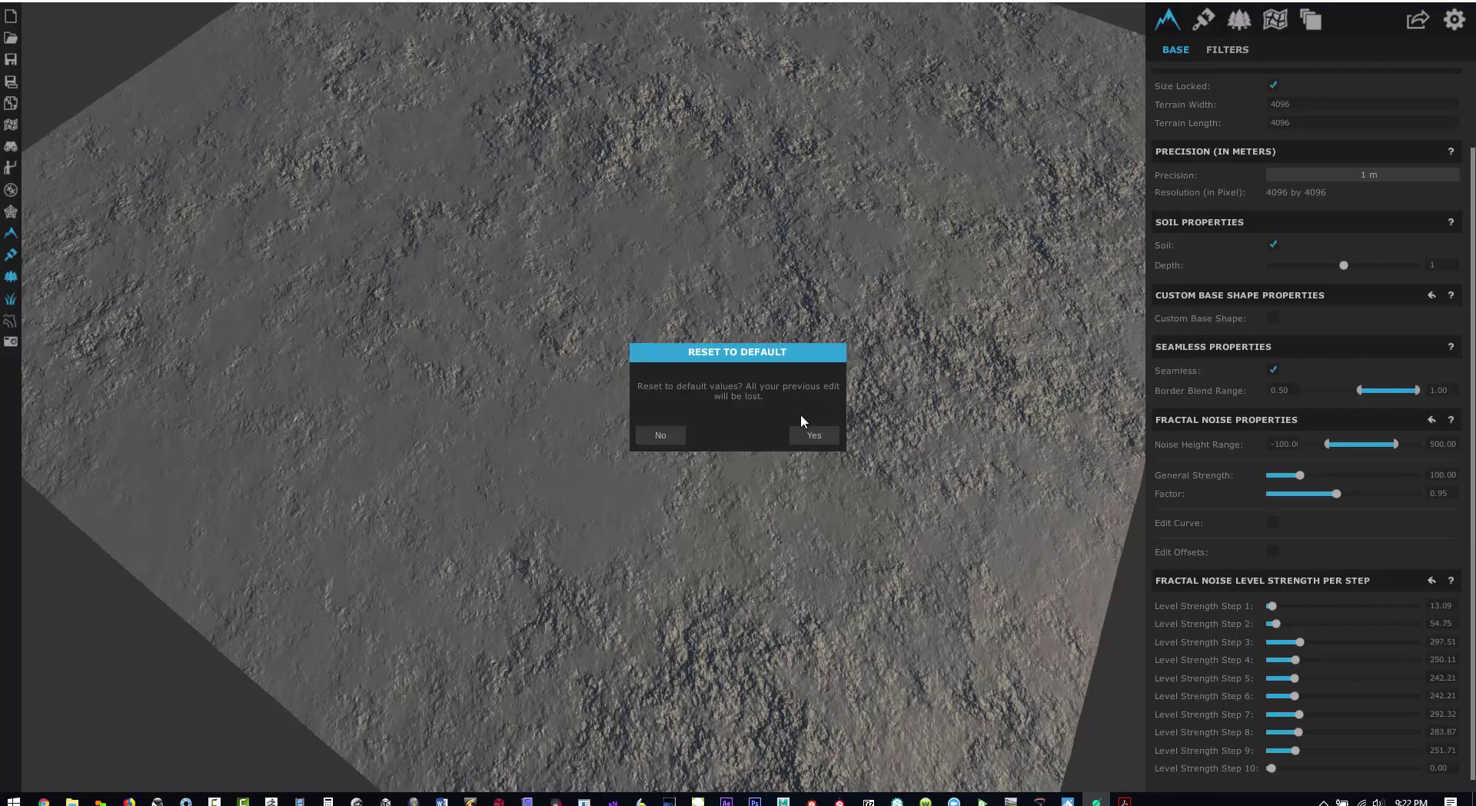
pyautogui.click(811, 435)
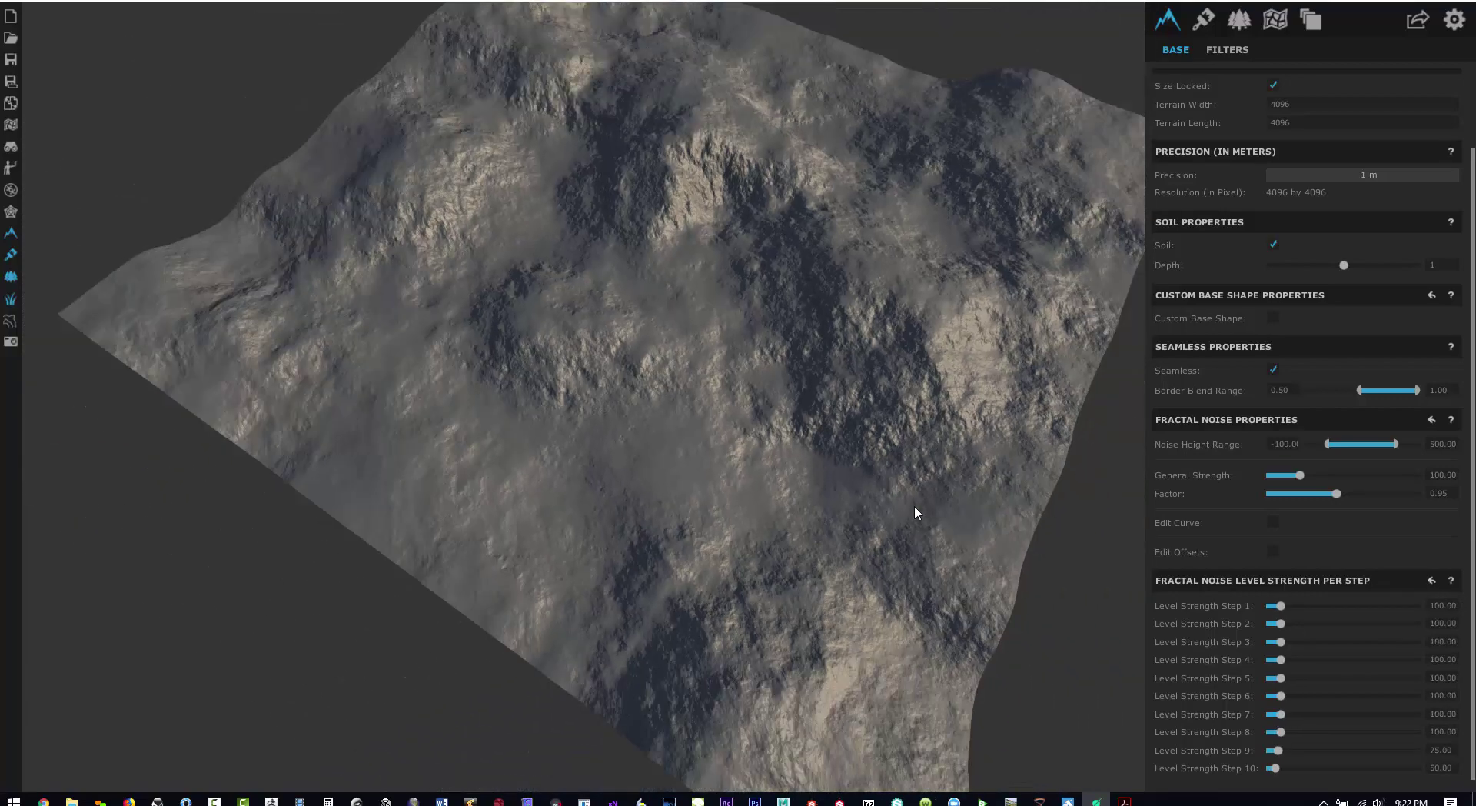
pyautogui.moveTo(915, 511); pyautogui.dragTo(884, 458)
pyautogui.moveTo(778, 505); pyautogui.dragTo(615, 523)
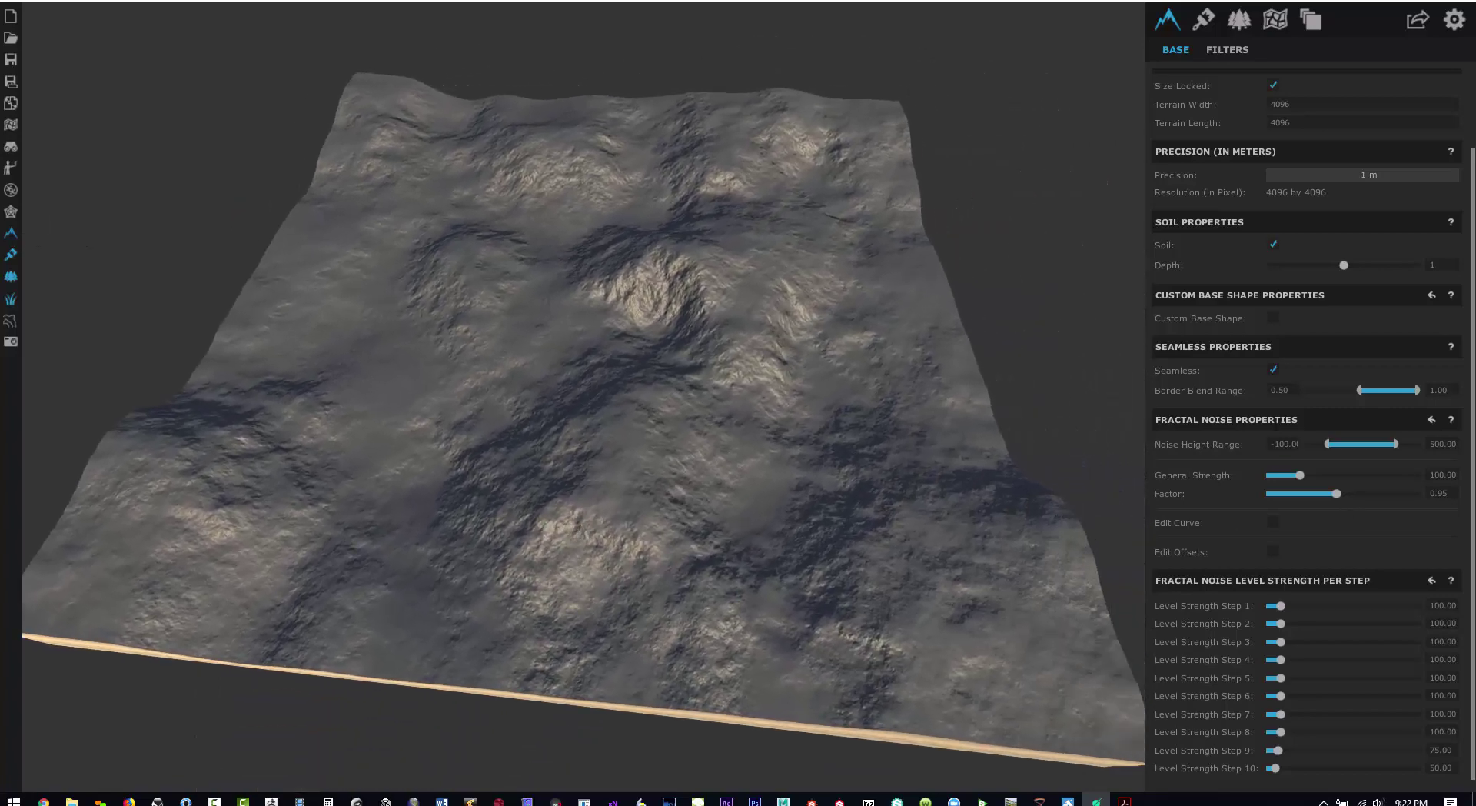
pyautogui.hotkey('alt', 'Tab')
# Create a new filter layer and name it bse
pyautogui.click(1228, 49)
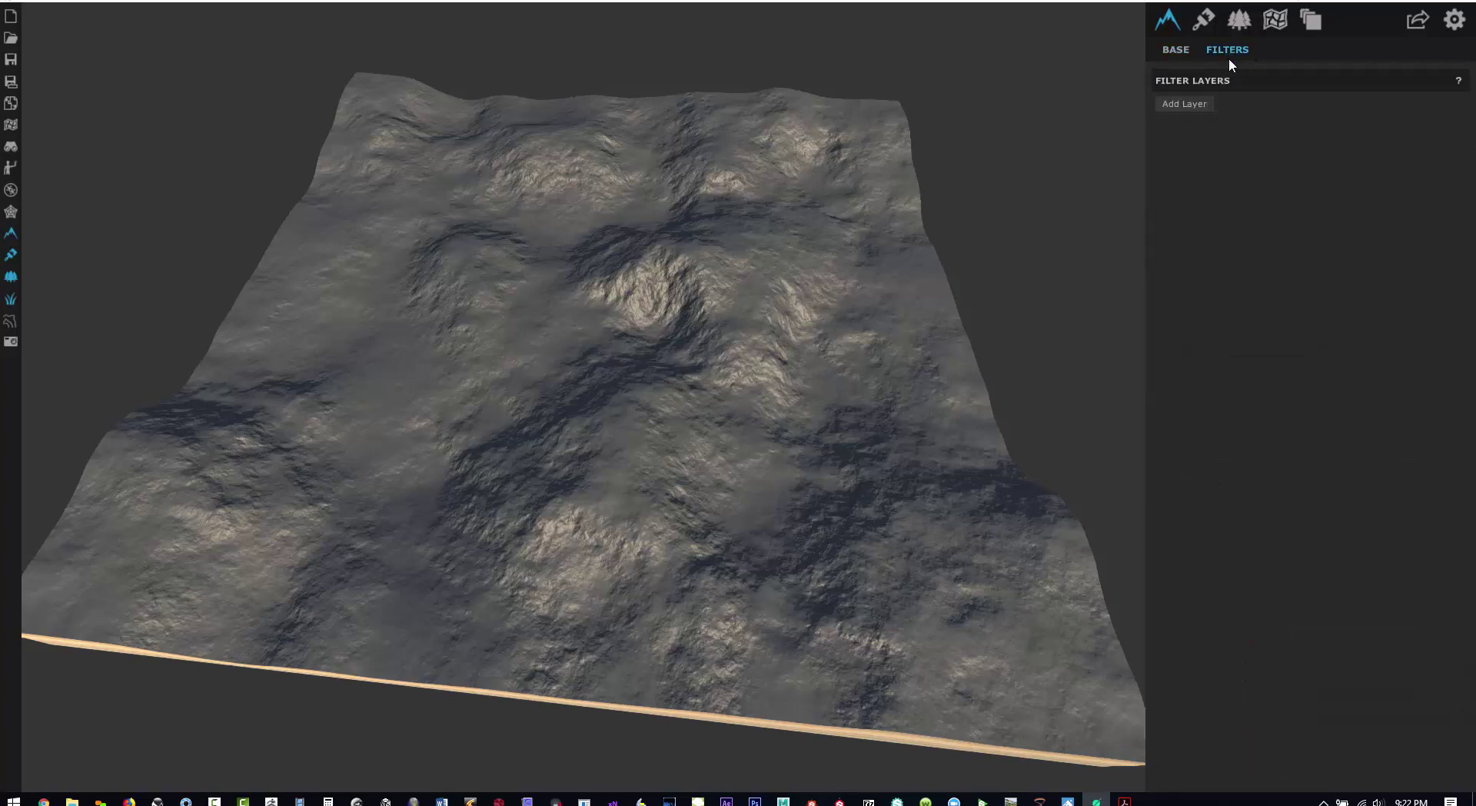
pyautogui.click(1184, 104)
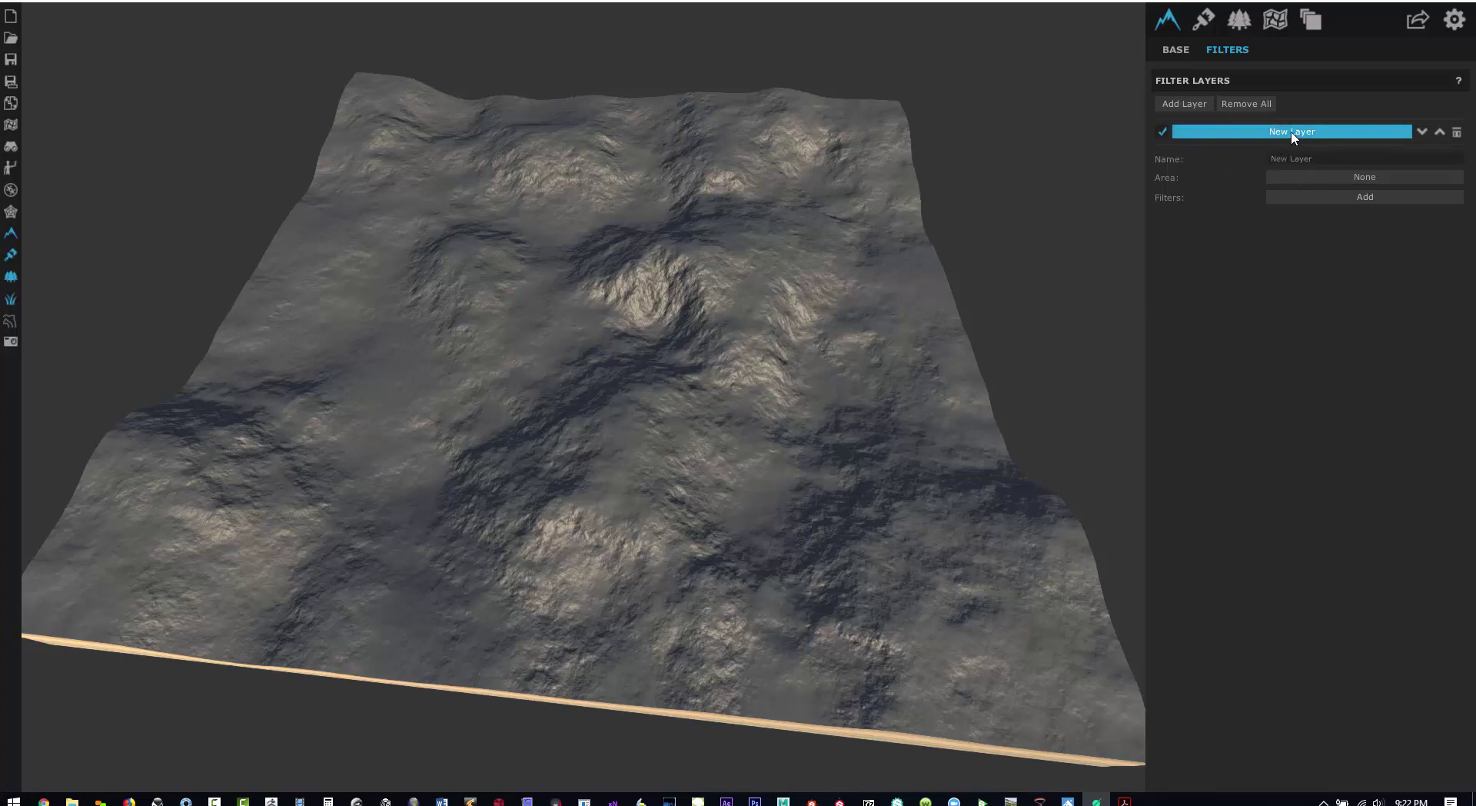
pyautogui.click(1315, 158)
pyautogui.write('bse')
# In the filter catalogue, preview Hills and General filters such as Rocky Hills and Smooth
pyautogui.click(1367, 198)
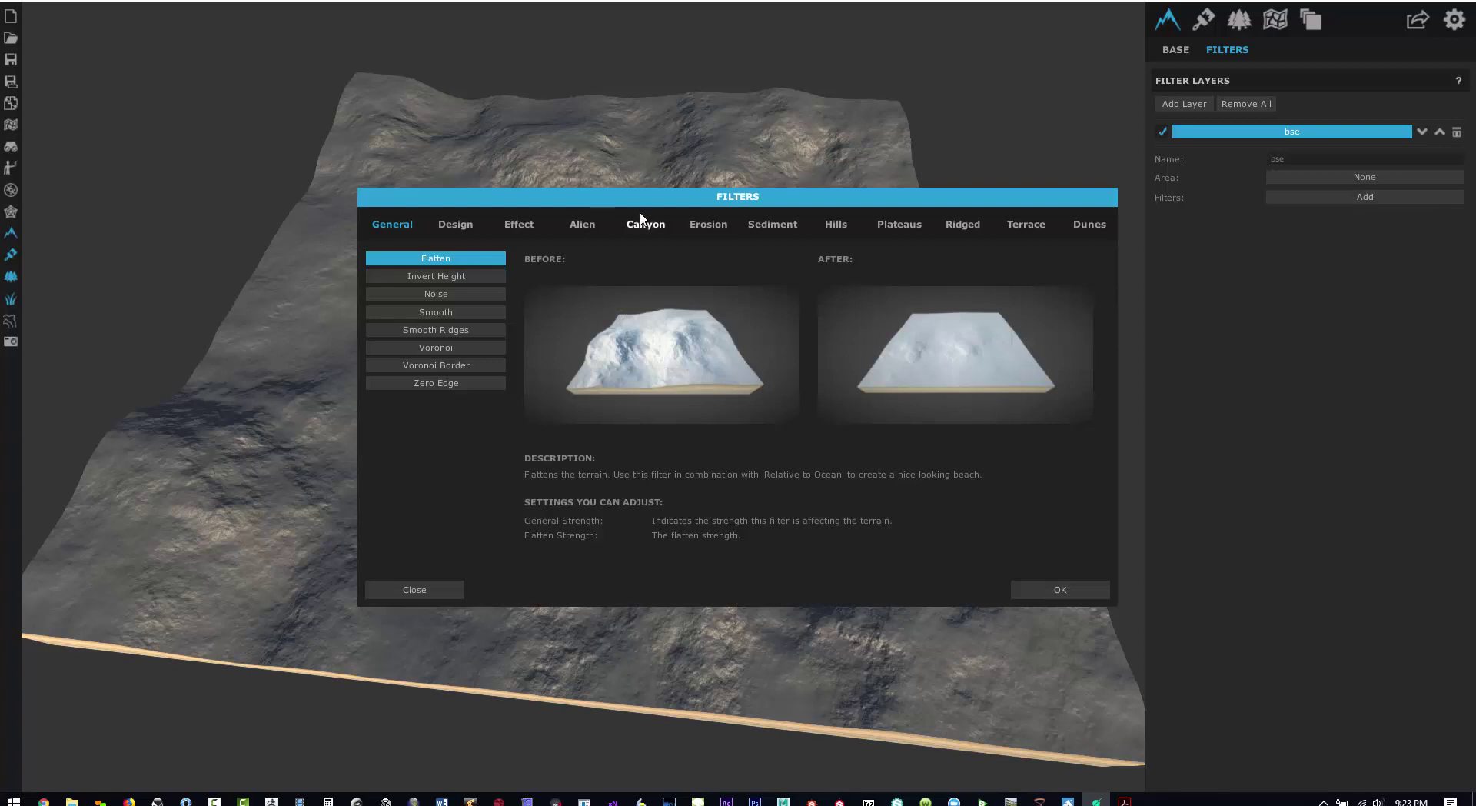
pyautogui.click(835, 224)
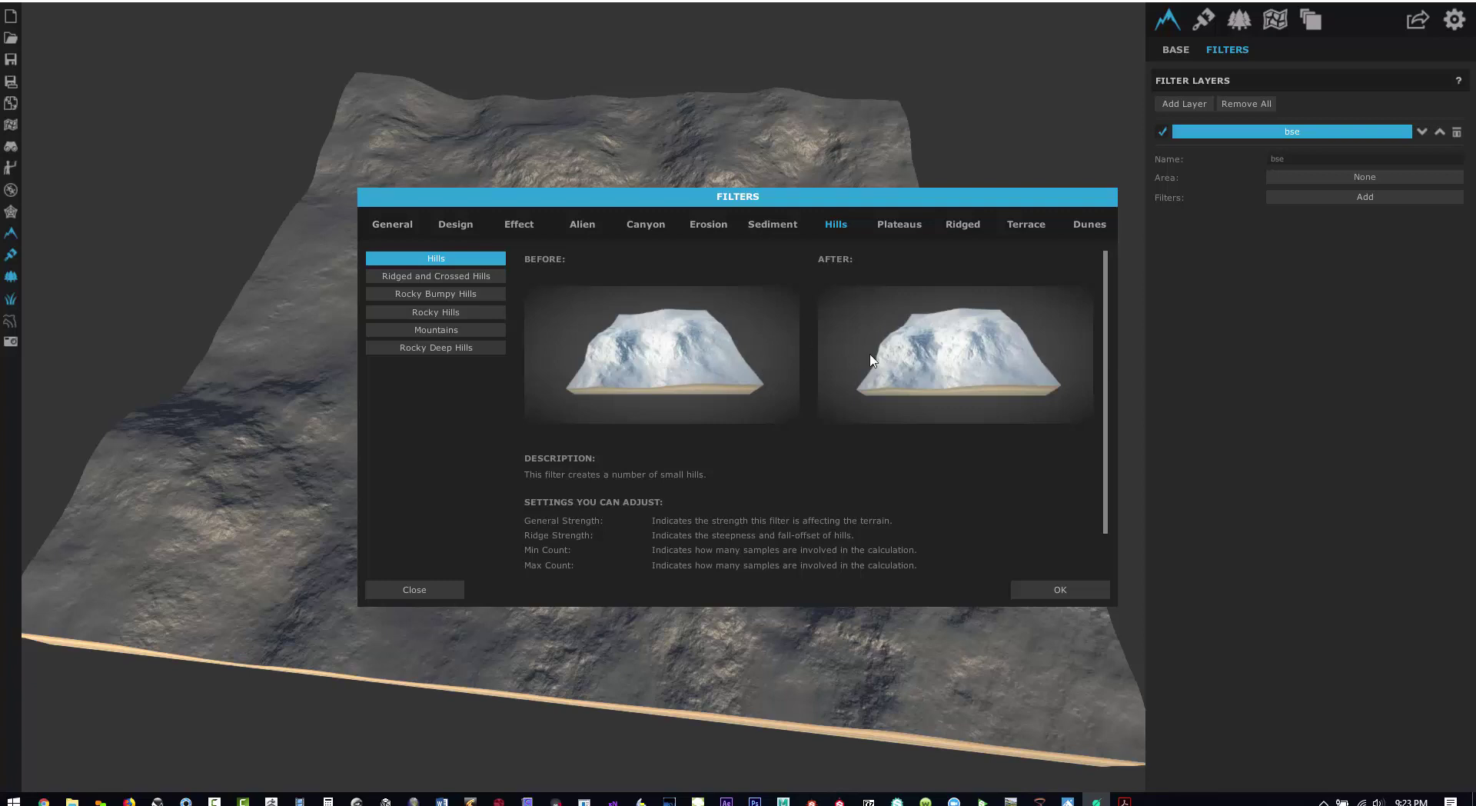
pyautogui.click(436, 275)
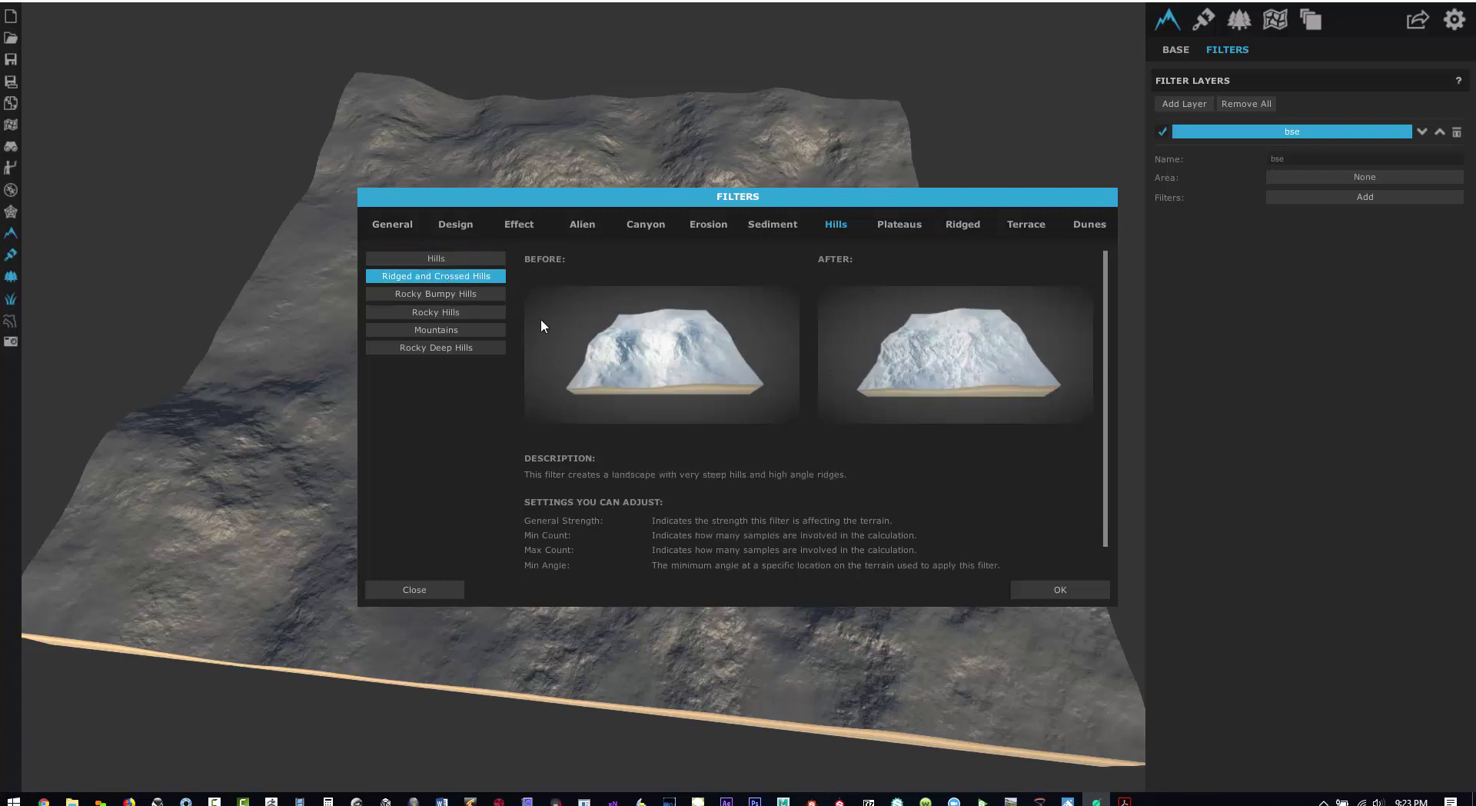
pyautogui.click(462, 295)
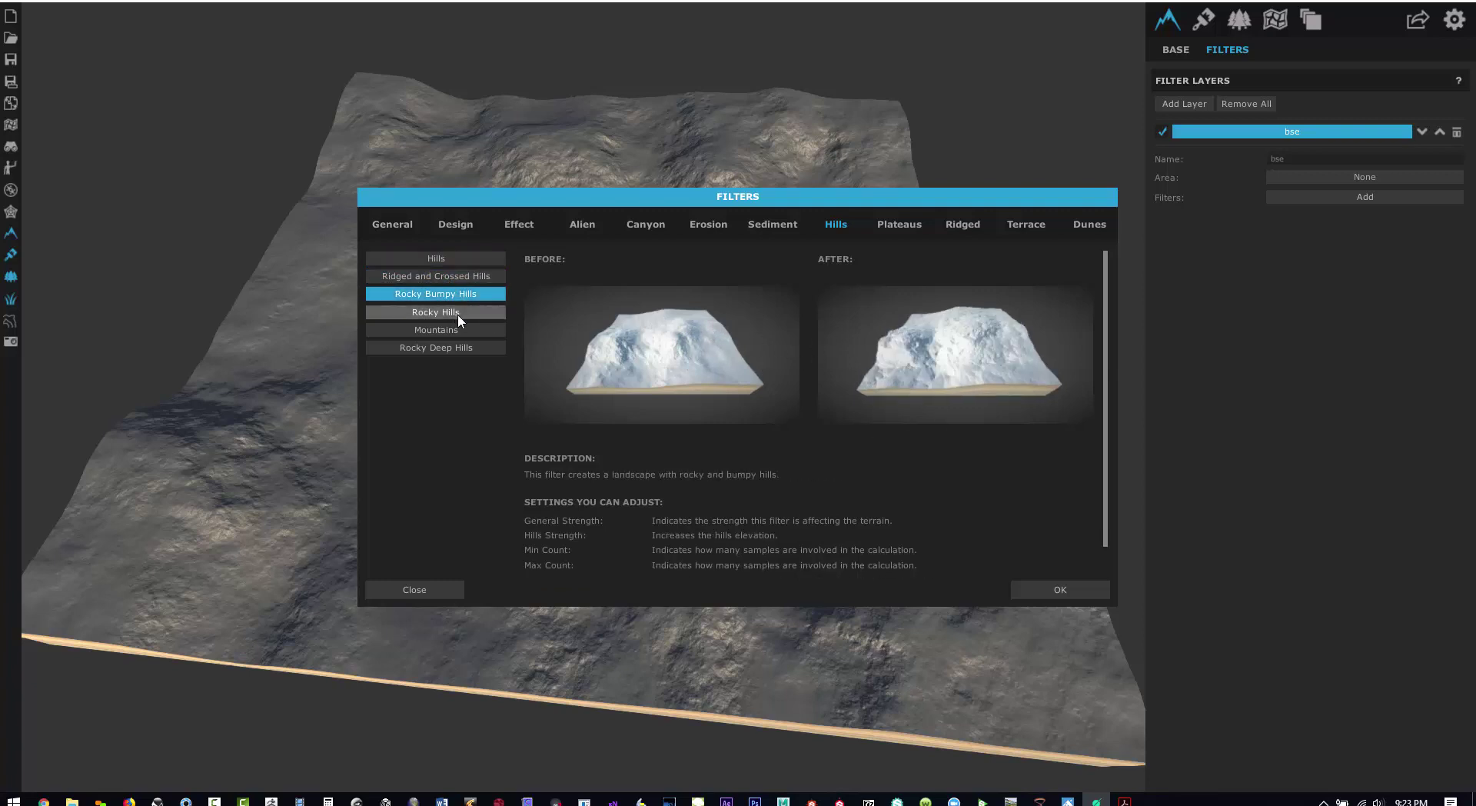
pyautogui.click(459, 314)
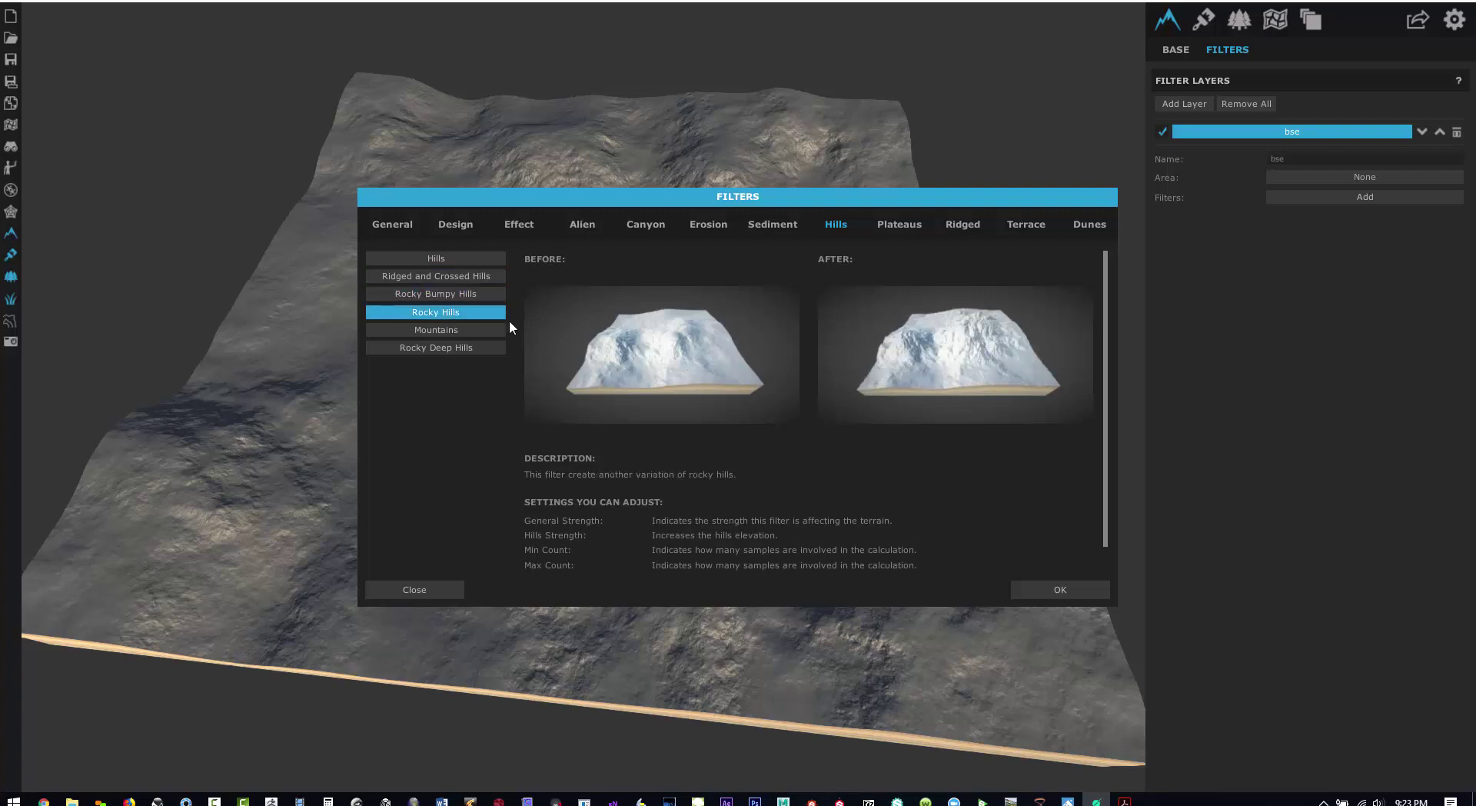
pyautogui.click(393, 224)
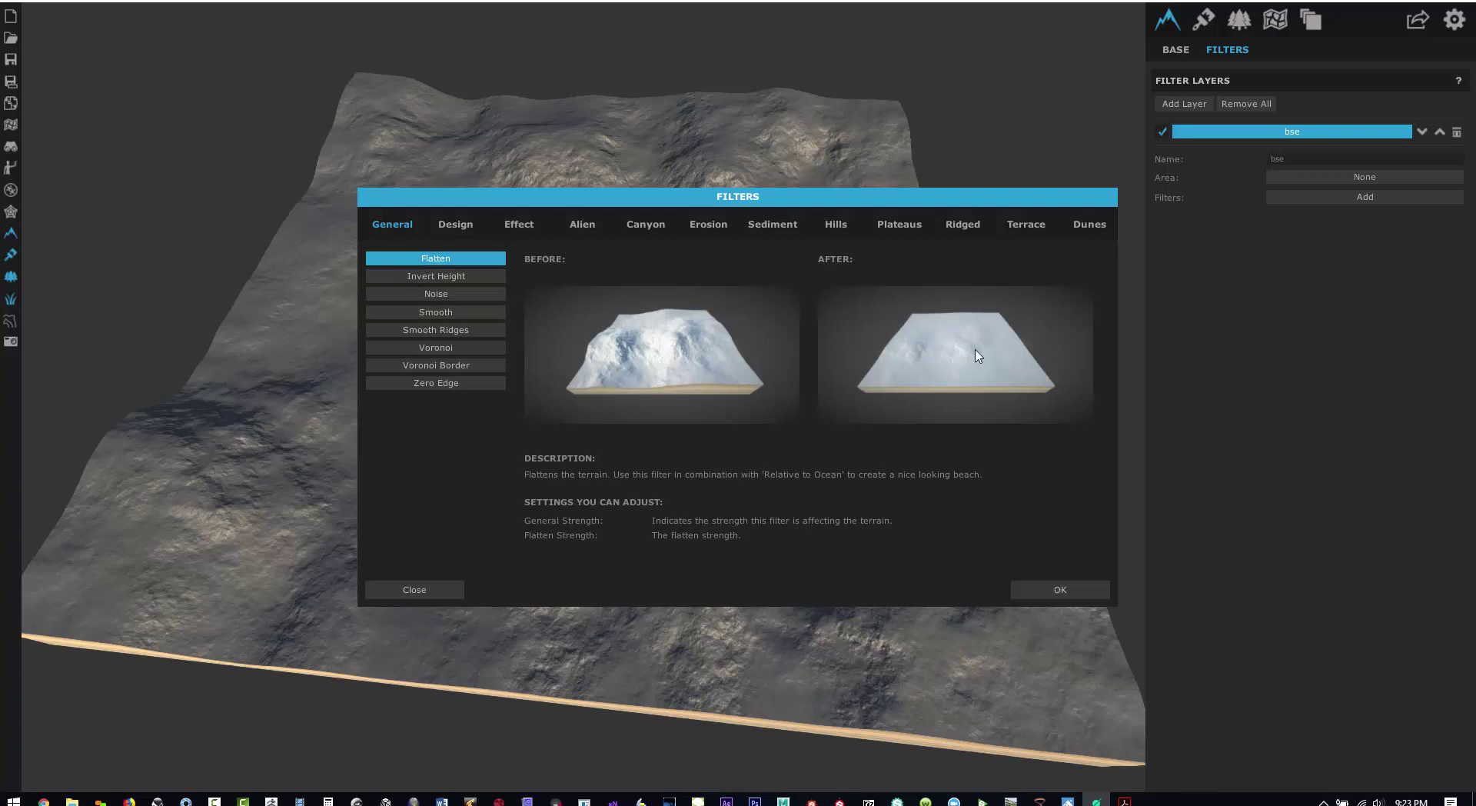
pyautogui.click(428, 289)
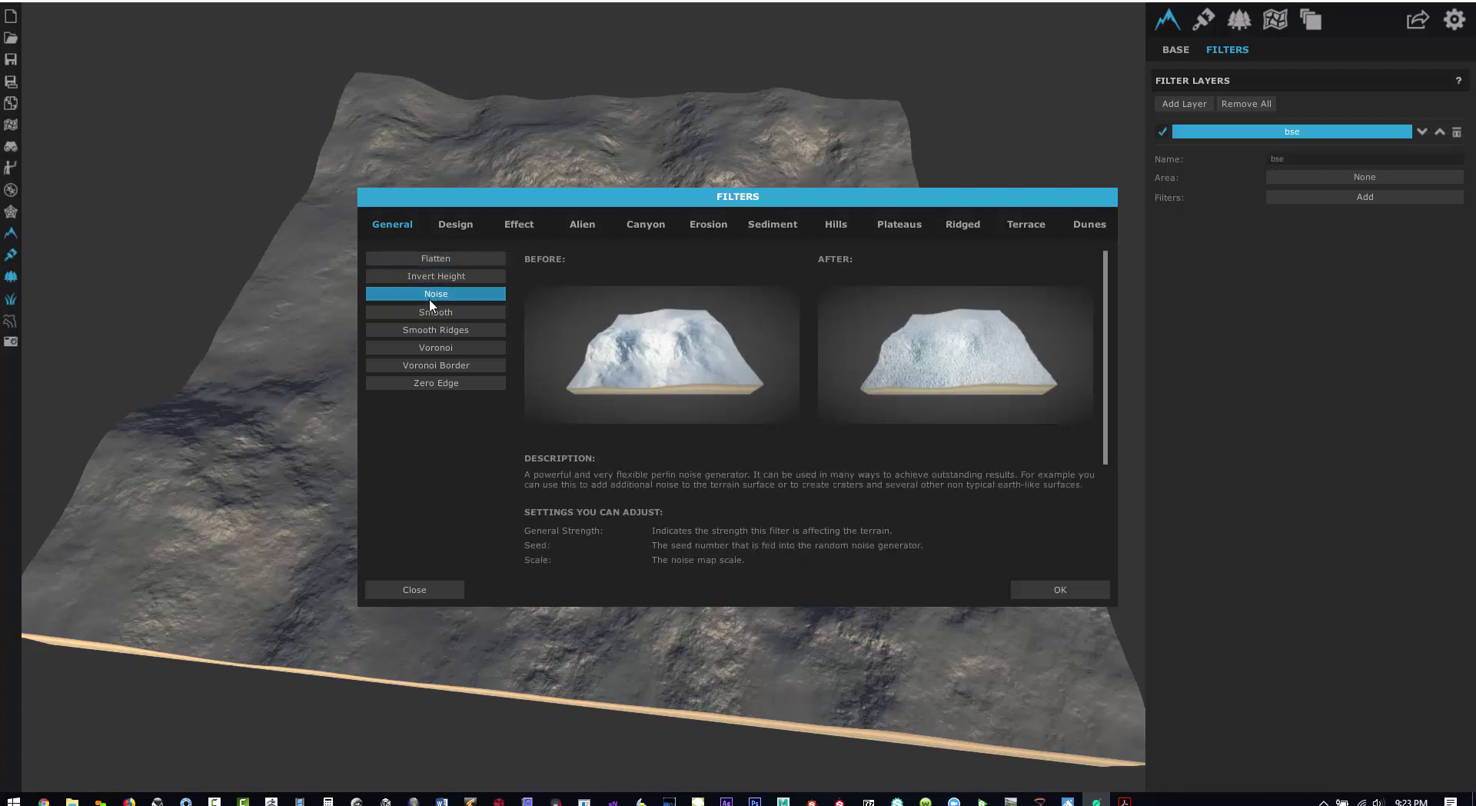
pyautogui.click(432, 312)
pyautogui.click(430, 329)
# Preview Design, Effect, Alien, Canyon and Erosion filters like Distort, Cratered Plates, Erosion Fluvial
pyautogui.click(456, 225)
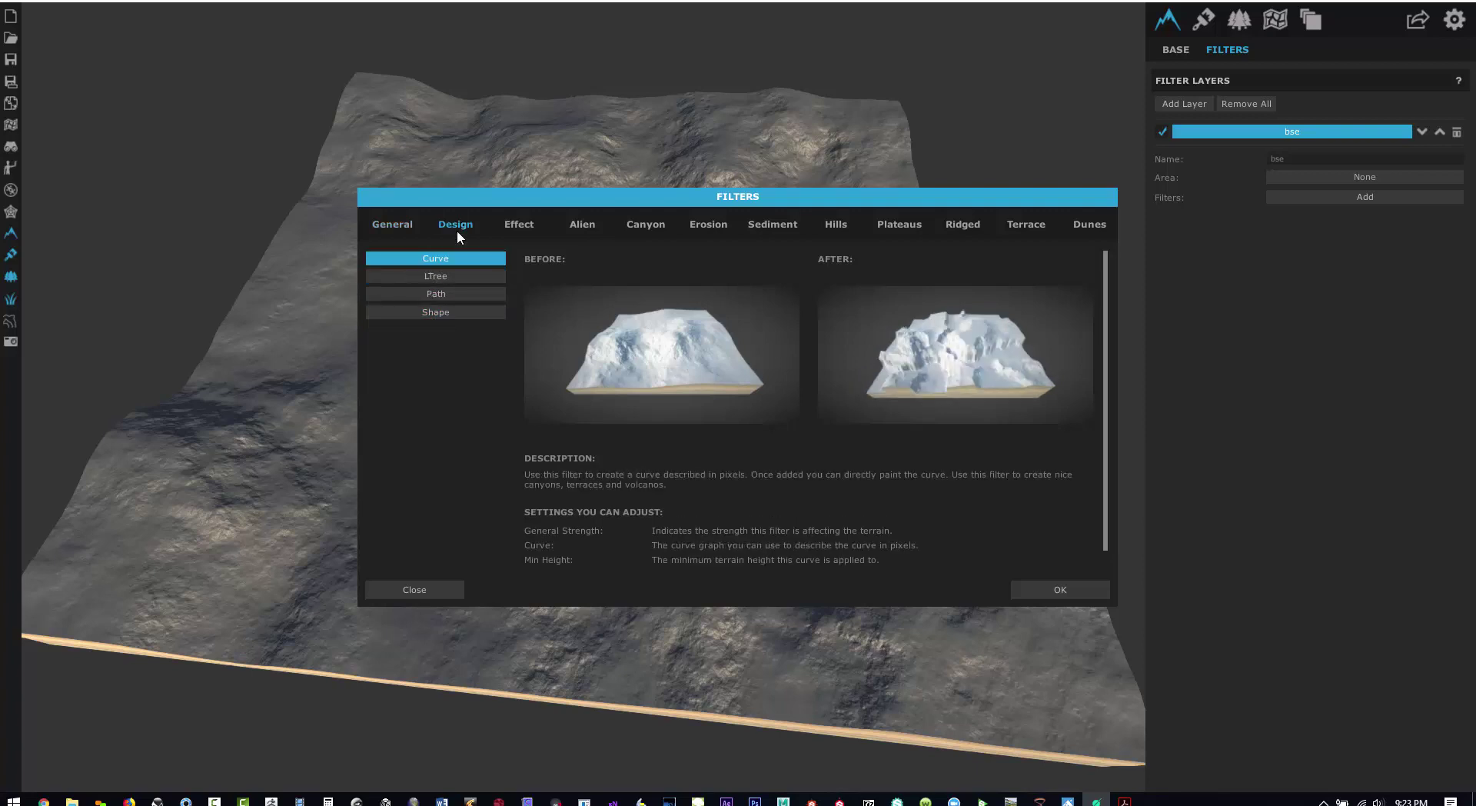
pyautogui.click(510, 225)
pyautogui.click(436, 329)
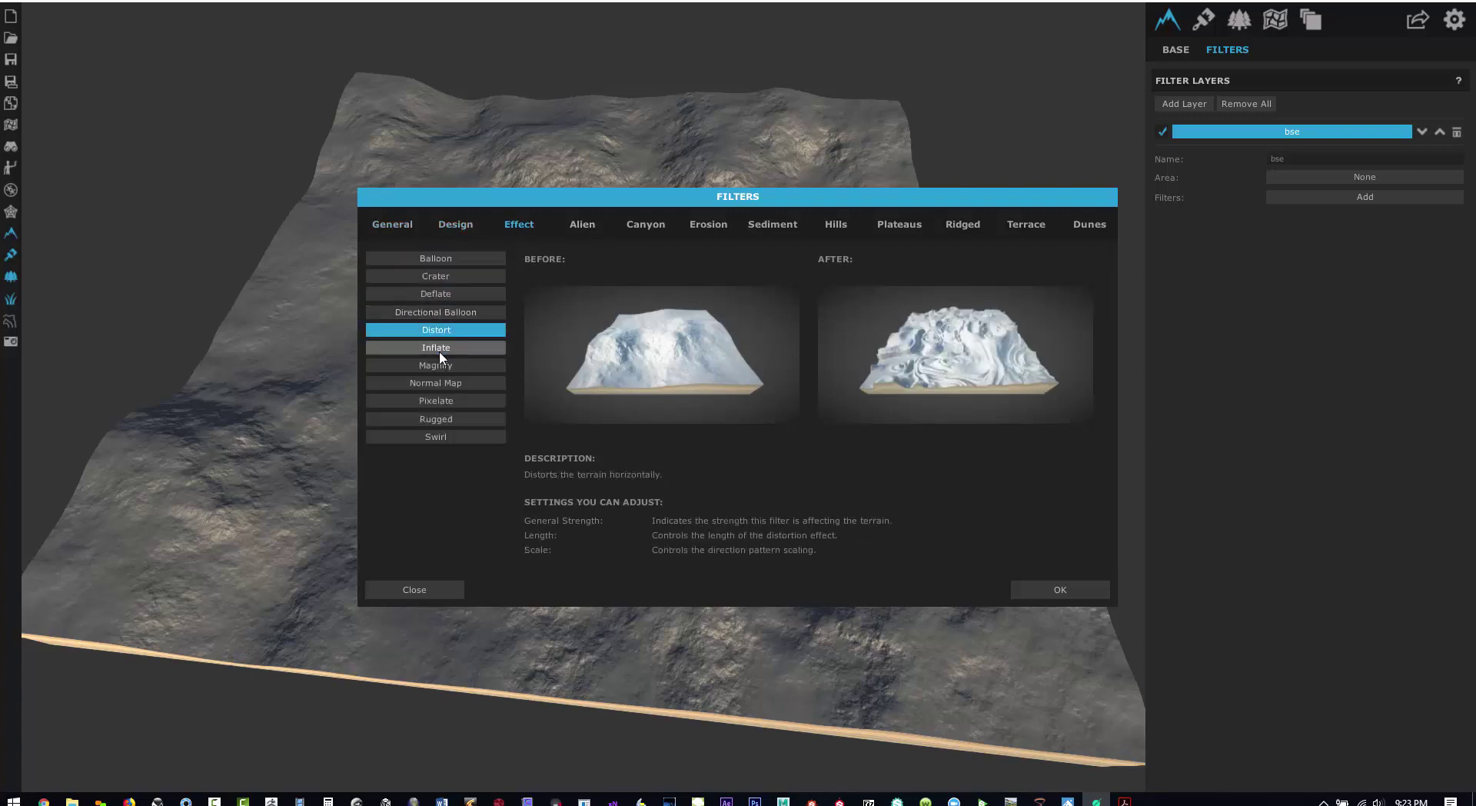
pyautogui.click(439, 350)
pyautogui.click(435, 388)
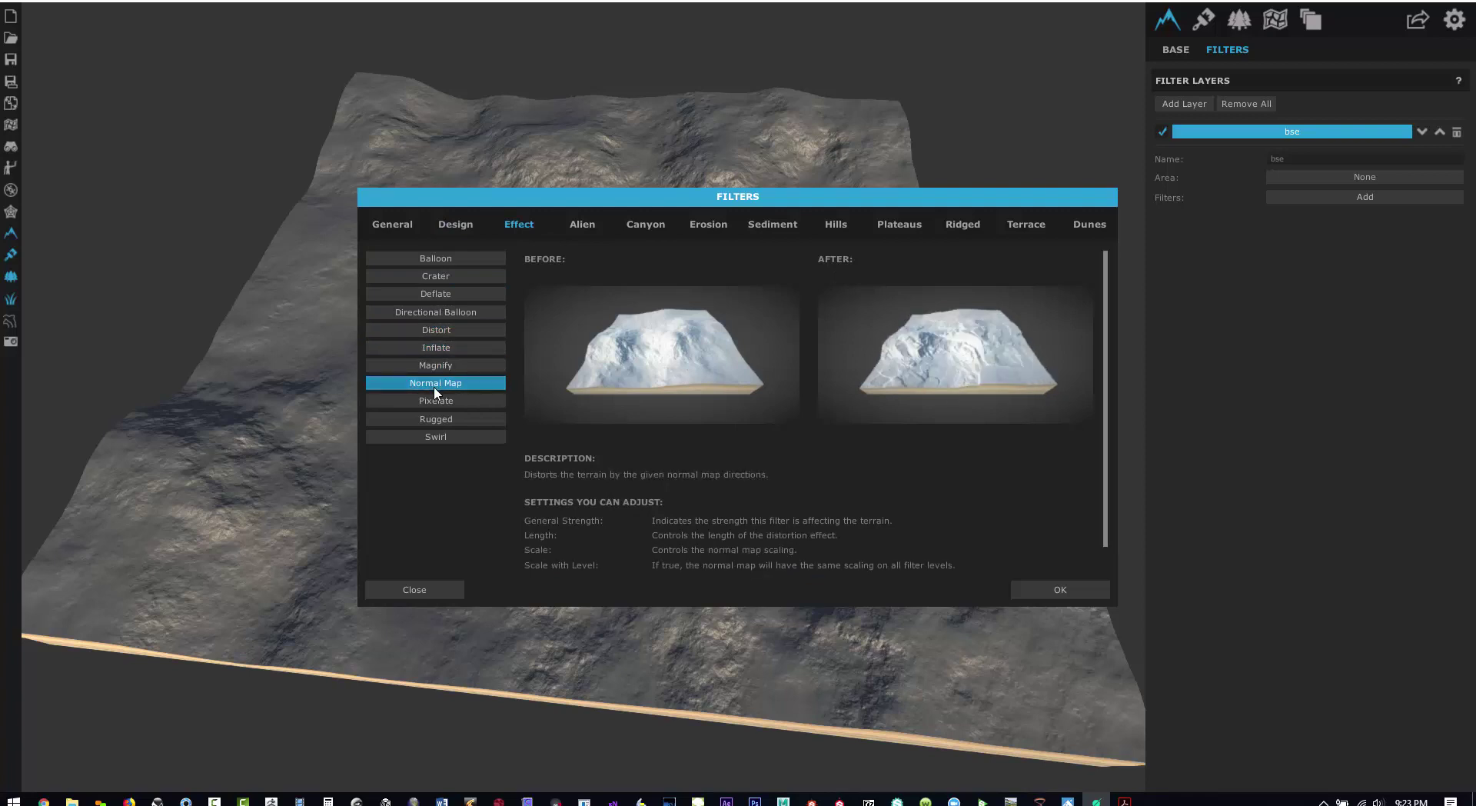
pyautogui.click(435, 419)
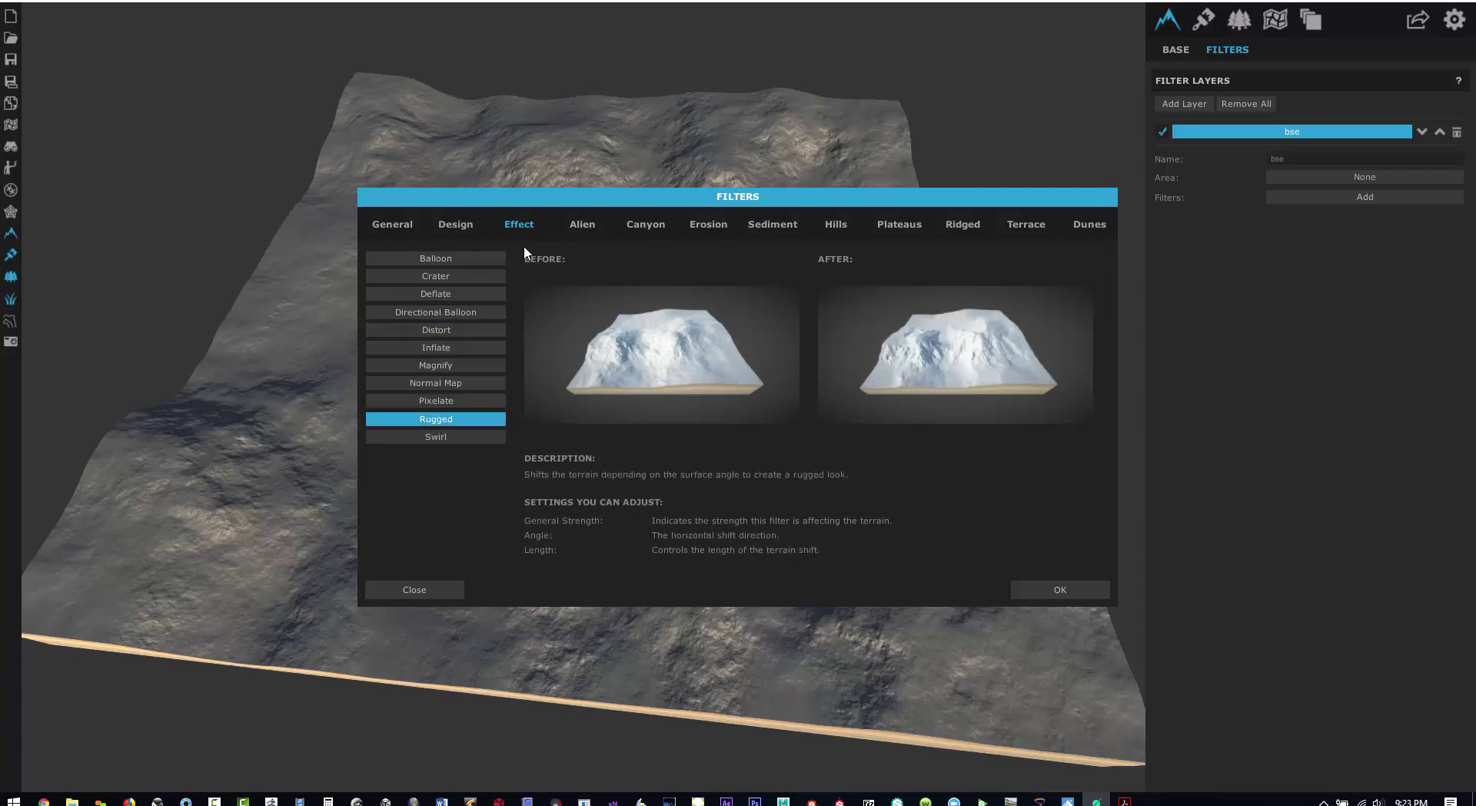
pyautogui.click(582, 223)
pyautogui.click(441, 275)
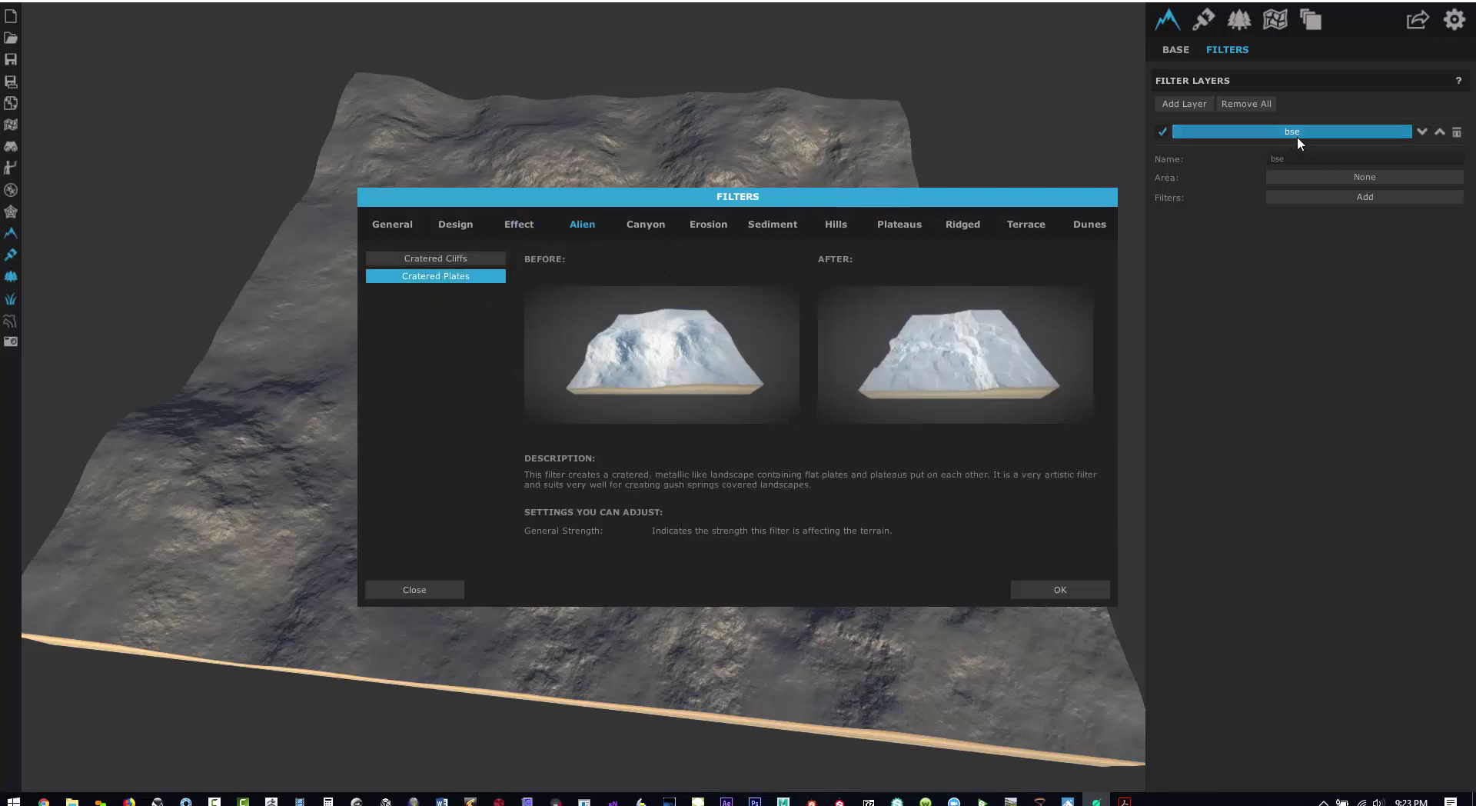
pyautogui.click(642, 223)
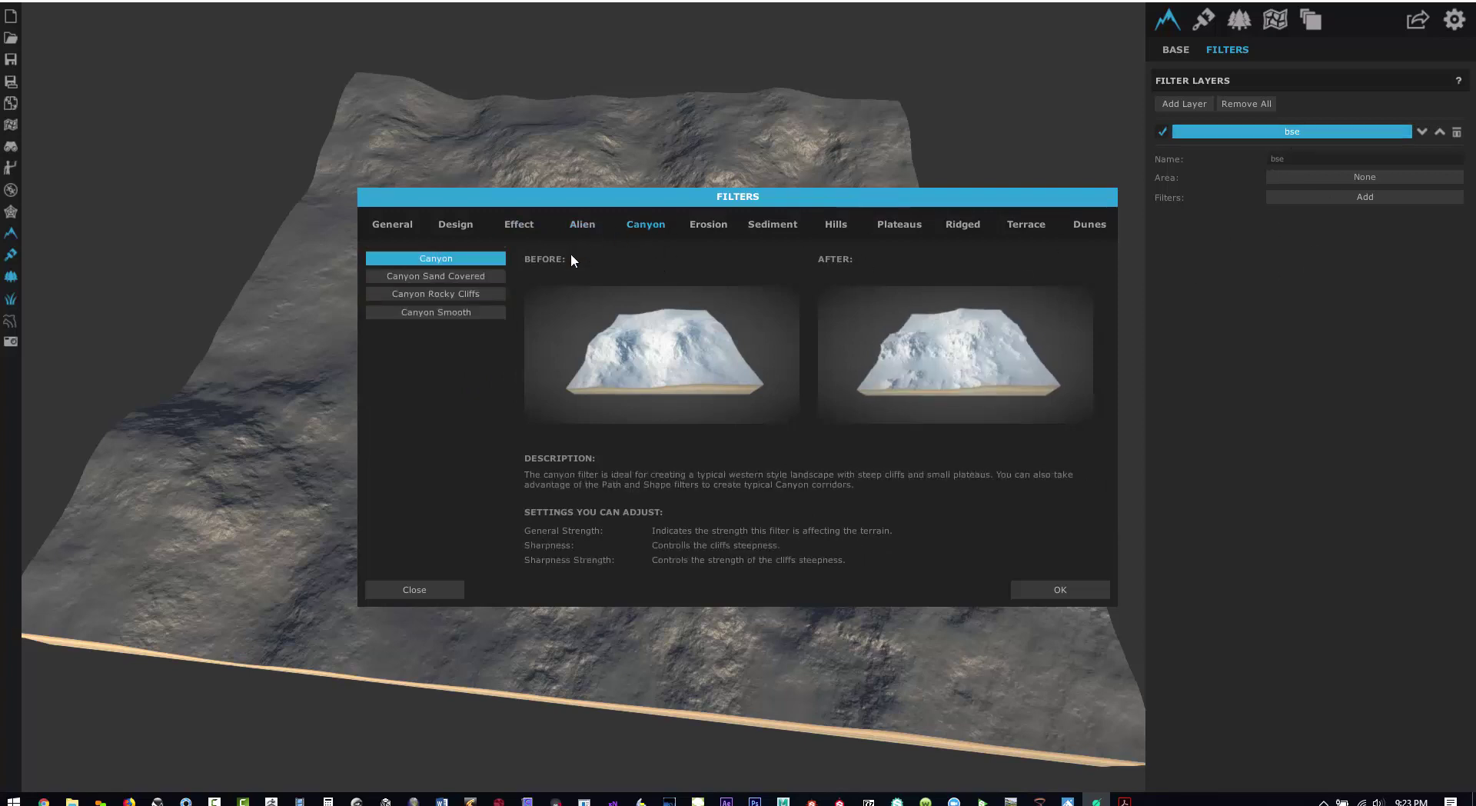
pyautogui.click(436, 279)
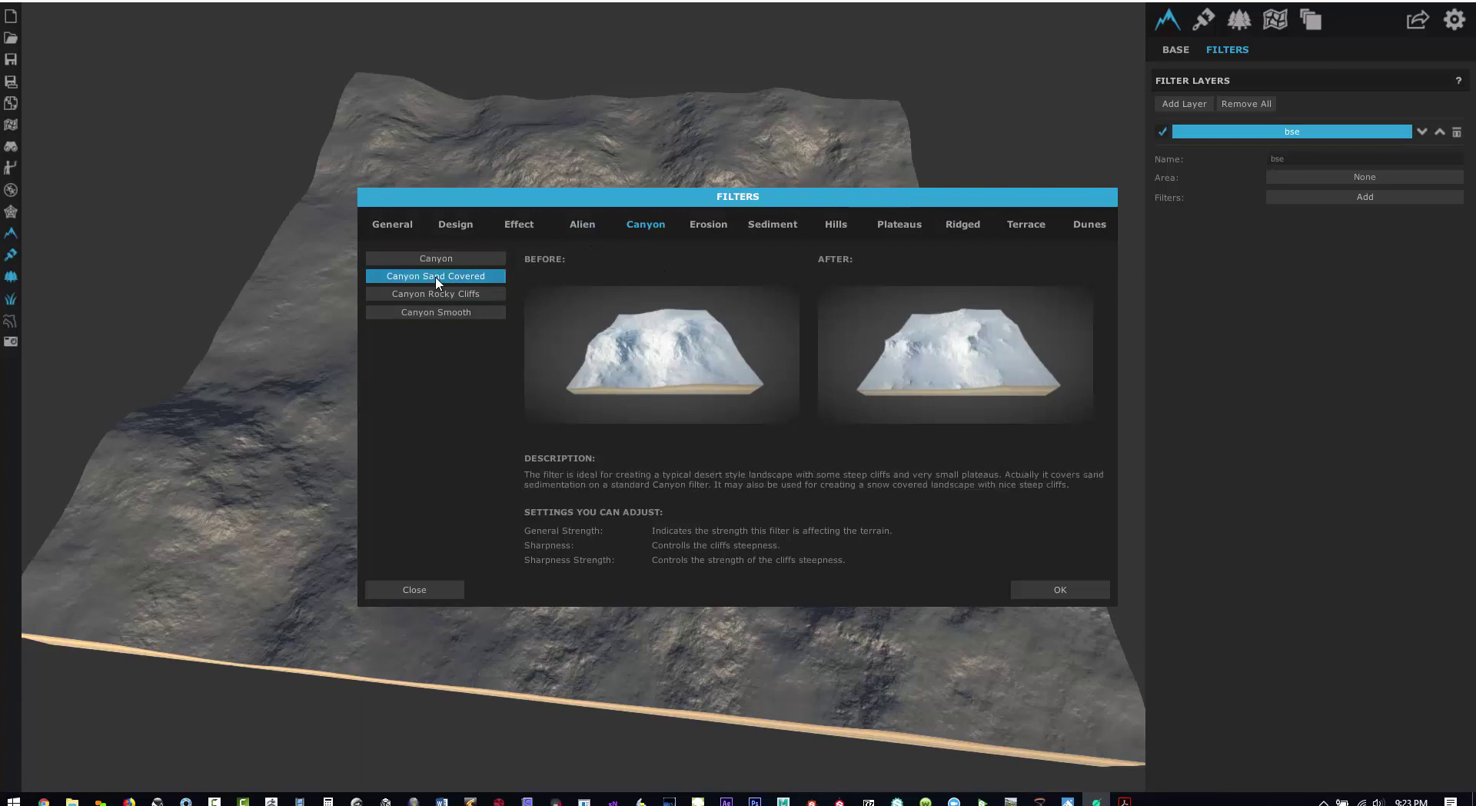
pyautogui.click(705, 224)
pyautogui.click(464, 275)
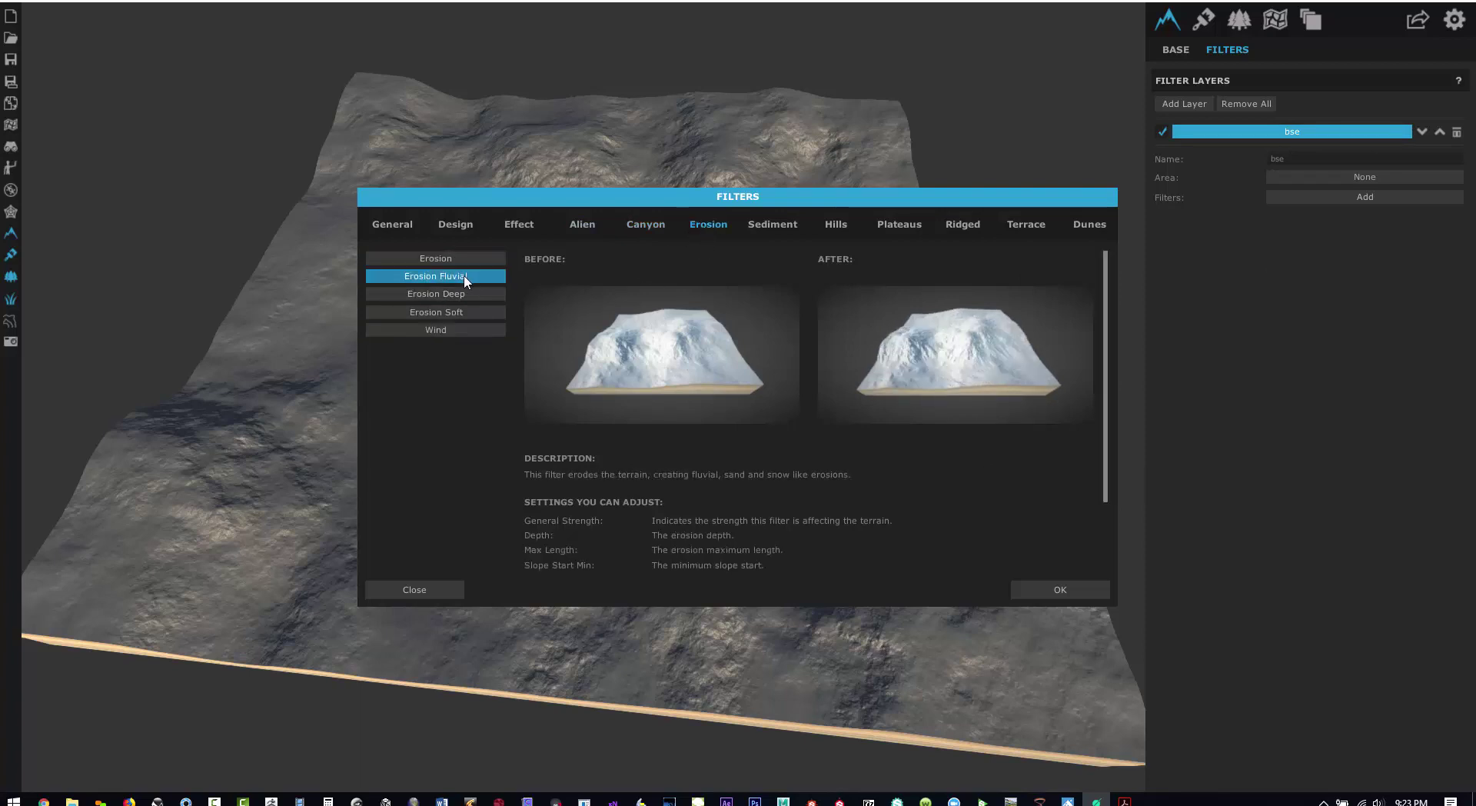
pyautogui.click(450, 294)
pyautogui.click(452, 312)
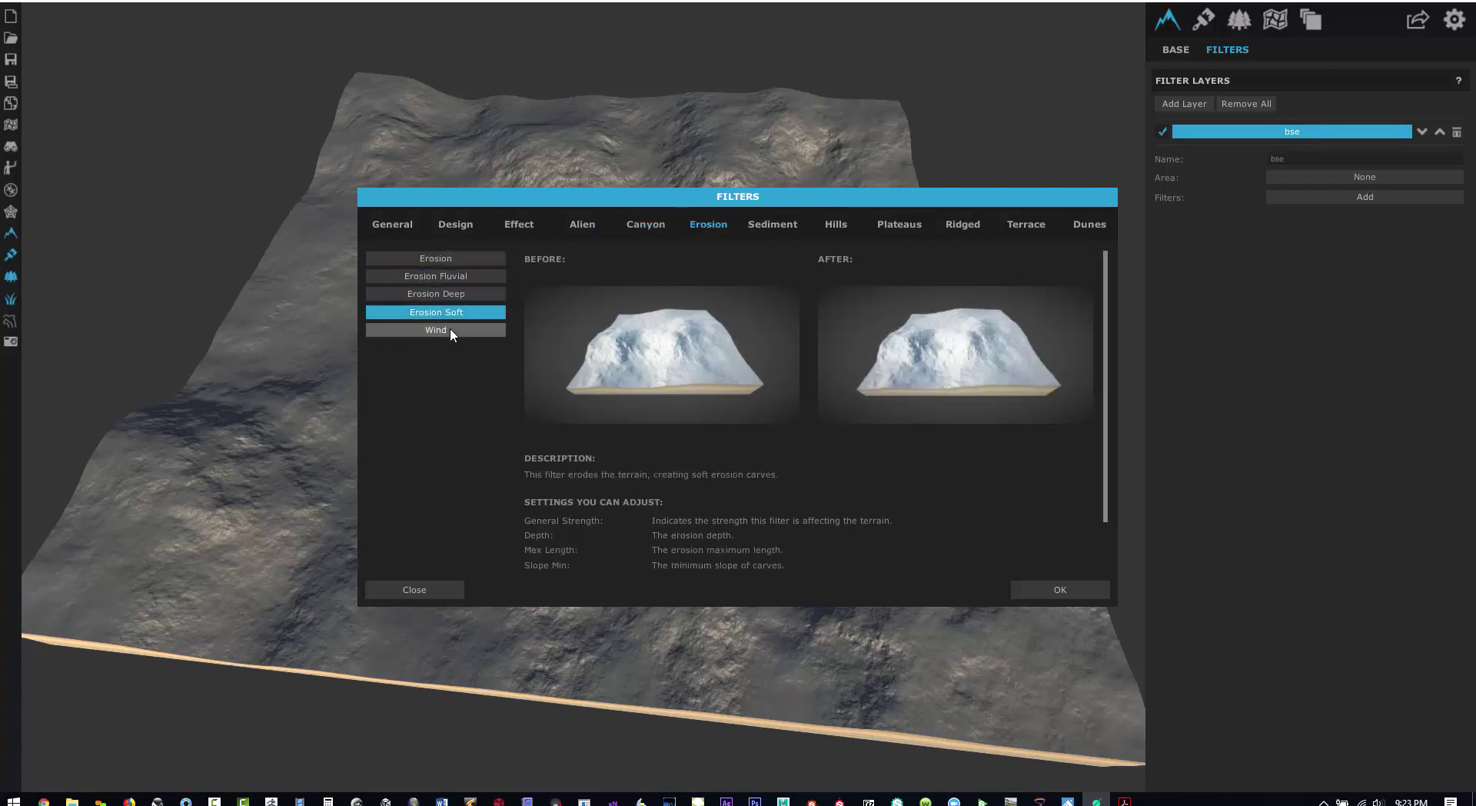
pyautogui.click(449, 329)
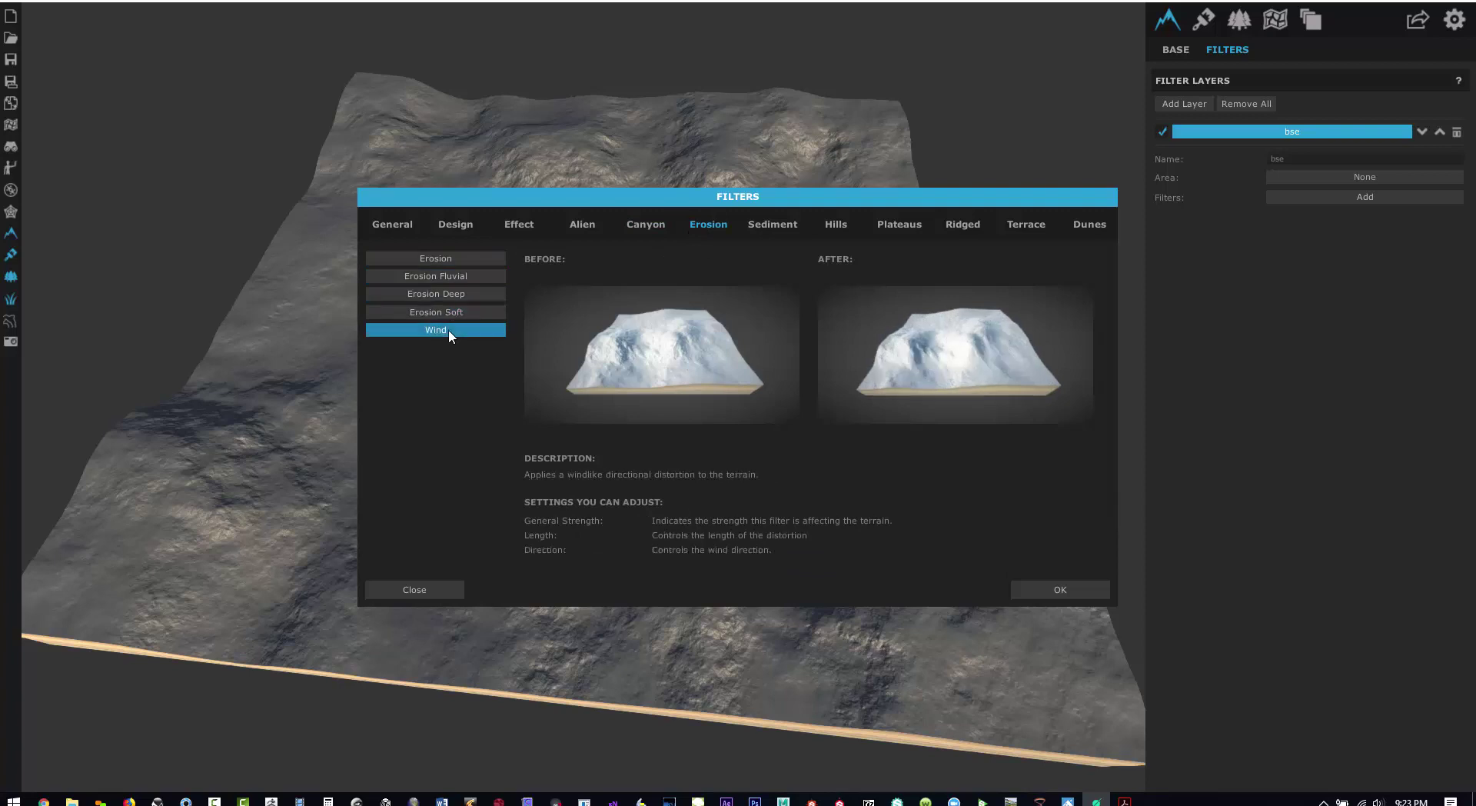
# Add the Terrace Smooth filter from the Terrace category to the bse layer
pyautogui.click(766, 224)
pyautogui.click(842, 224)
pyautogui.click(901, 224)
pyautogui.click(962, 223)
pyautogui.click(1017, 225)
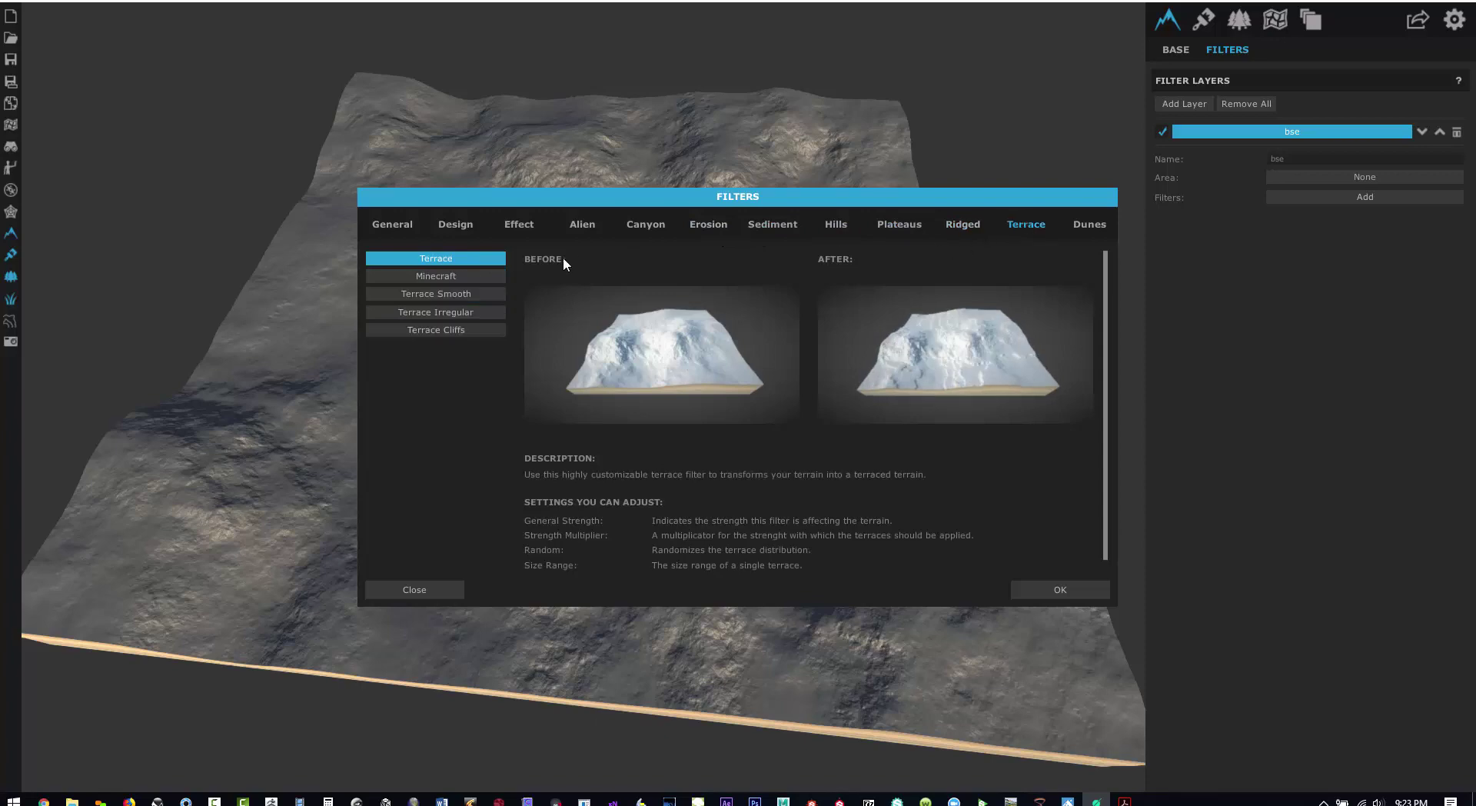
pyautogui.click(436, 275)
pyautogui.click(426, 293)
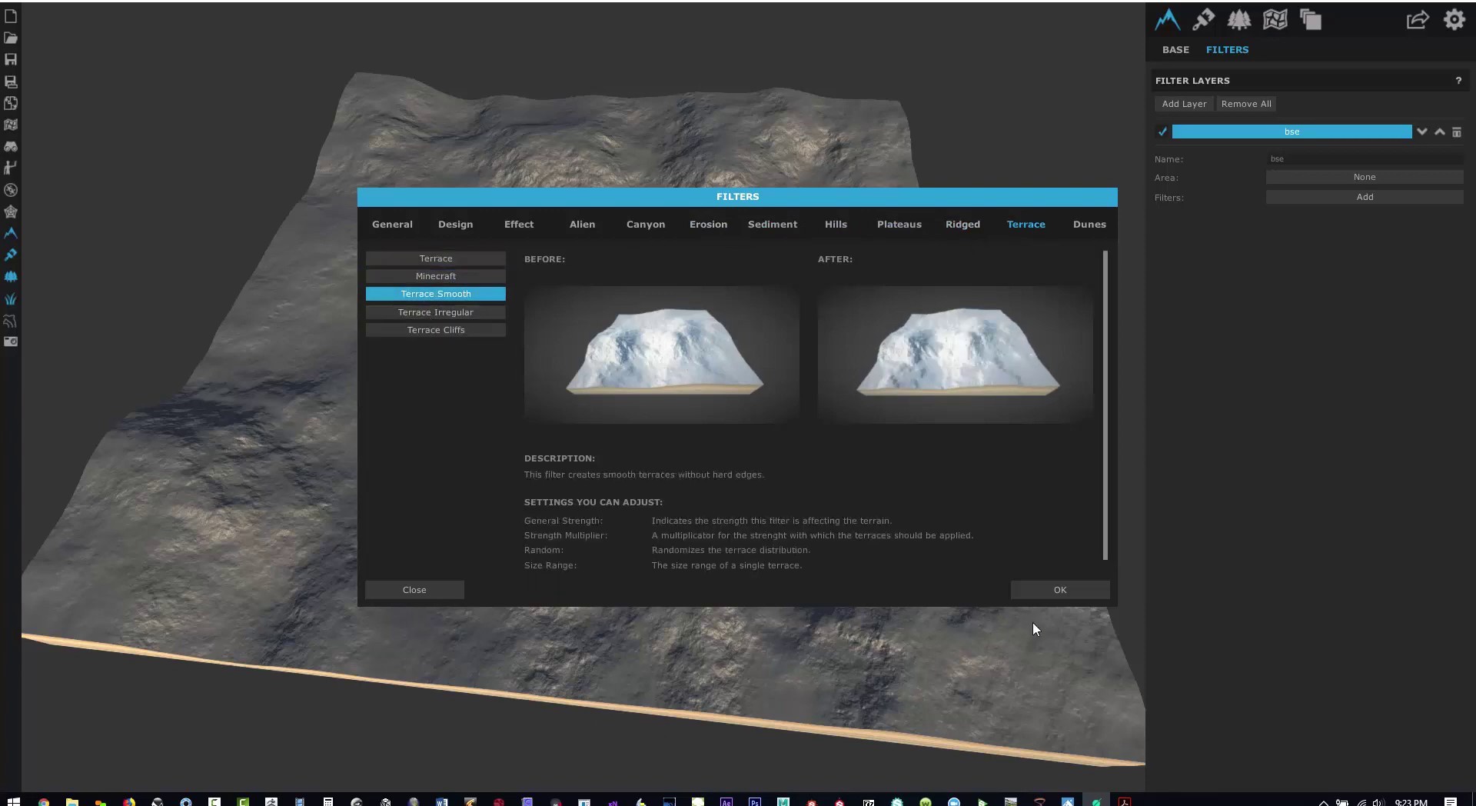
pyautogui.click(1041, 590)
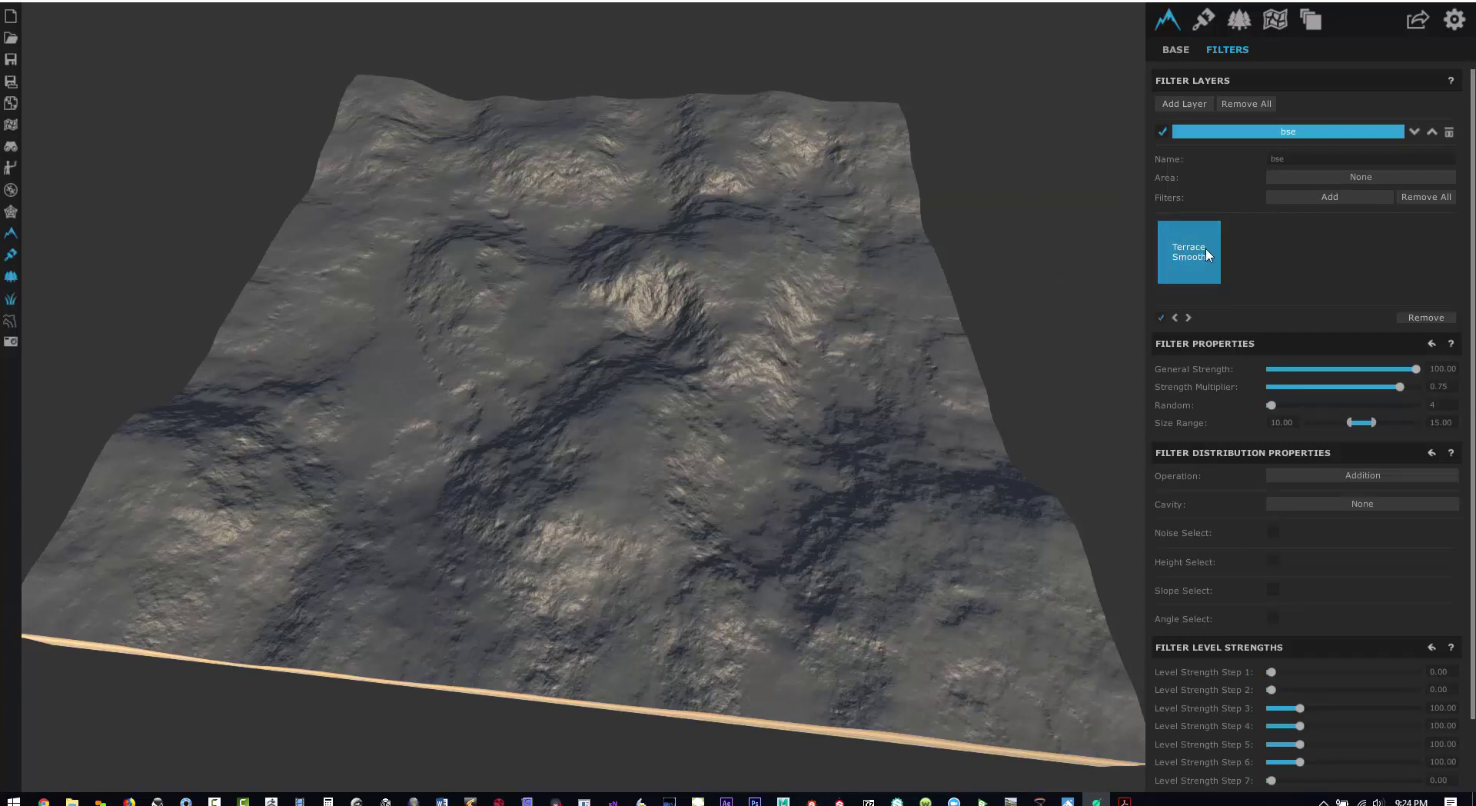
# Compare terrain with Terrace Smooth toggled off and on, then drop and restore General Strength to 100
pyautogui.click(1162, 317)
pyautogui.click(1163, 318)
pyautogui.click(1163, 317)
pyautogui.click(1163, 317)
pyautogui.click(1163, 318)
pyautogui.click(1163, 317)
pyautogui.click(1164, 318)
pyautogui.click(1163, 318)
pyautogui.click(1163, 317)
pyautogui.click(1163, 318)
pyautogui.click(1295, 369)
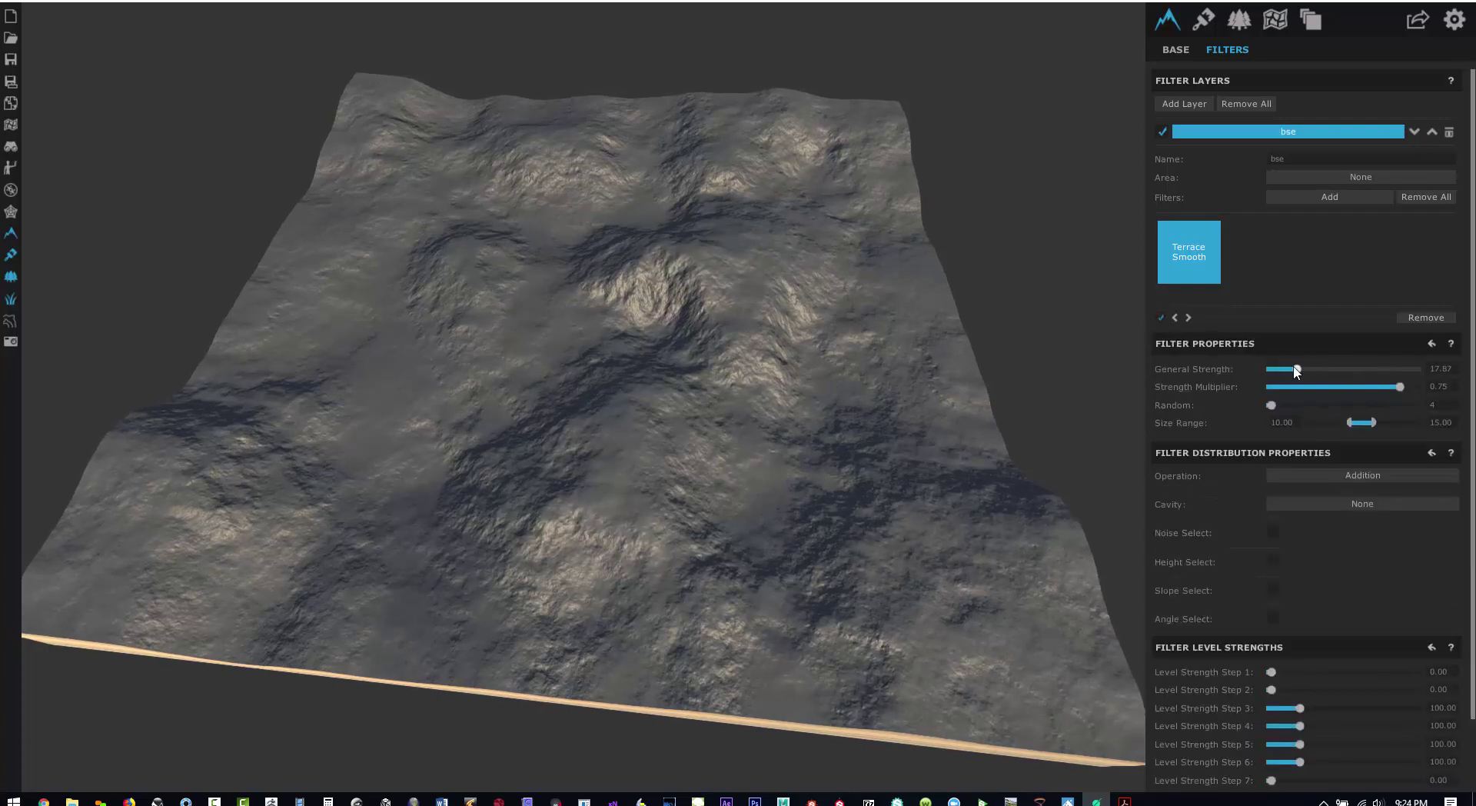
pyautogui.moveTo(1294, 371); pyautogui.dragTo(1424, 393)
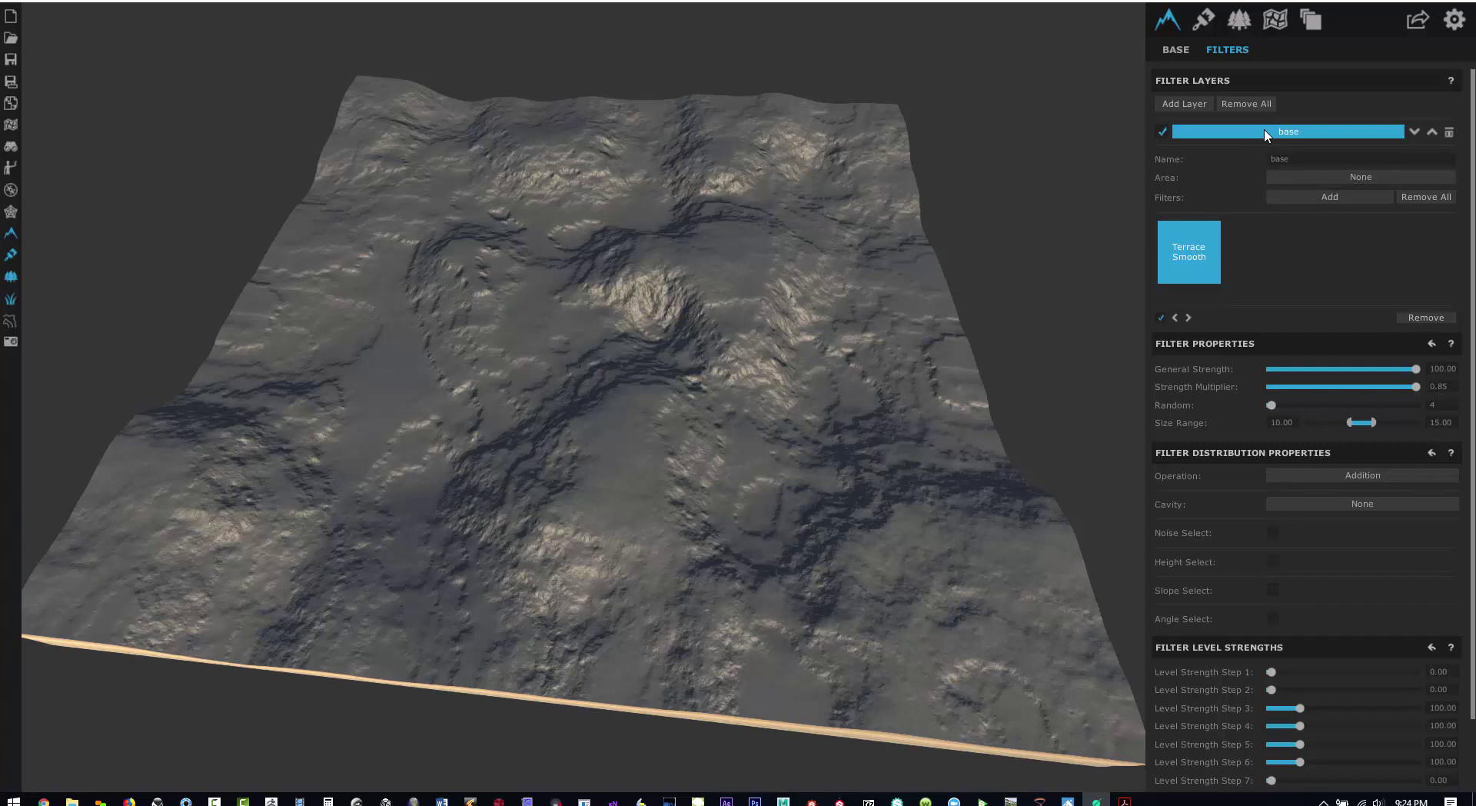
# Add Cratered Cliffs from the Alien category with General Strength 49.96 and Rough Strength 73.14
pyautogui.click(1337, 197)
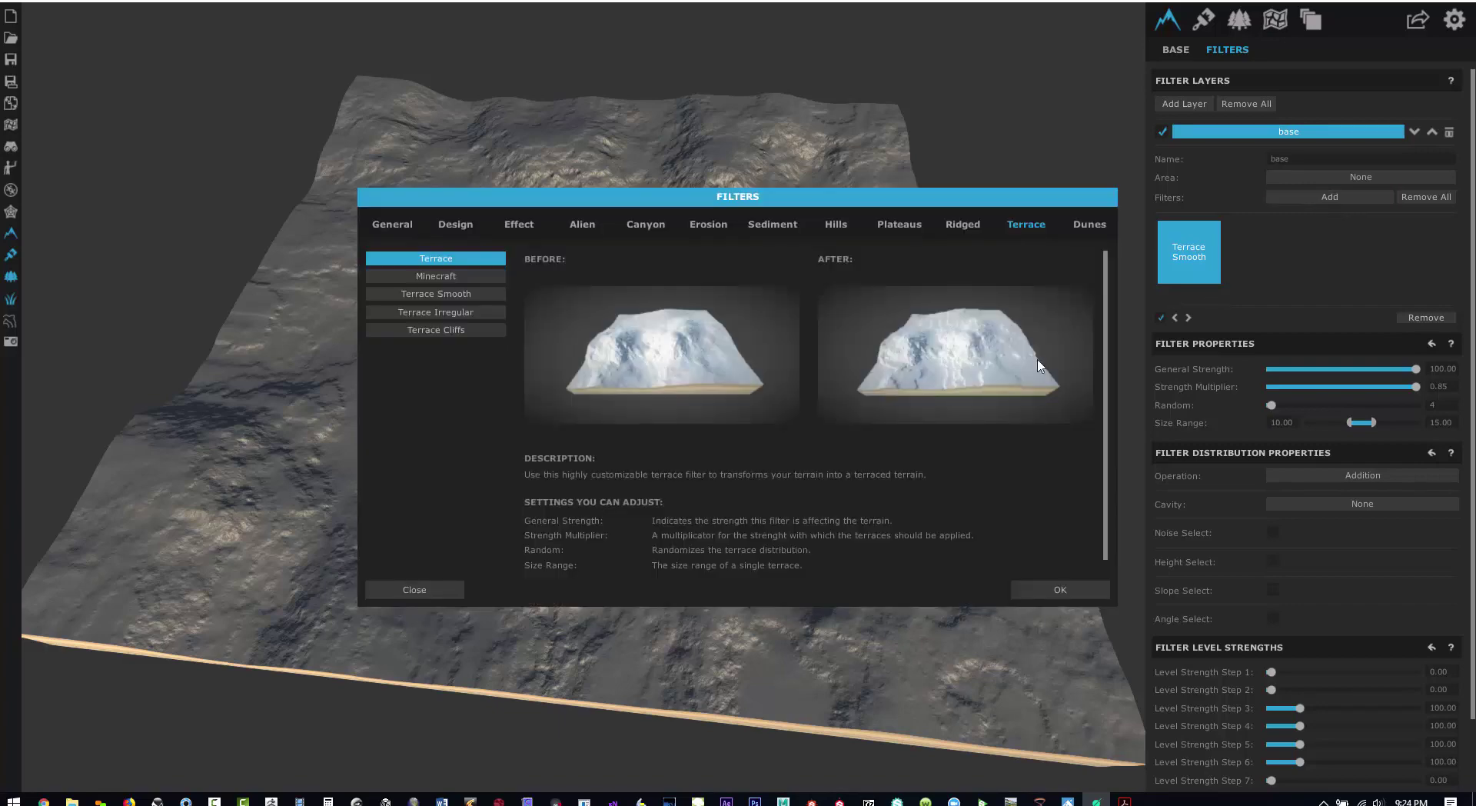
pyautogui.click(586, 223)
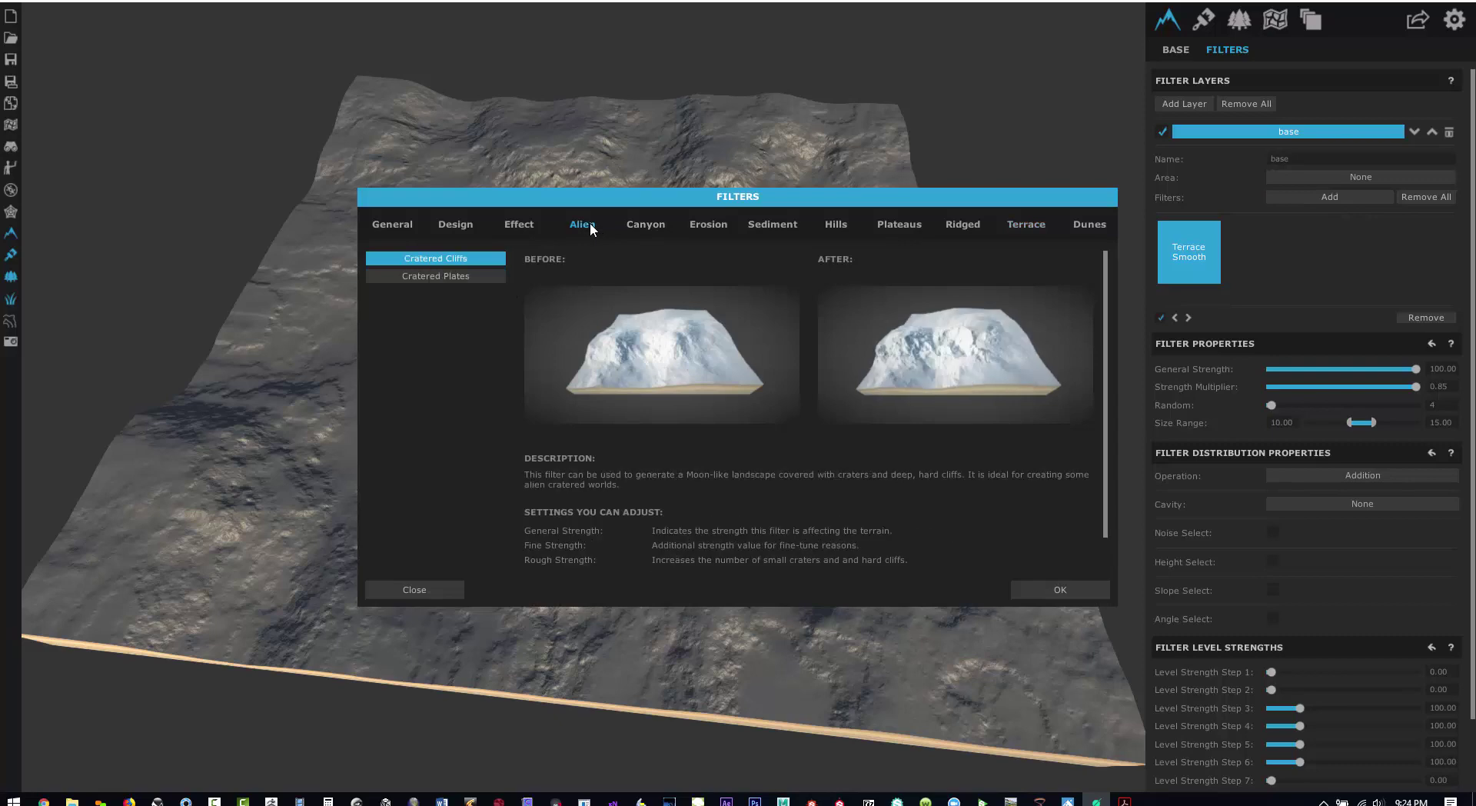
pyautogui.click(1050, 591)
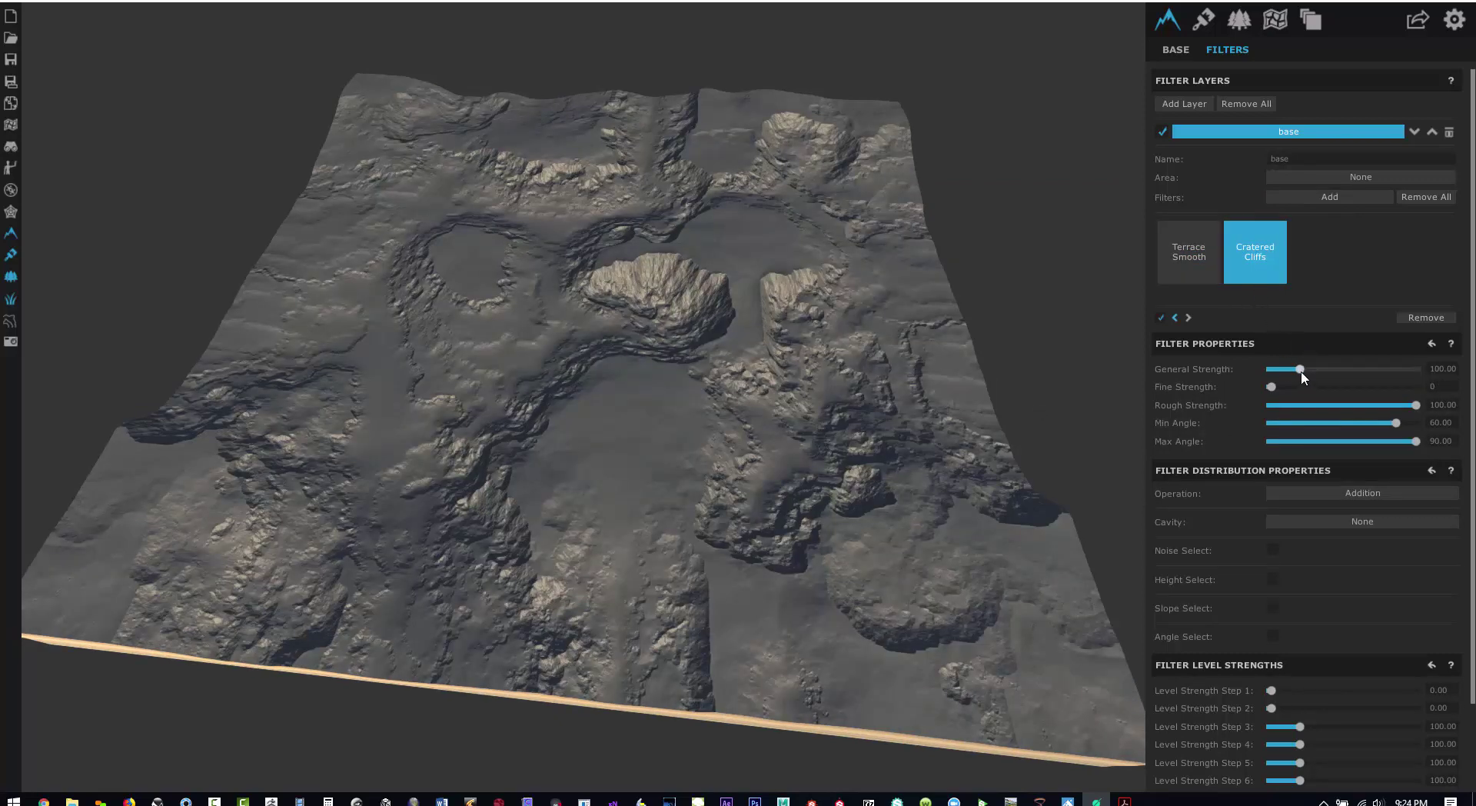
pyautogui.moveTo(1299, 369); pyautogui.dragTo(1282, 375)
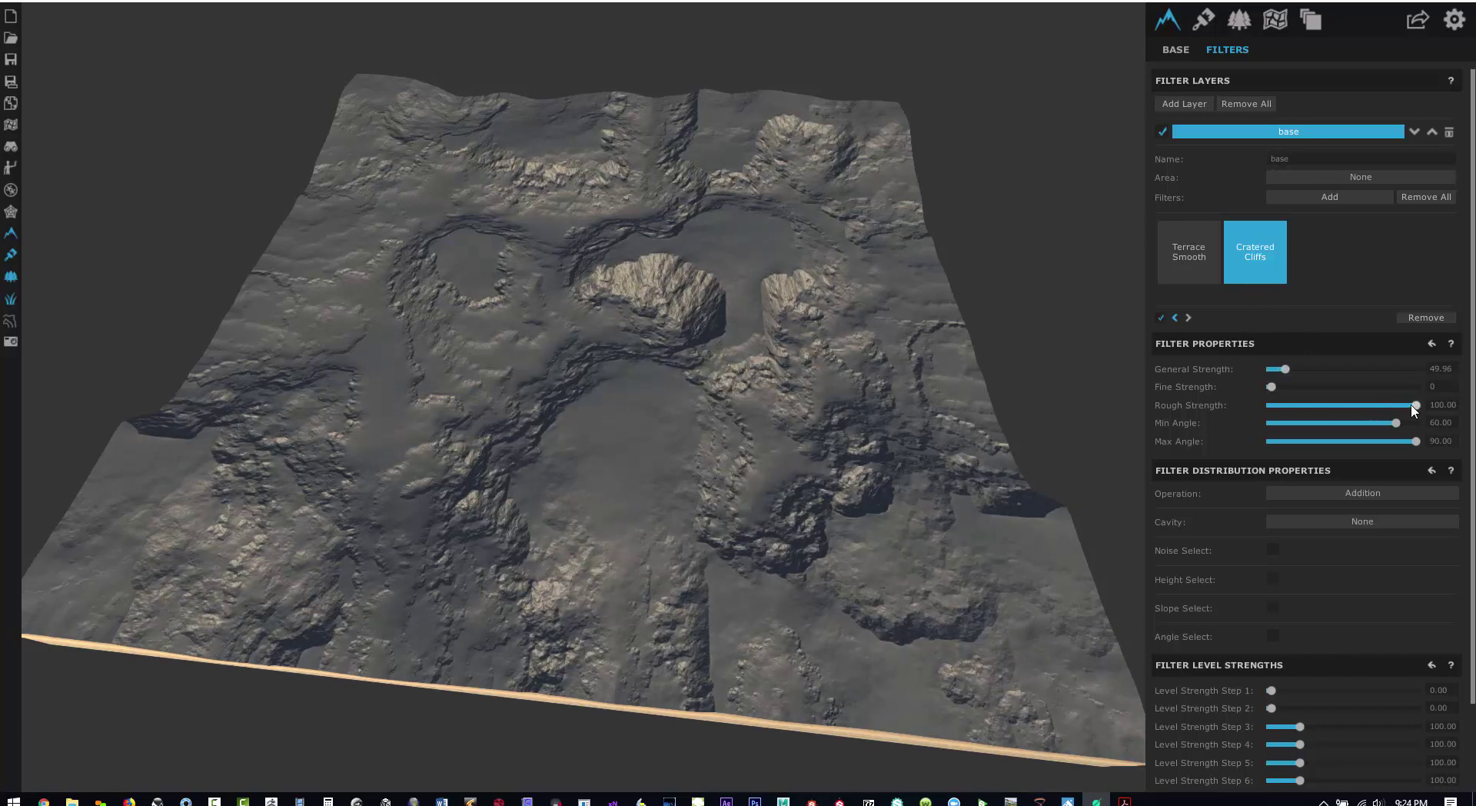
pyautogui.moveTo(1414, 405); pyautogui.dragTo(1375, 405)
# Compare Terrace Smooth and Cratered Cliffs settings, then switch Cratered Cliffs off
pyautogui.click(1196, 262)
pyautogui.click(1255, 259)
pyautogui.click(1192, 259)
pyautogui.click(1254, 259)
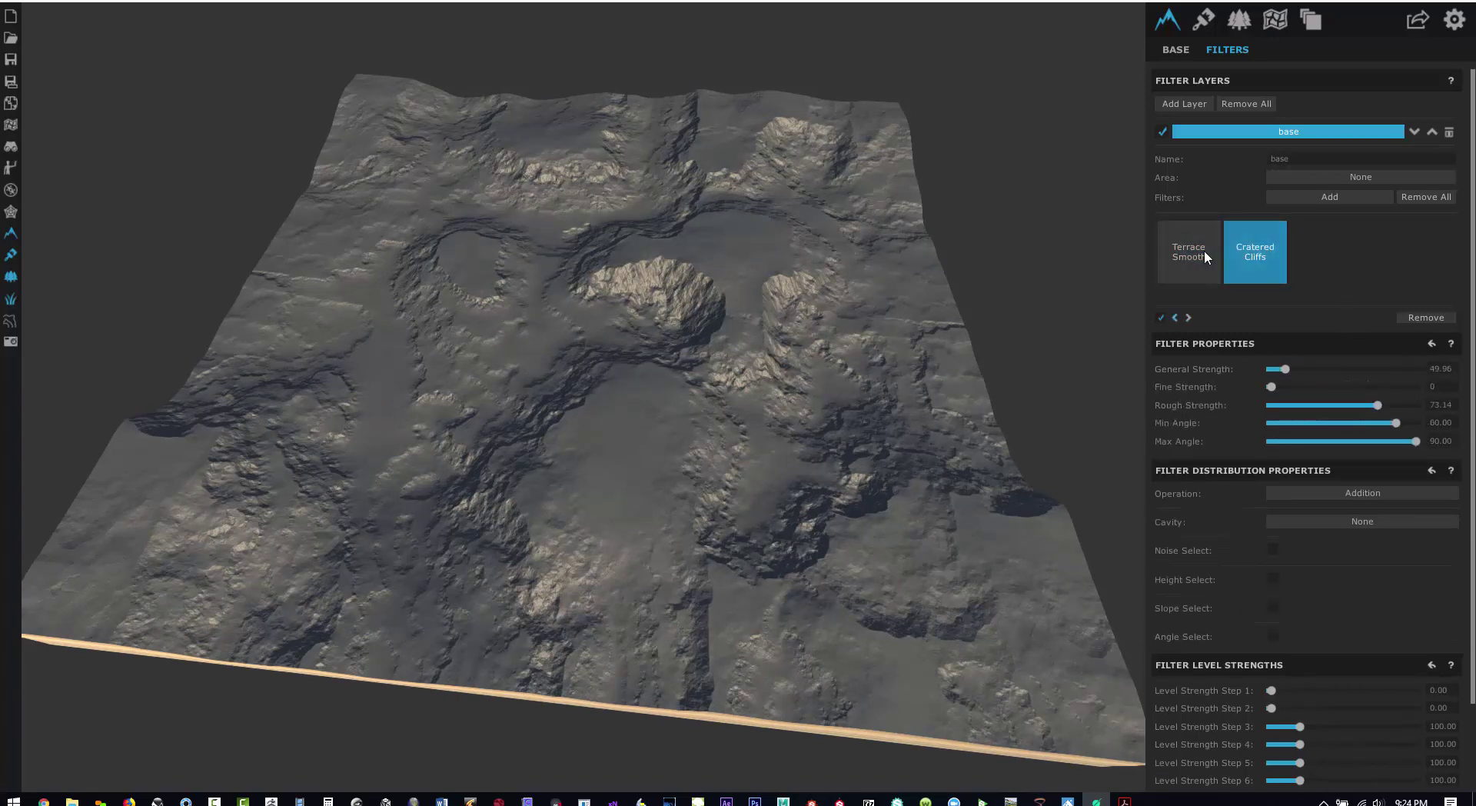
pyautogui.click(1199, 257)
pyautogui.click(1254, 259)
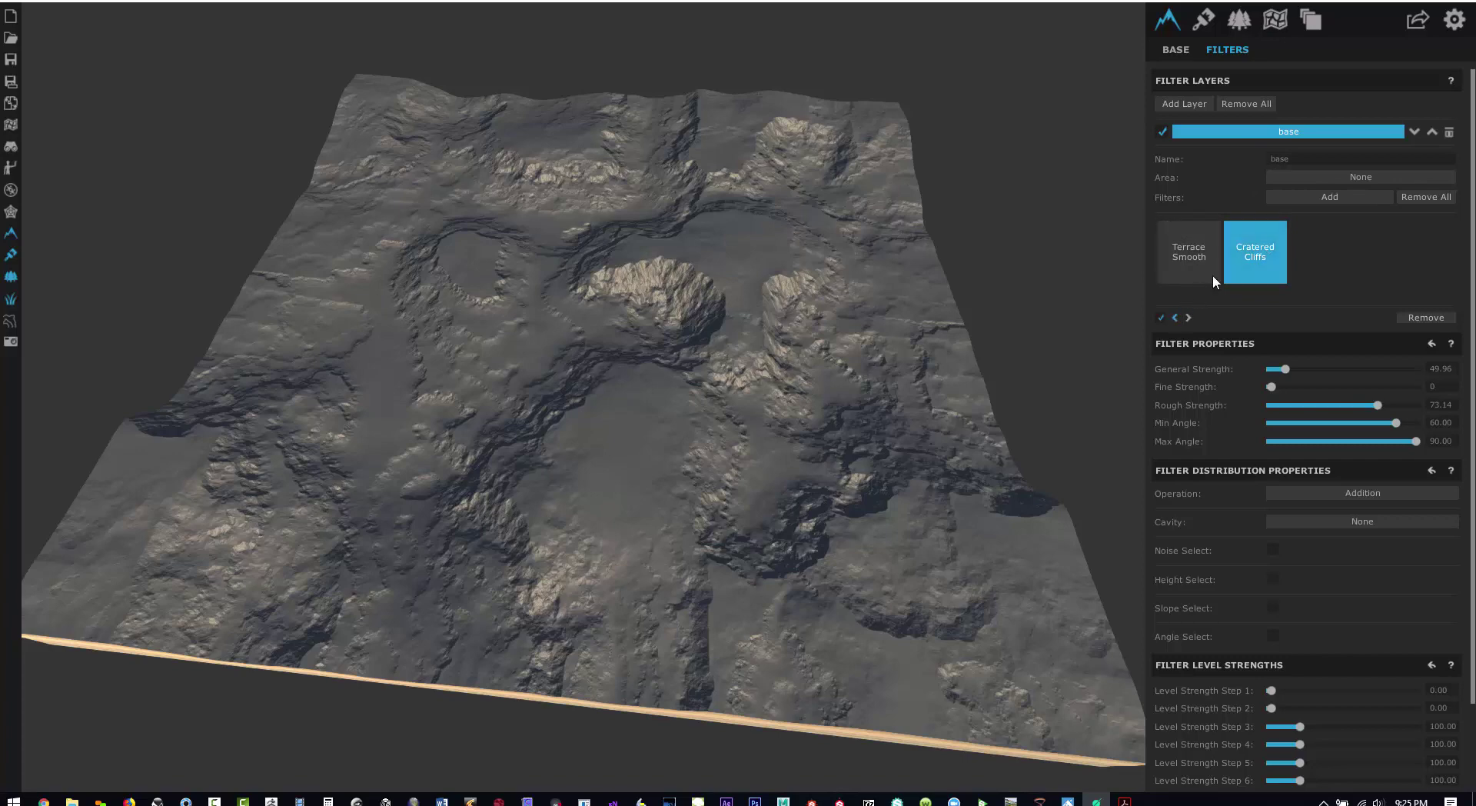
pyautogui.click(1161, 318)
# Re-enable Cratered Cliffs and move it ahead of Terrace Smooth in the base layer
pyautogui.click(1162, 317)
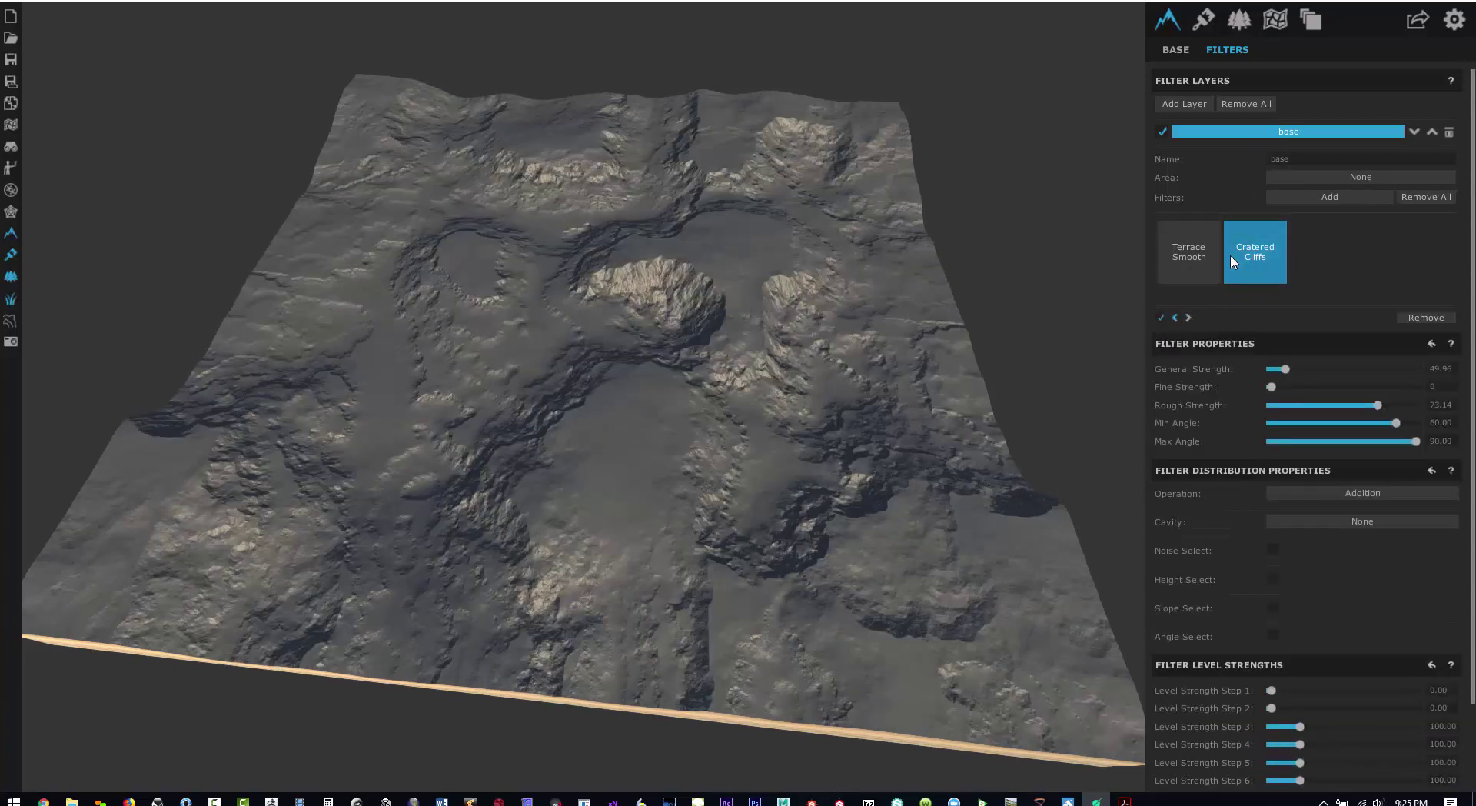
pyautogui.click(1186, 257)
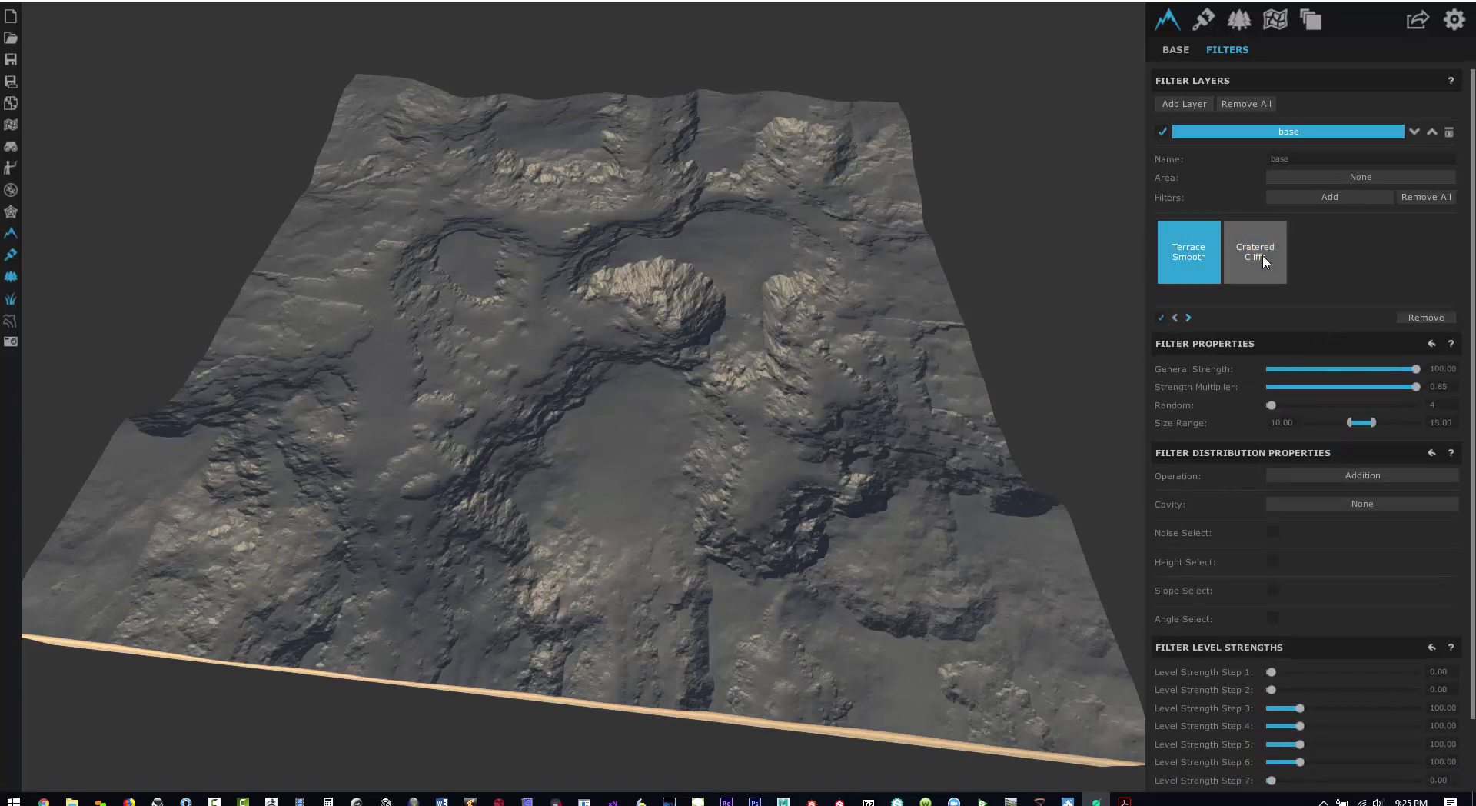
pyautogui.click(1261, 255)
pyautogui.click(1193, 256)
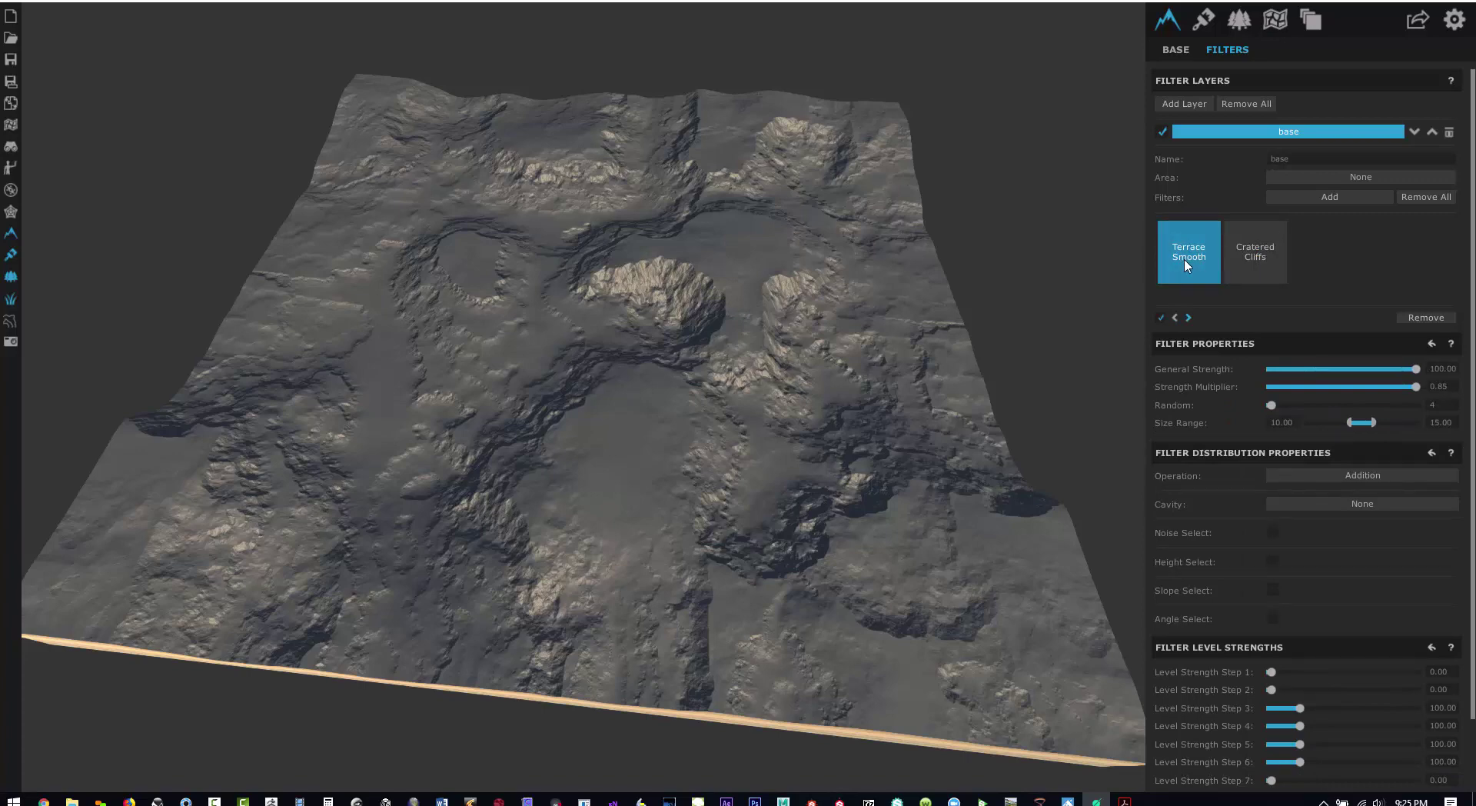
pyautogui.click(1250, 265)
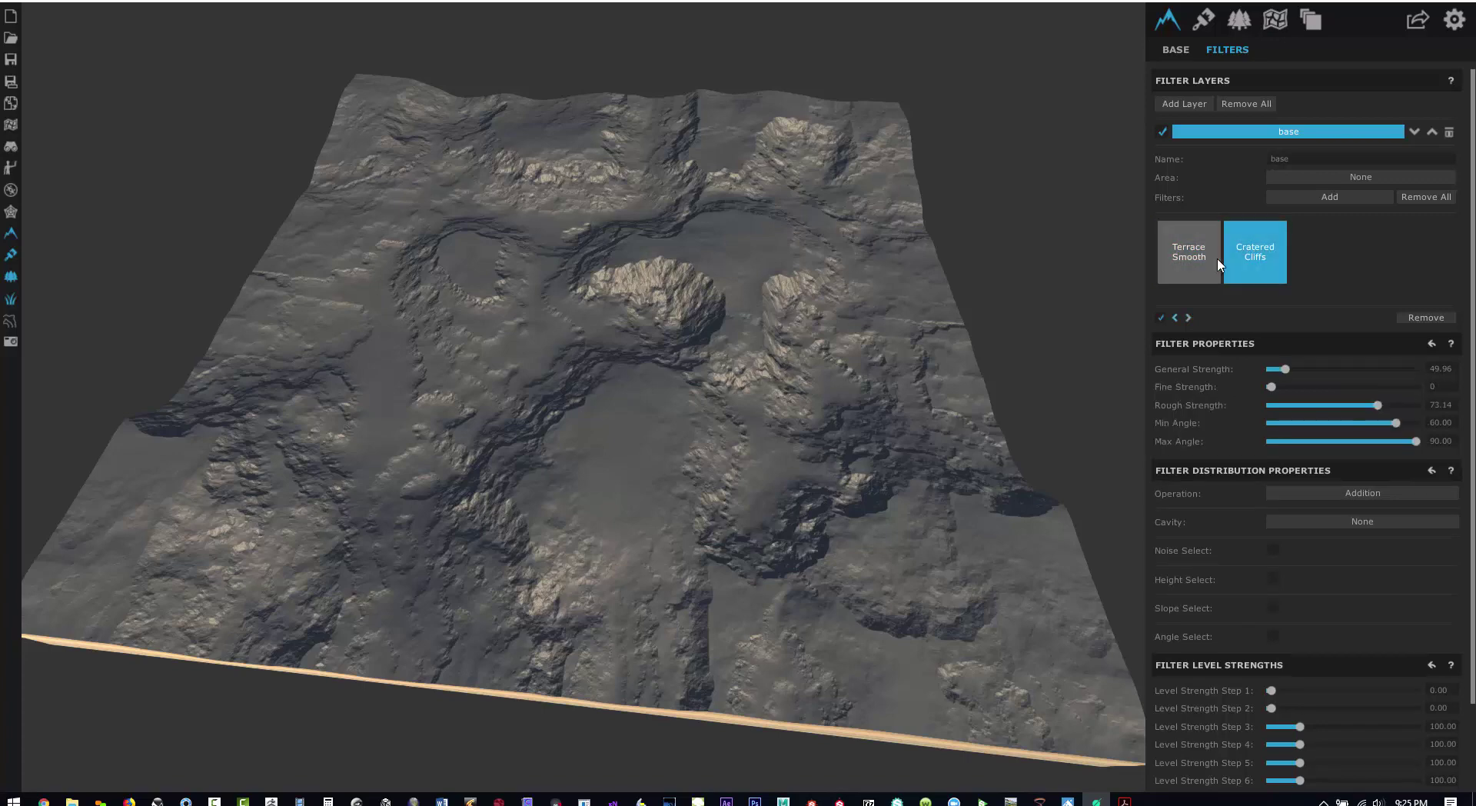
pyautogui.click(1175, 318)
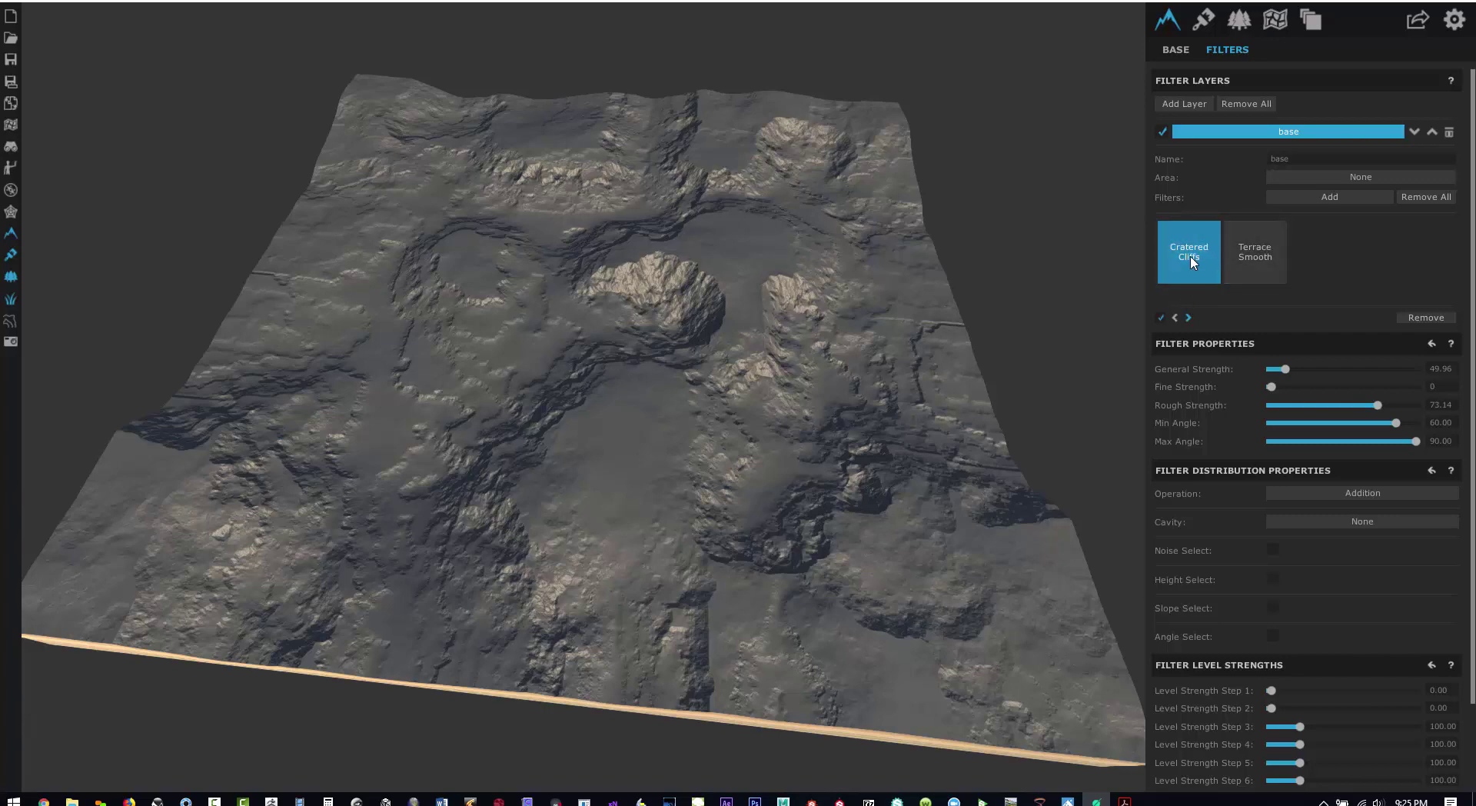
# Lower Terrace Smooth's General Strength to 44.70 and review both filters' settings
pyautogui.click(1250, 262)
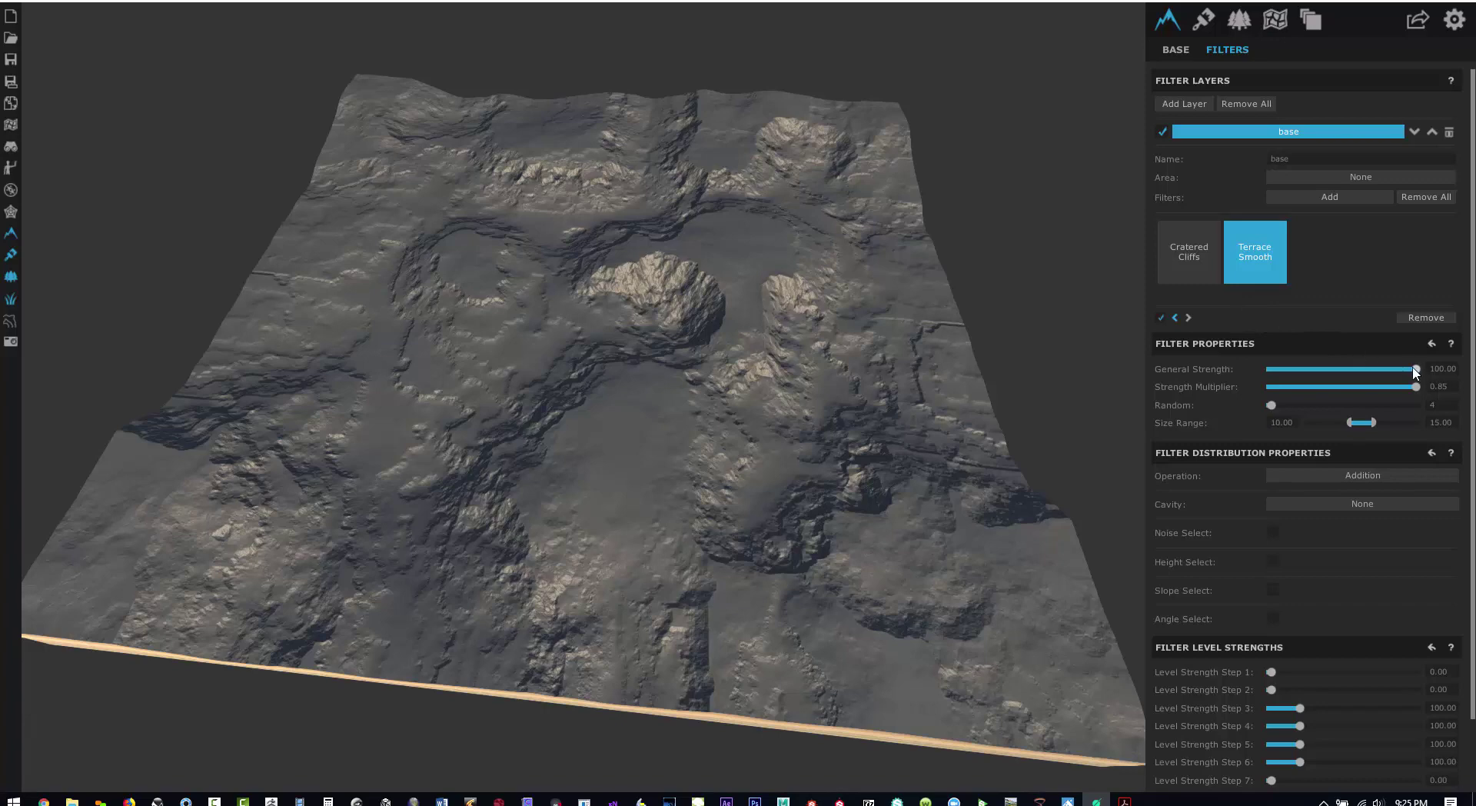
pyautogui.moveTo(1416, 369); pyautogui.dragTo(1312, 376)
pyautogui.click(1173, 261)
pyautogui.click(1256, 257)
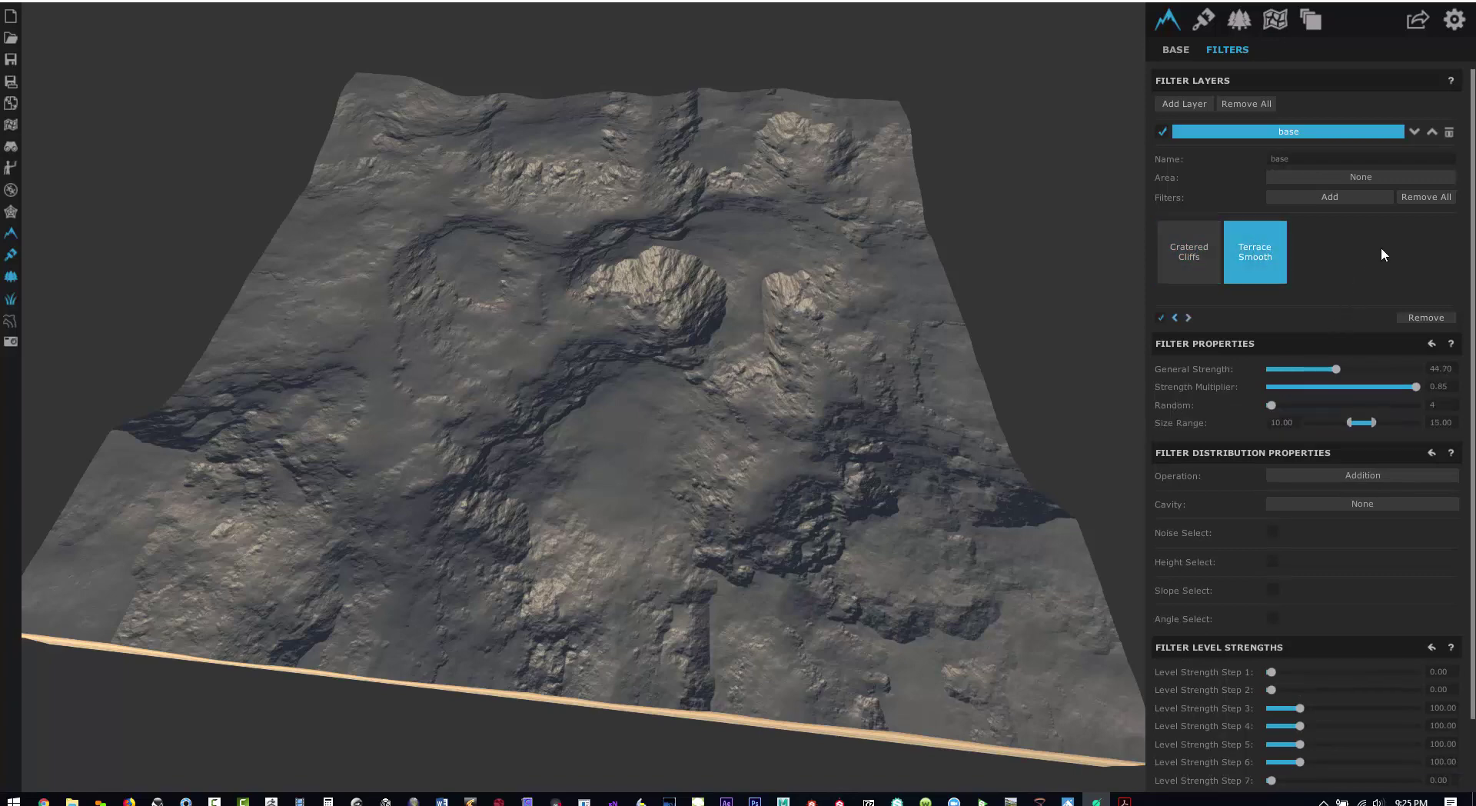
pyautogui.scroll(-2, 1374, 381)
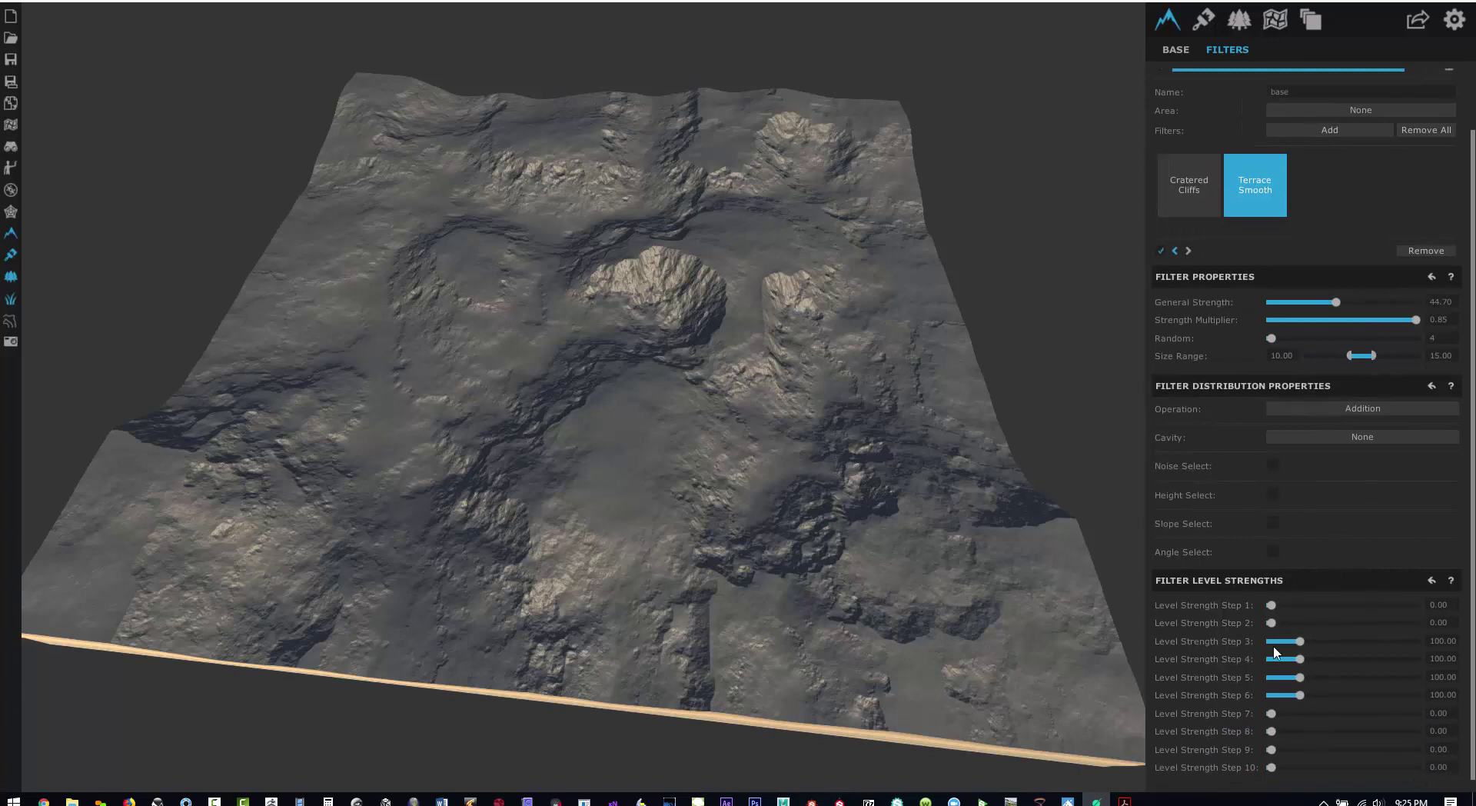
pyautogui.click(1188, 184)
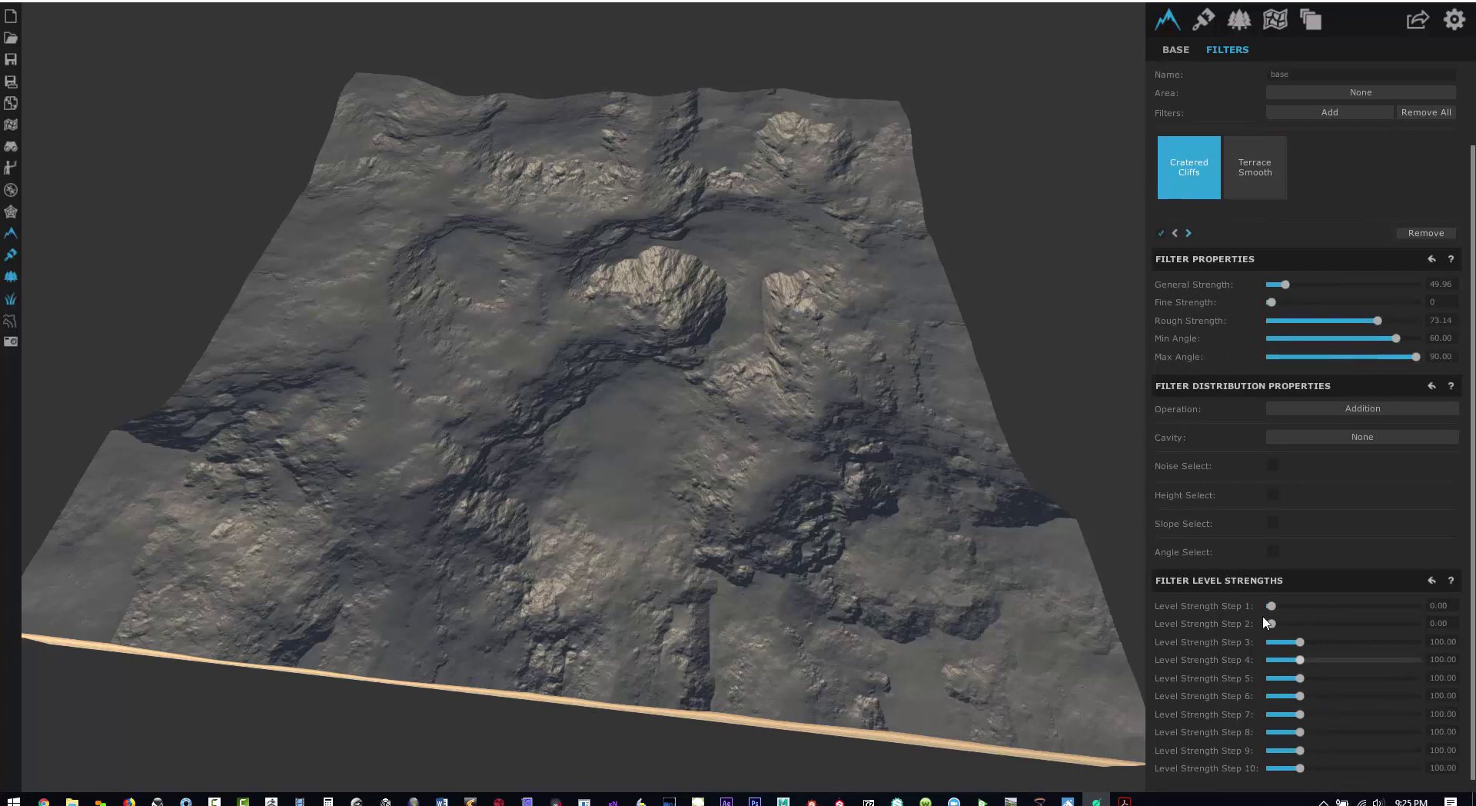
pyautogui.click(1255, 171)
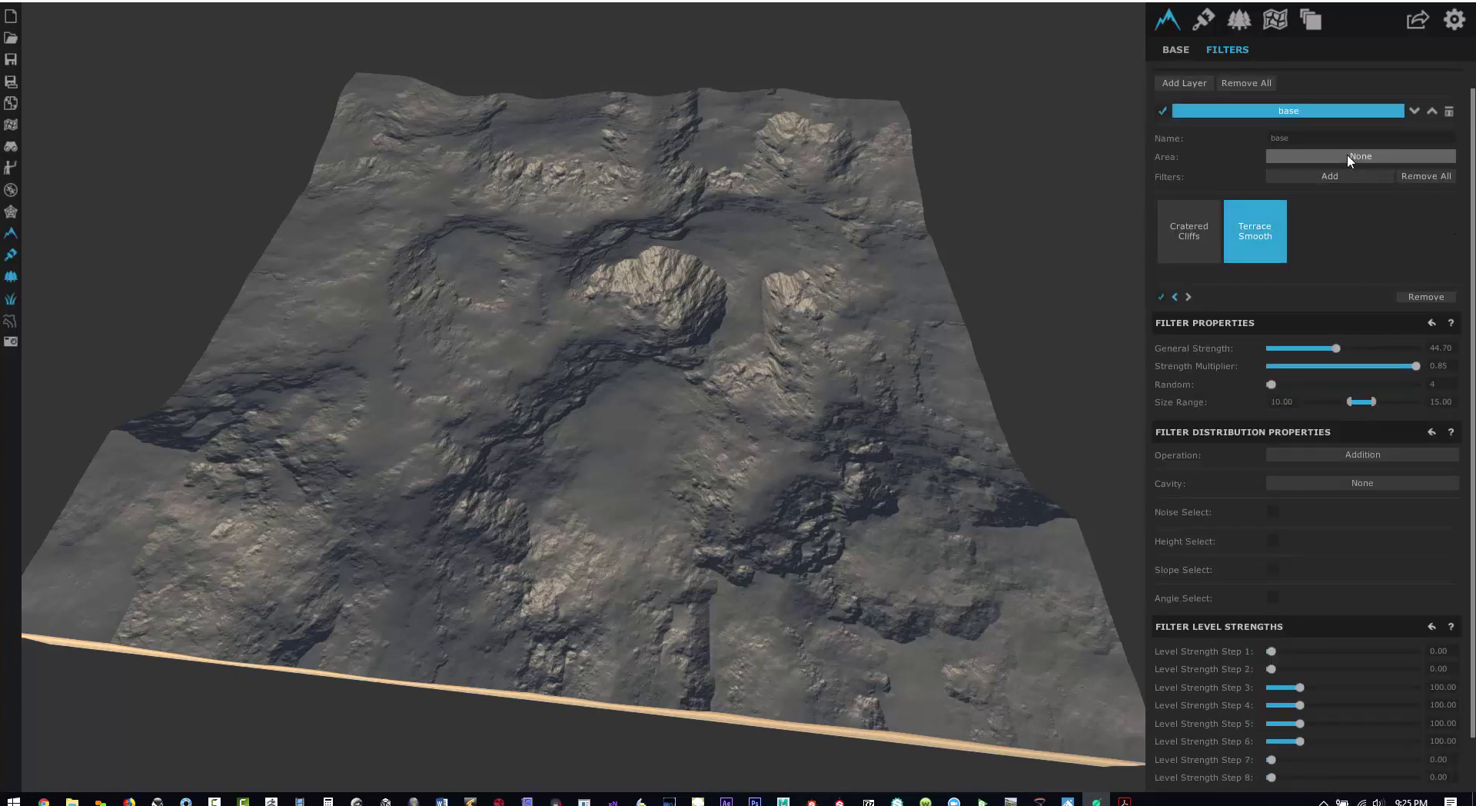
# Add a second filter layer and name it base2
pyautogui.click(1185, 83)
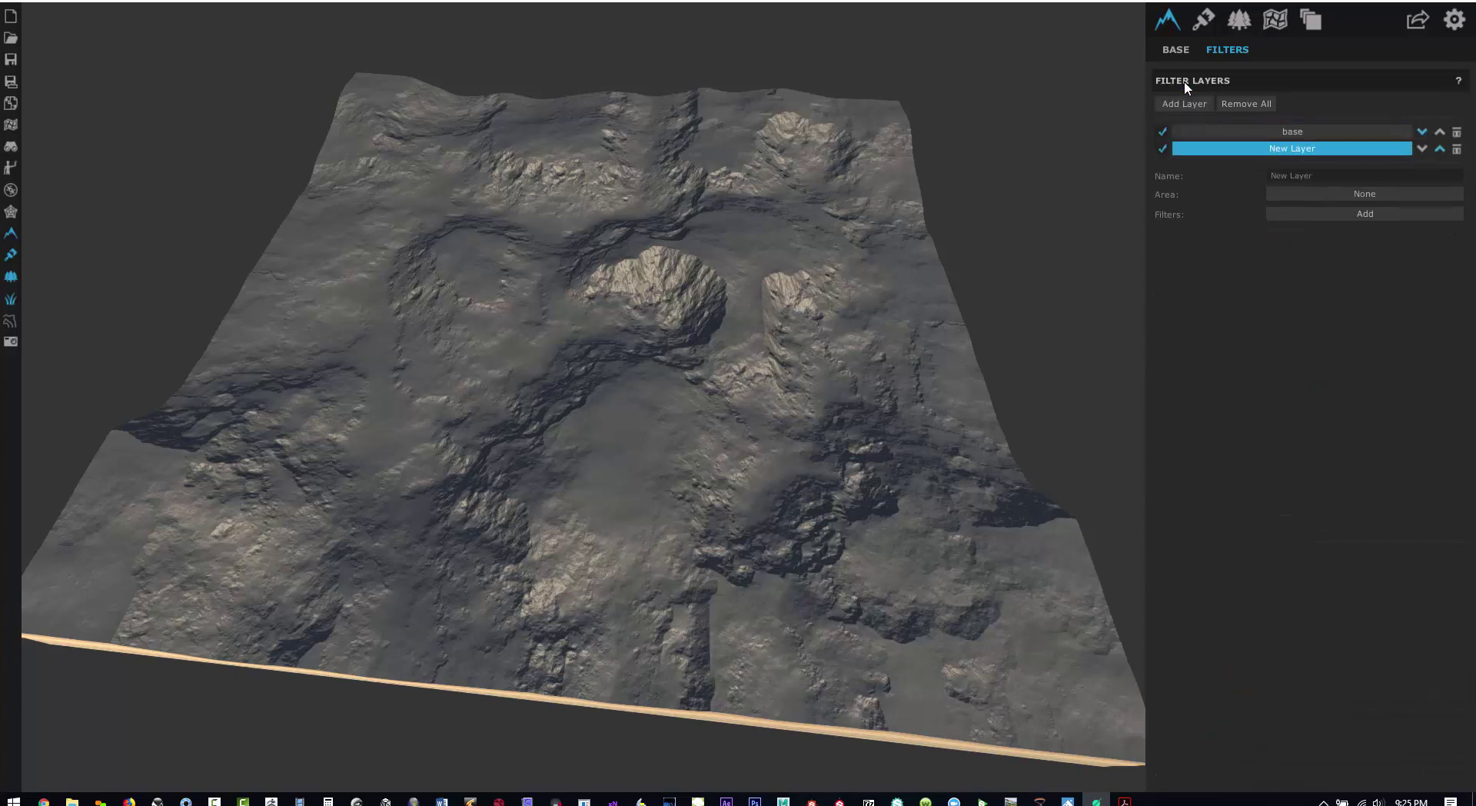
pyautogui.click(1299, 175)
pyautogui.write('base2')
pyautogui.press('Return')
# Preview Canyon, Hills and Terrace filters, then add Terrace Cliffs to base2
pyautogui.click(1363, 216)
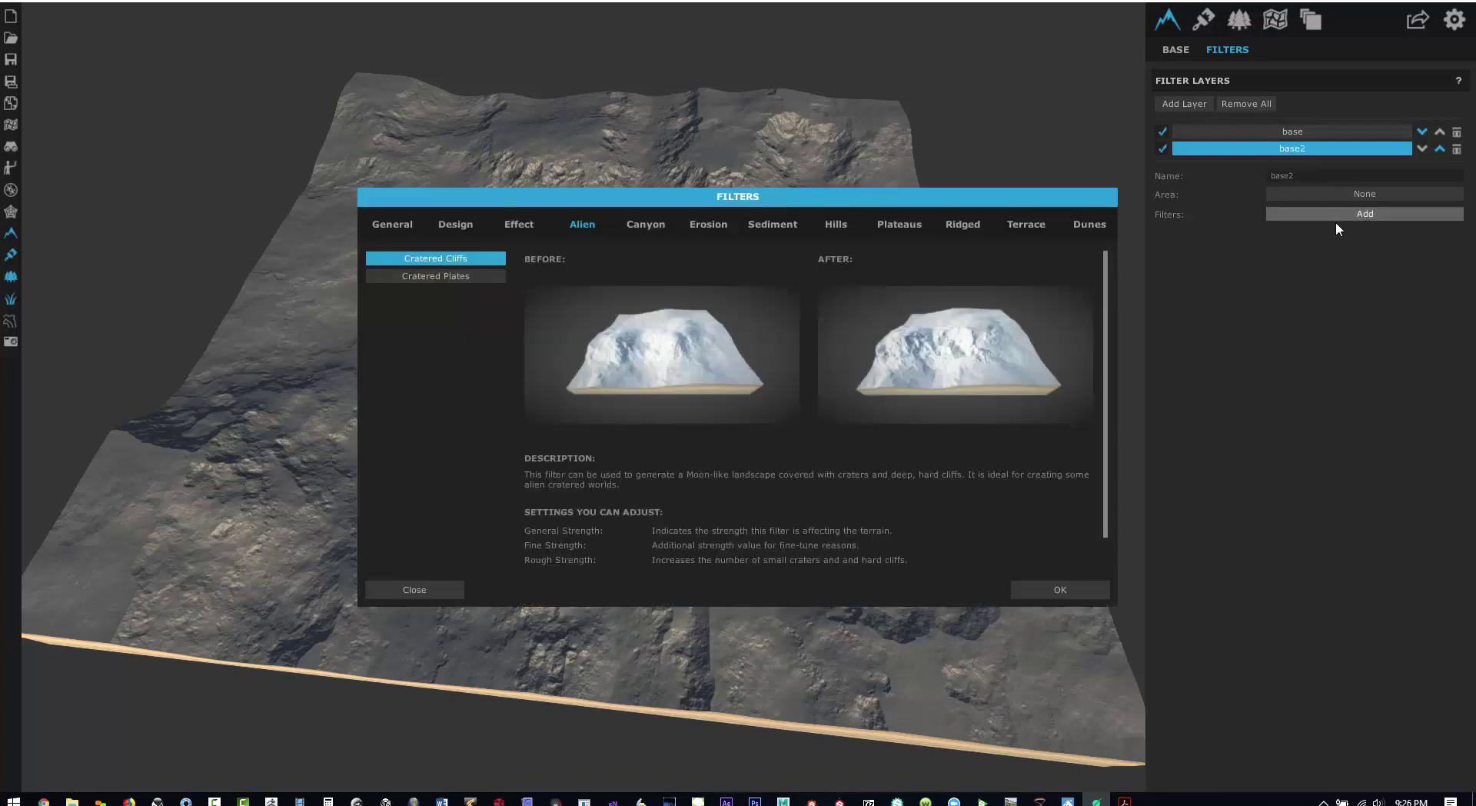
pyautogui.click(709, 226)
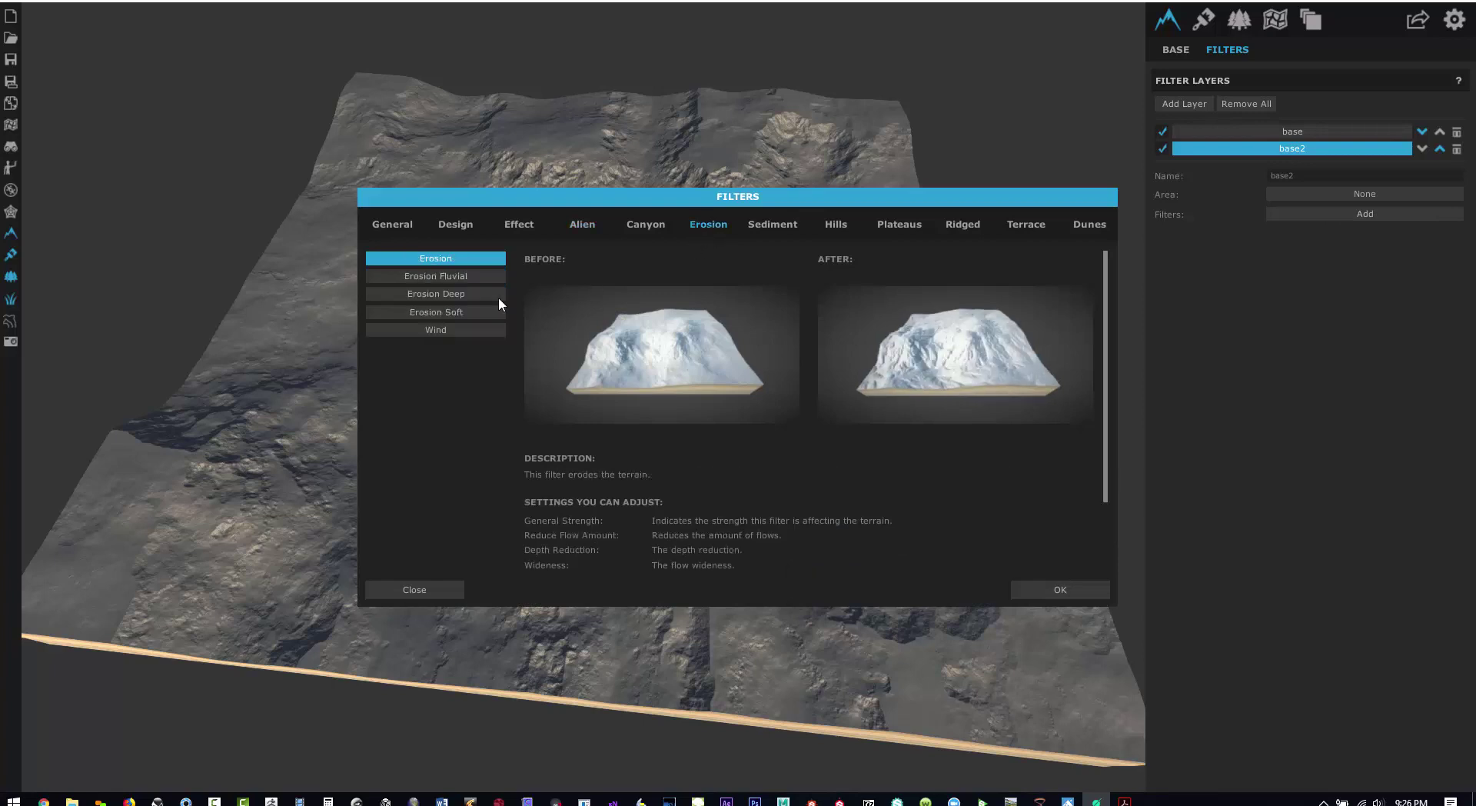
pyautogui.click(644, 225)
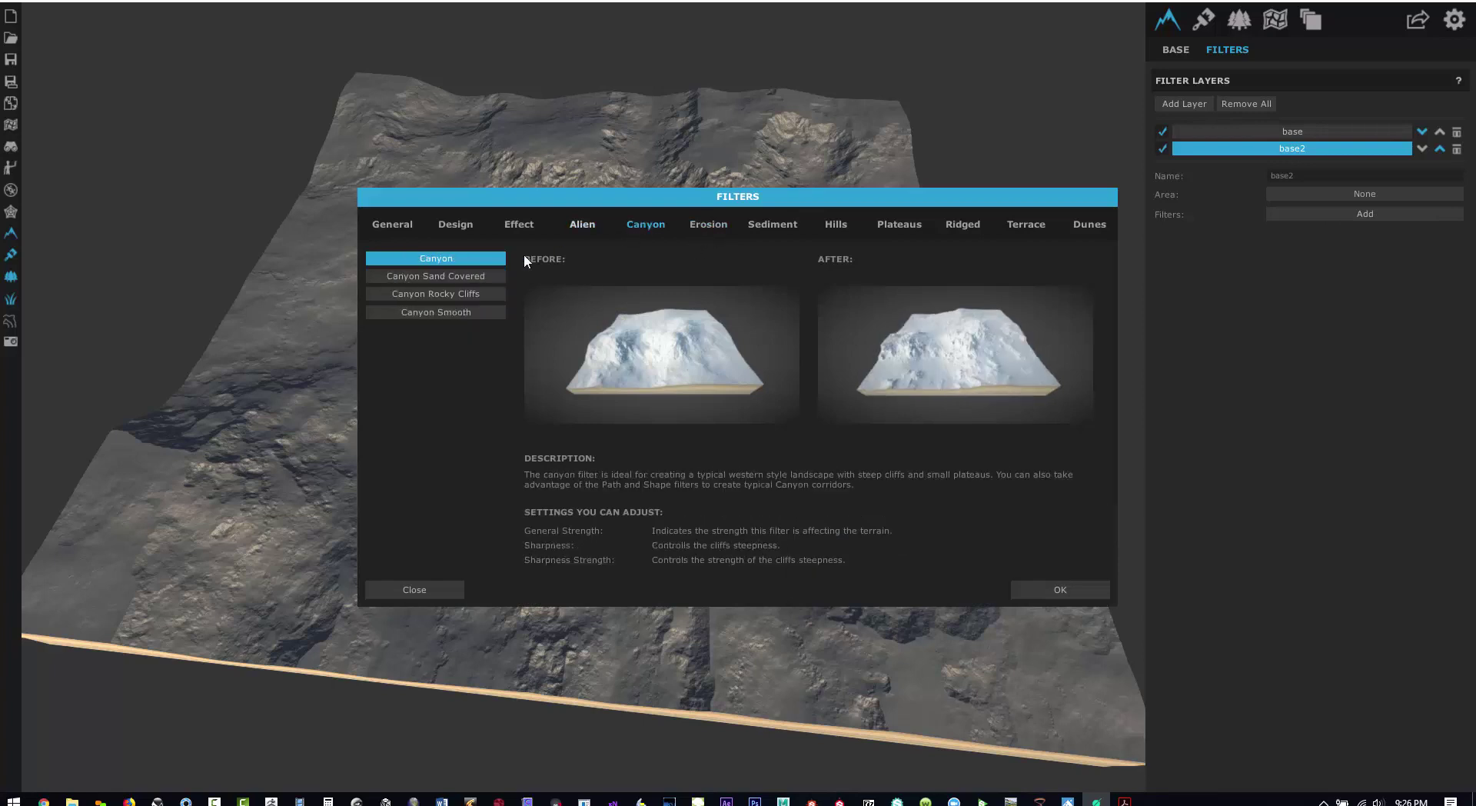
pyautogui.click(433, 296)
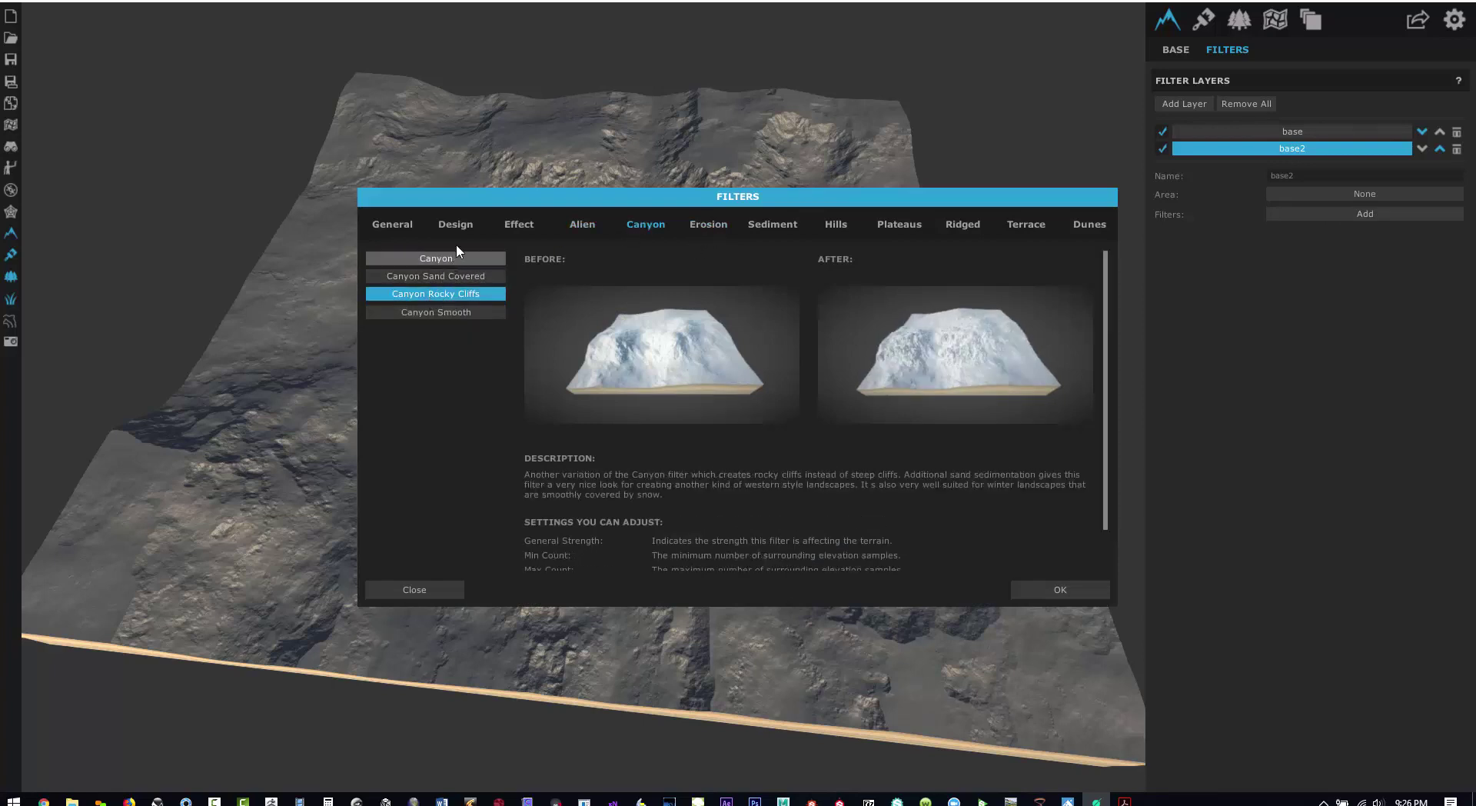
pyautogui.click(838, 224)
pyautogui.click(455, 311)
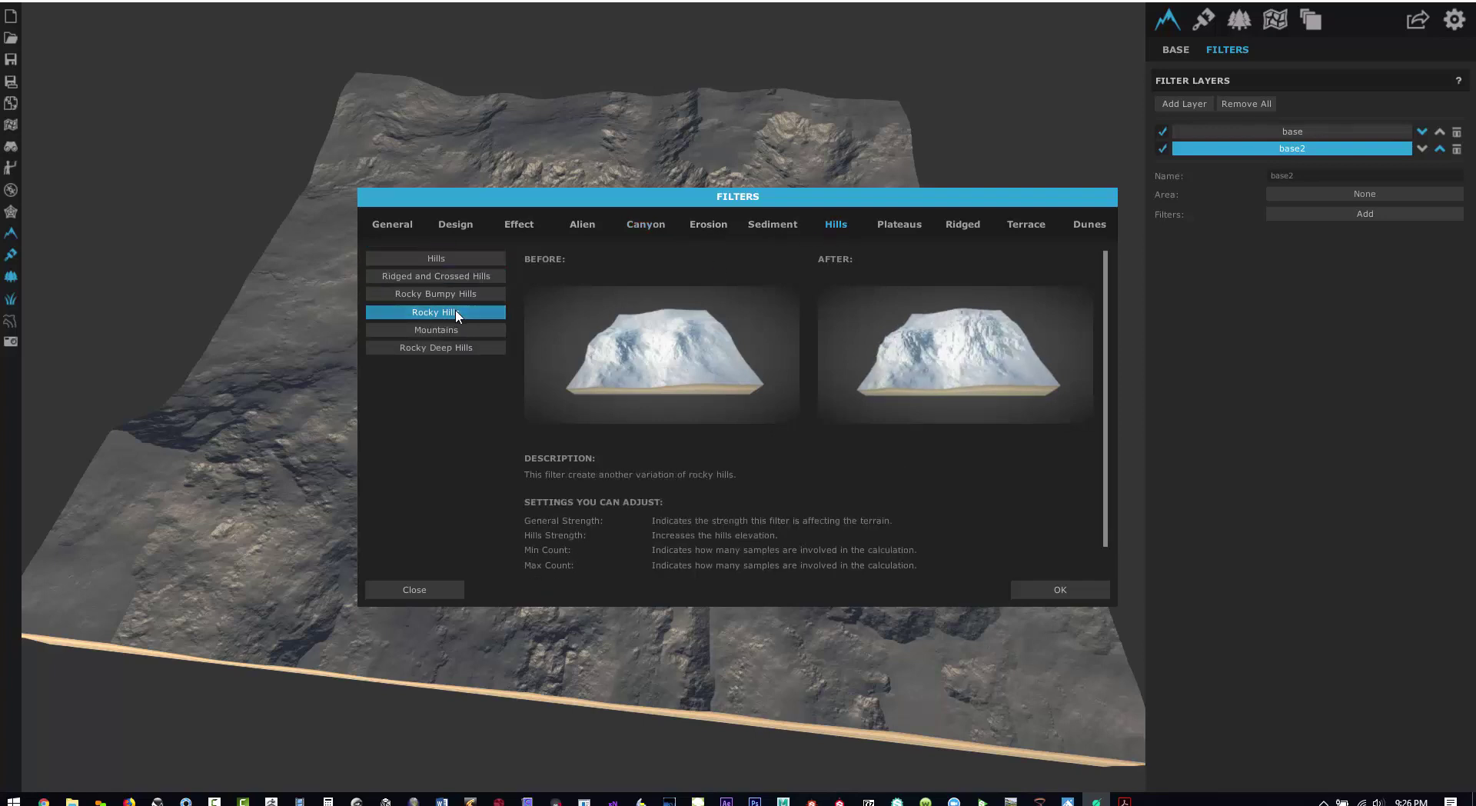
pyautogui.click(1020, 231)
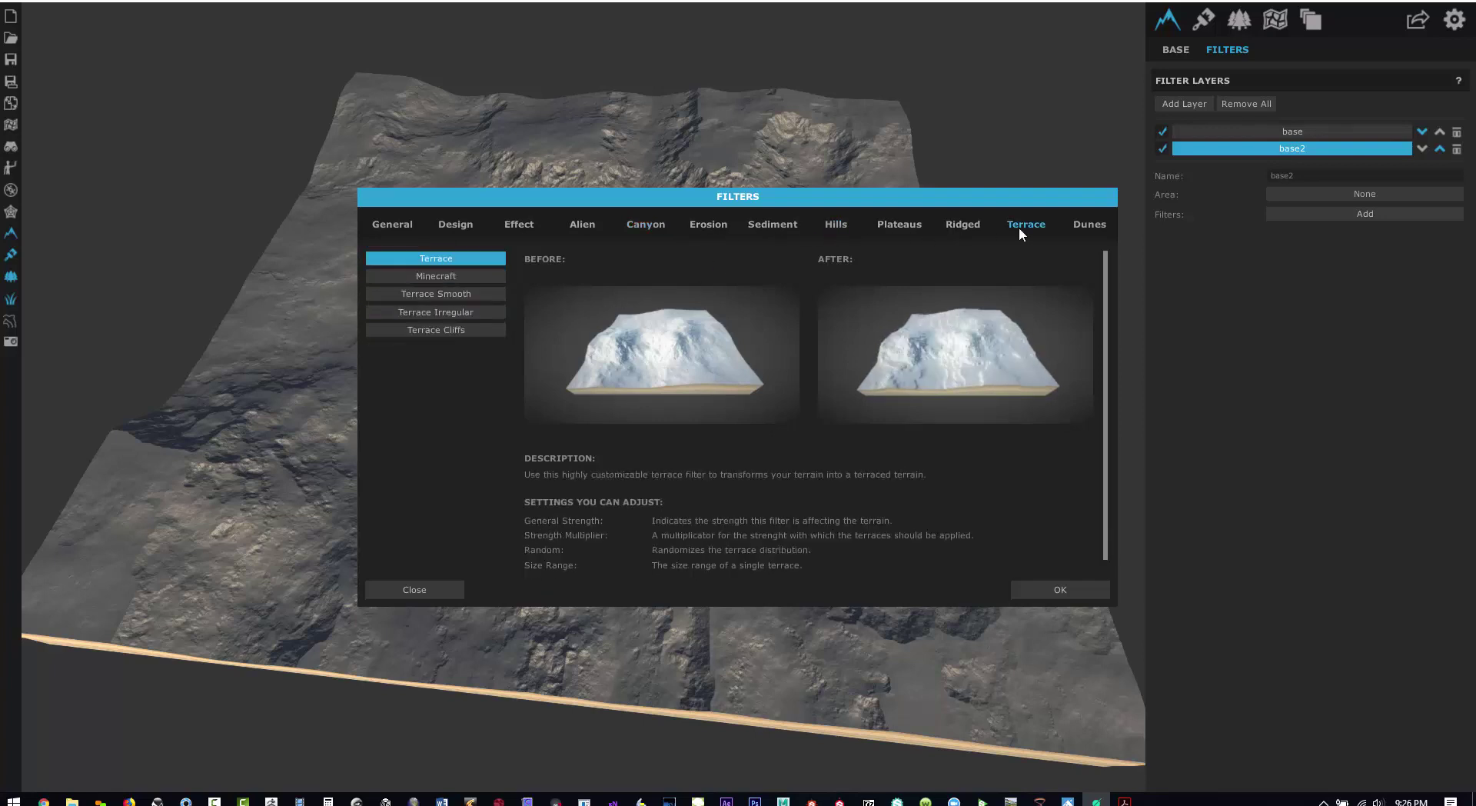
pyautogui.click(454, 294)
pyautogui.click(441, 331)
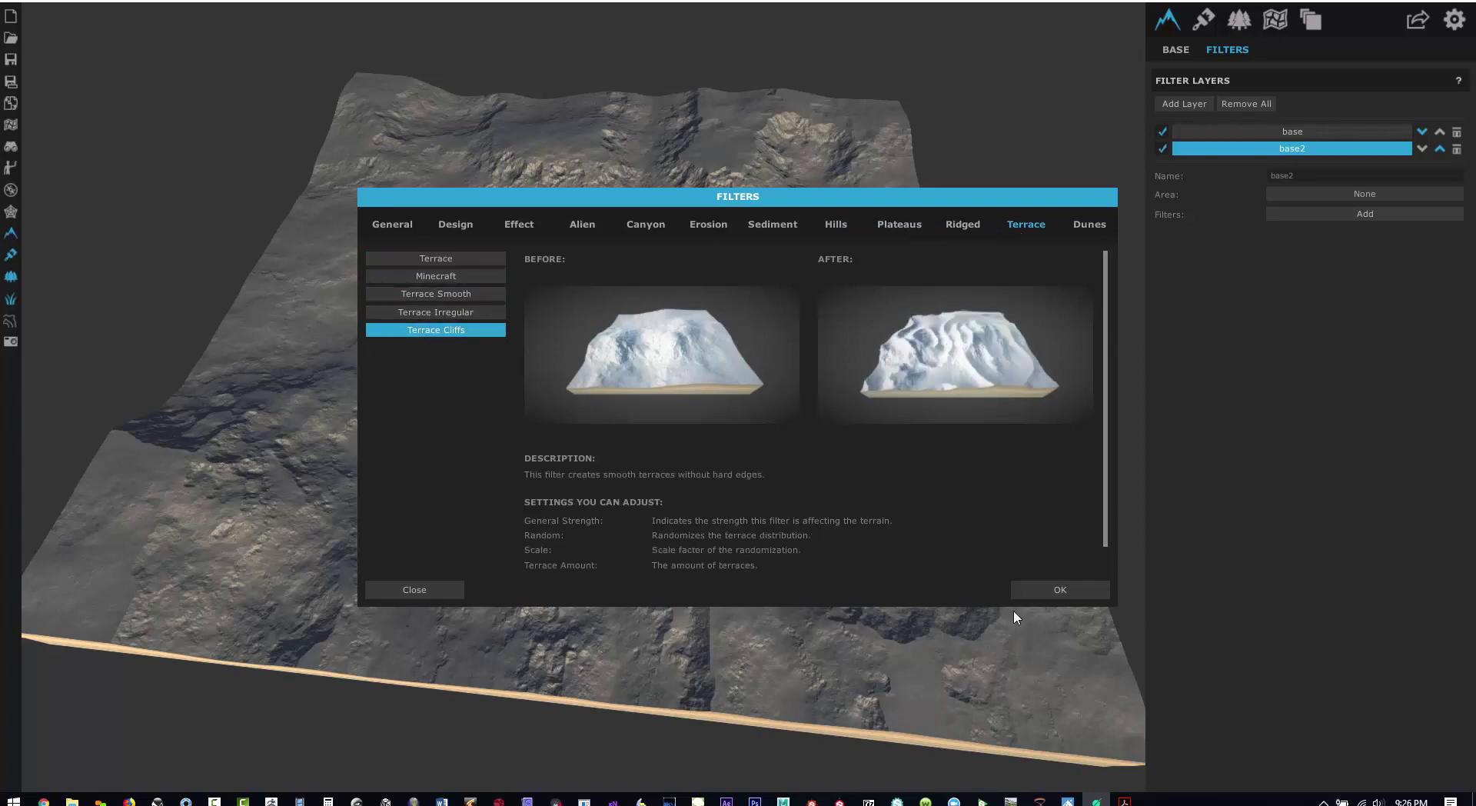
pyautogui.click(1055, 590)
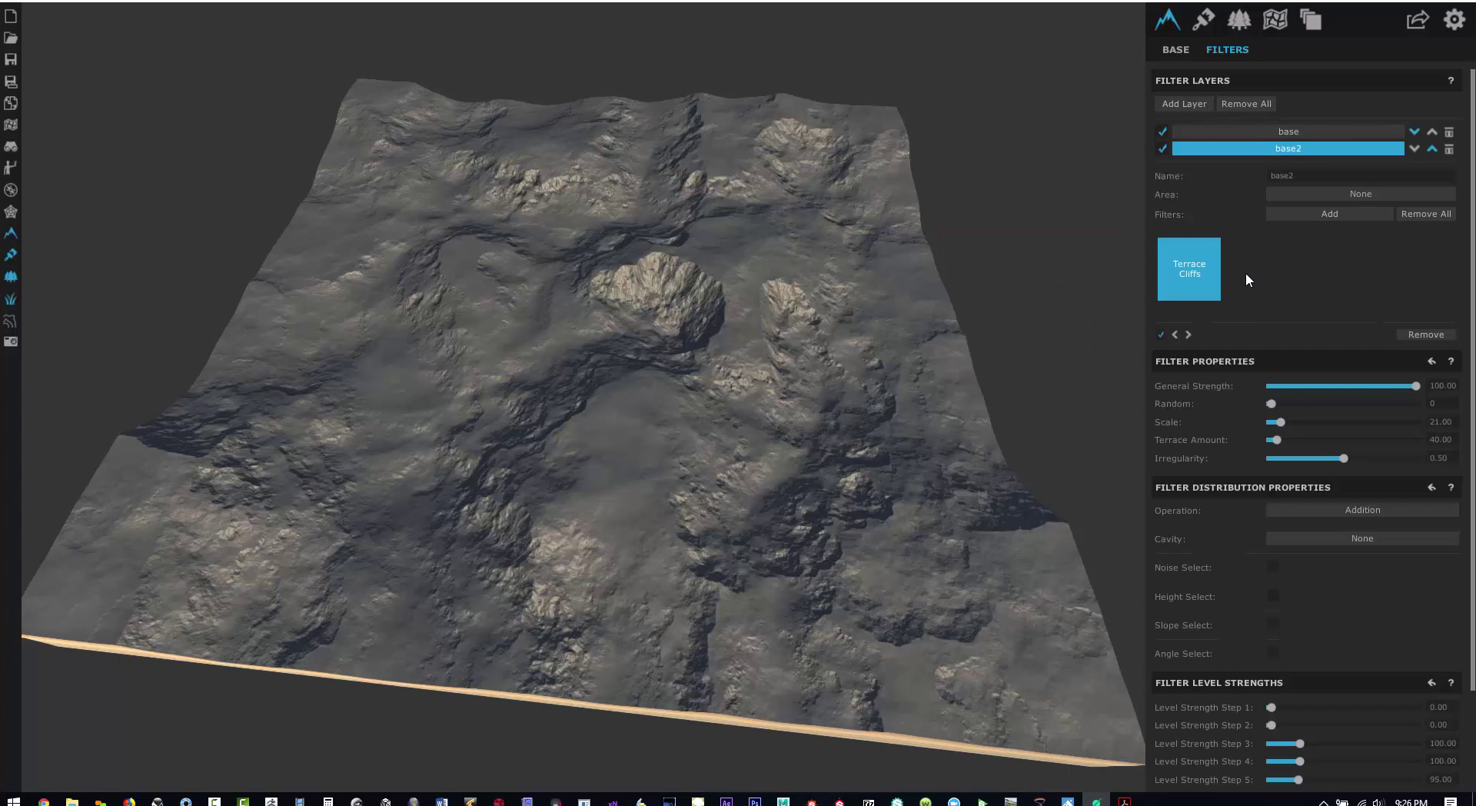
# Add an Erosion Fluvial filter to the base2 layer
pyautogui.click(1327, 215)
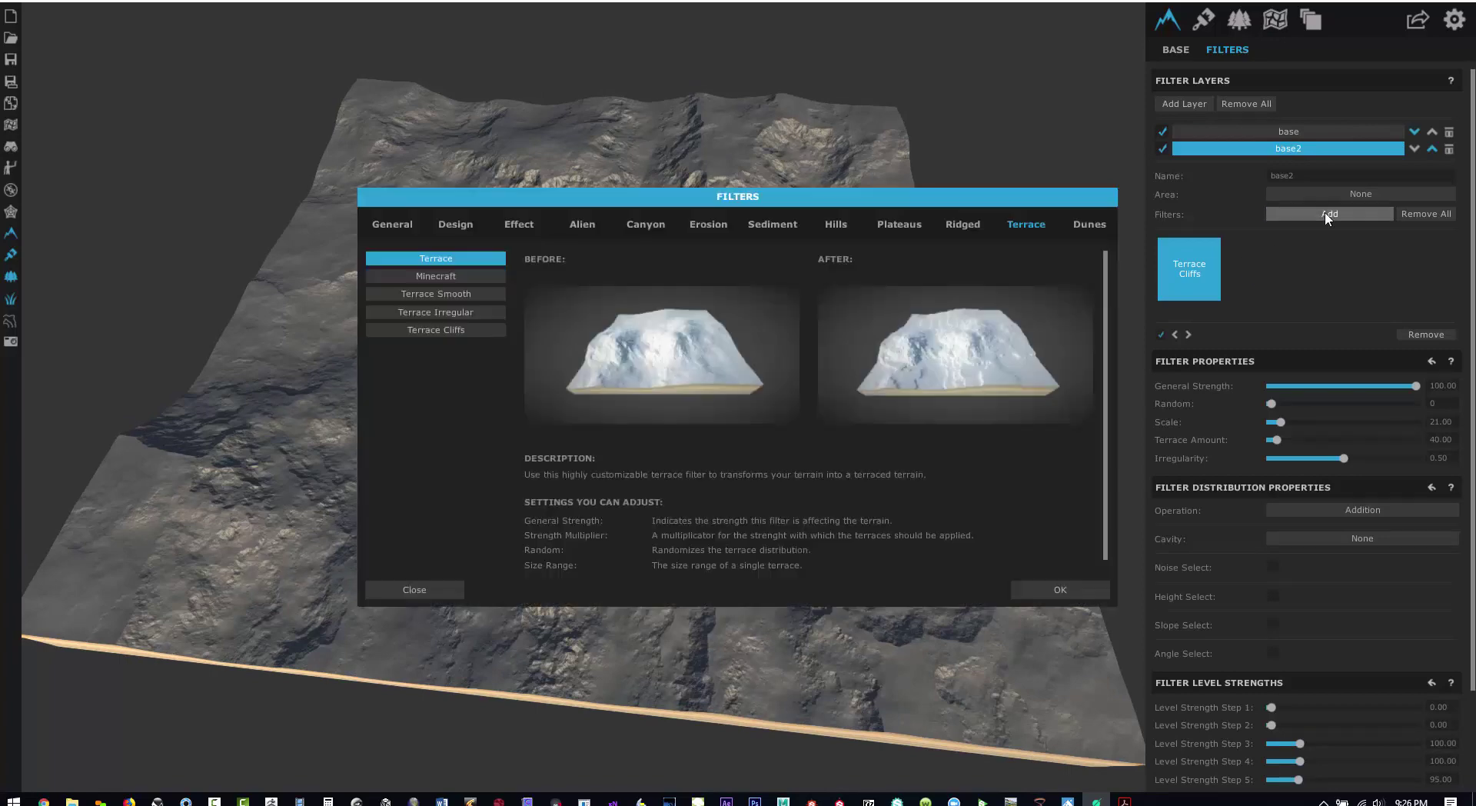
pyautogui.click(703, 225)
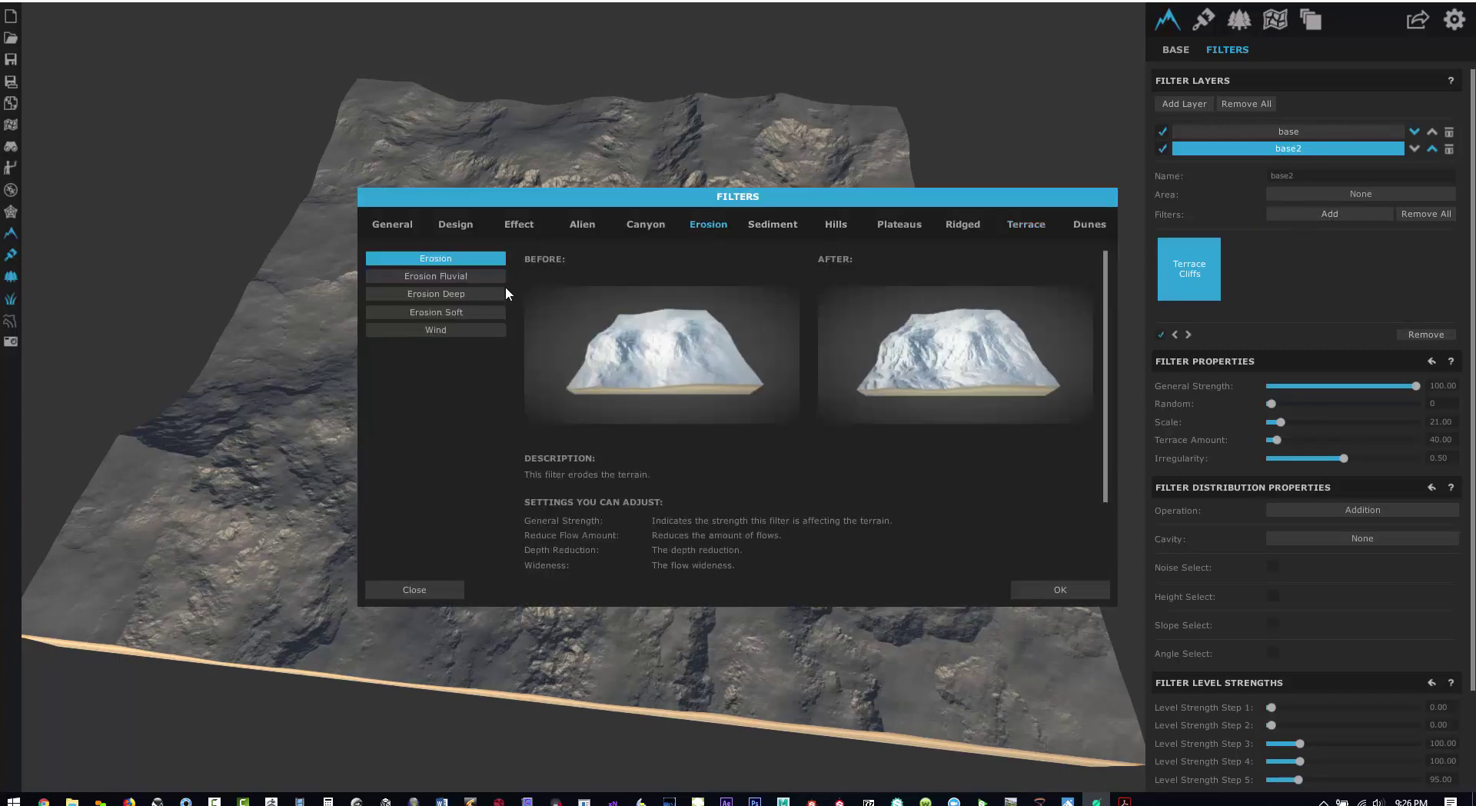
pyautogui.click(422, 278)
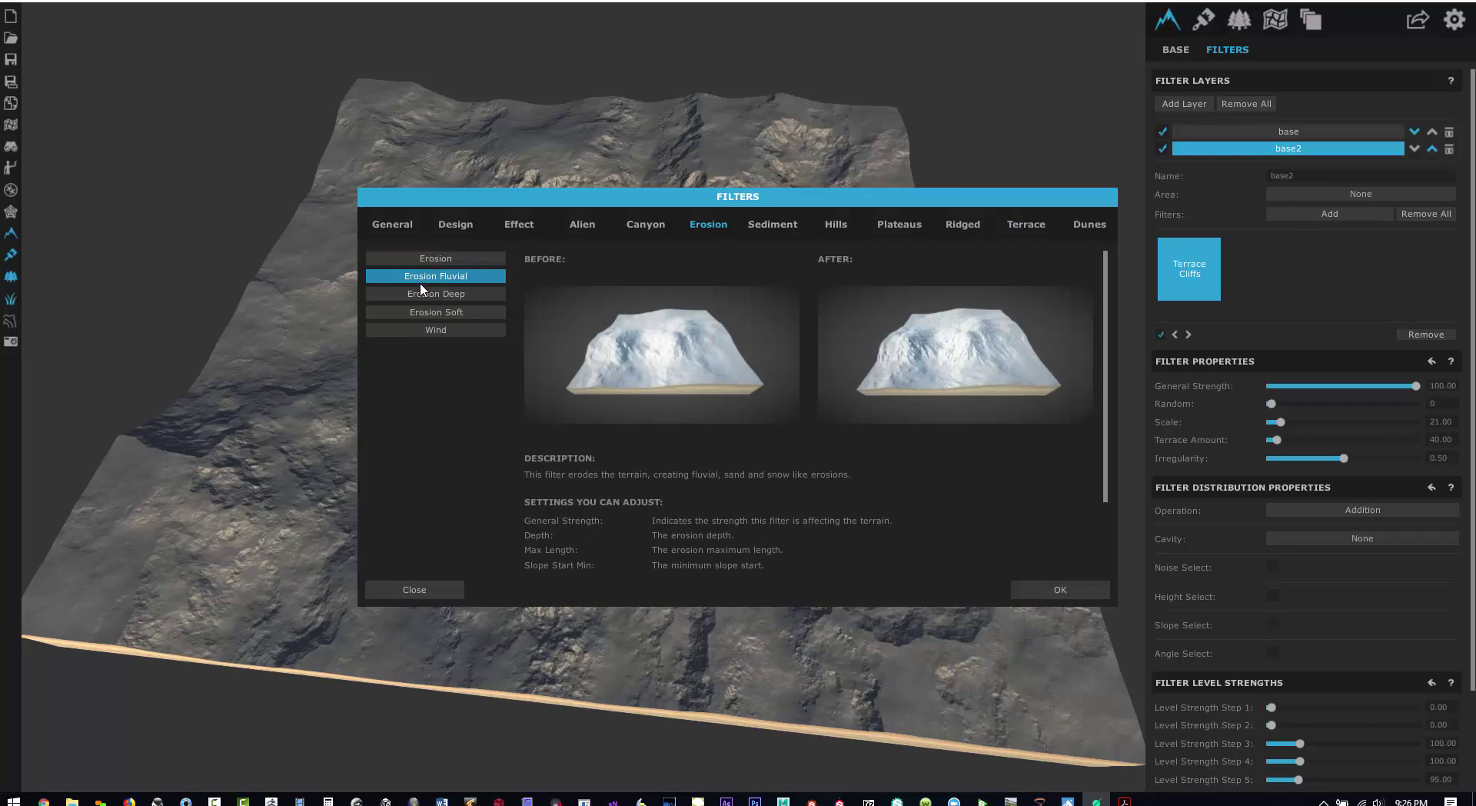
pyautogui.click(1050, 591)
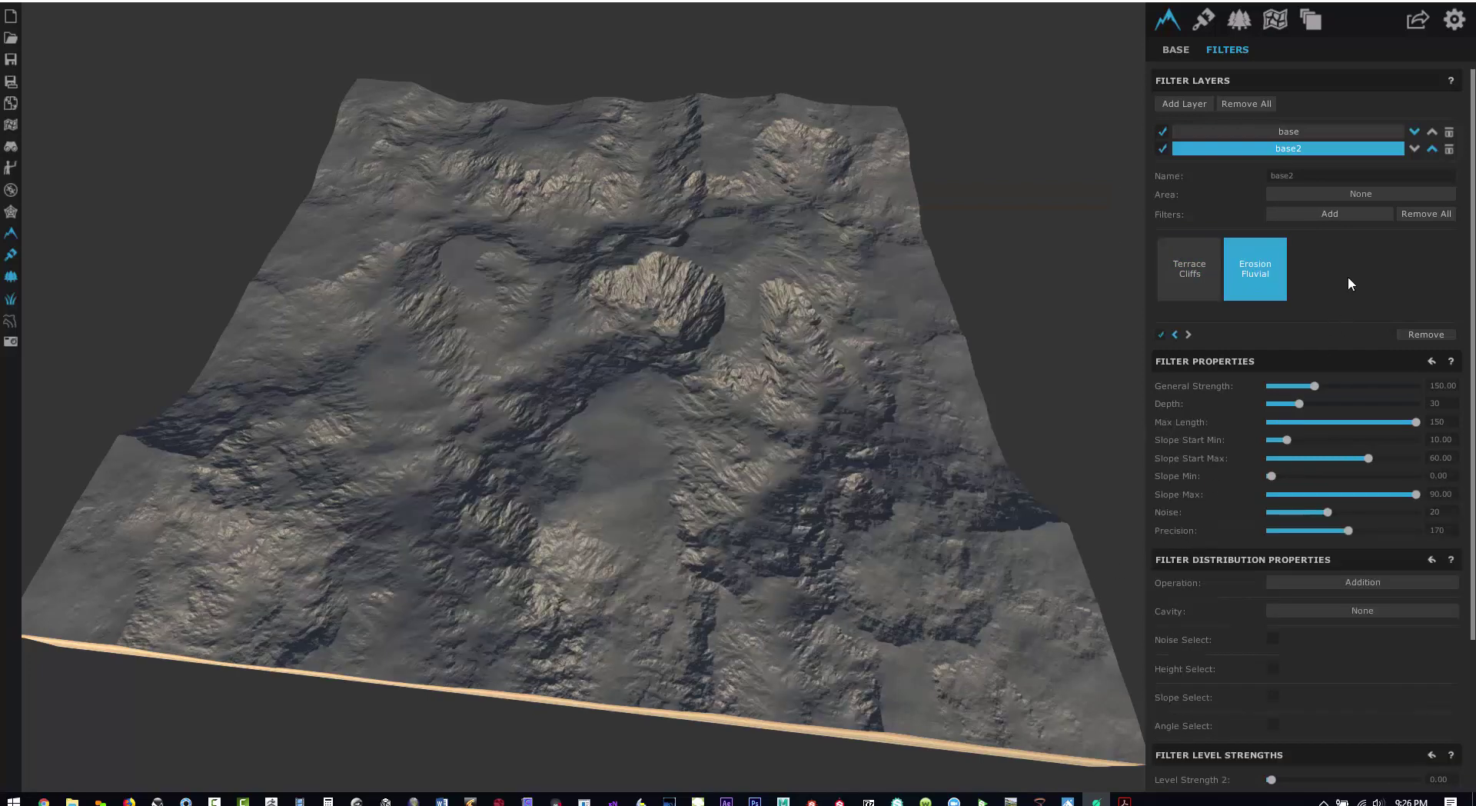
# Compare the base and base2 layers' filters, then switch the base layer off
pyautogui.click(1203, 276)
pyautogui.click(1252, 275)
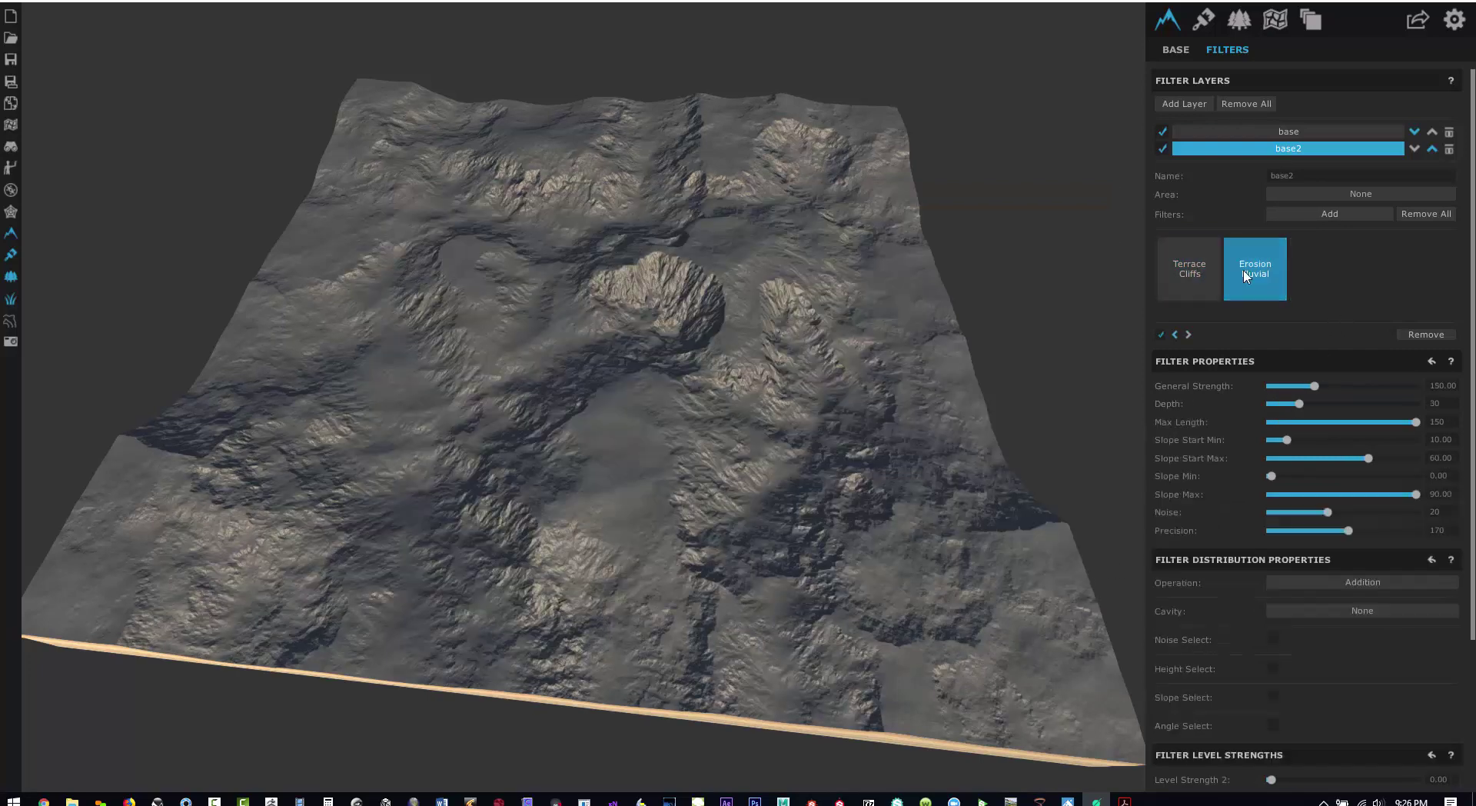
pyautogui.click(1219, 133)
pyautogui.click(1219, 148)
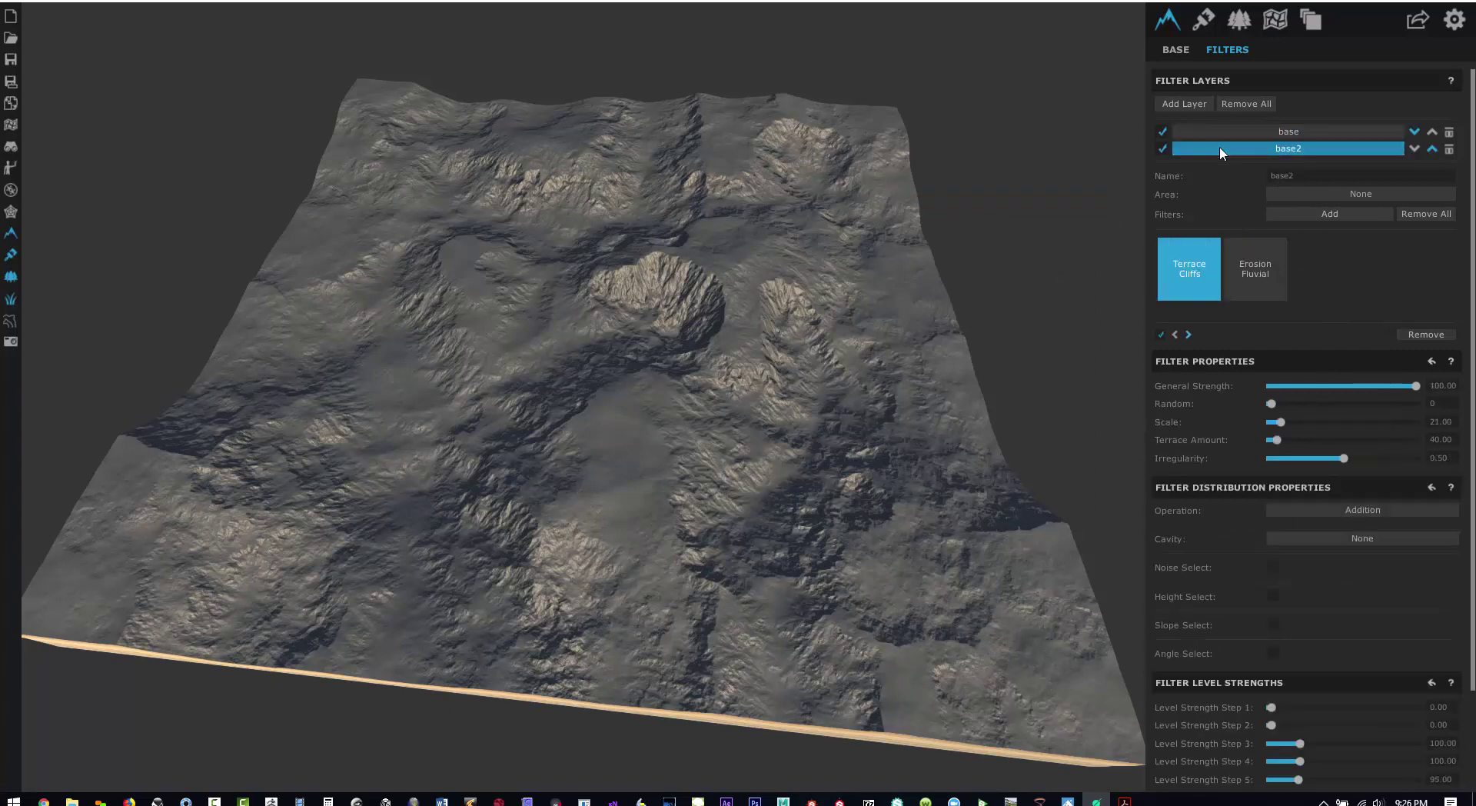
pyautogui.click(1215, 131)
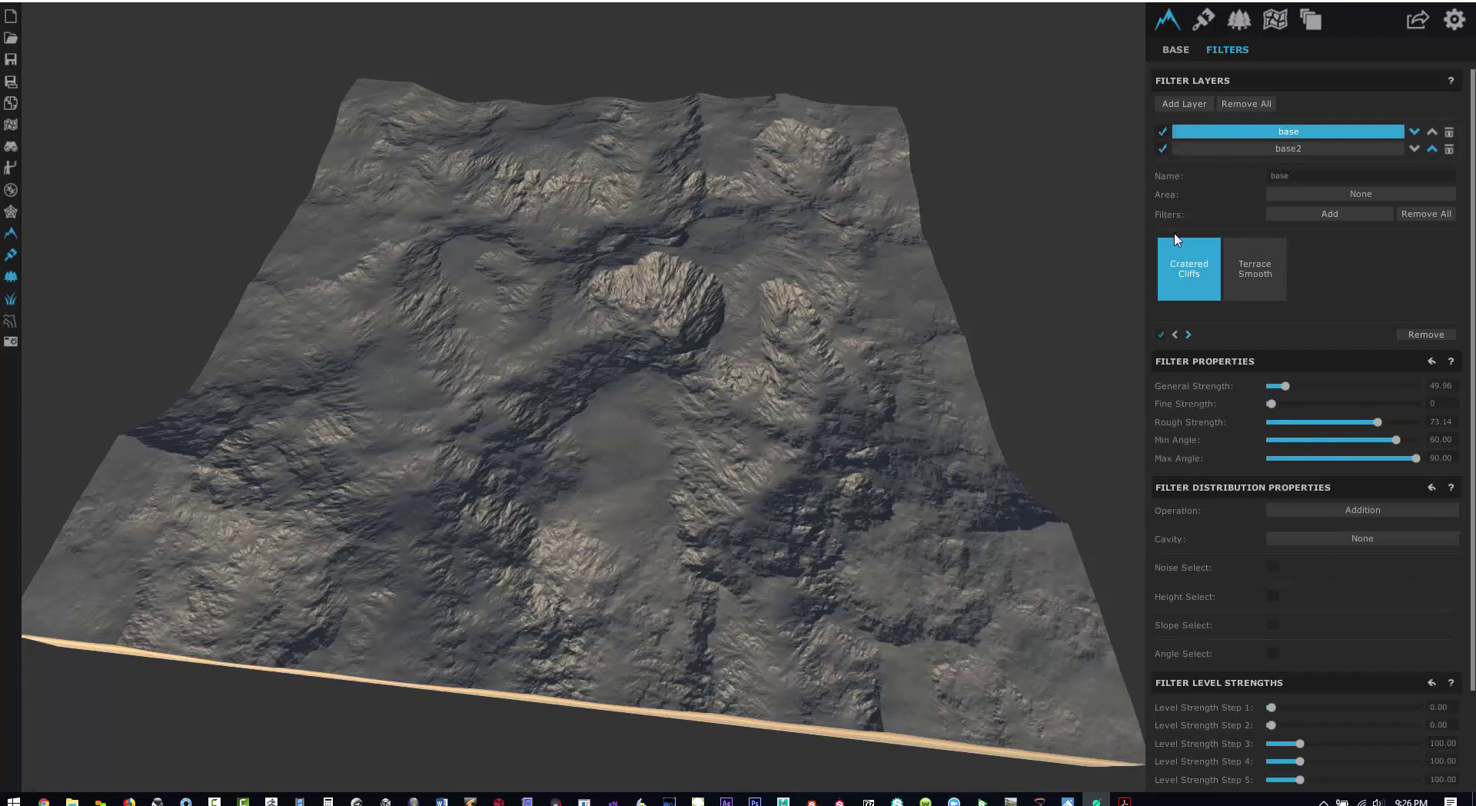
pyautogui.click(1242, 149)
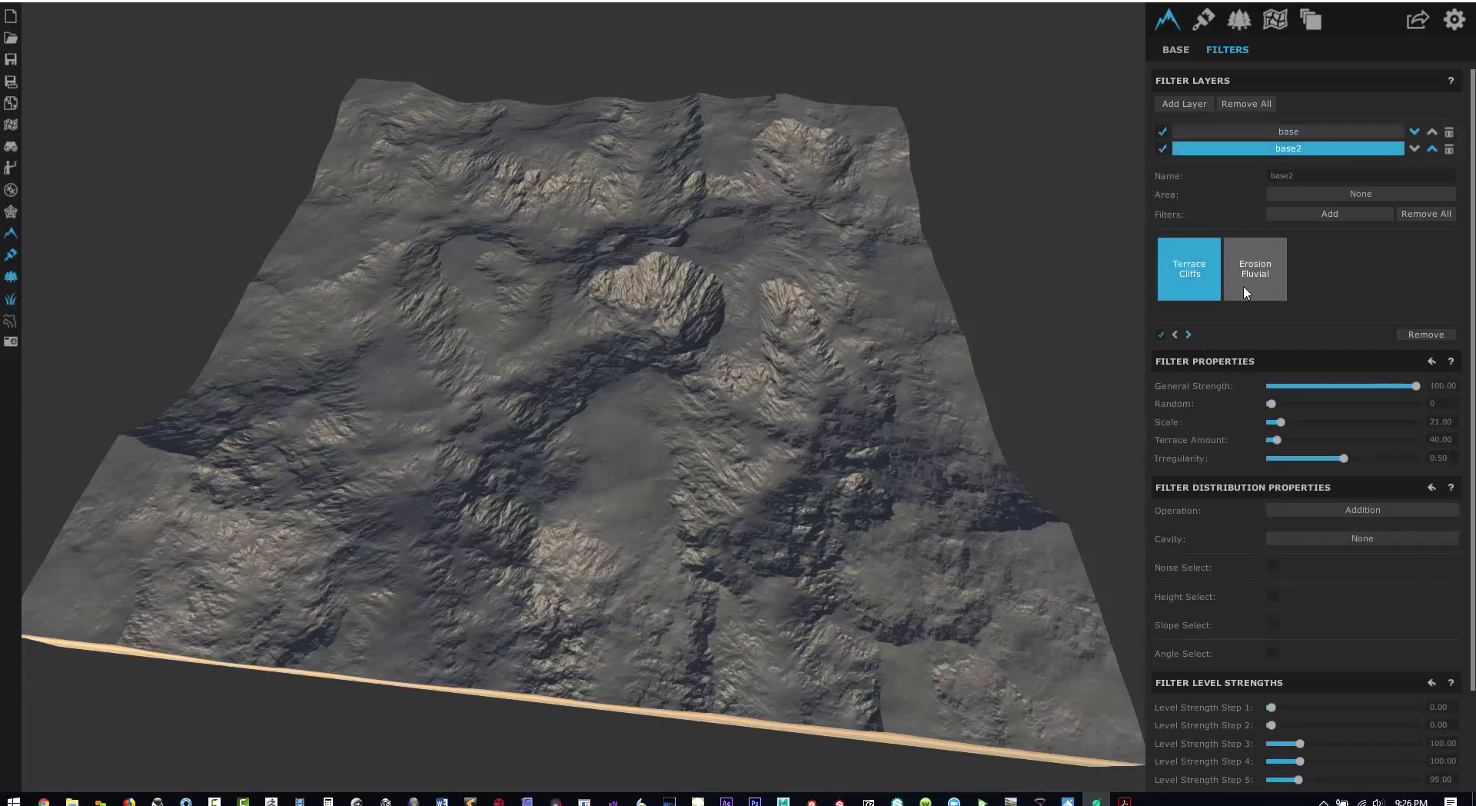
pyautogui.click(1175, 131)
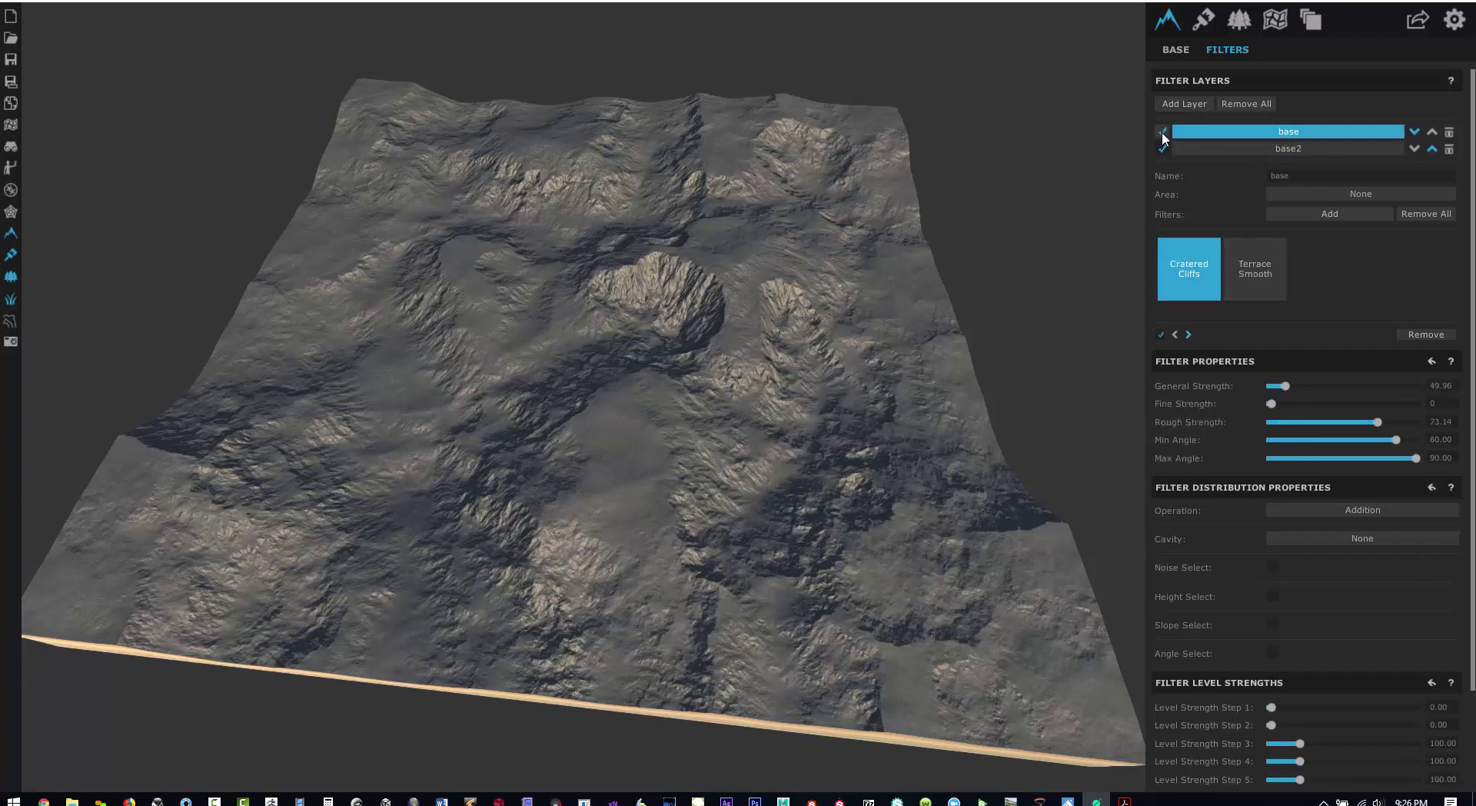
pyautogui.click(1162, 131)
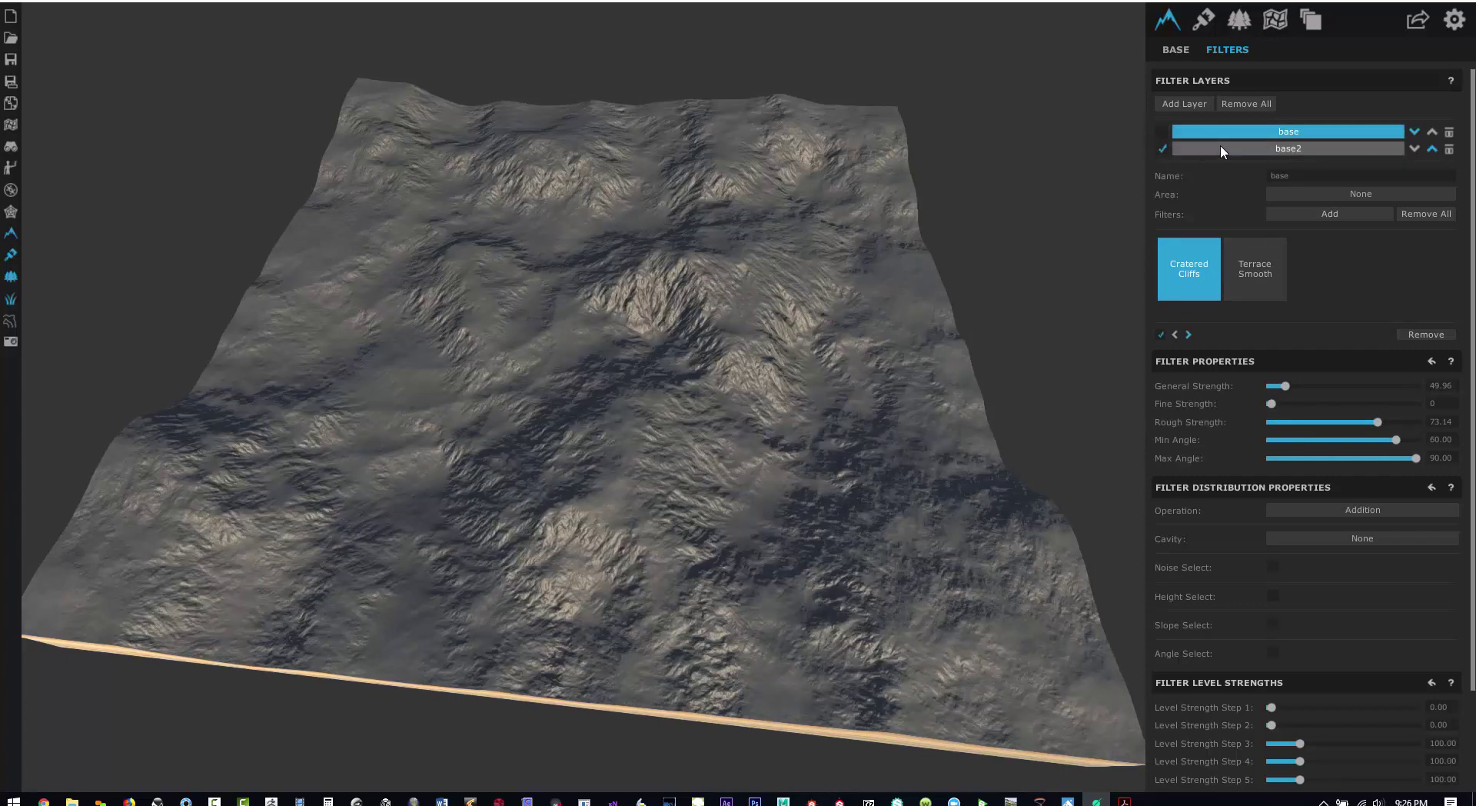
# Toggle the base layer's Terrace Smooth filter off and back on to compare
pyautogui.click(1251, 275)
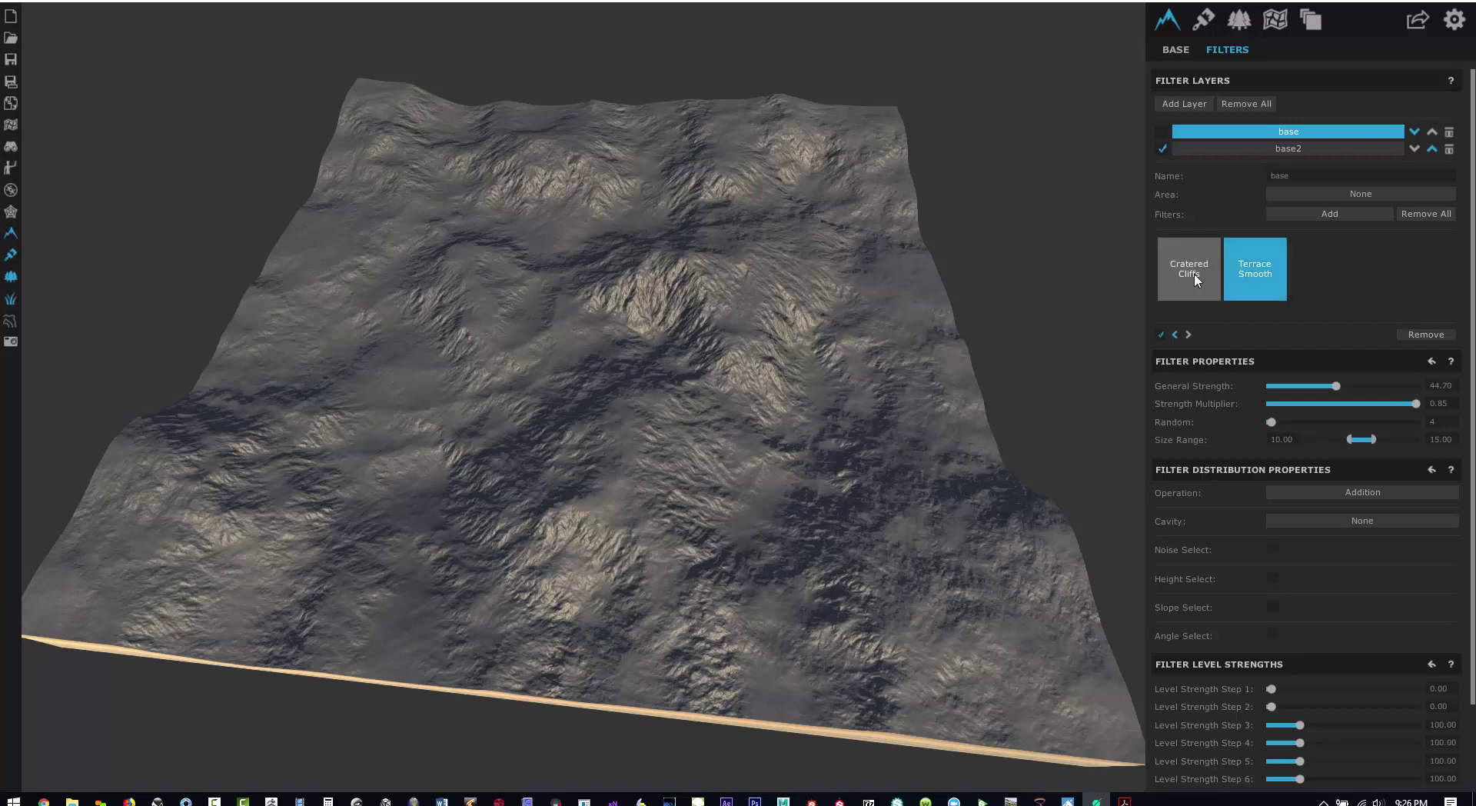
pyautogui.click(1161, 335)
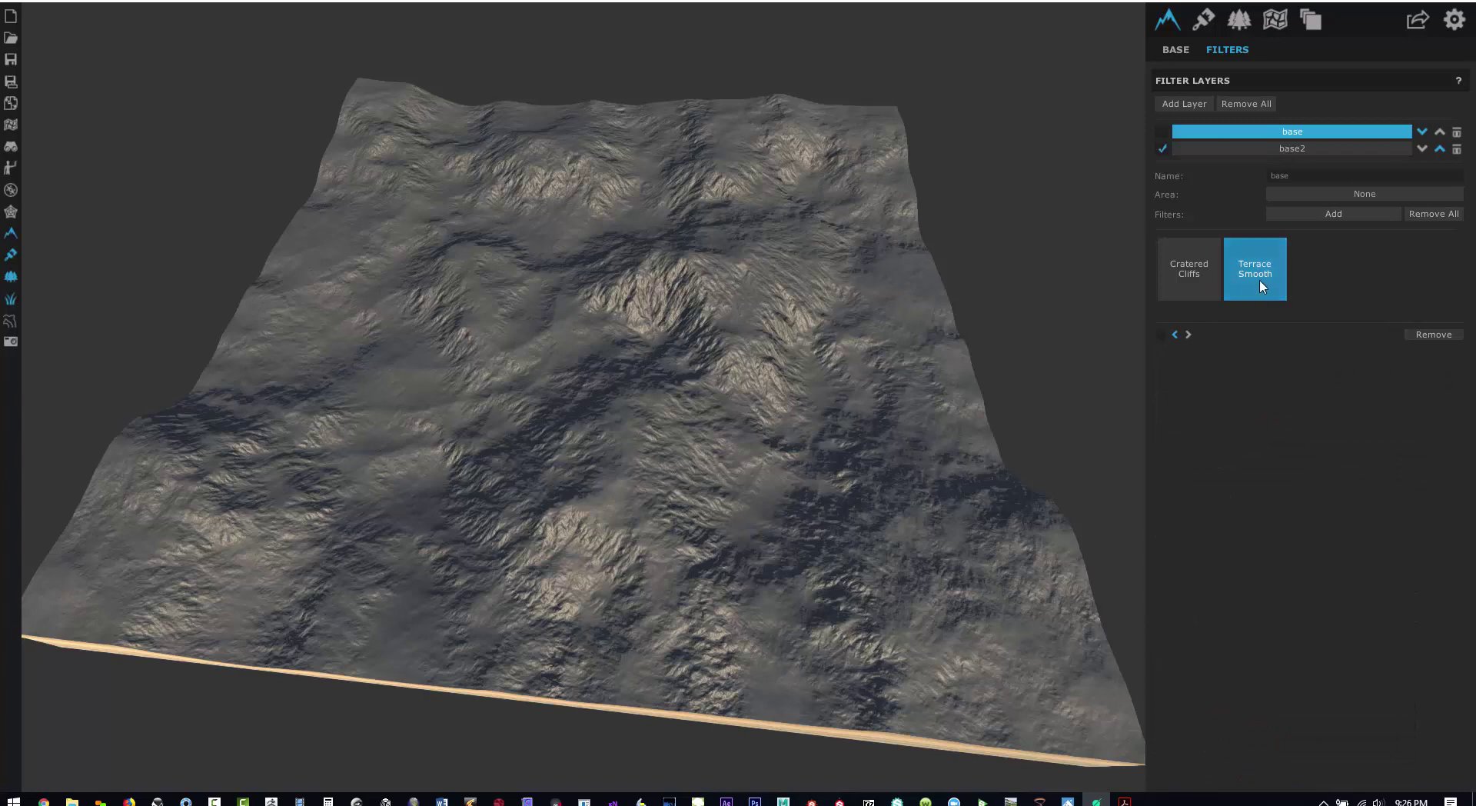
pyautogui.click(1160, 333)
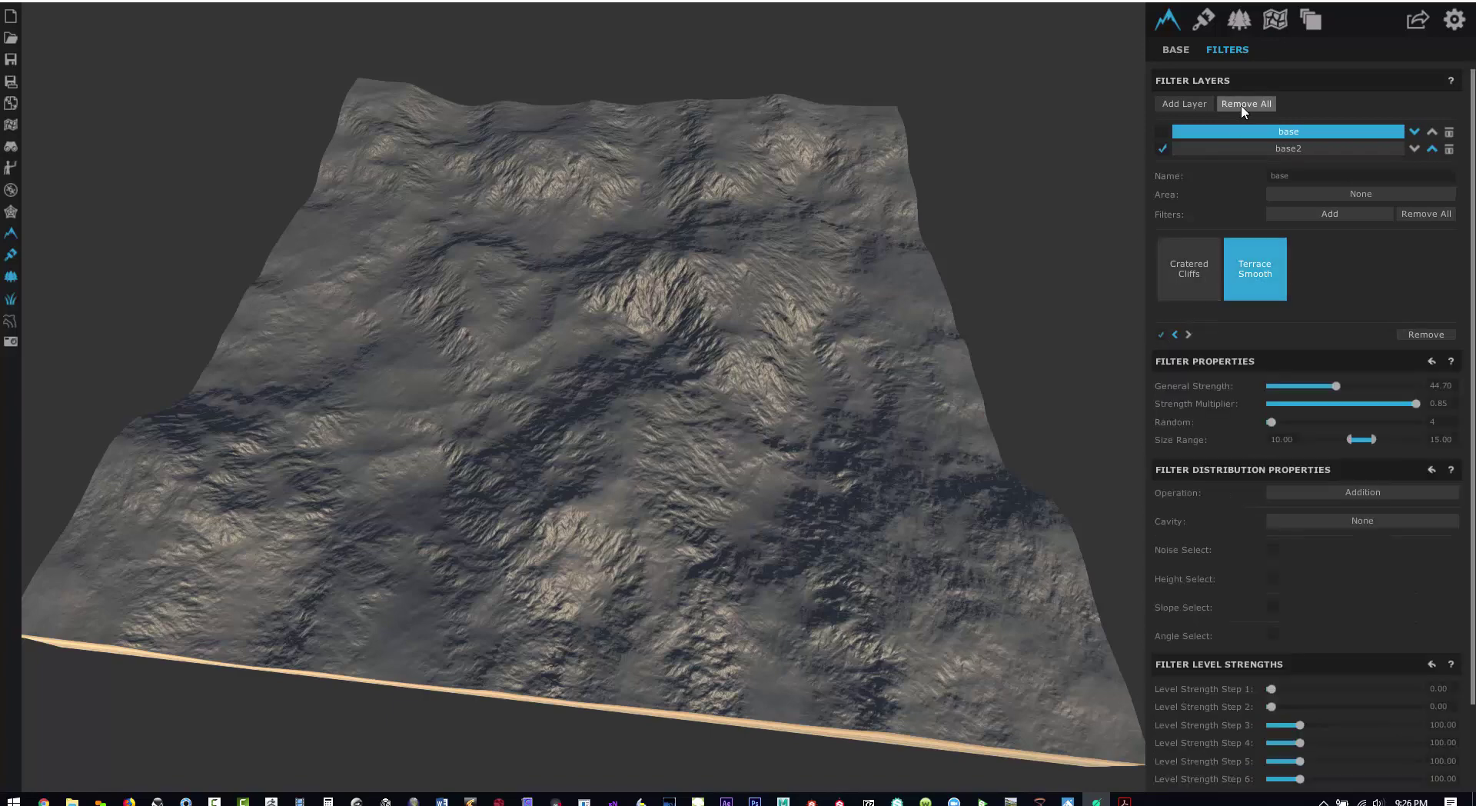
# Toggle base2's Erosion Fluvial and Terrace Cliffs filters off and on to compare the terrain
pyautogui.click(1247, 149)
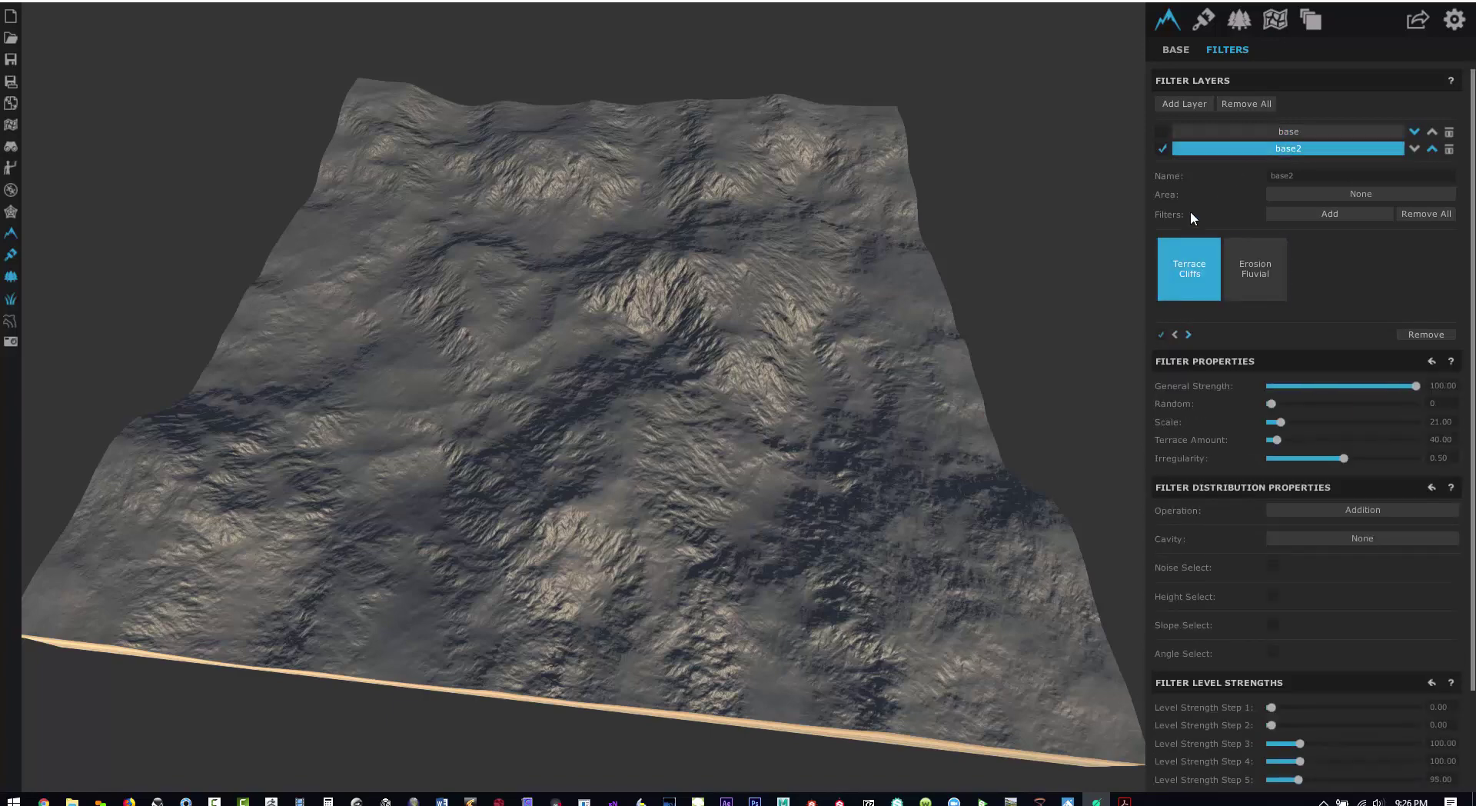
pyautogui.click(1236, 278)
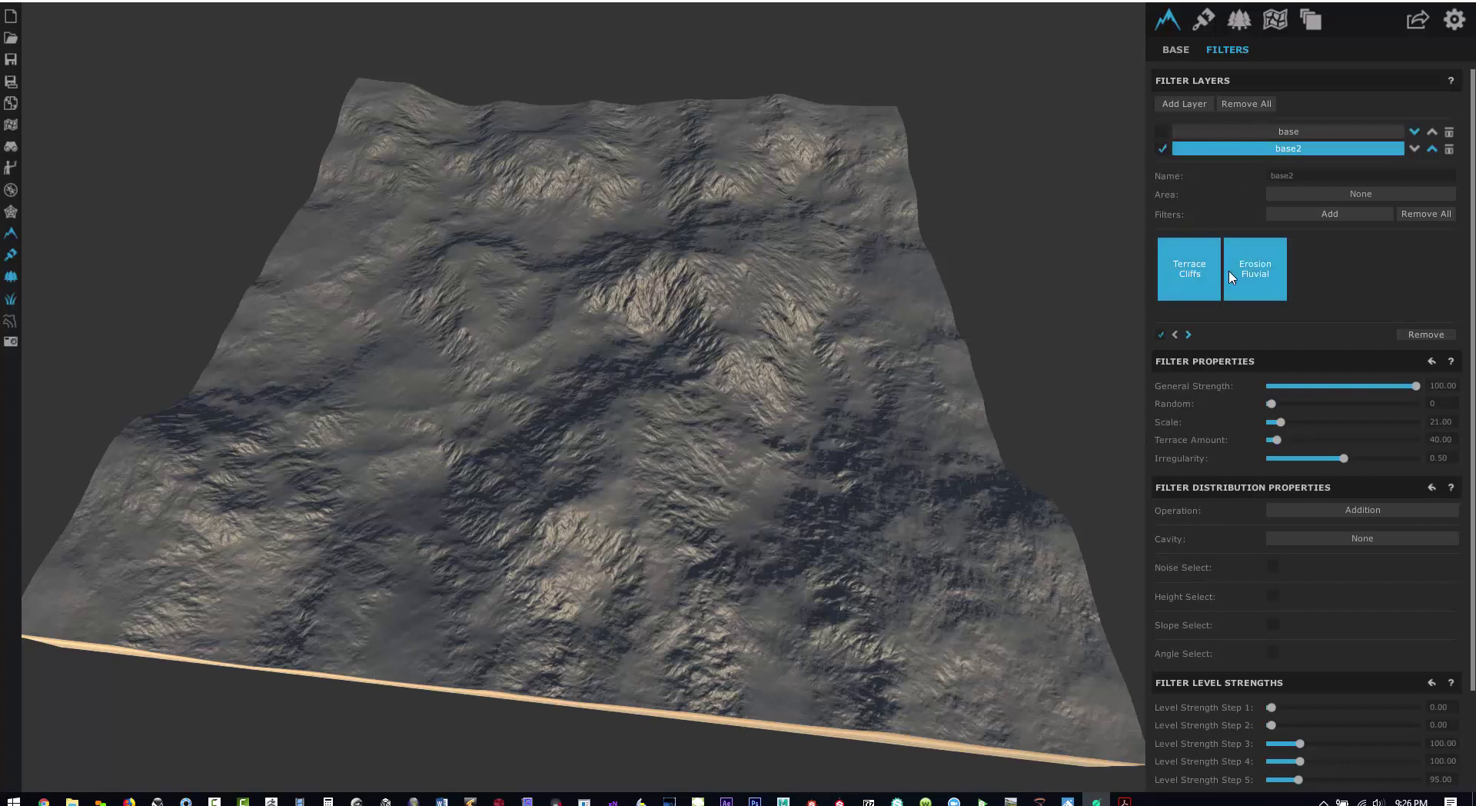
pyautogui.click(1161, 334)
pyautogui.click(1162, 334)
pyautogui.click(1161, 334)
pyautogui.click(1162, 335)
pyautogui.click(1173, 292)
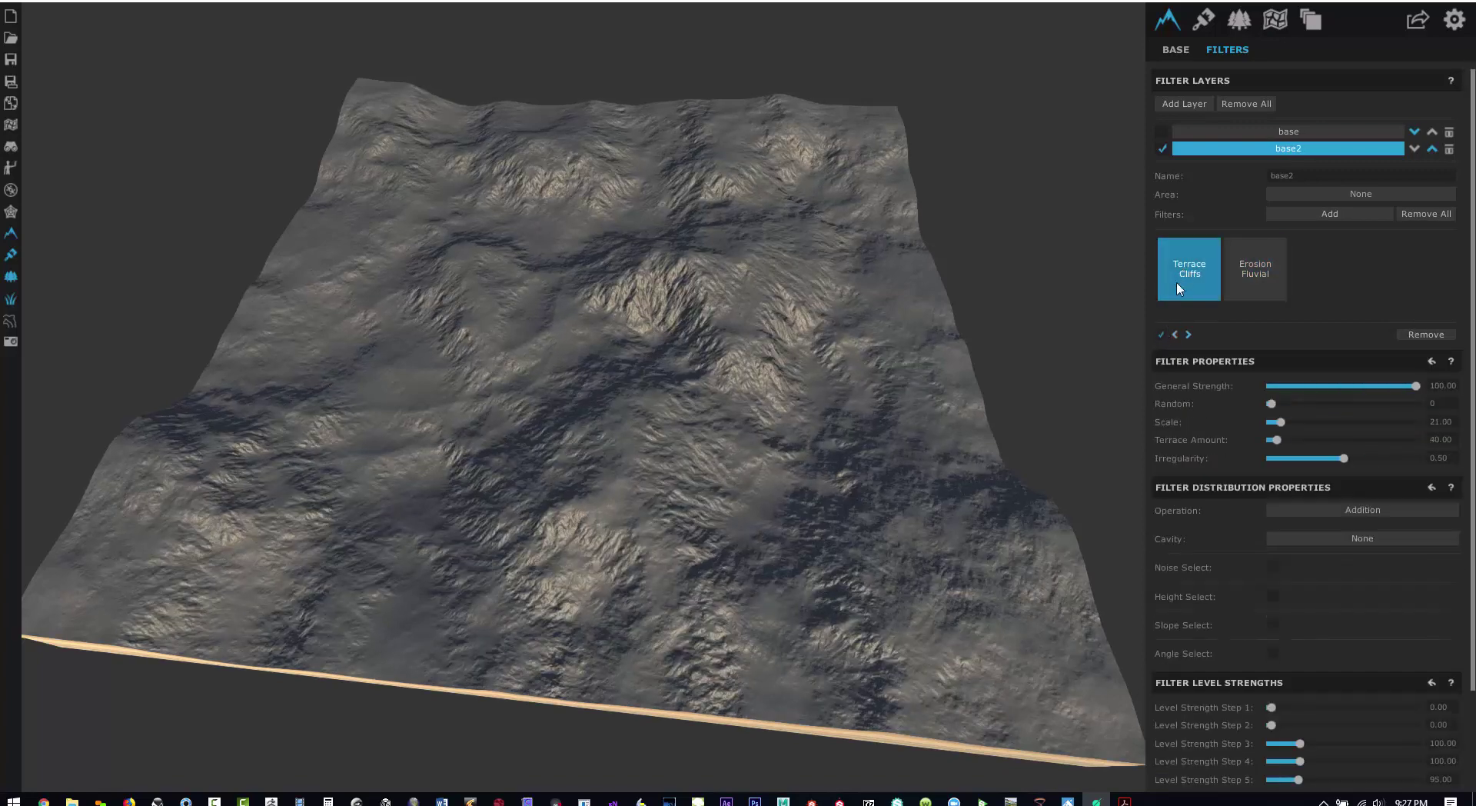
pyautogui.click(1162, 334)
pyautogui.click(1161, 334)
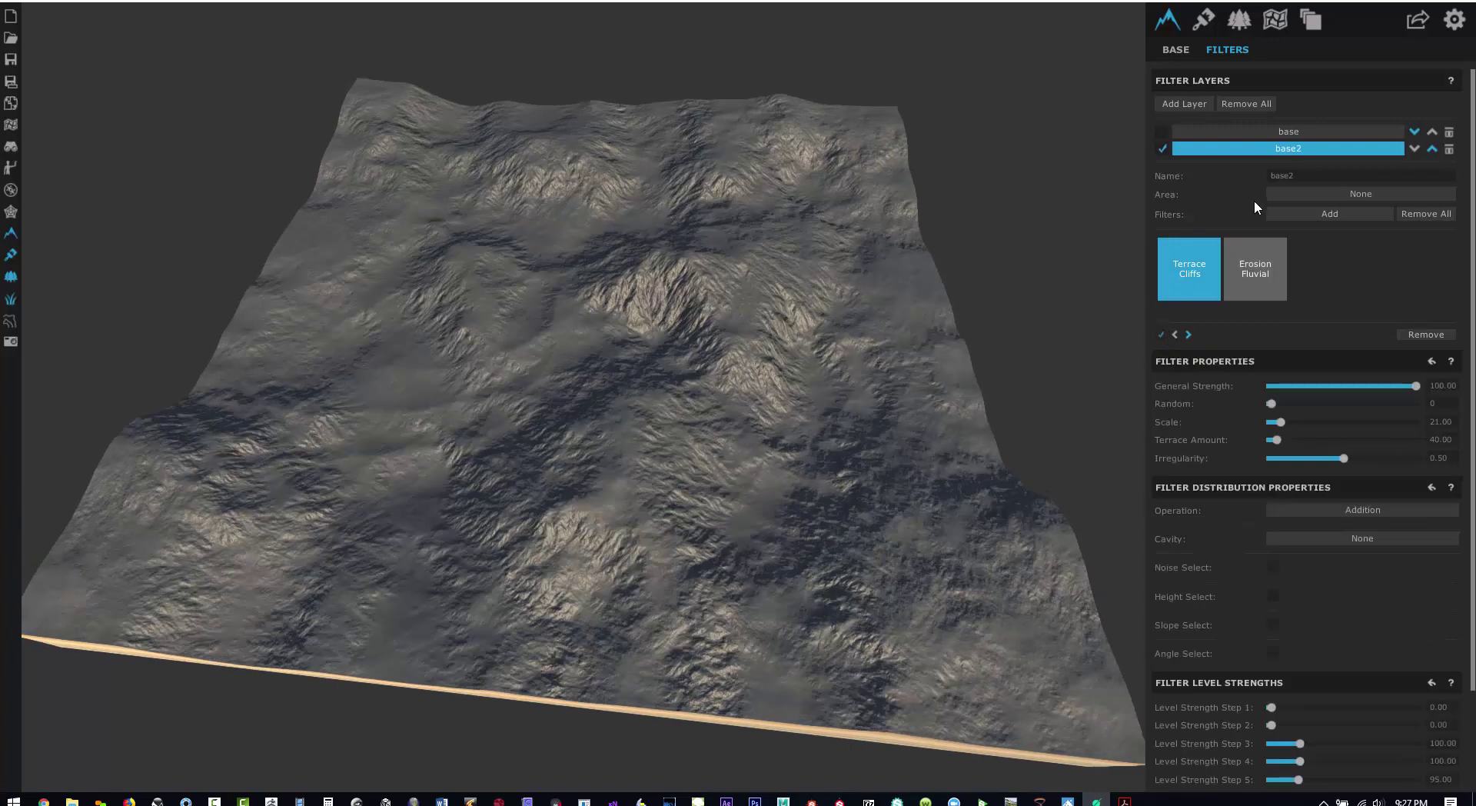
pyautogui.click(1266, 131)
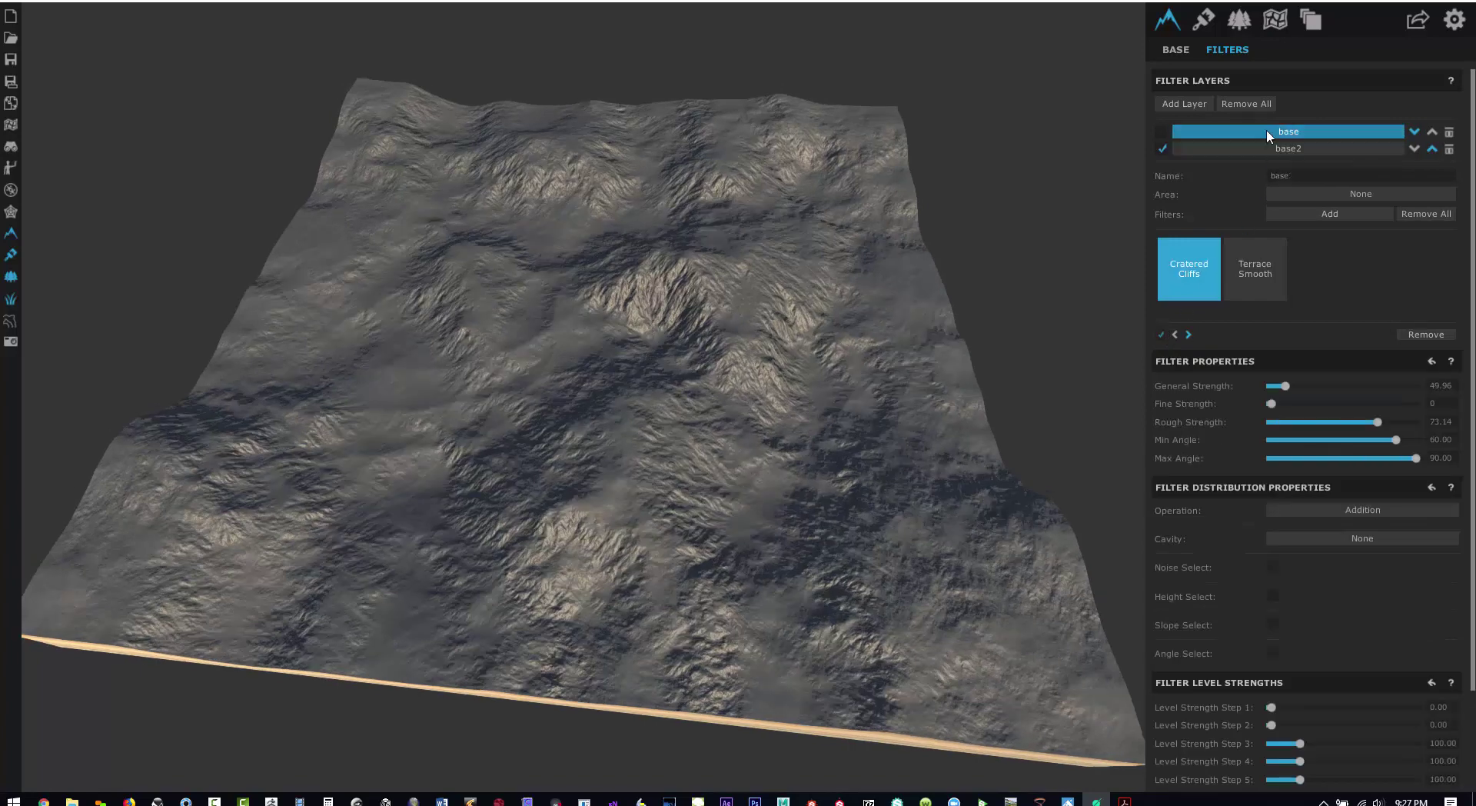
# Re-enable the base layer, toggling Cratered Cliffs and switching Terrace Smooth off to compare
pyautogui.click(1161, 132)
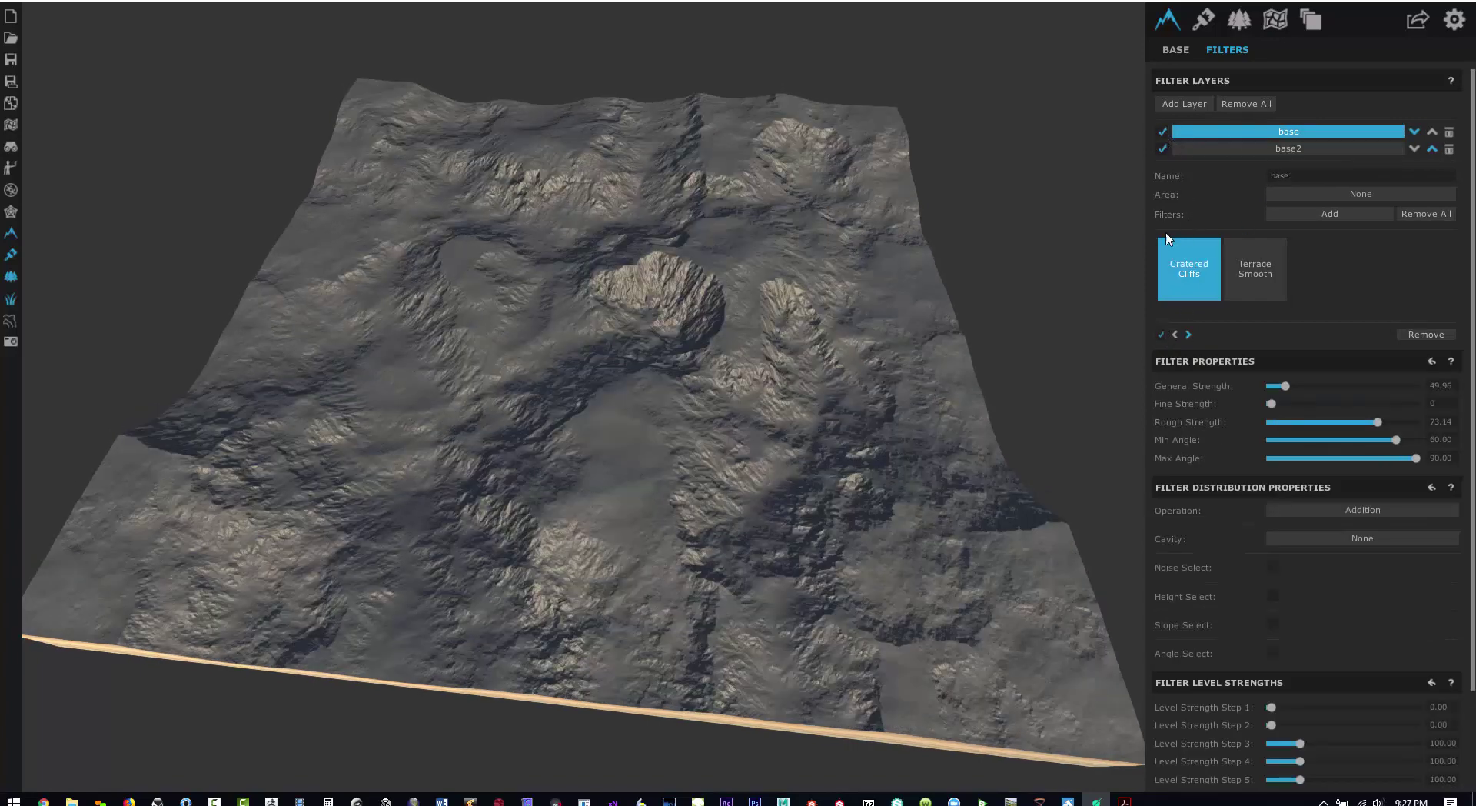
pyautogui.click(1160, 334)
pyautogui.click(1161, 334)
pyautogui.click(1255, 269)
pyautogui.click(1160, 335)
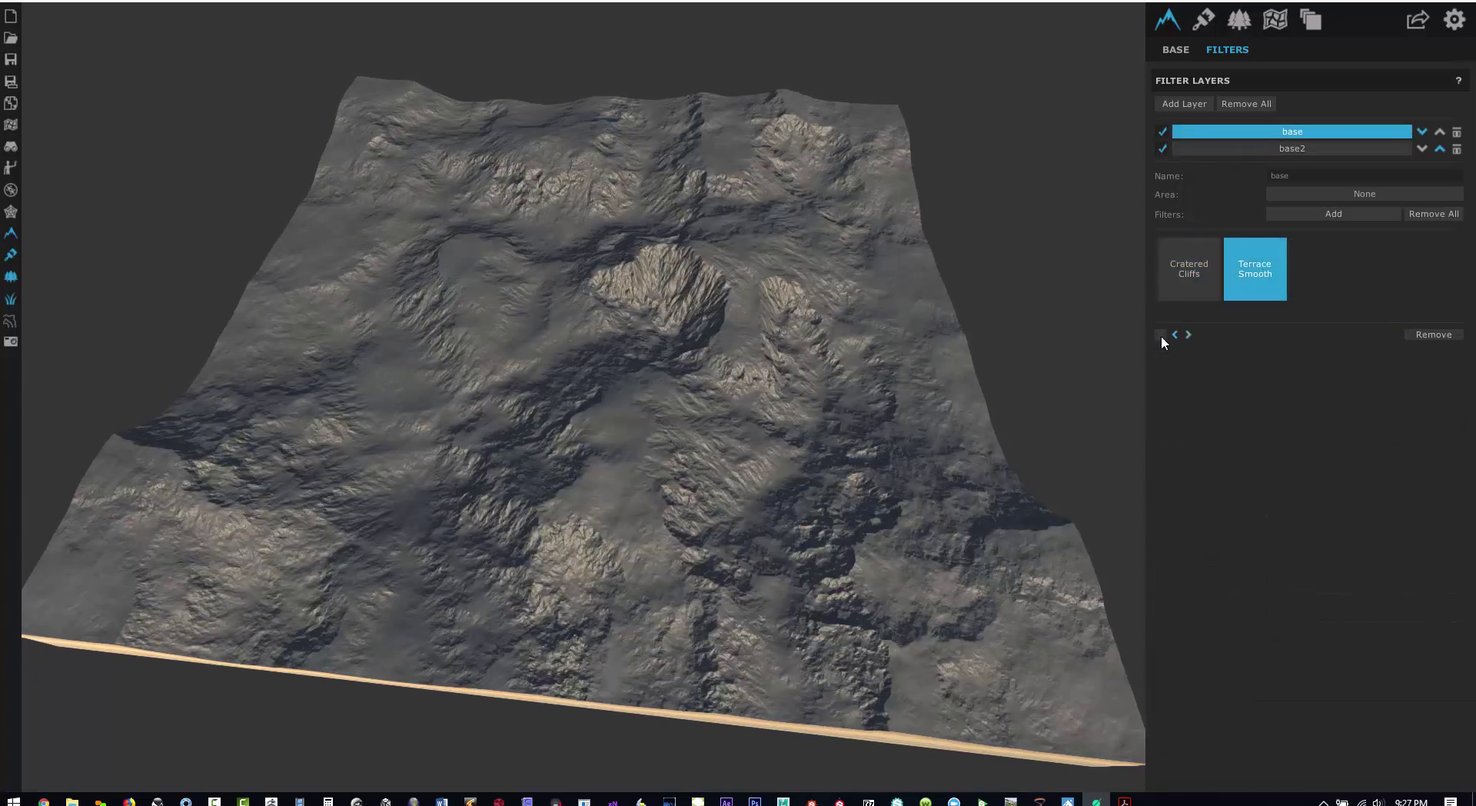
pyautogui.click(1160, 335)
pyautogui.click(1161, 336)
pyautogui.moveTo(932, 587); pyautogui.dragTo(541, 401)
pyautogui.scroll(-10, 527, 385)
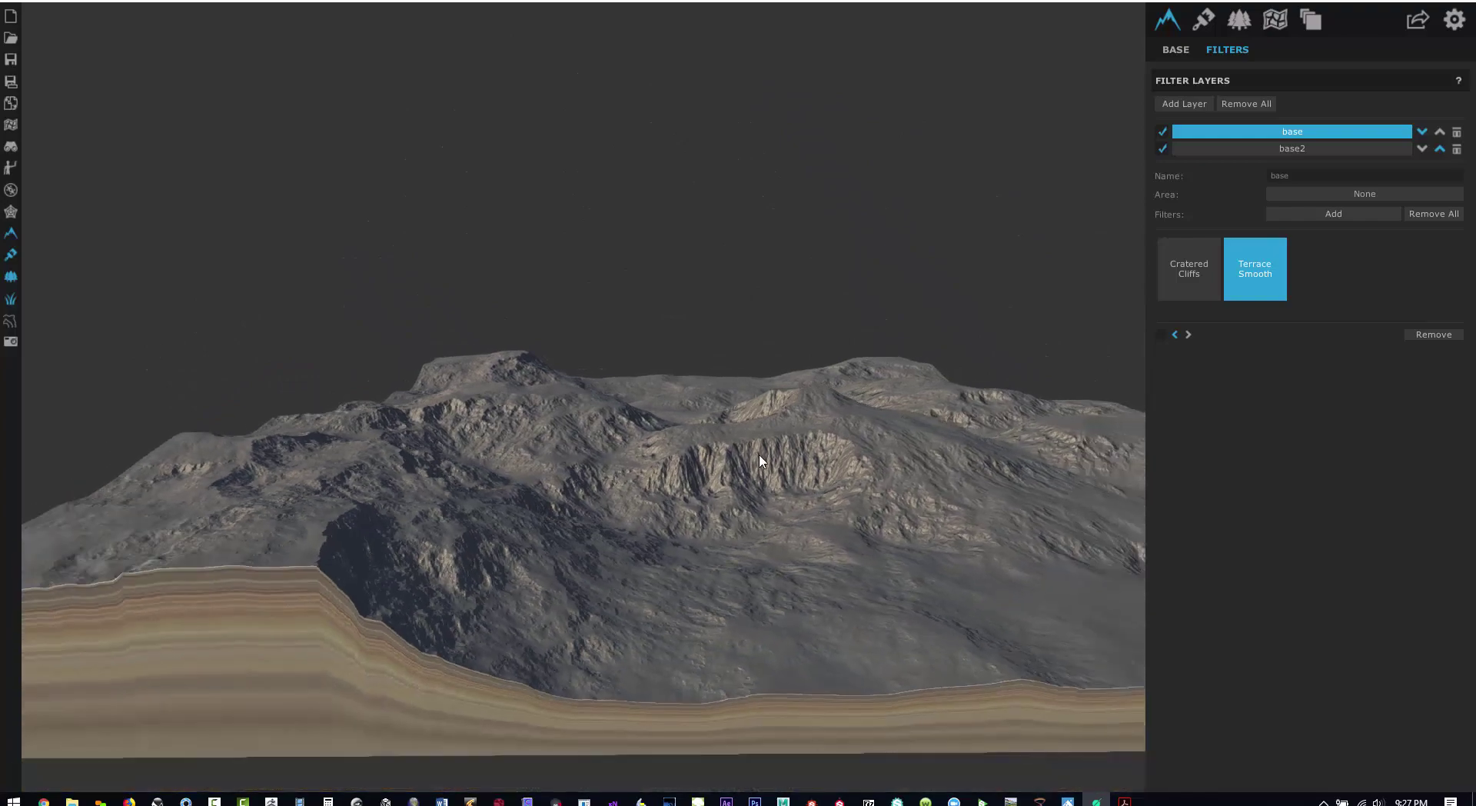
pyautogui.scroll(10, 643, 367)
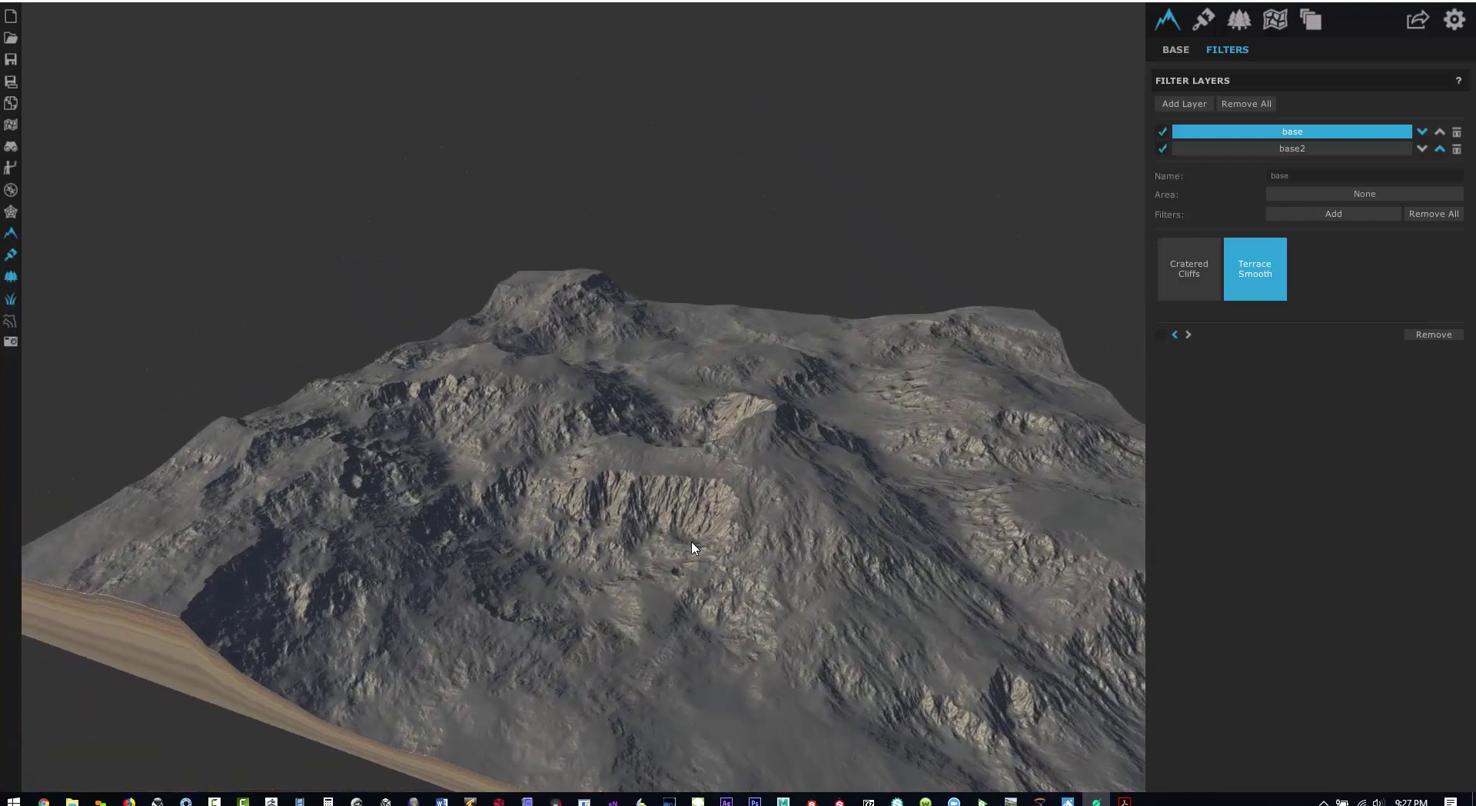
pyautogui.moveTo(671, 548); pyautogui.dragTo(652, 442, button='middle')
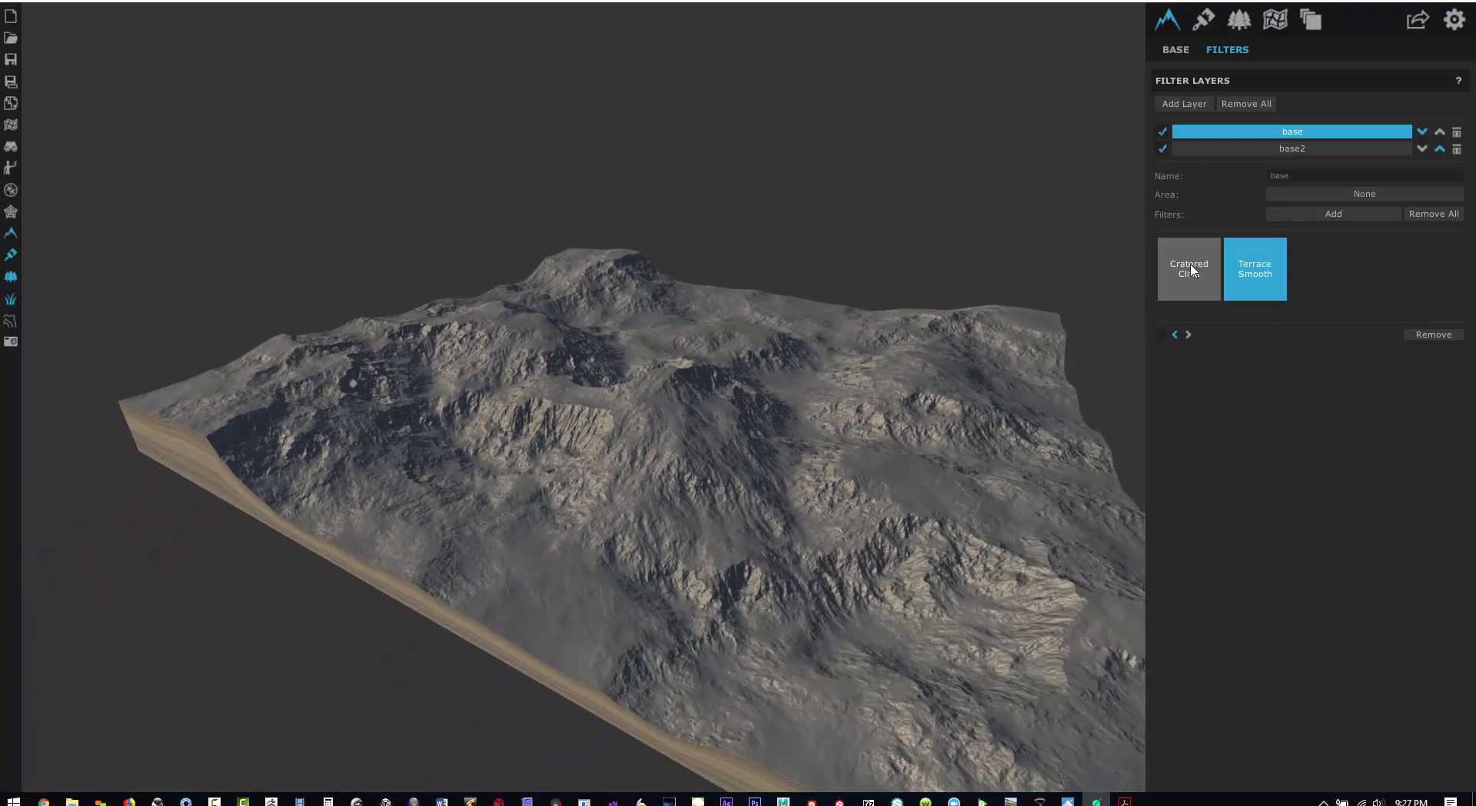
# Re-enable Terrace Smooth and raise Cratered Cliffs general strength to 294.88
pyautogui.click(1161, 334)
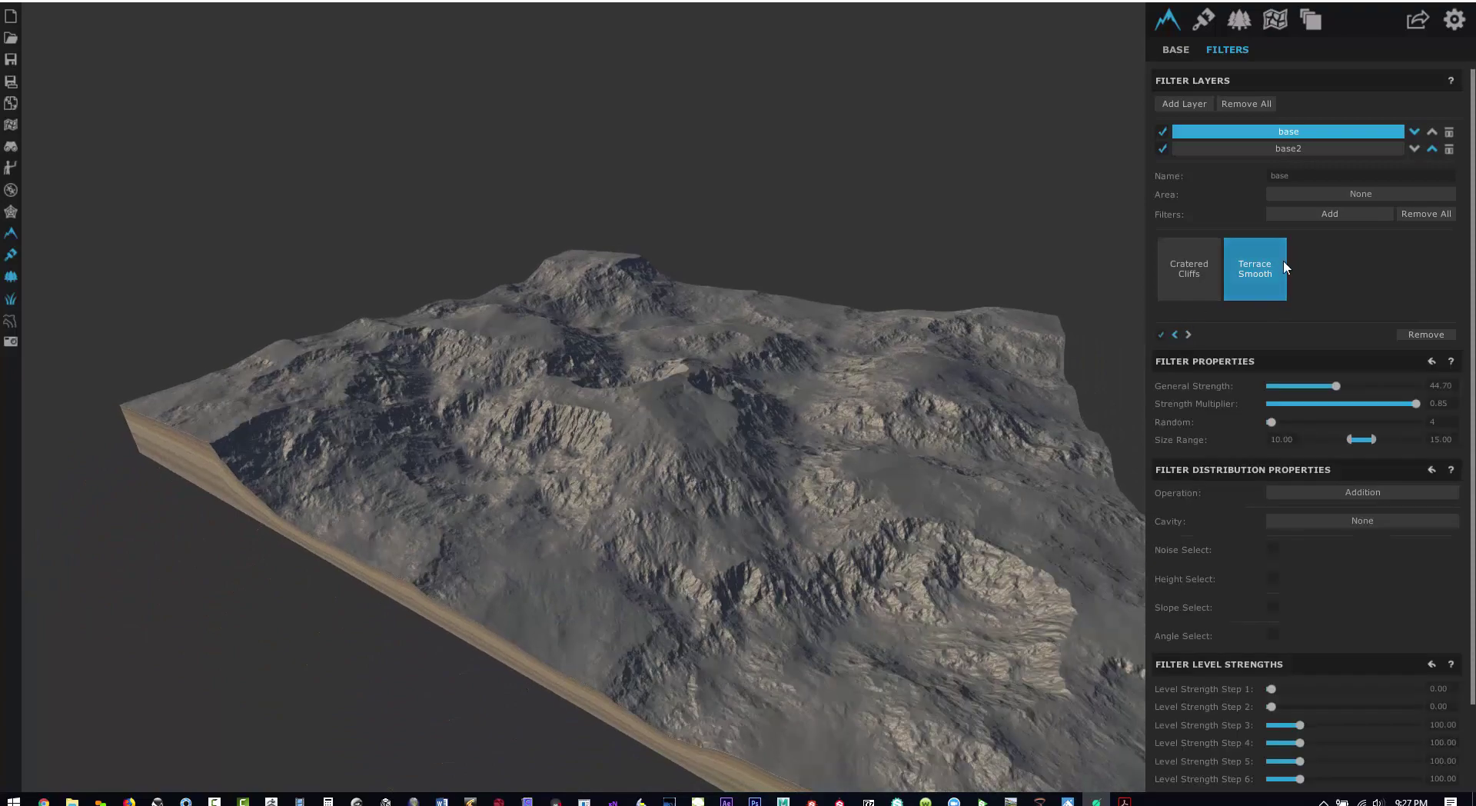
pyautogui.click(1218, 263)
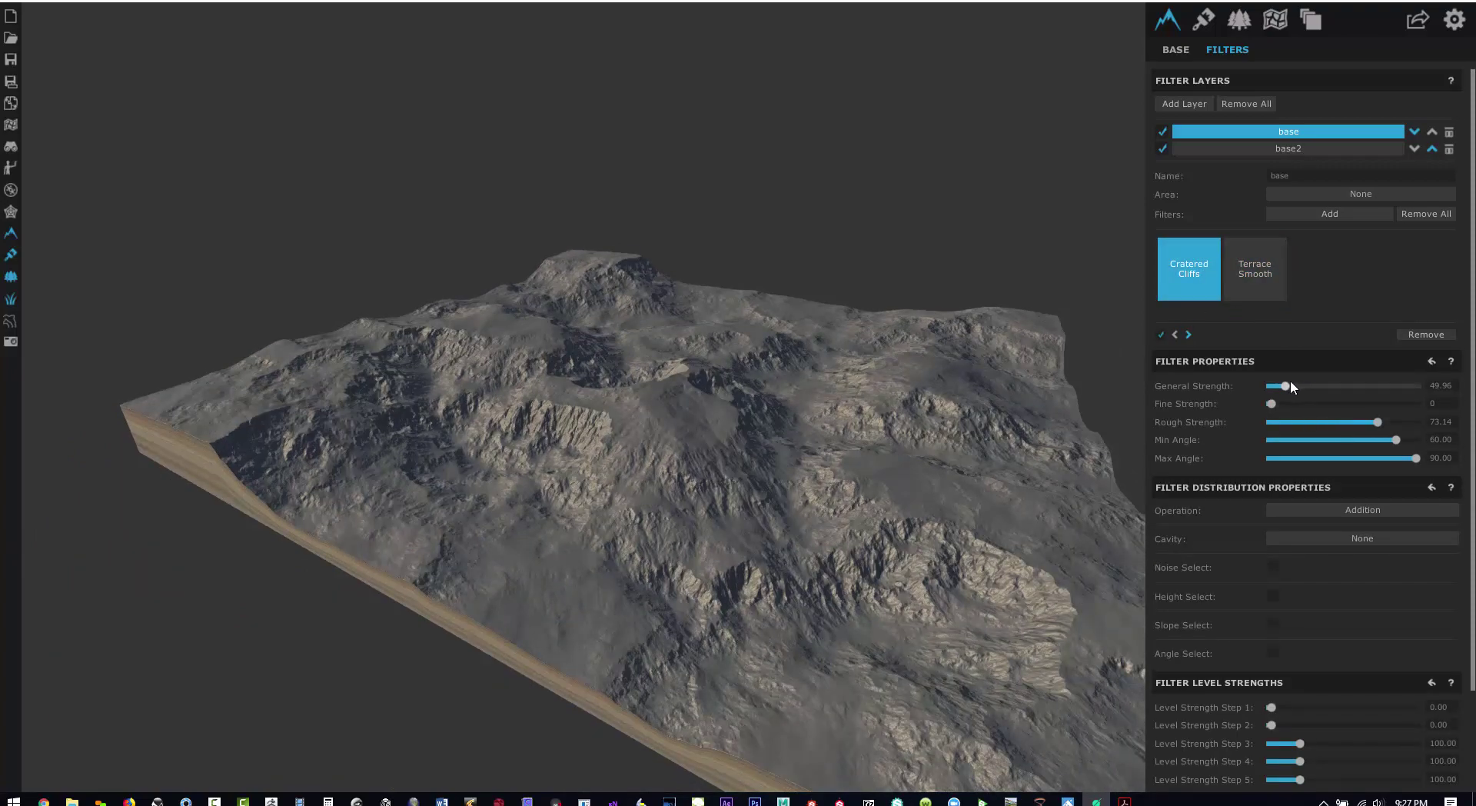
pyautogui.moveTo(1290, 383); pyautogui.dragTo(1356, 387)
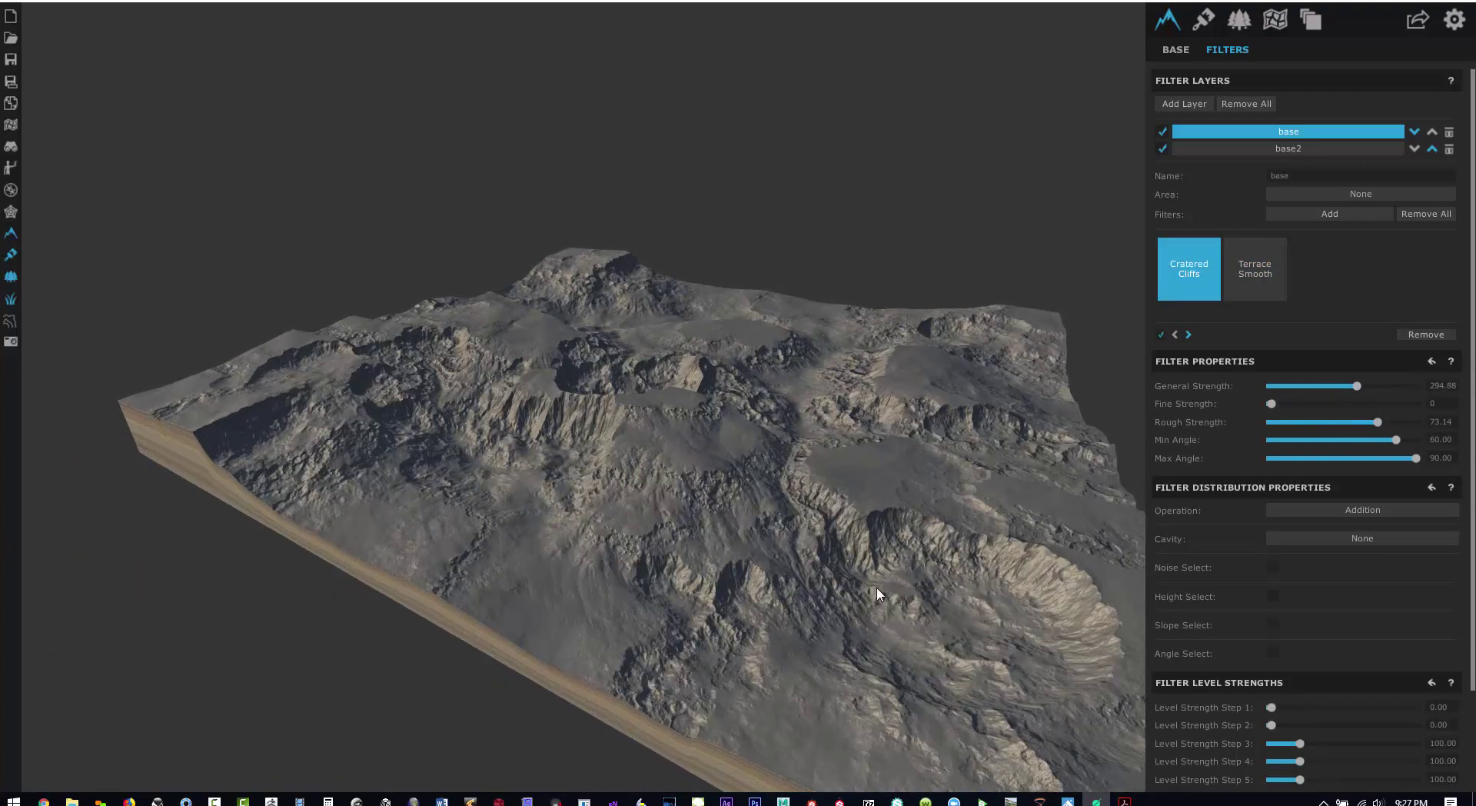
pyautogui.scroll(-3, 869, 581)
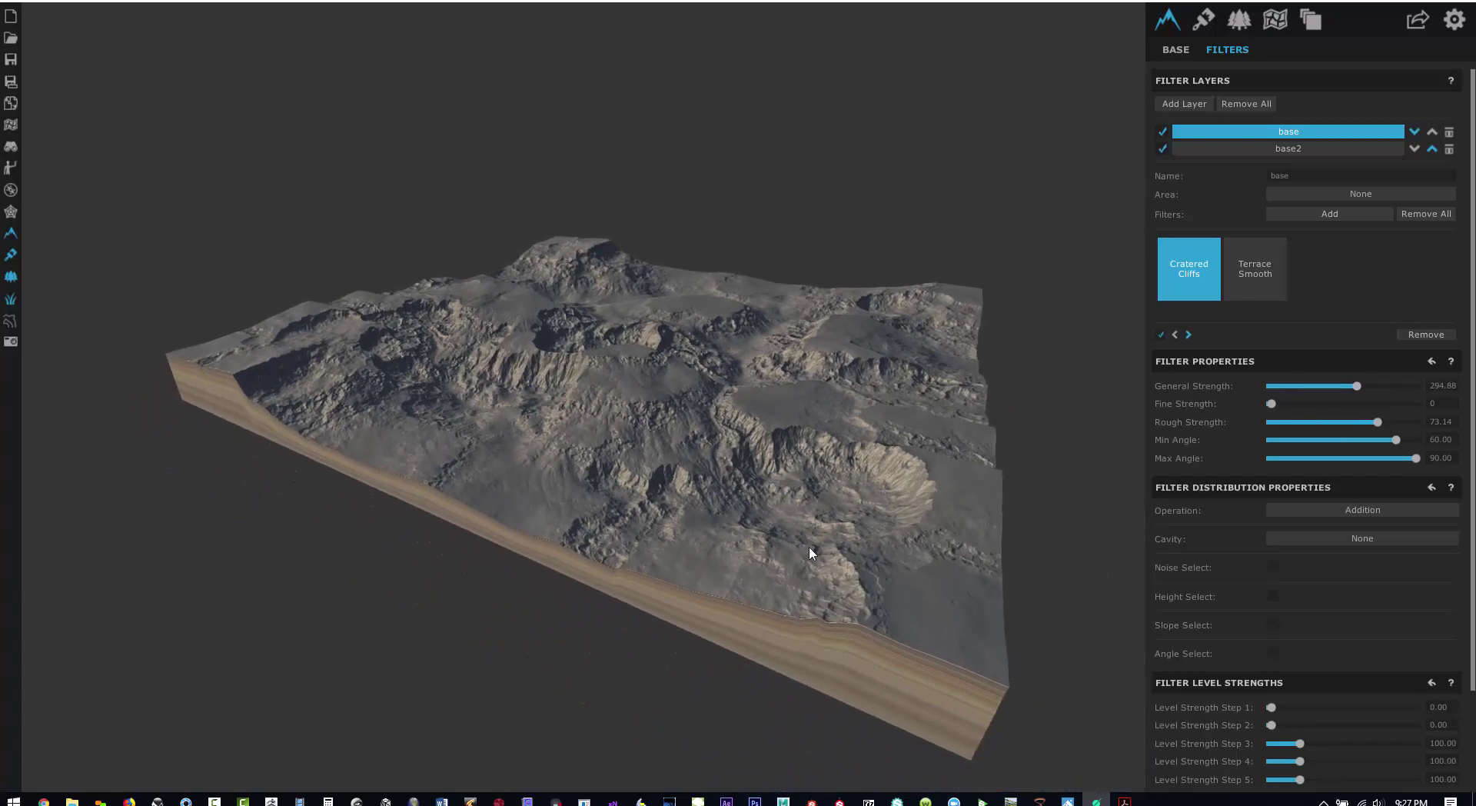
pyautogui.moveTo(745, 593); pyautogui.dragTo(901, 403, button='middle')
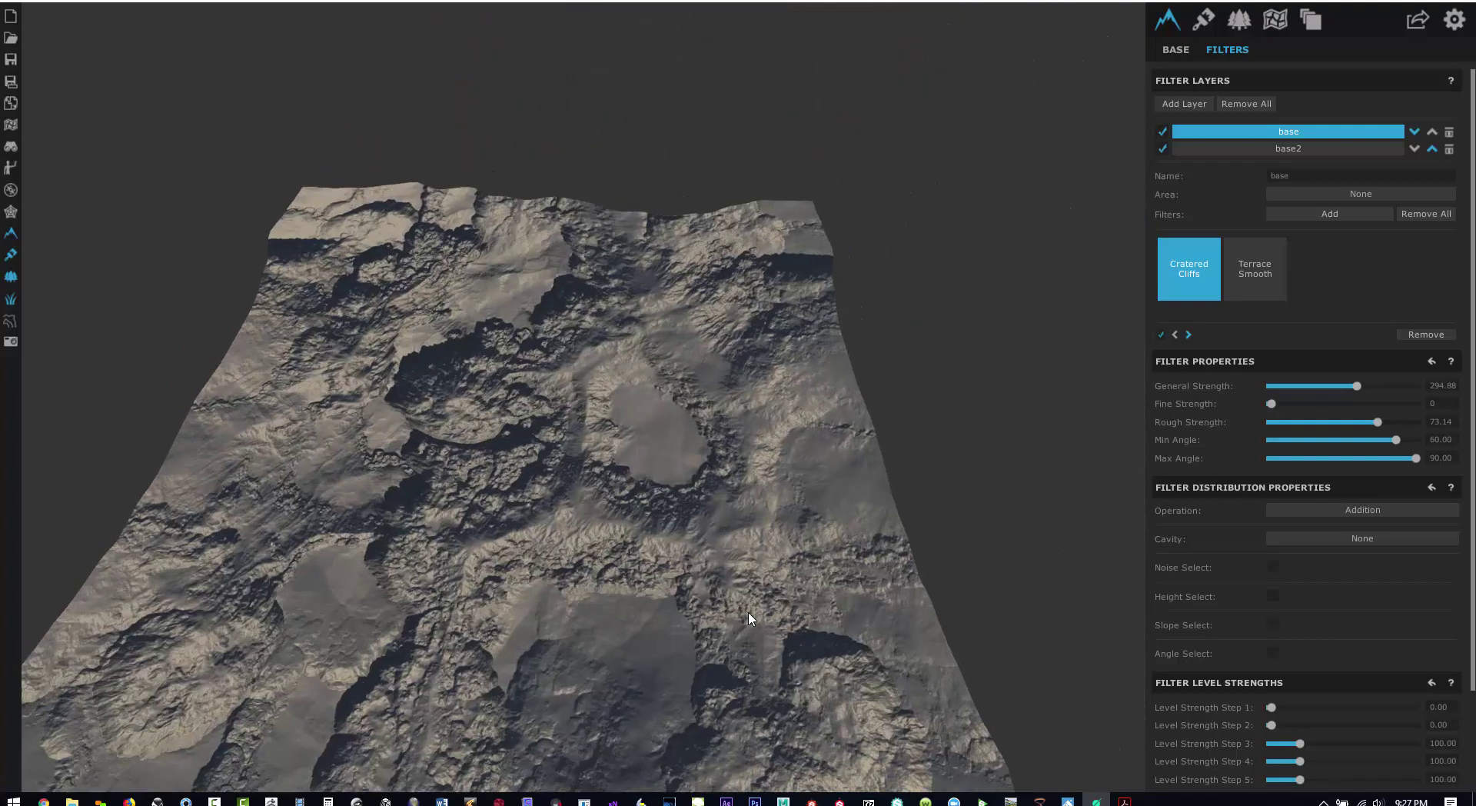
# Set the terrain width to 5000 so the terrain measures 5000 by 5000 m
pyautogui.click(1176, 49)
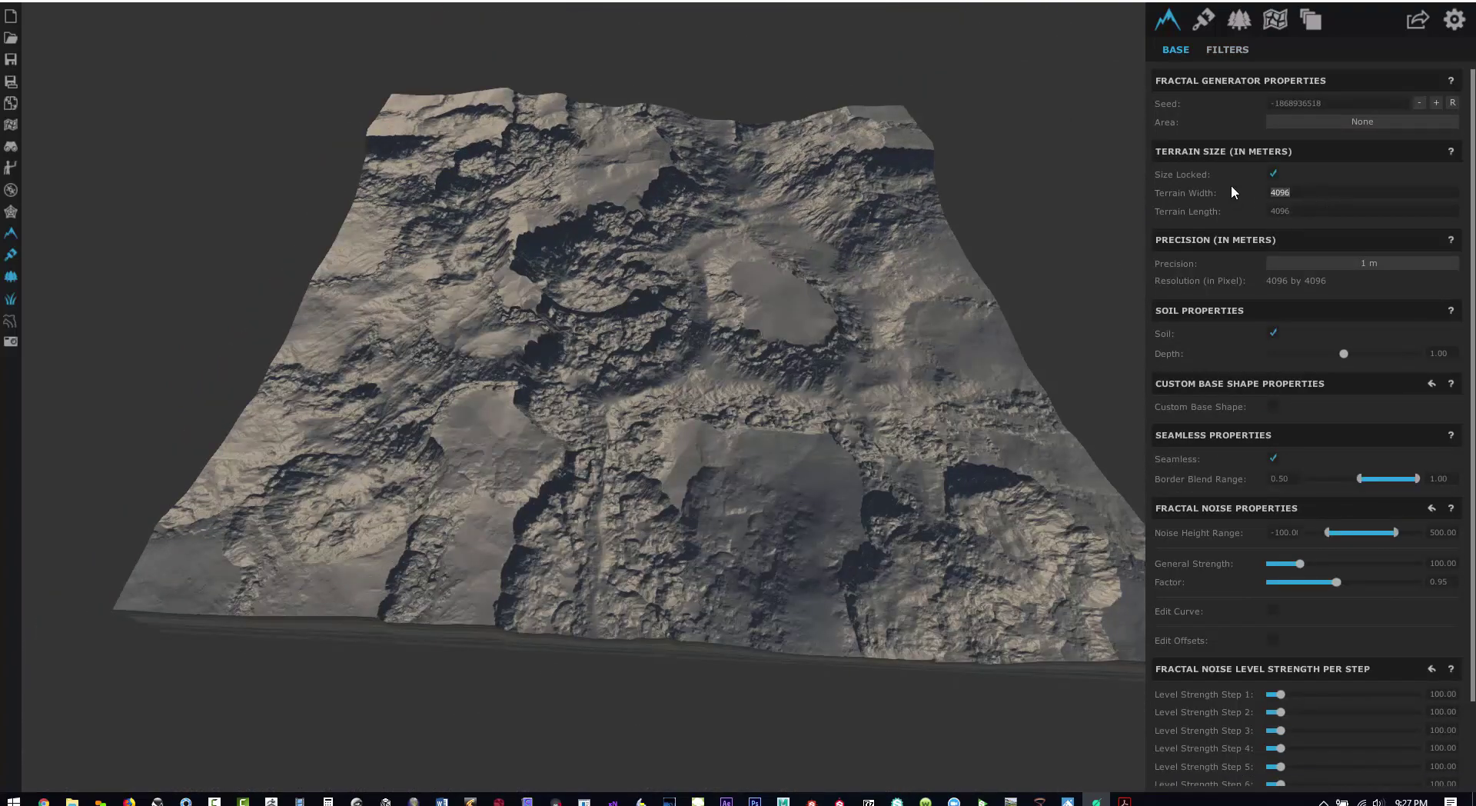
pyautogui.write('5000')
pyautogui.press('Return')
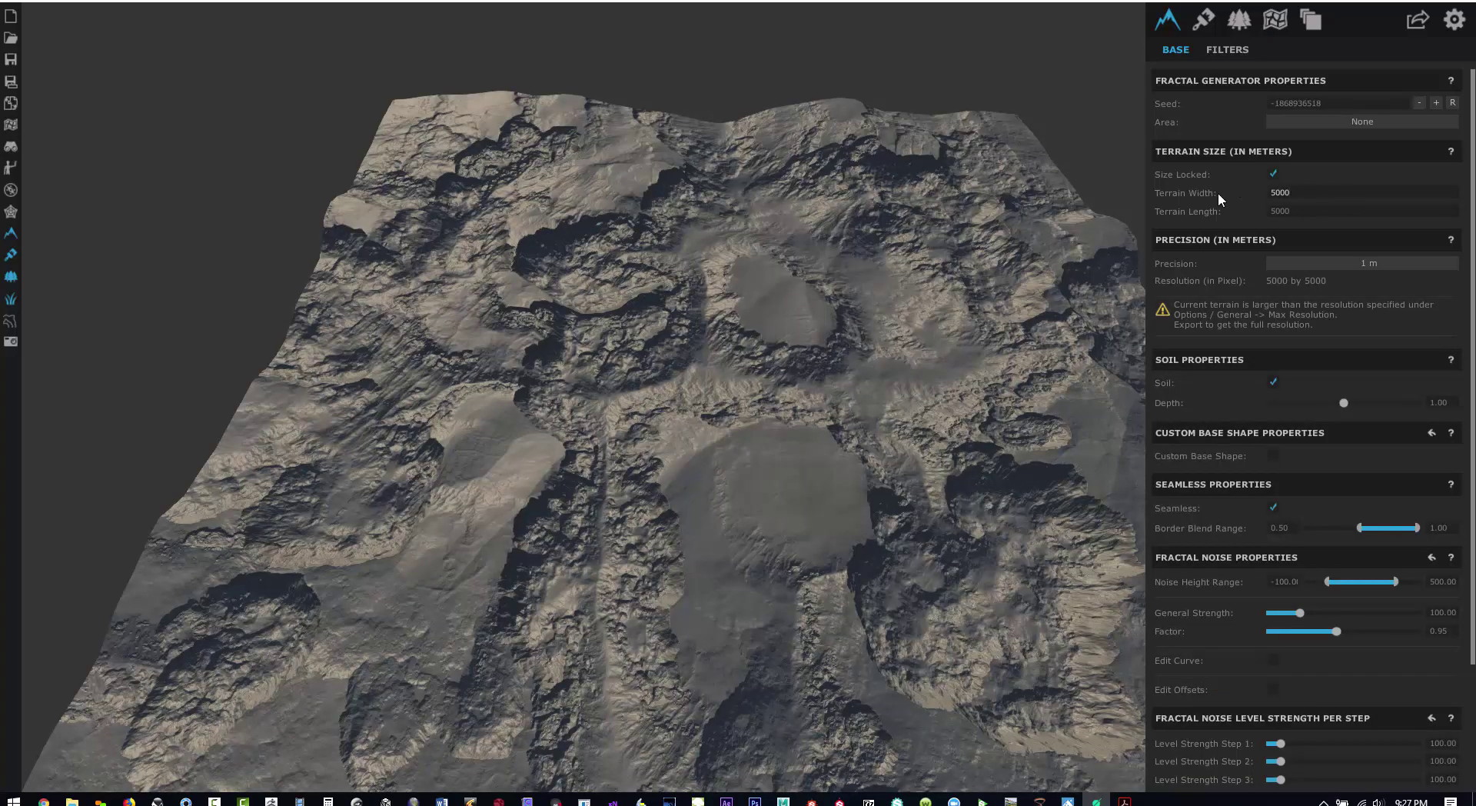
pyautogui.moveTo(841, 404); pyautogui.dragTo(671, 302, button='middle')
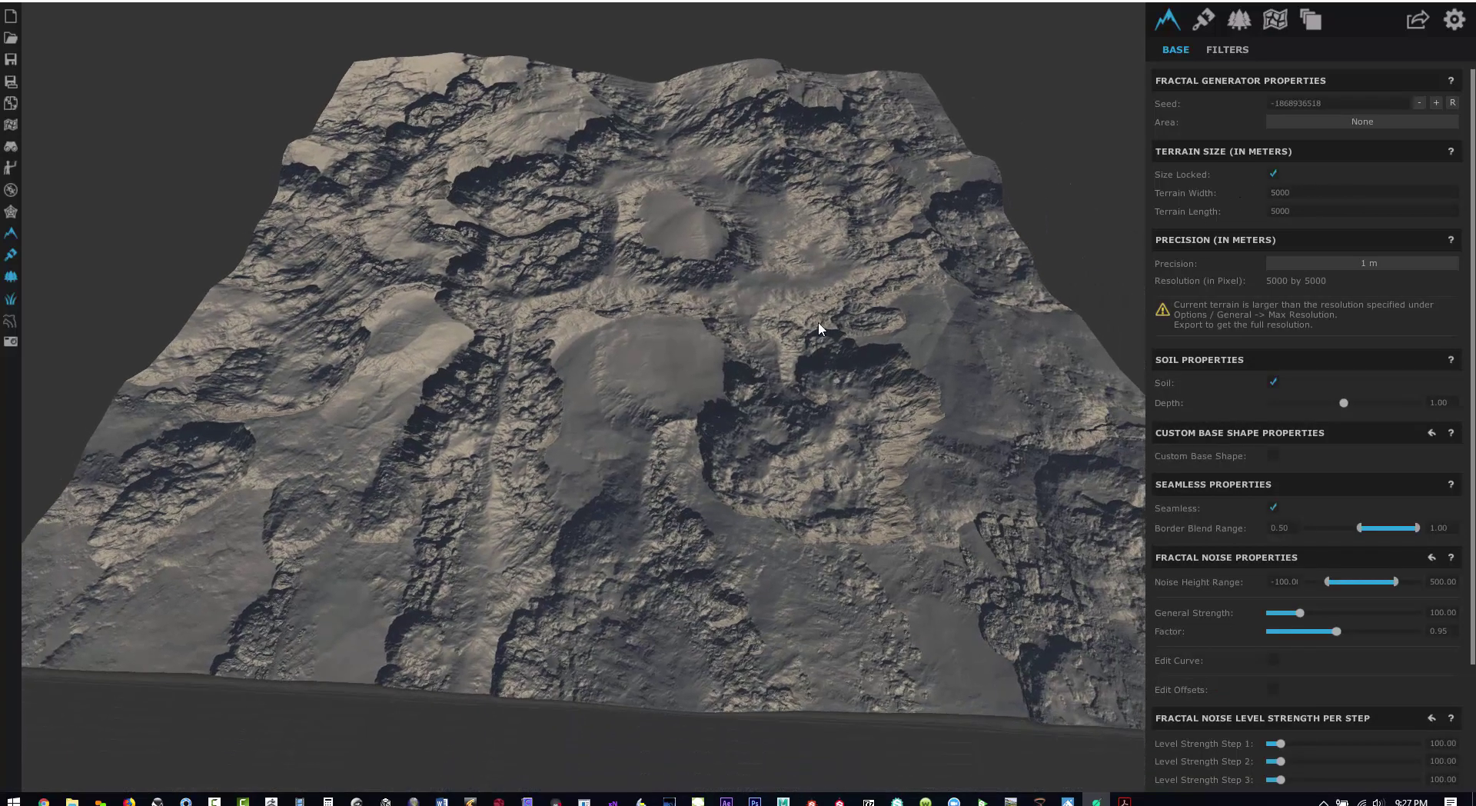
# Set the General settings' maximum resolution to 8192, then return to base terrain properties
pyautogui.click(1454, 19)
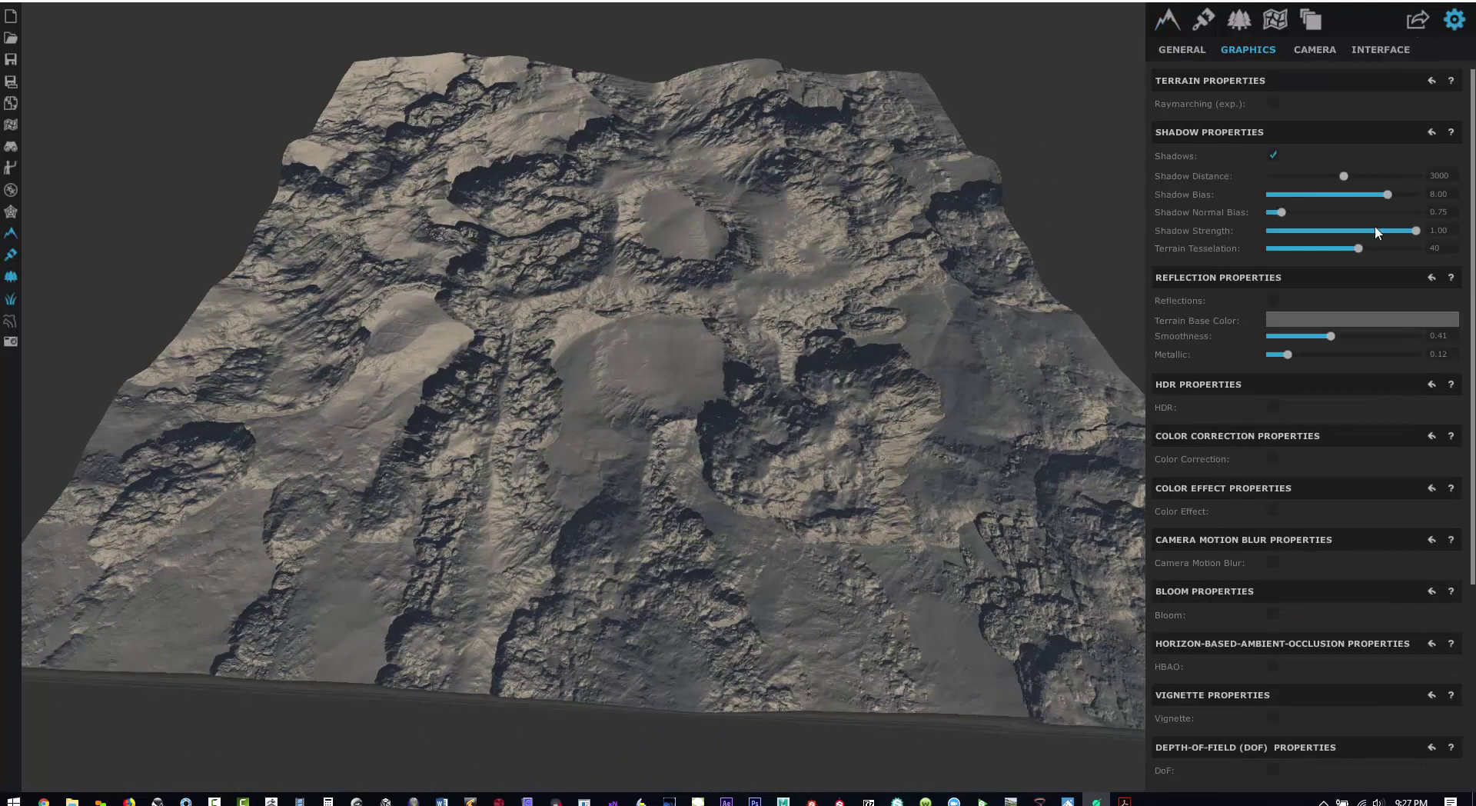
pyautogui.click(1182, 50)
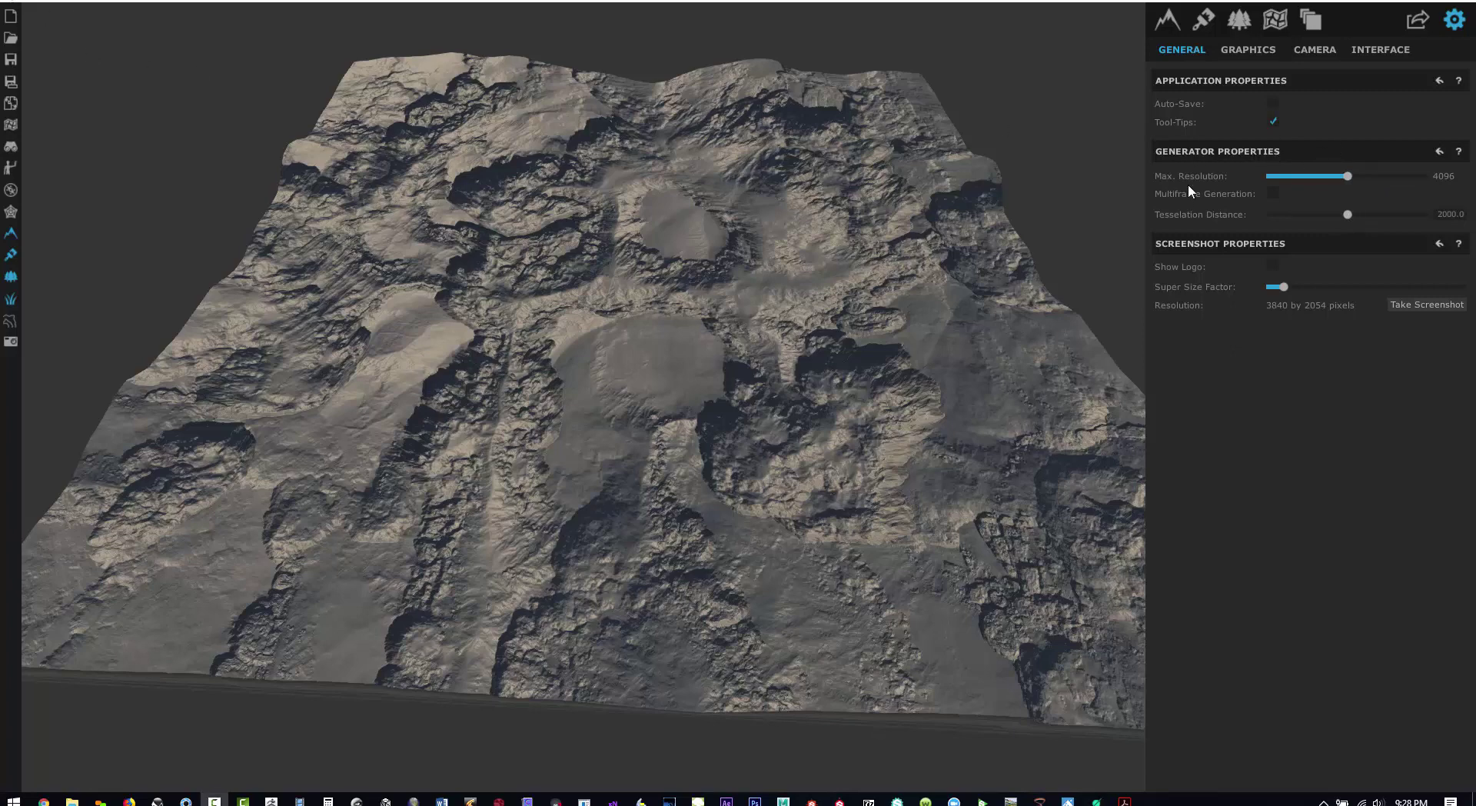
pyautogui.click(1387, 175)
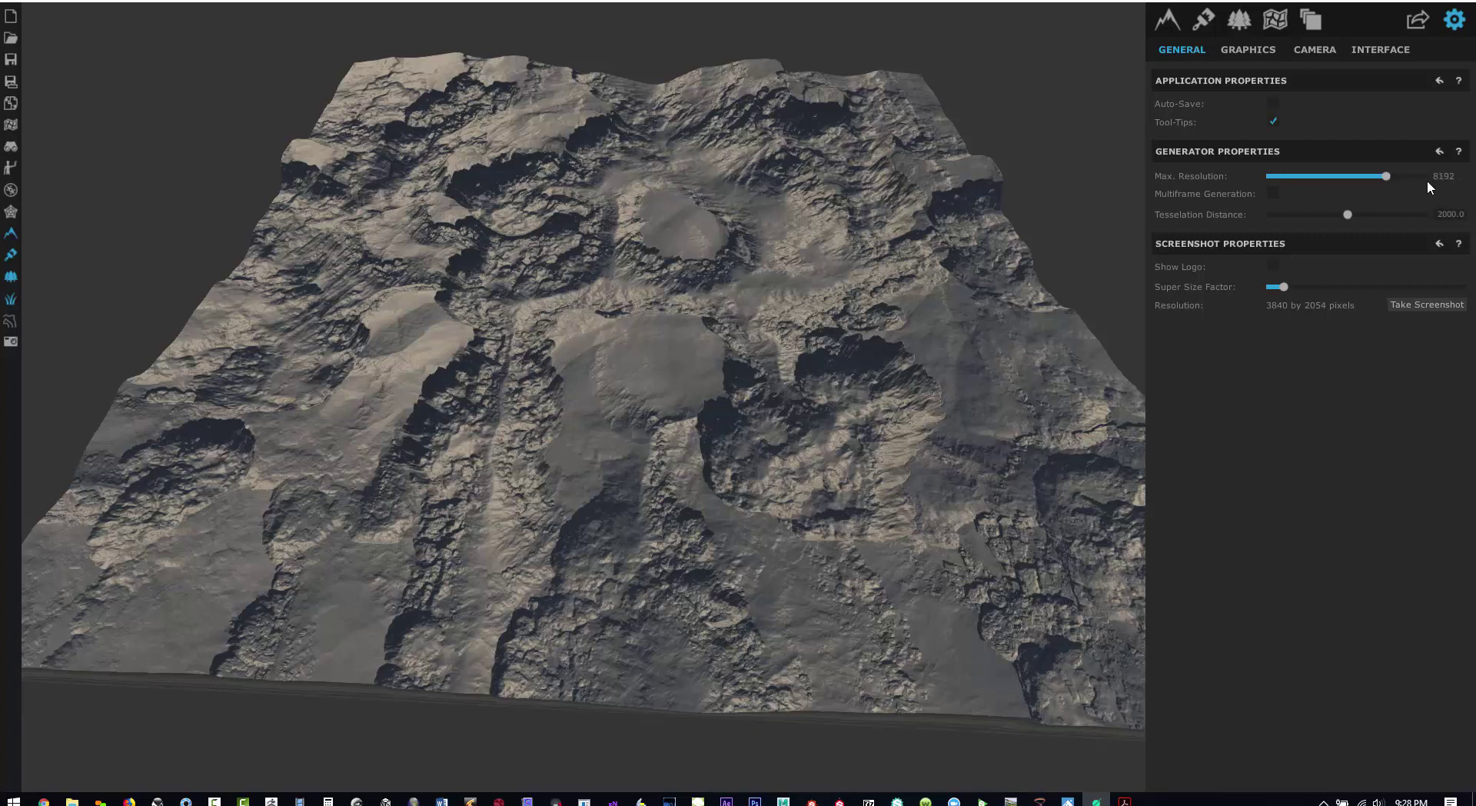
pyautogui.click(1427, 177)
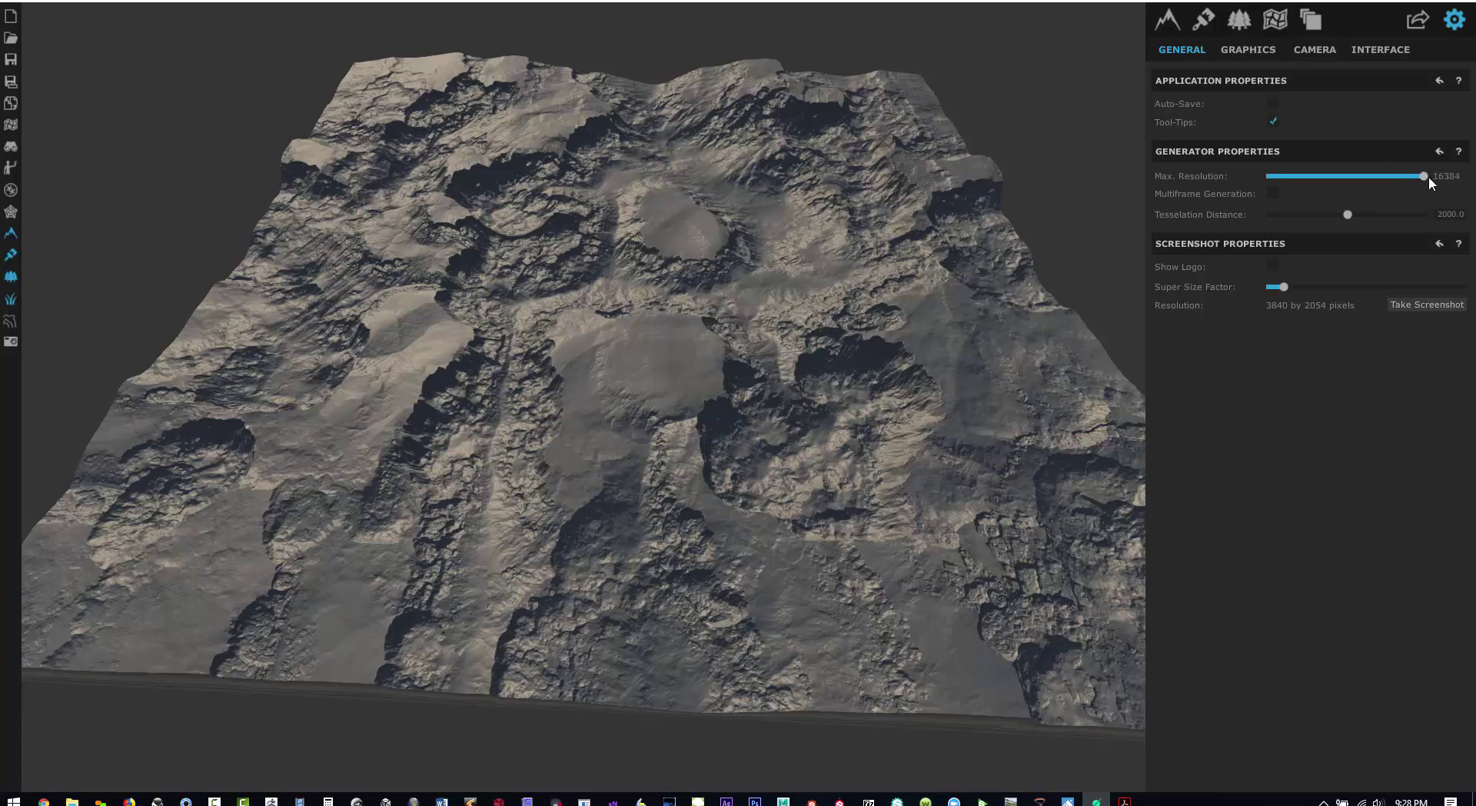
pyautogui.click(1307, 176)
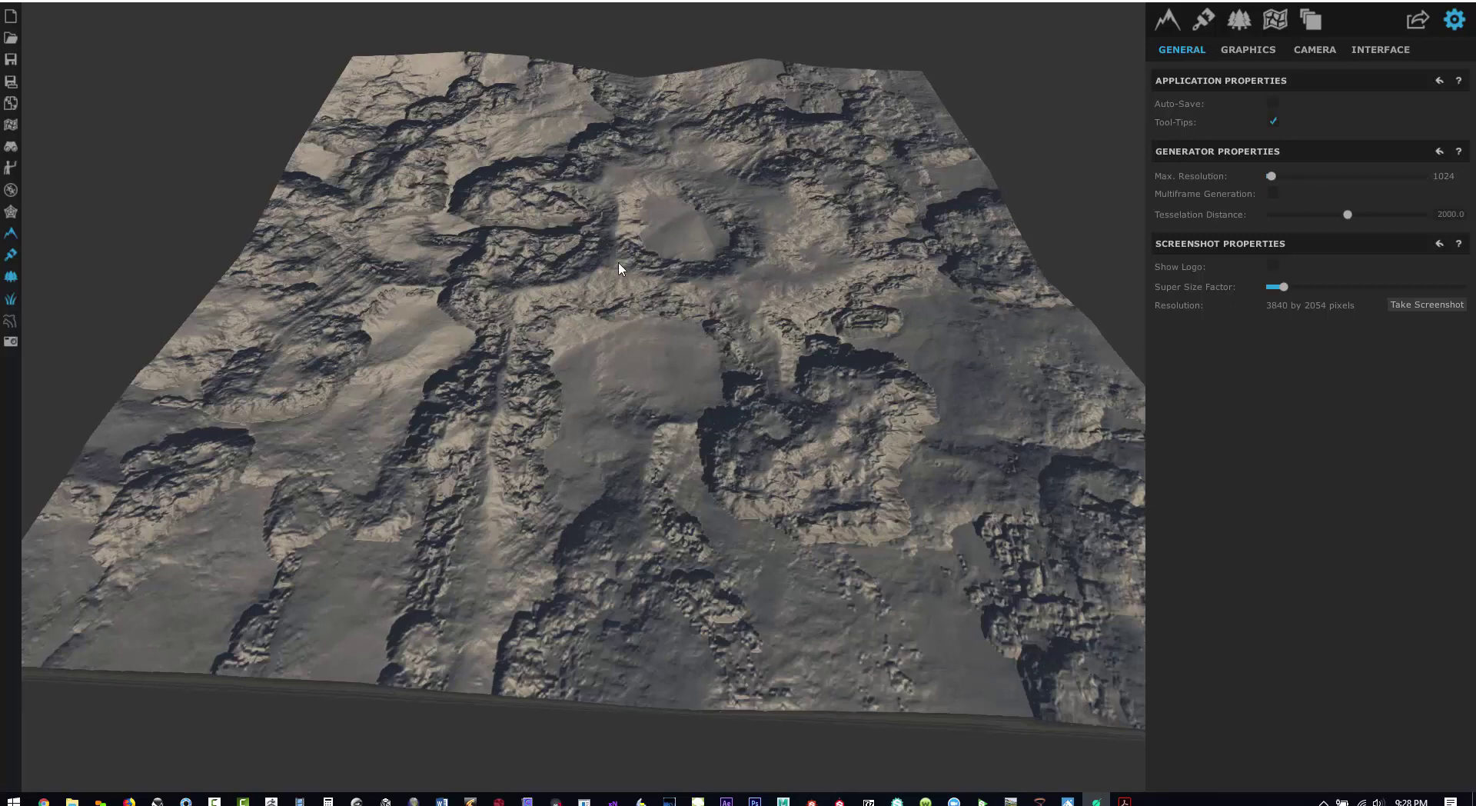
pyautogui.click(1308, 177)
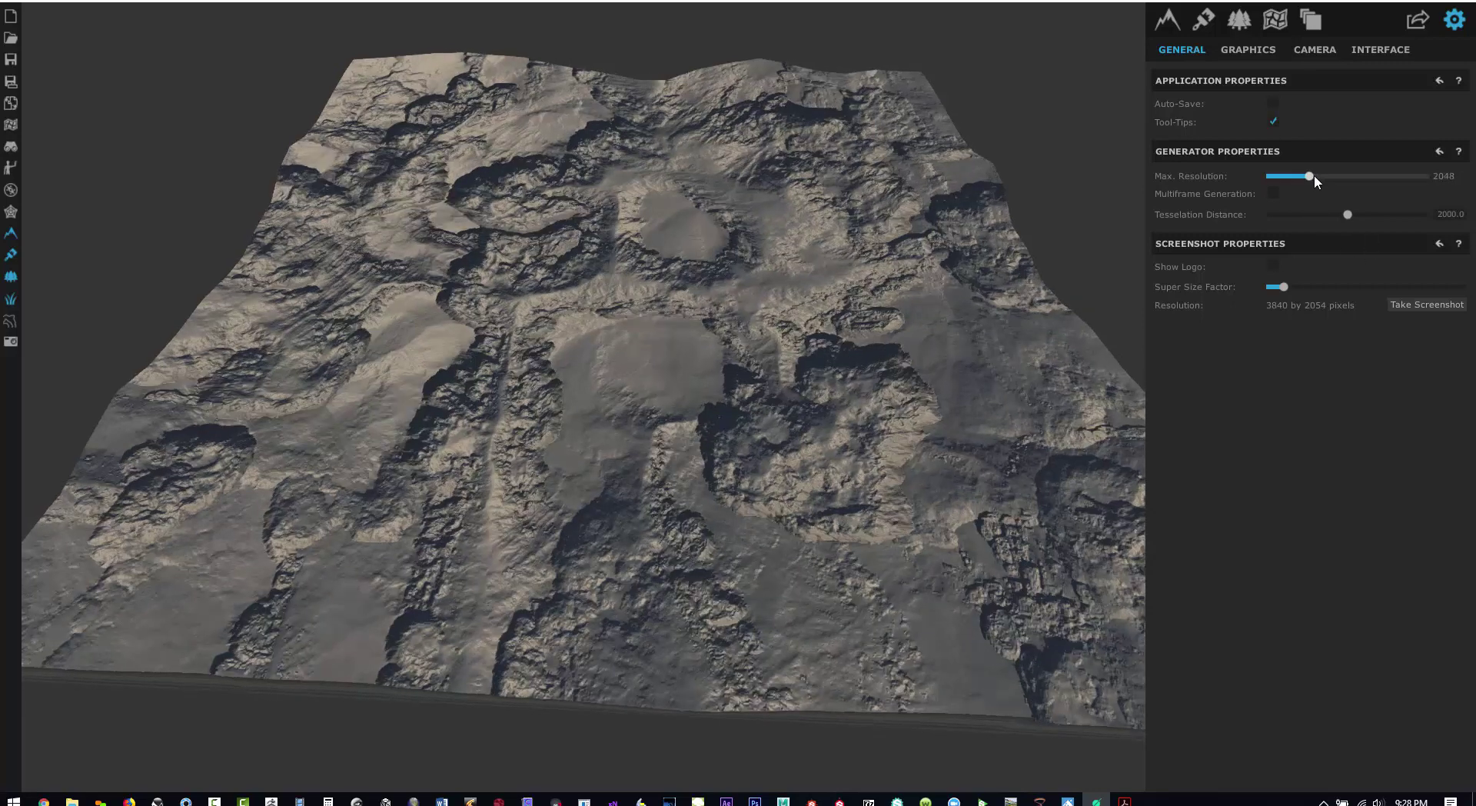
pyautogui.click(1356, 177)
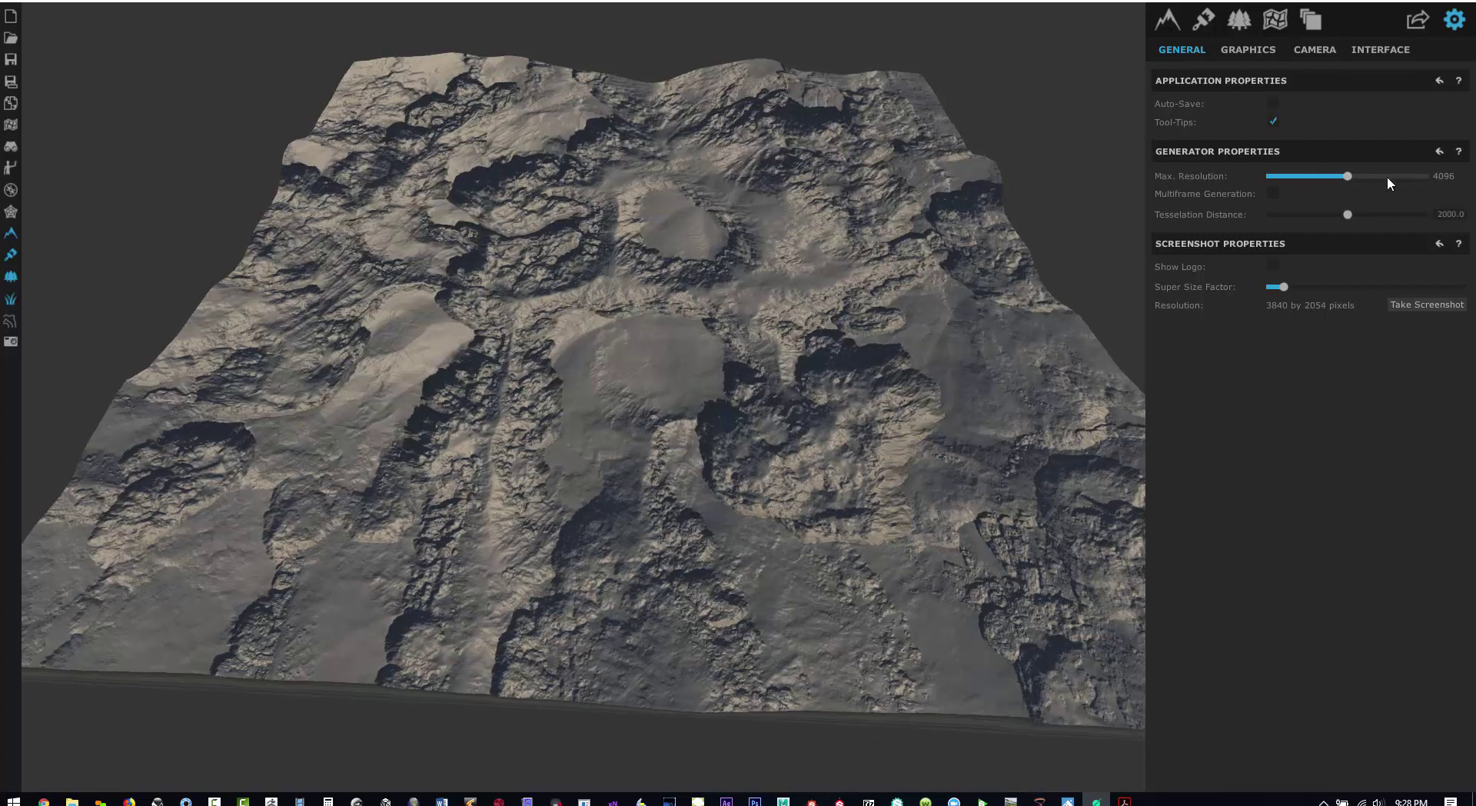
pyautogui.click(1390, 176)
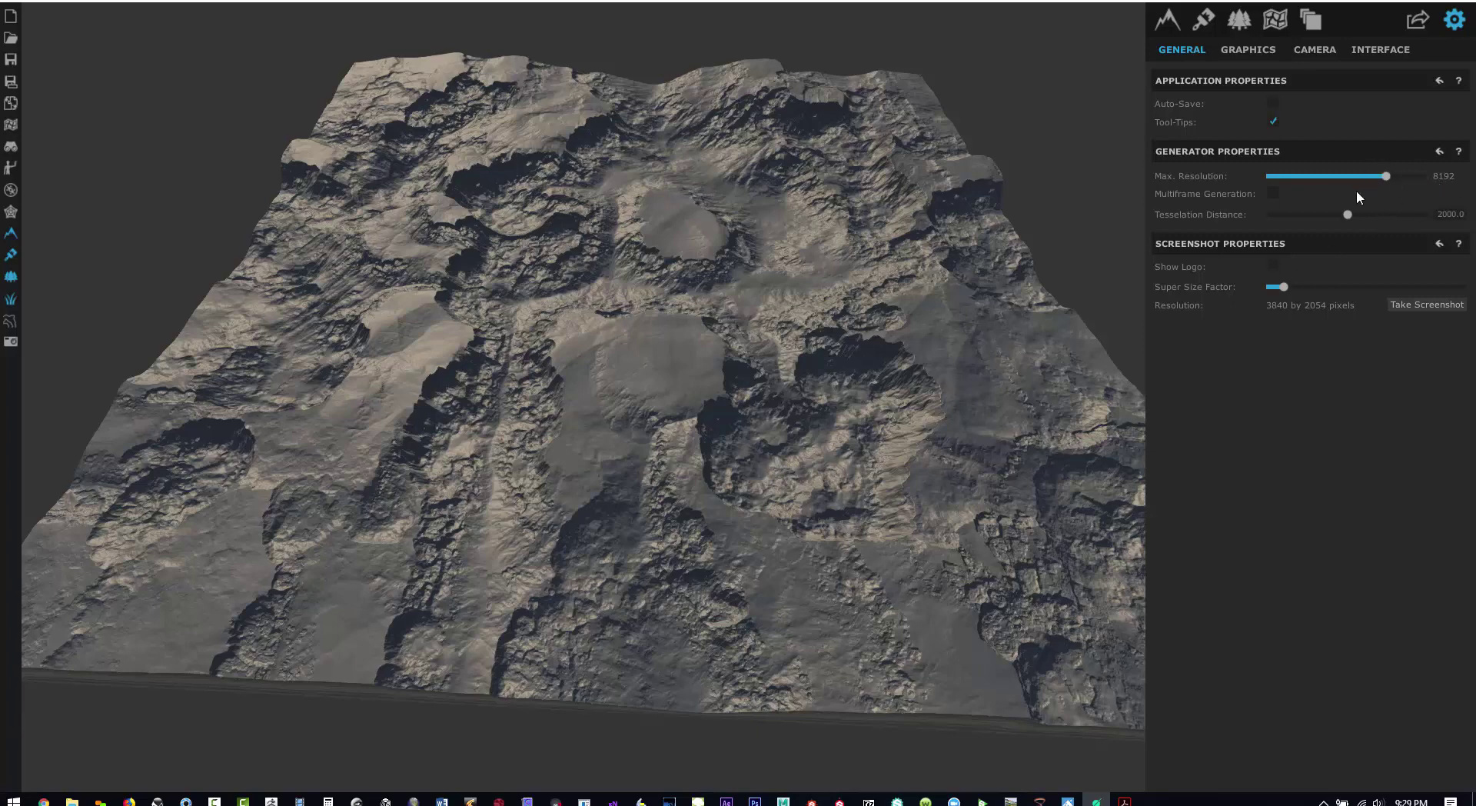
pyautogui.click(1168, 19)
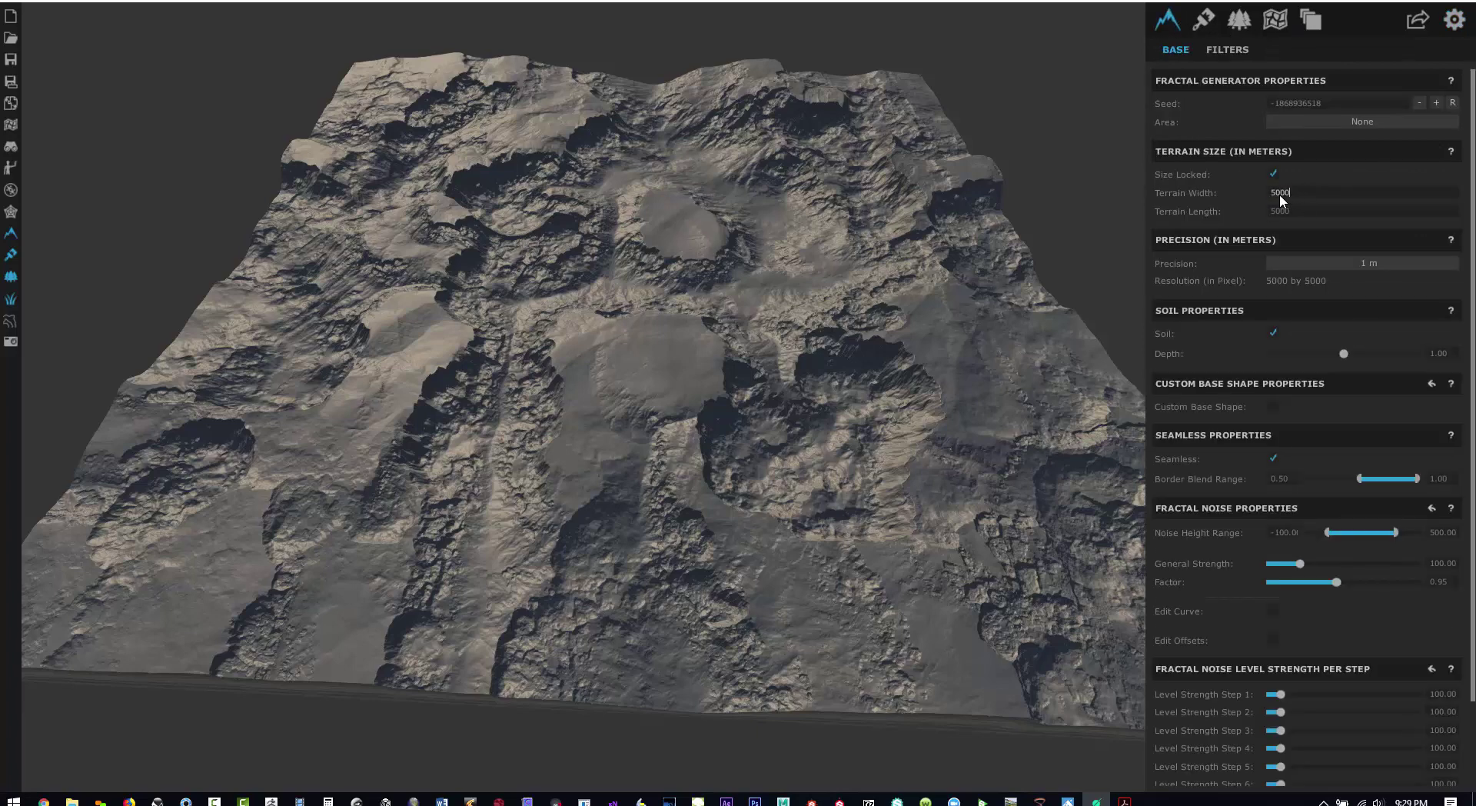
# Try 1/2 m terrain precision, then set it back to 1 m
pyautogui.scroll(-2, 1381, 491)
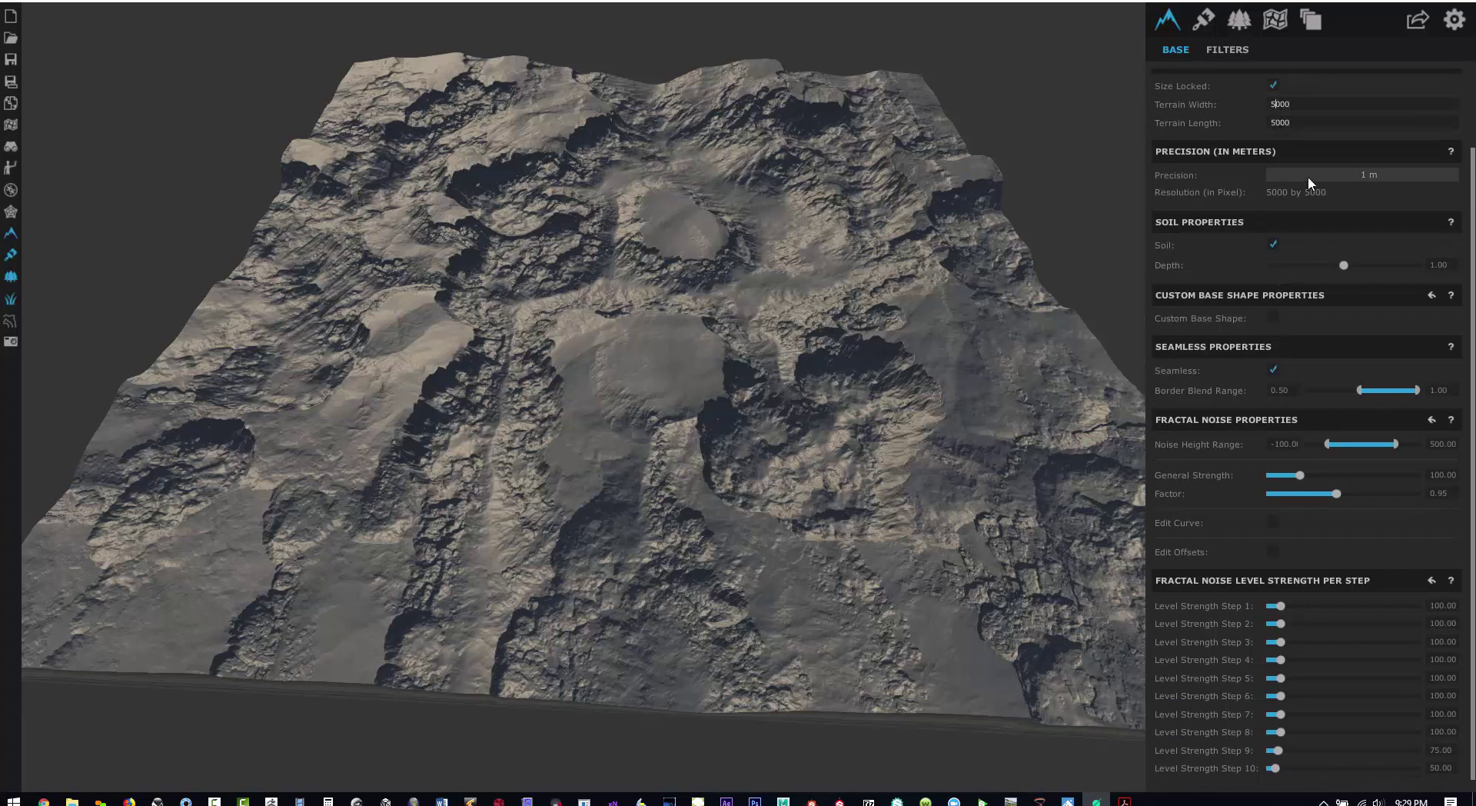
pyautogui.click(1357, 176)
pyautogui.click(1362, 342)
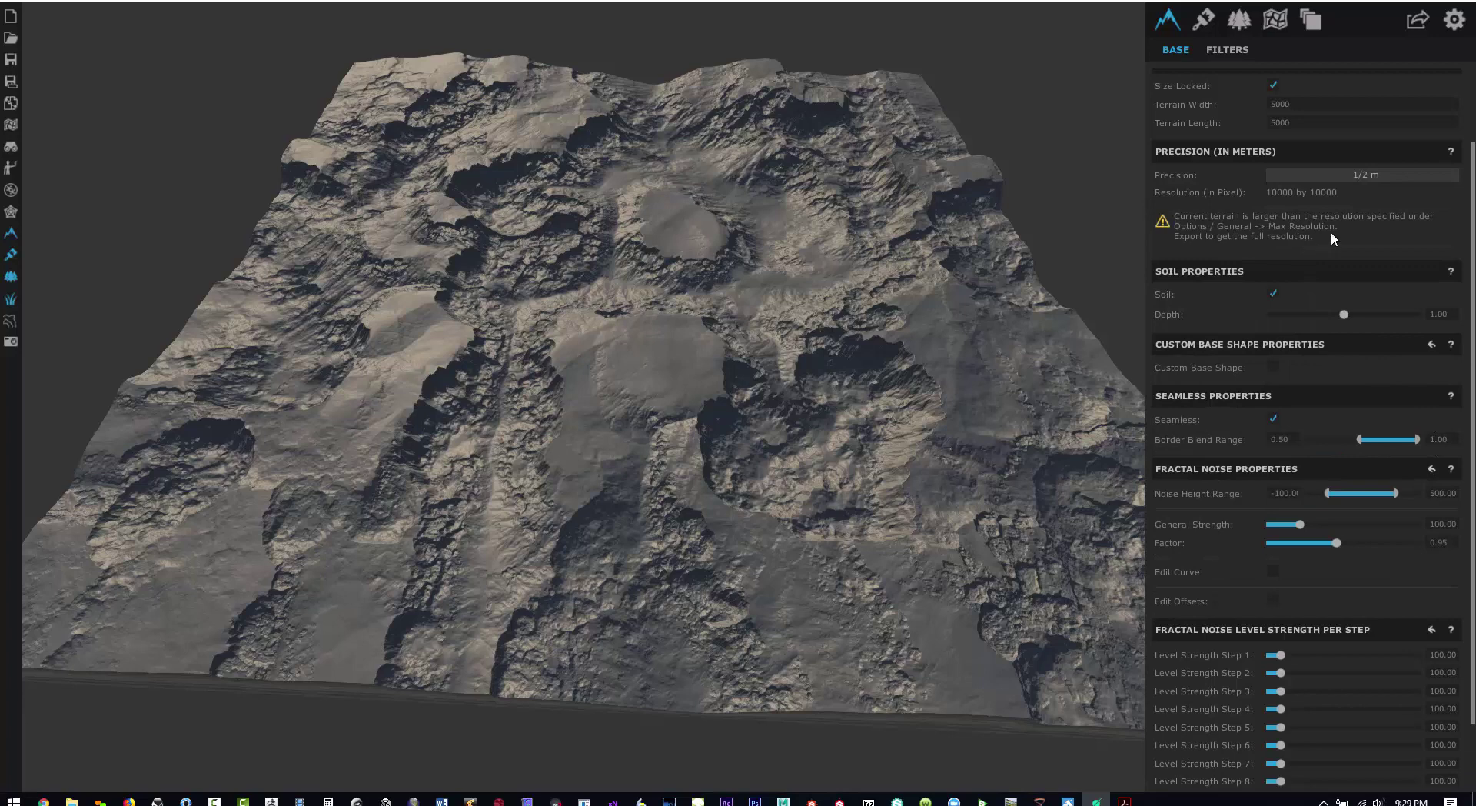
pyautogui.click(1341, 174)
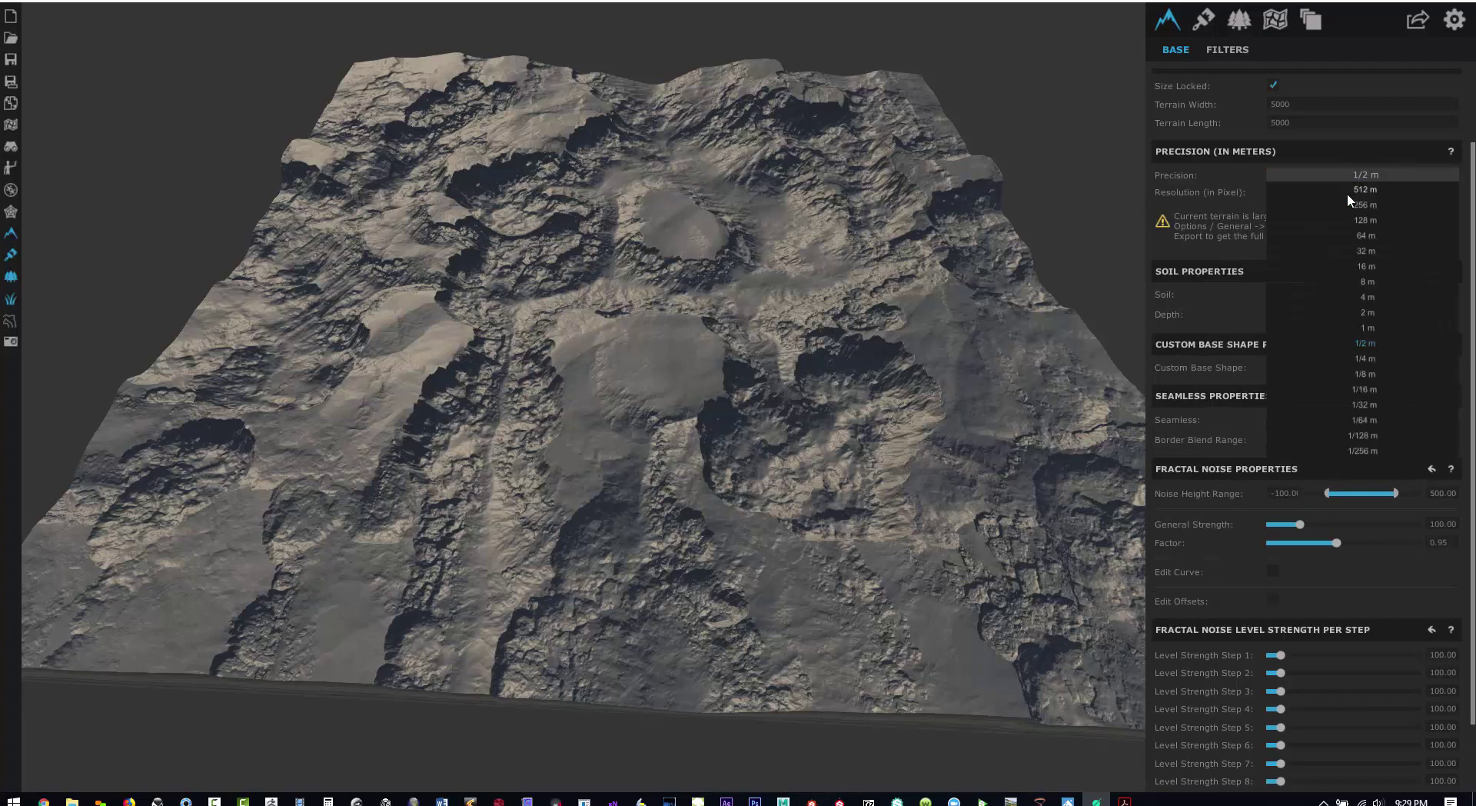
pyautogui.click(1368, 327)
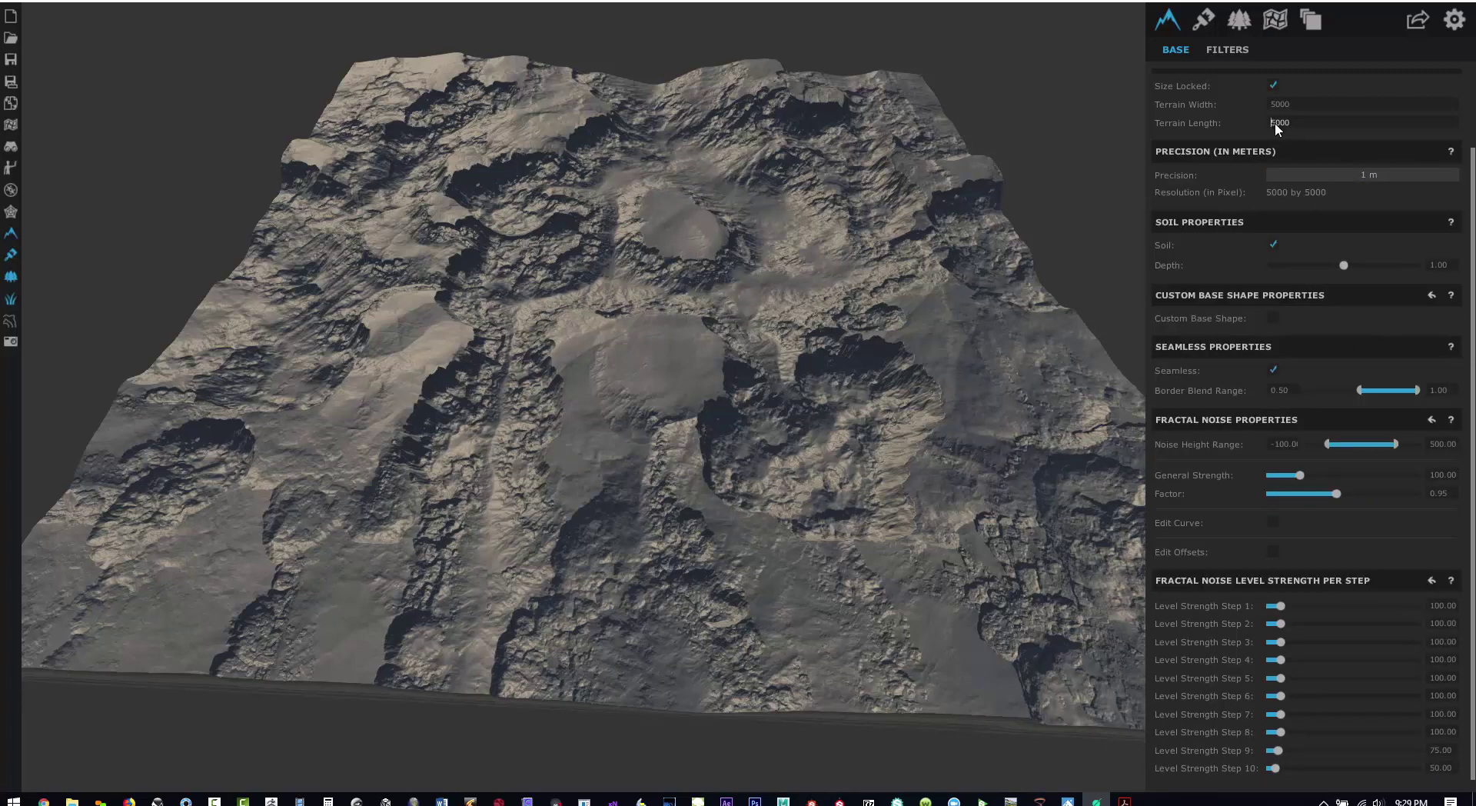
# Set the terrain length to 10000 m, making the terrain 10000 by 10000 m
pyautogui.write('1')
pyautogui.press('Return')
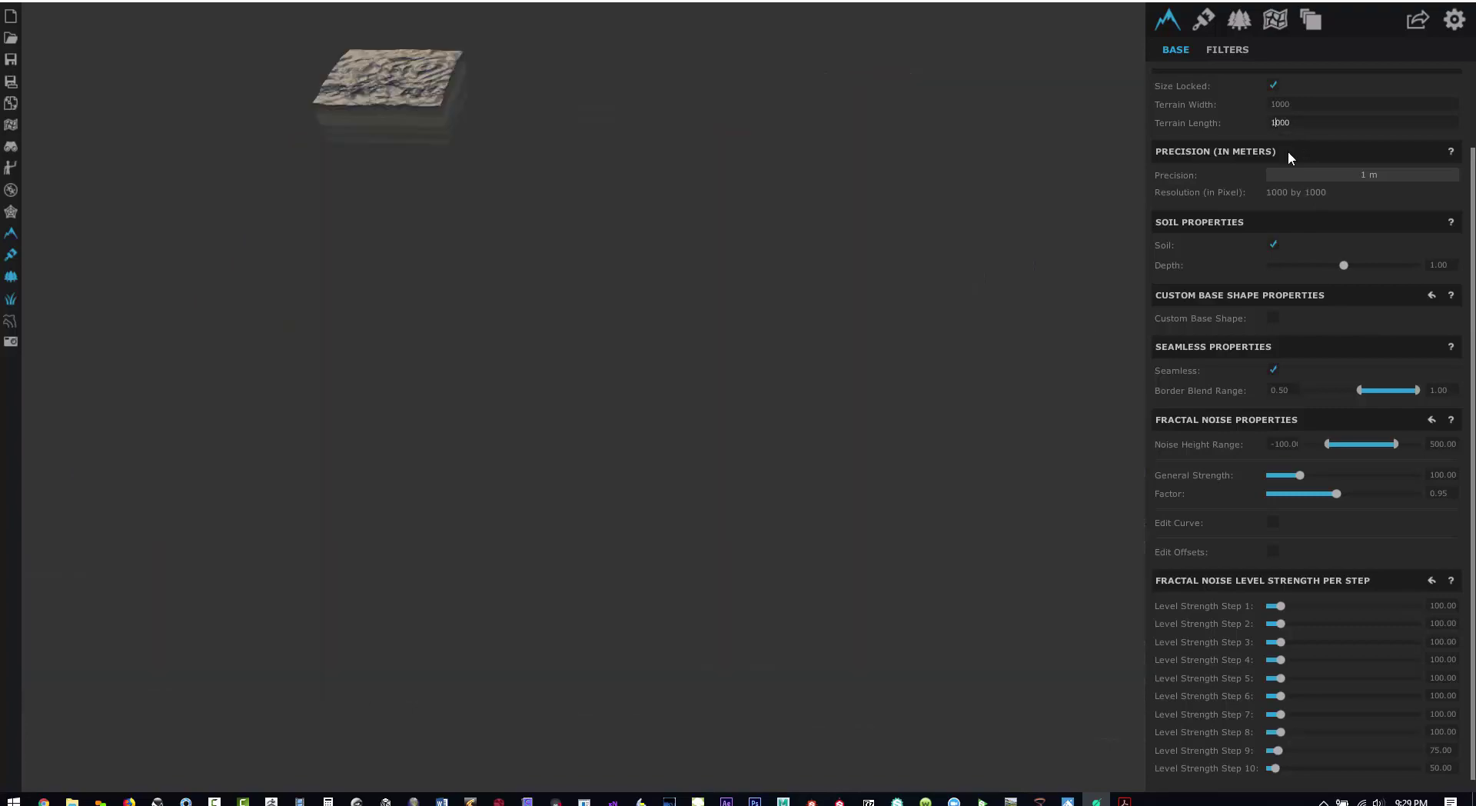
pyautogui.write('0')
pyautogui.press('Return')
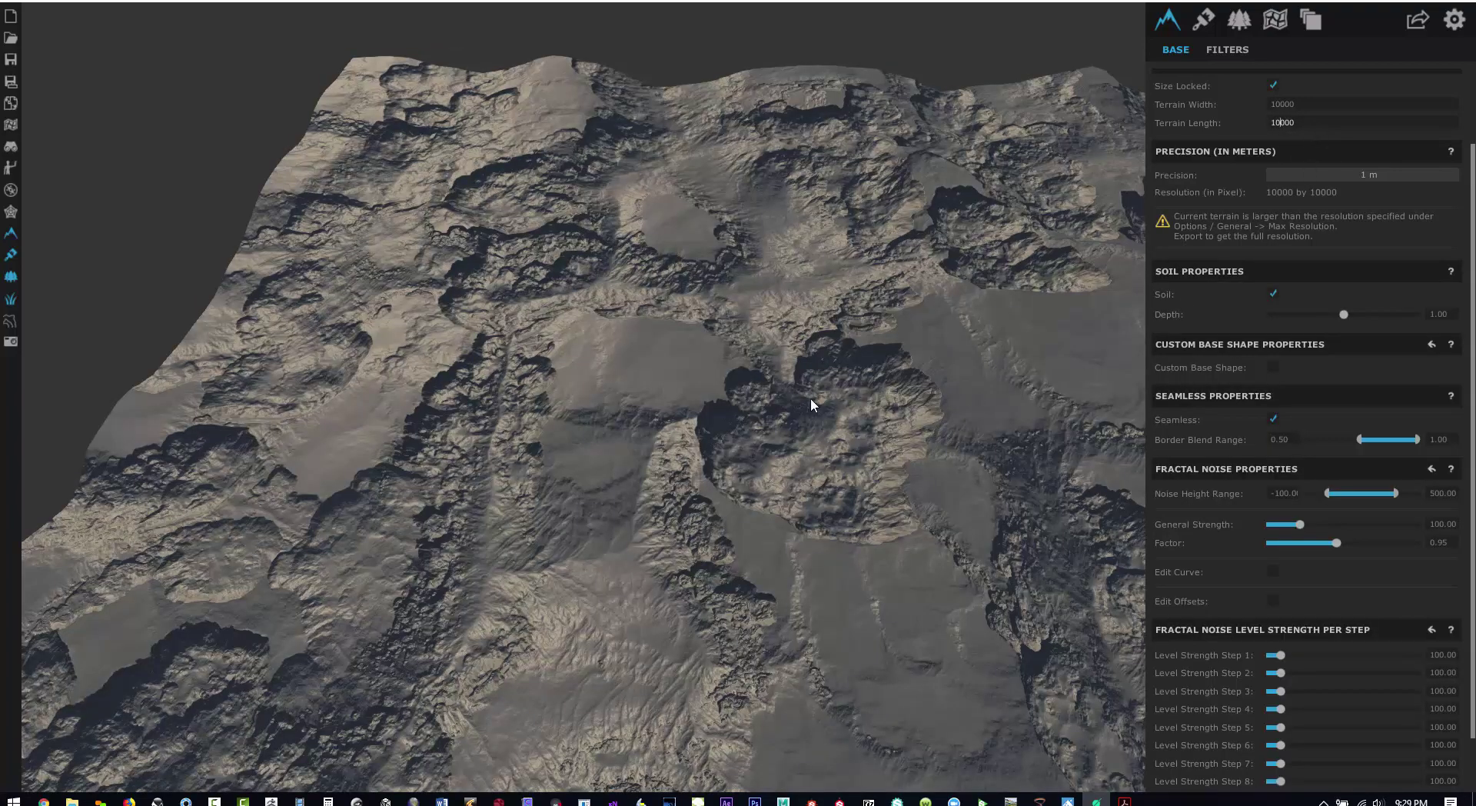
pyautogui.scroll(-5, 545, 246)
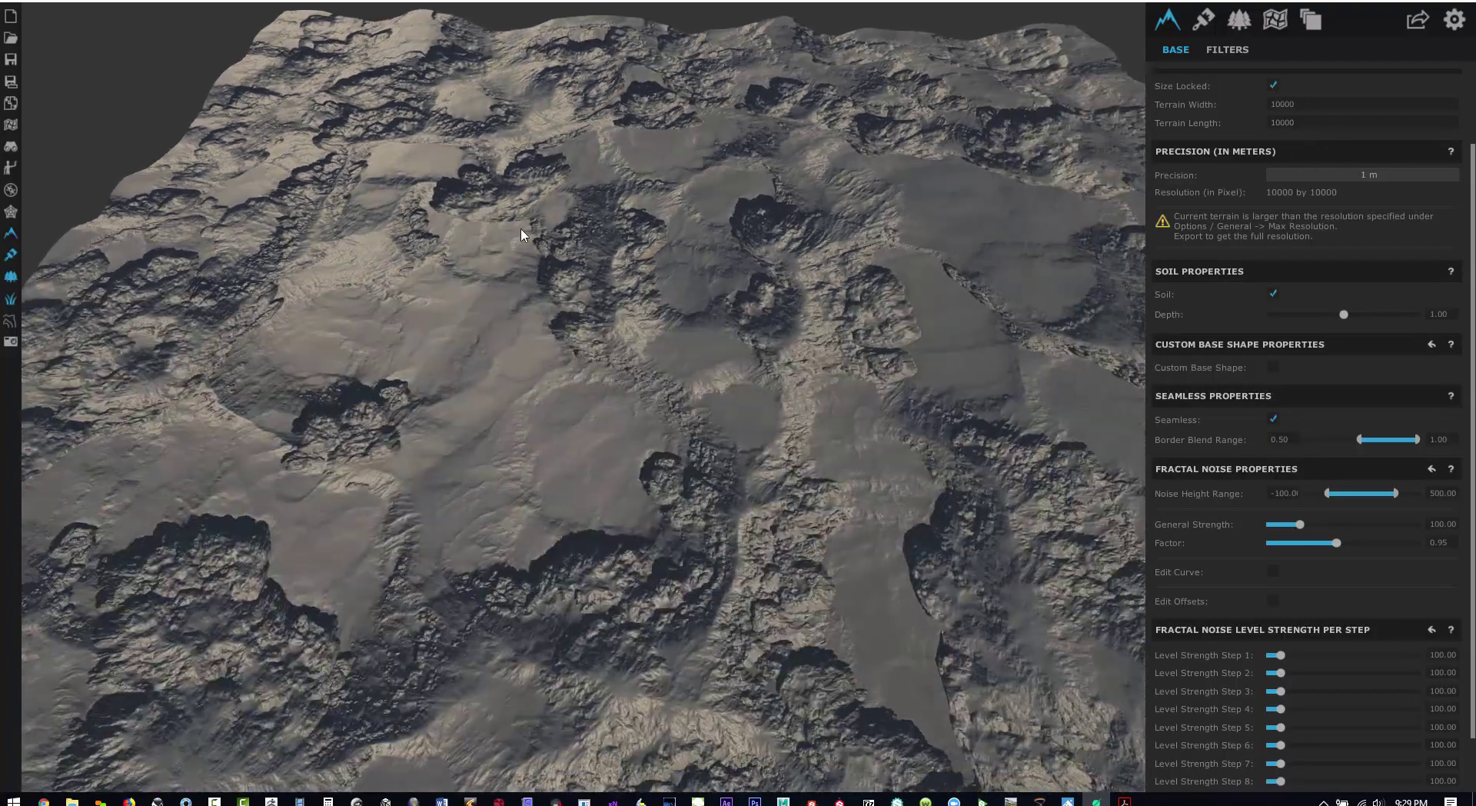
pyautogui.scroll(-5, 564, 255)
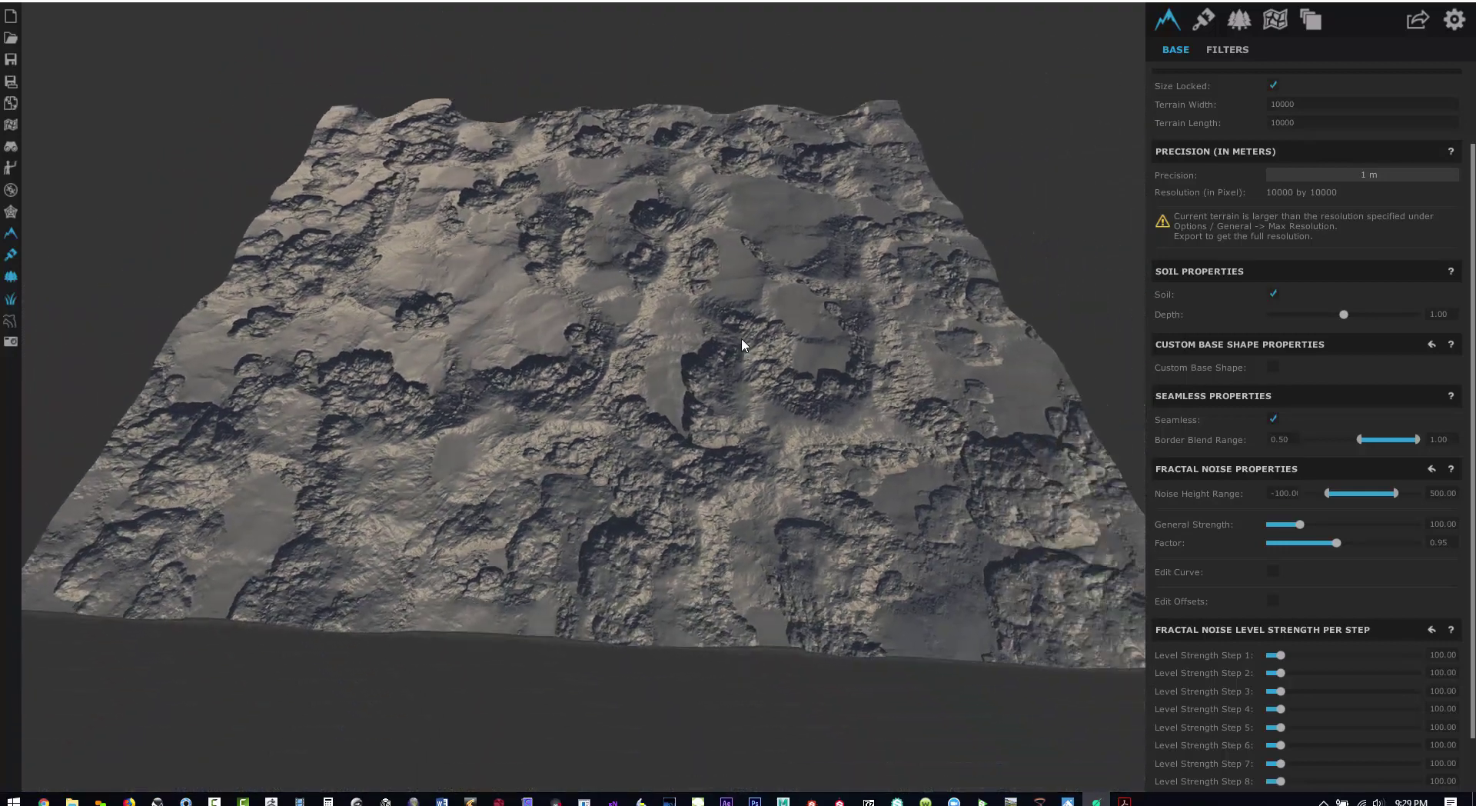
pyautogui.moveTo(741, 344); pyautogui.dragTo(750, 416)
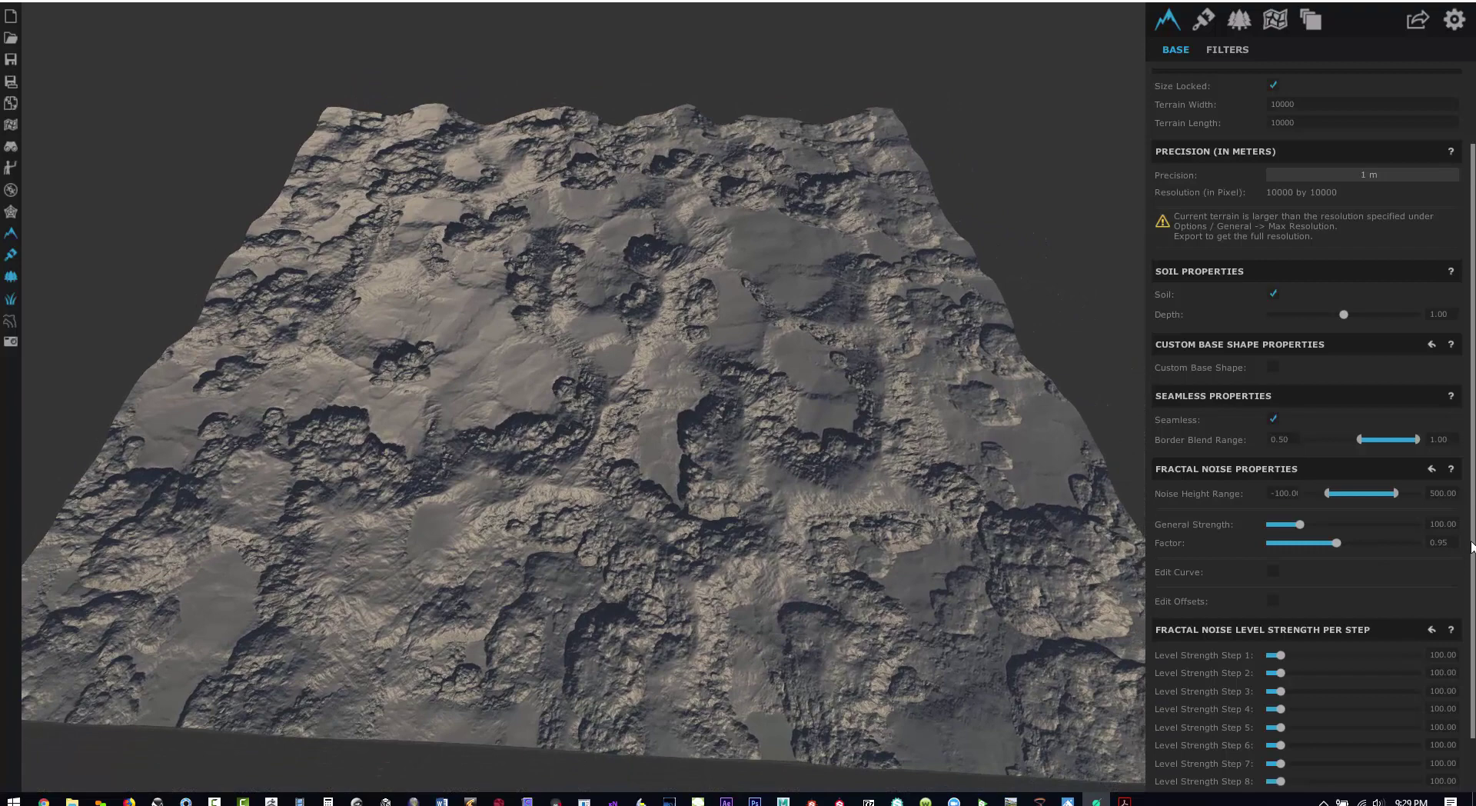
pyautogui.scroll(-1, 1472, 548)
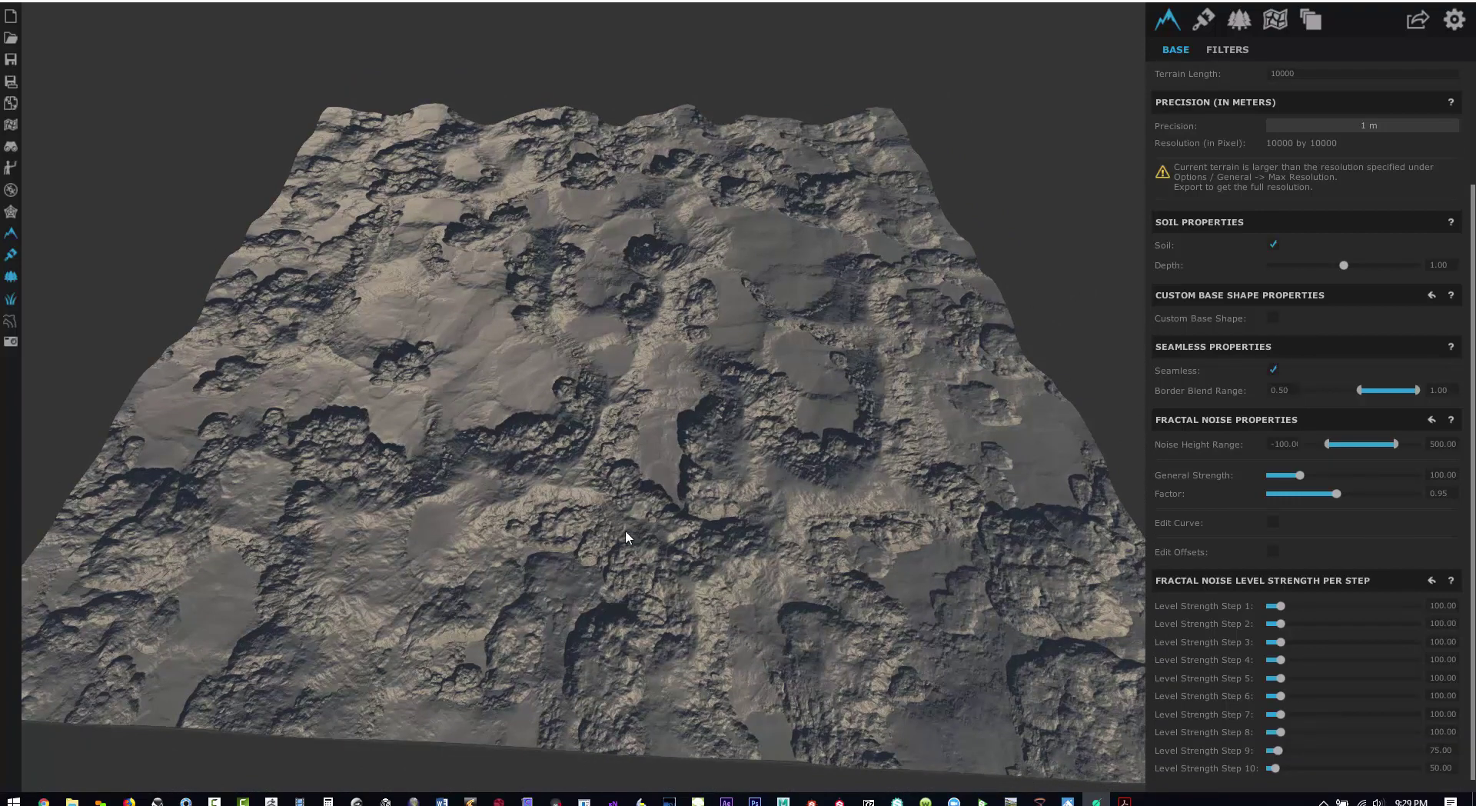
pyautogui.click(1232, 48)
pyautogui.click(1170, 51)
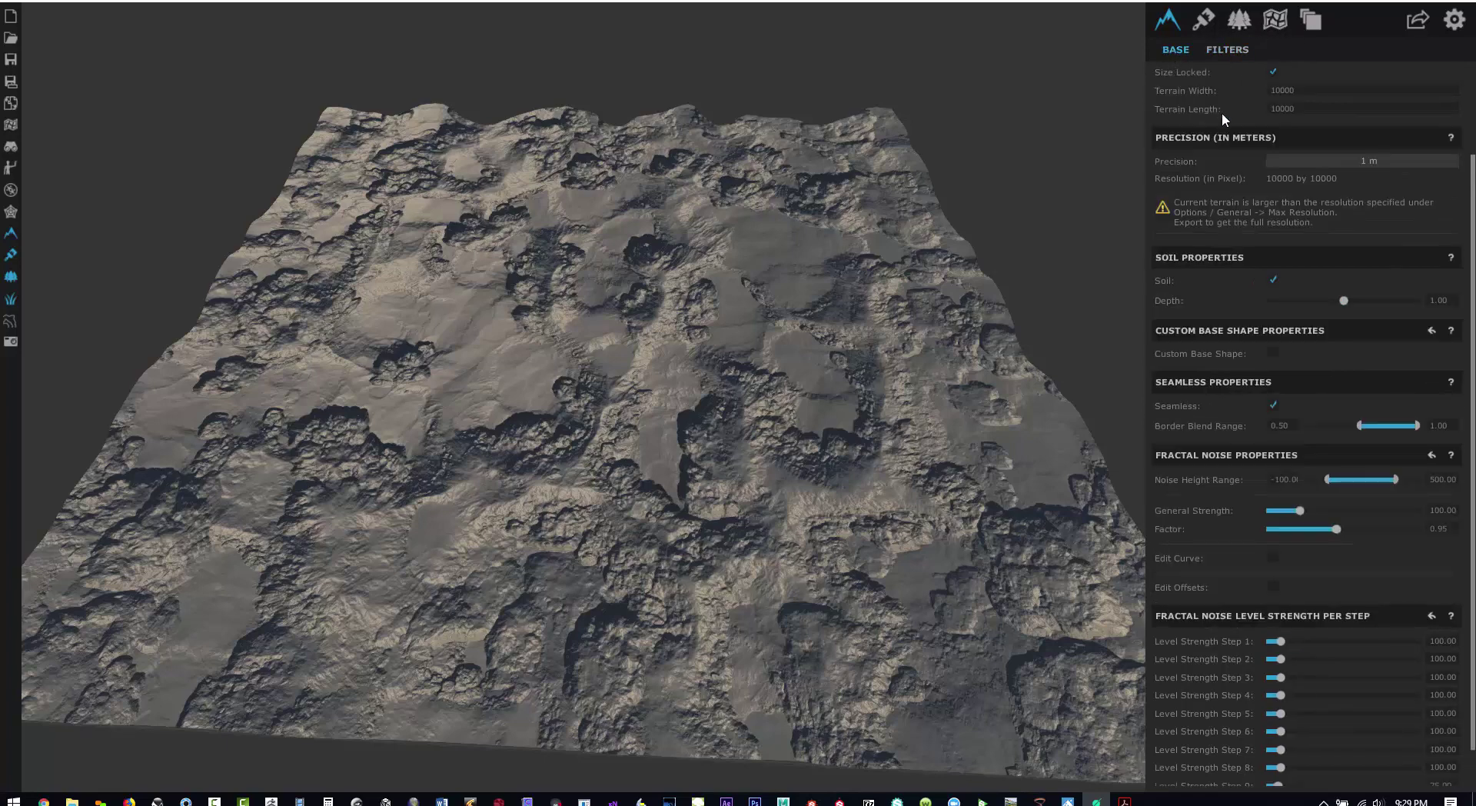
# Lower Cratered Cliffs strength to 163.09; give Terrace Smooth multiplier 0.43 and random 557
pyautogui.click(1227, 49)
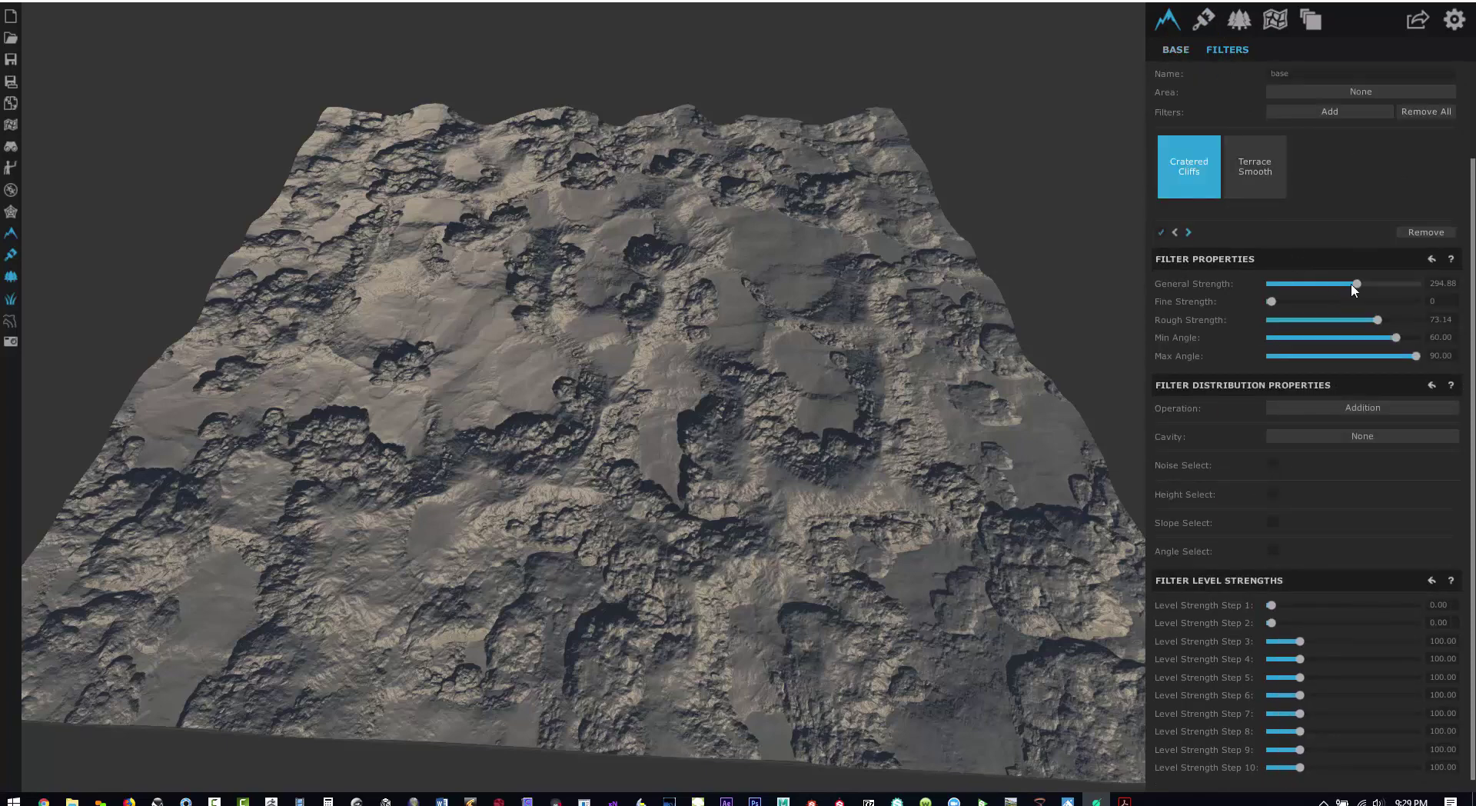
pyautogui.moveTo(1356, 283); pyautogui.dragTo(1318, 284)
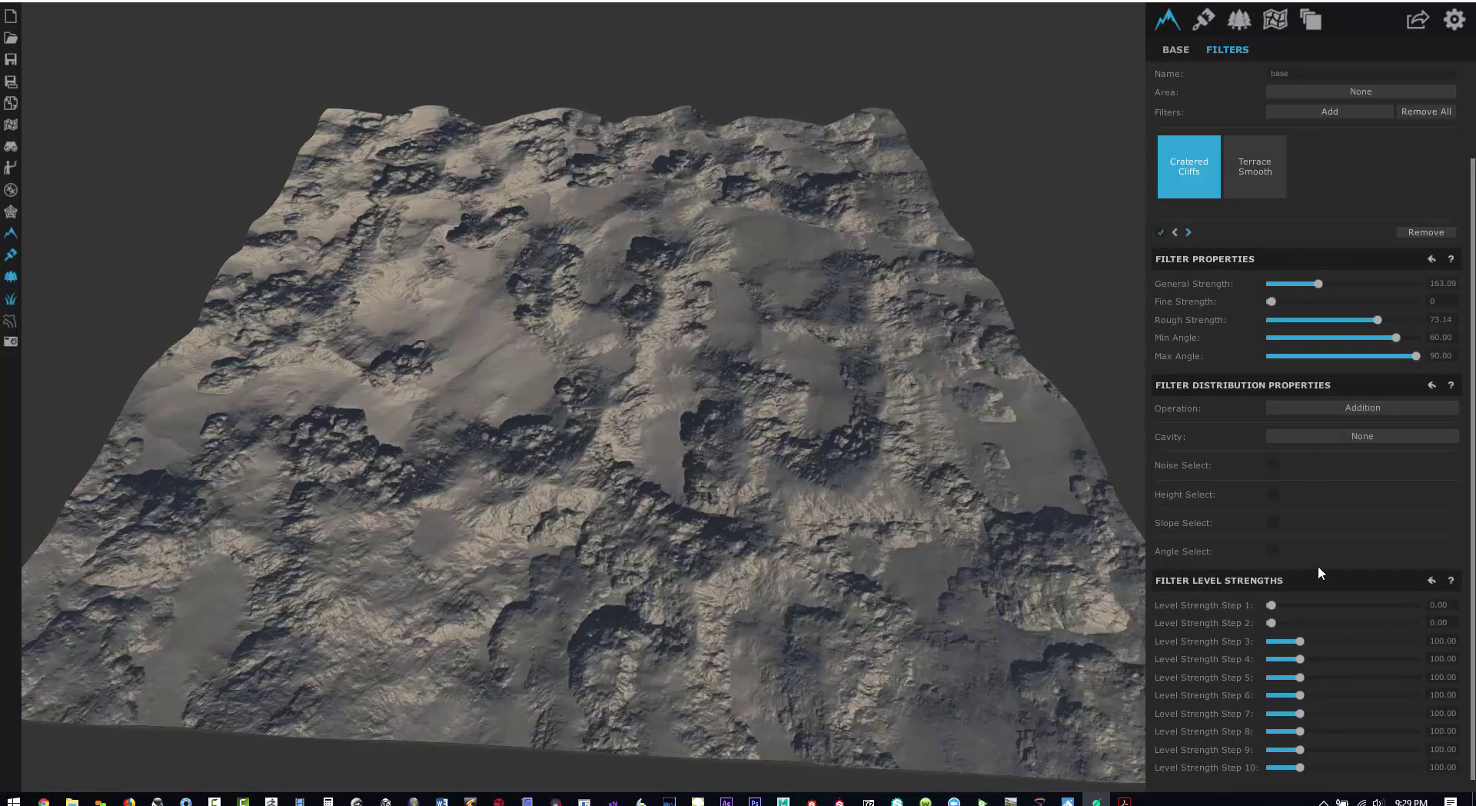
pyautogui.click(1271, 178)
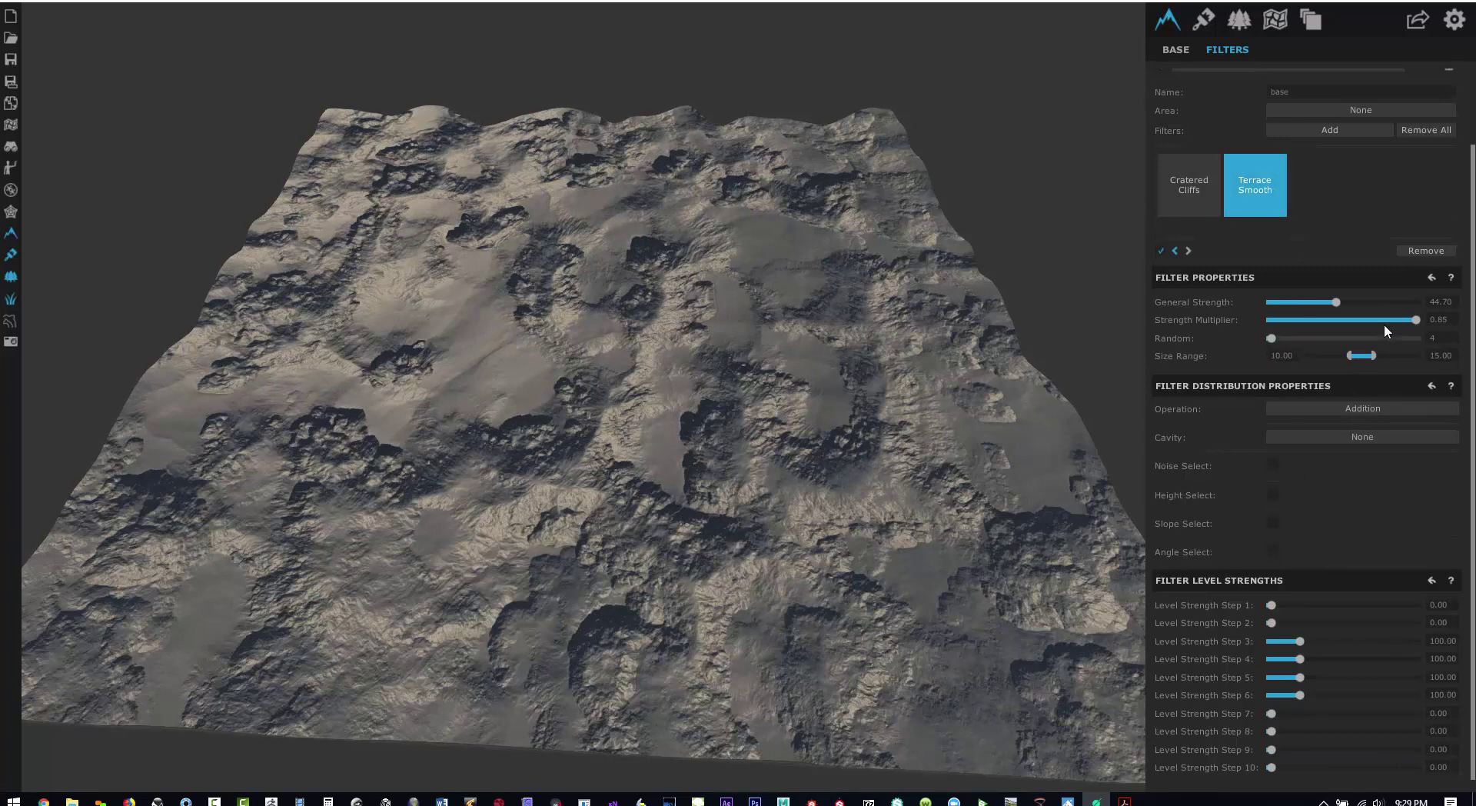
pyautogui.moveTo(1372, 323); pyautogui.dragTo(1345, 323)
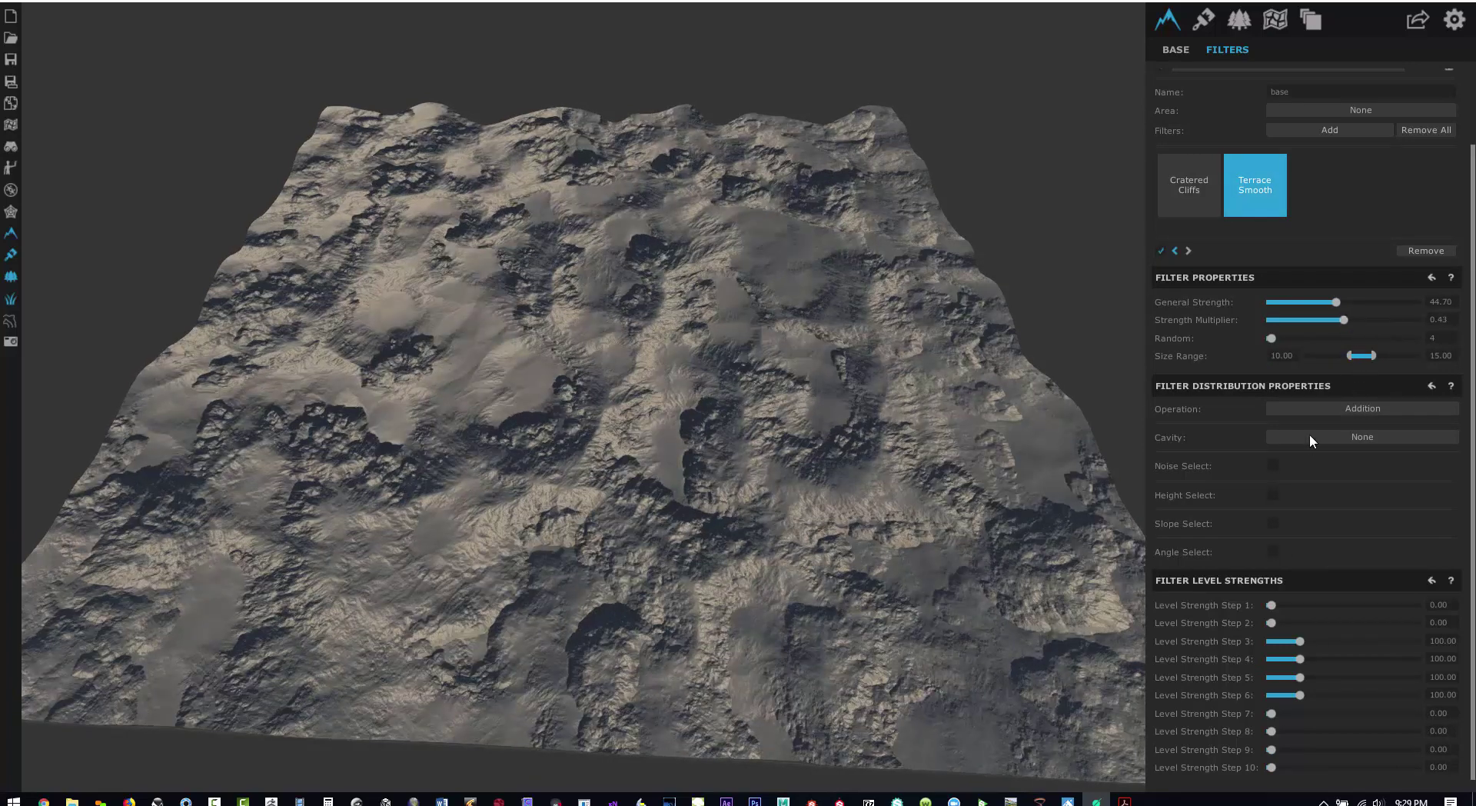
pyautogui.click(1312, 339)
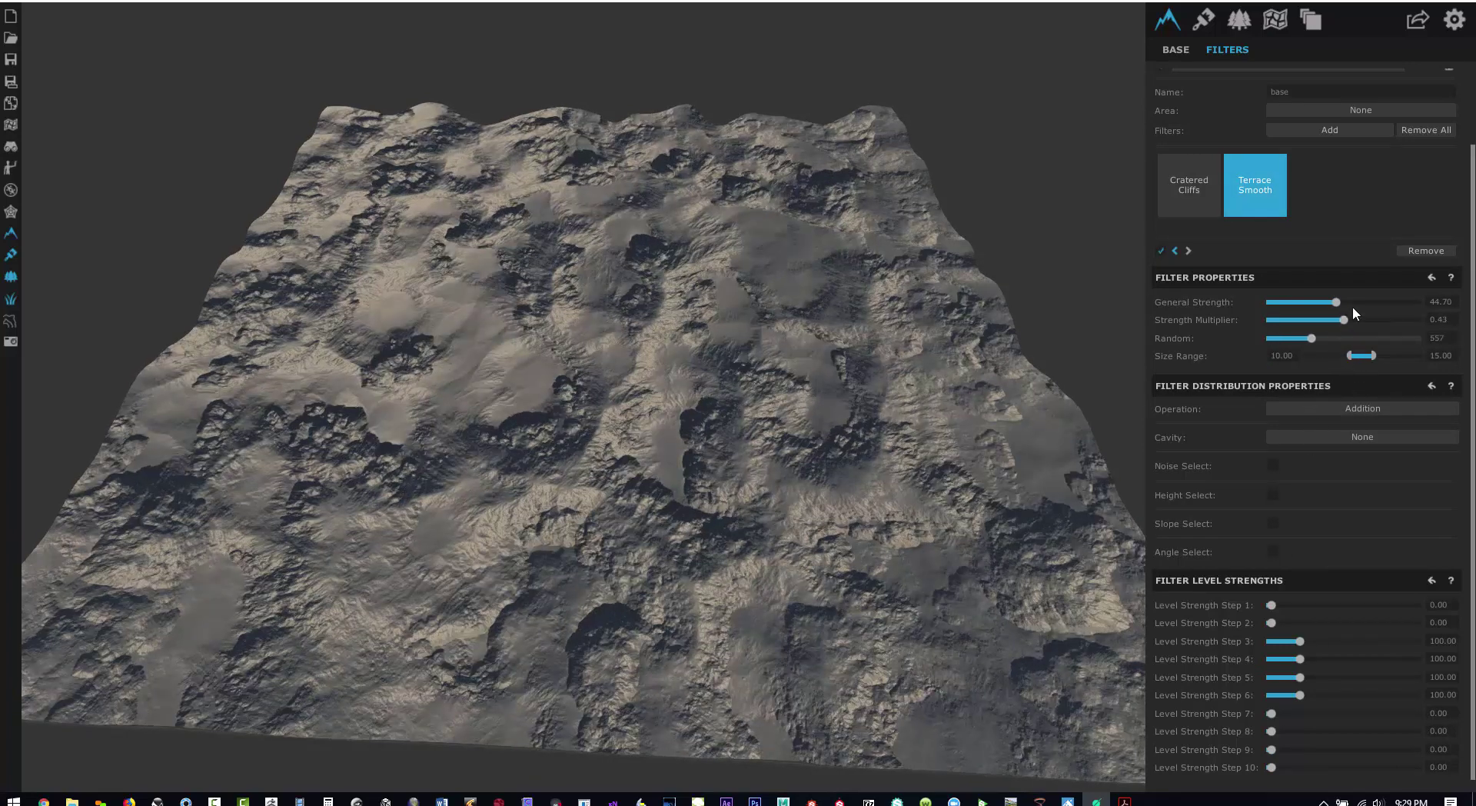